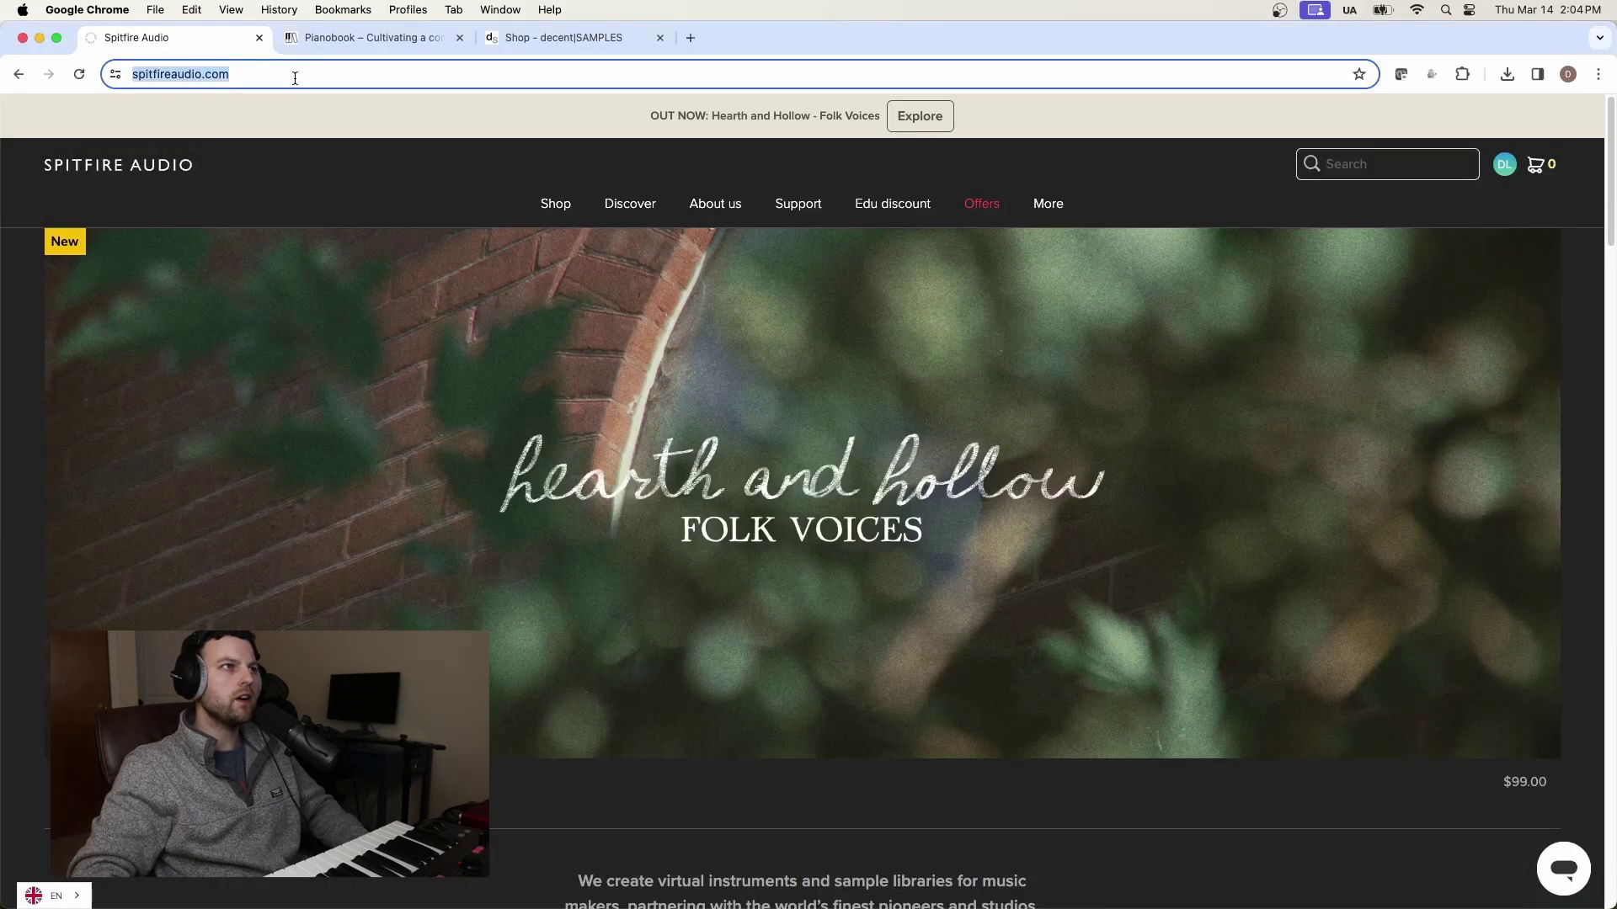
- Open the LABS virtual instruments page from the Spitfire Audio homepage
left_click(297, 75)
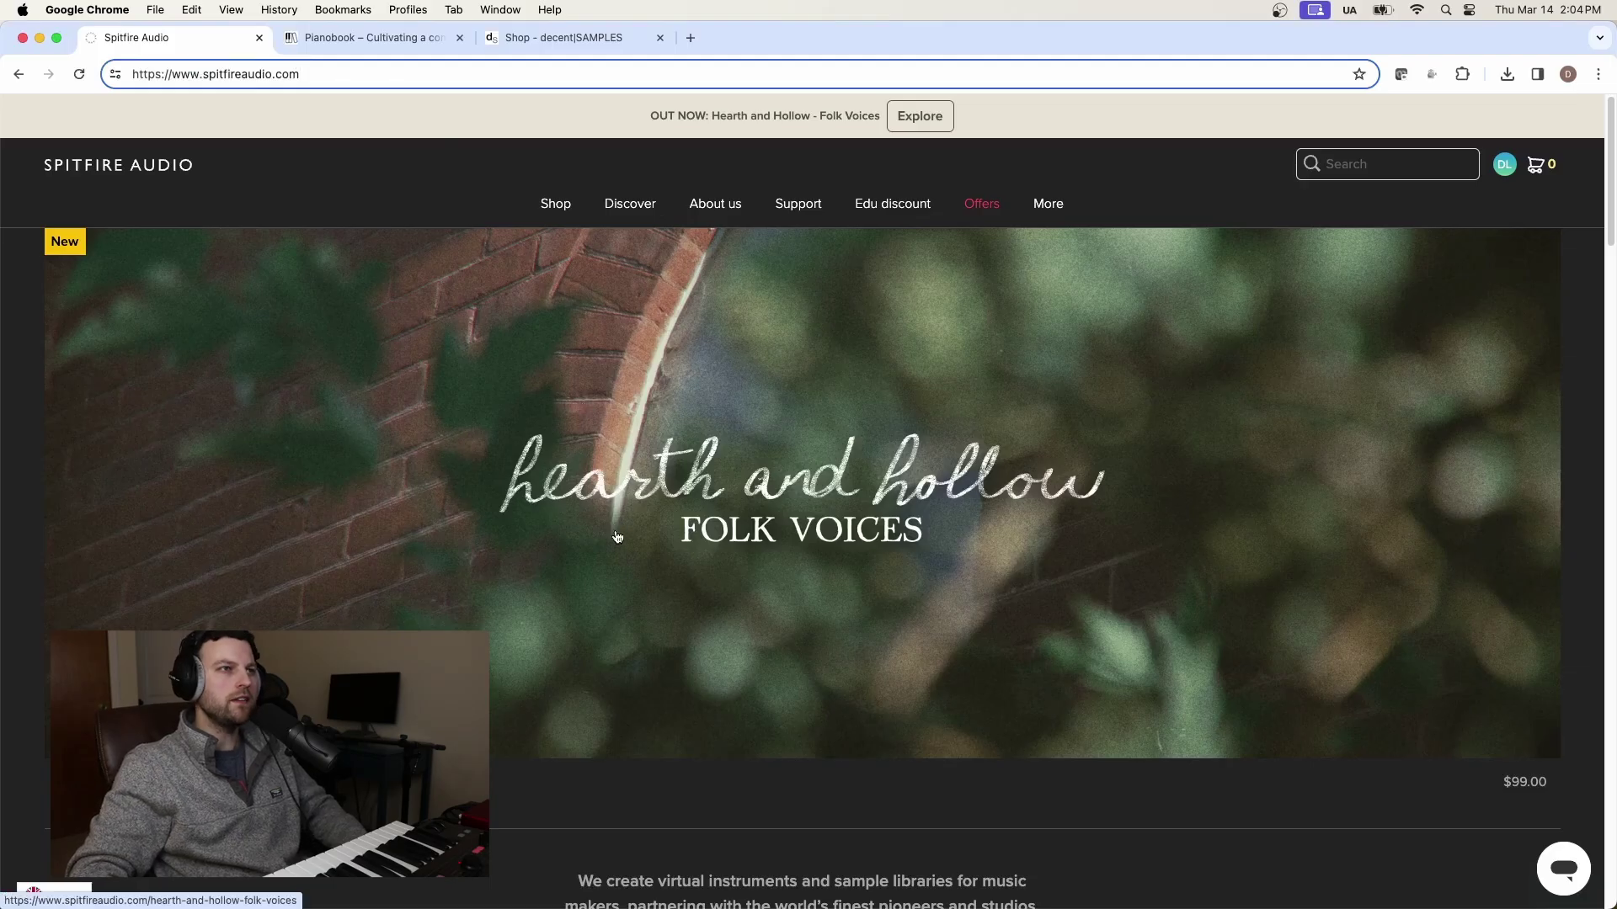
mouse_move(642, 210)
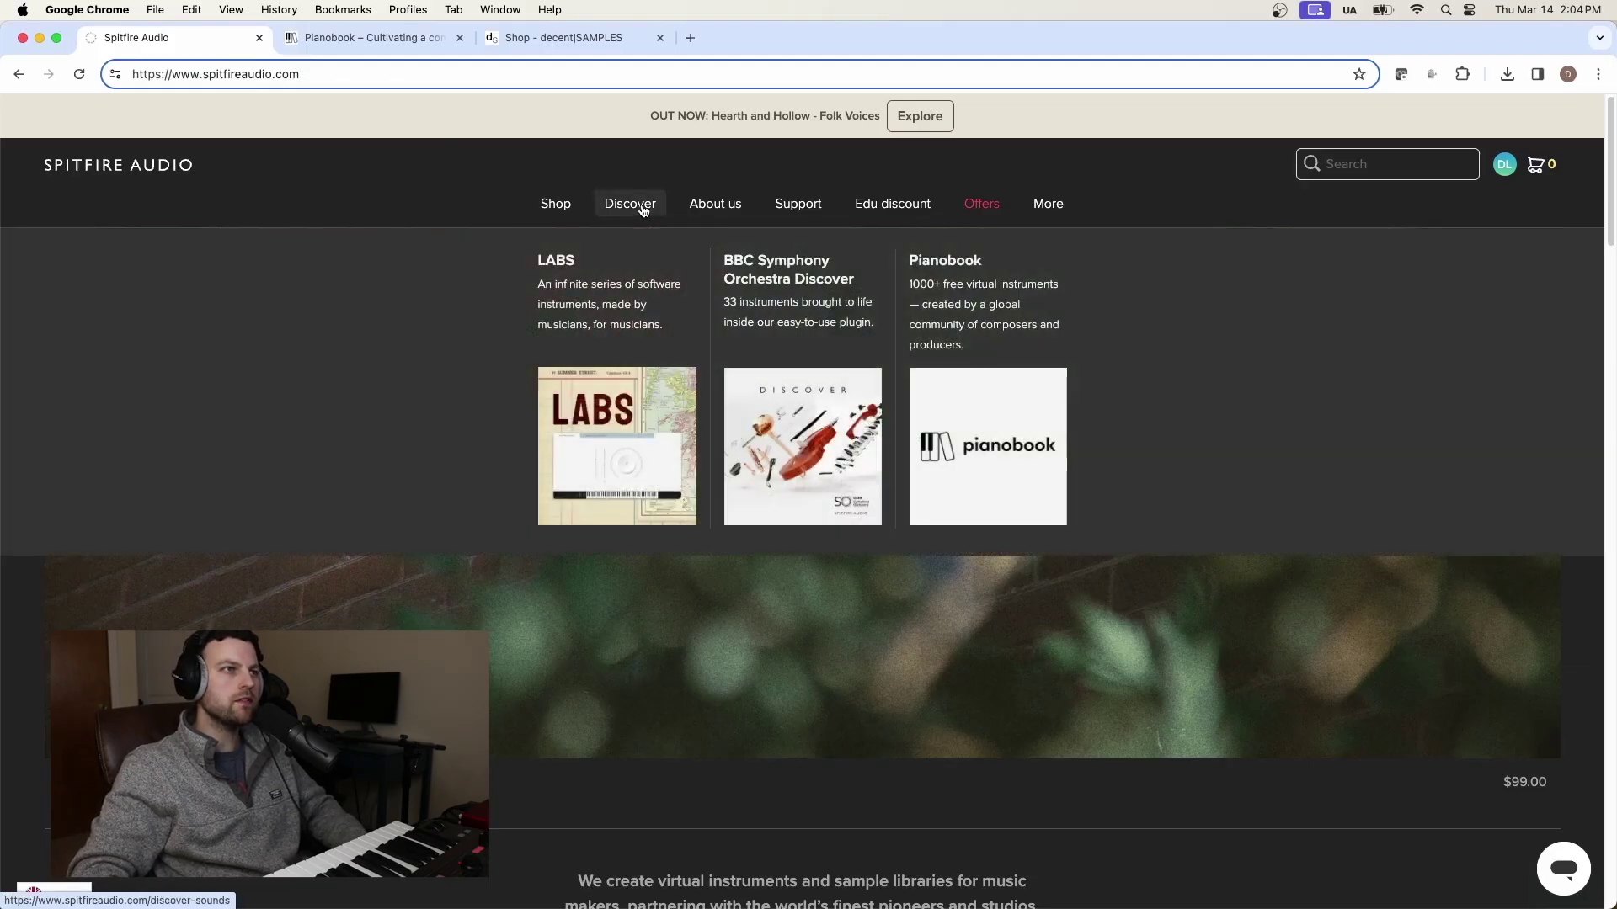
scroll(794, 621, "down", 7)
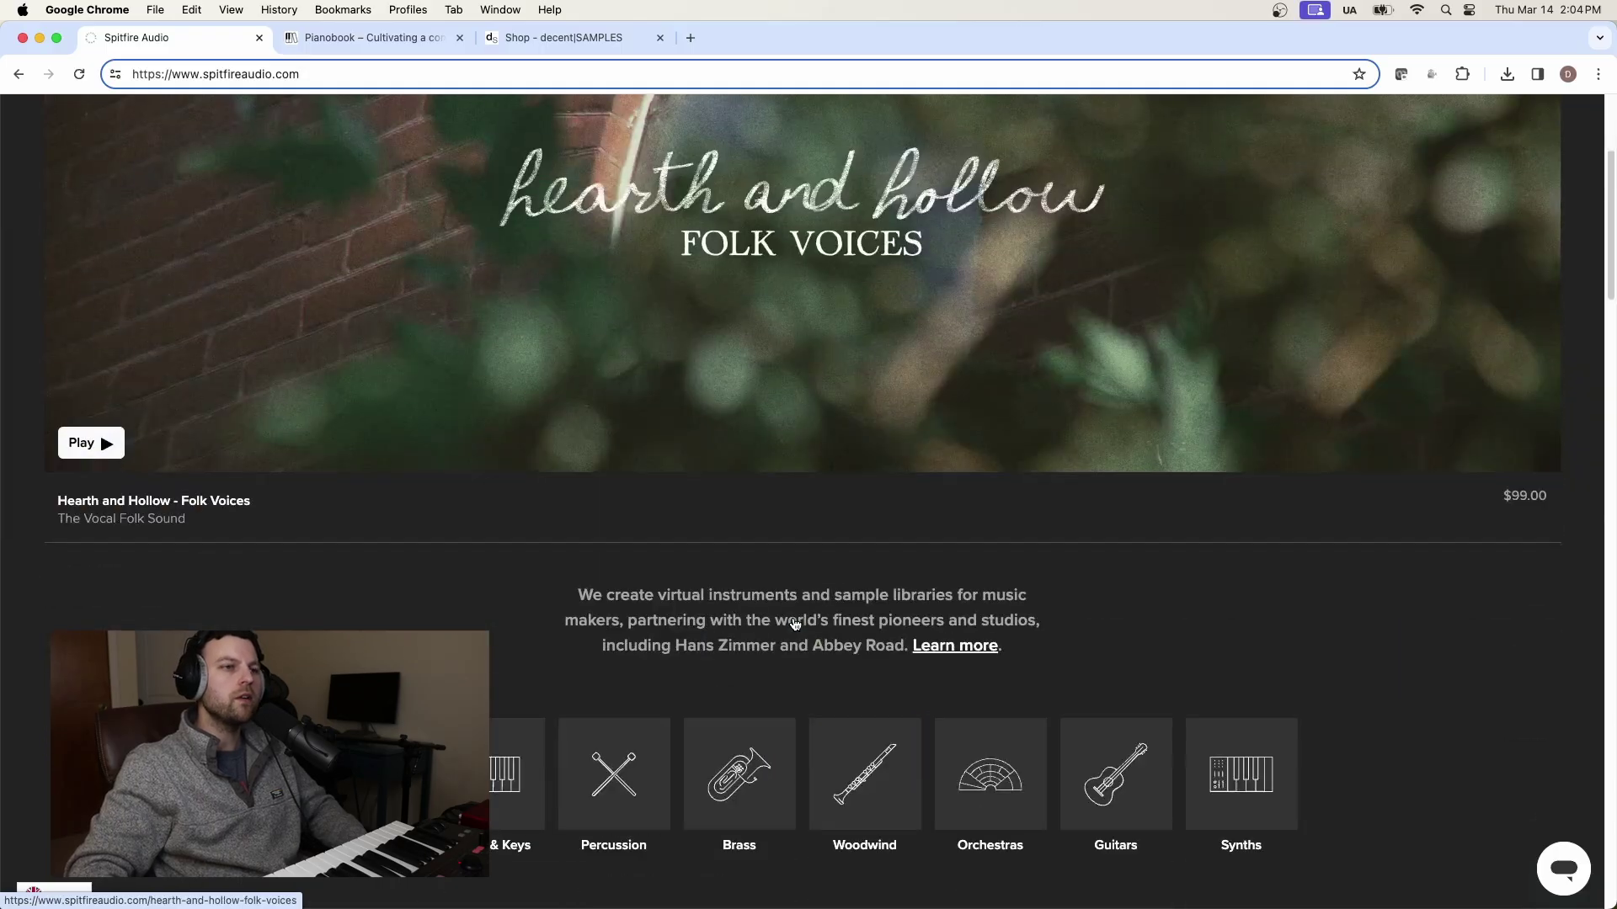
scroll(794, 624, "down", 9)
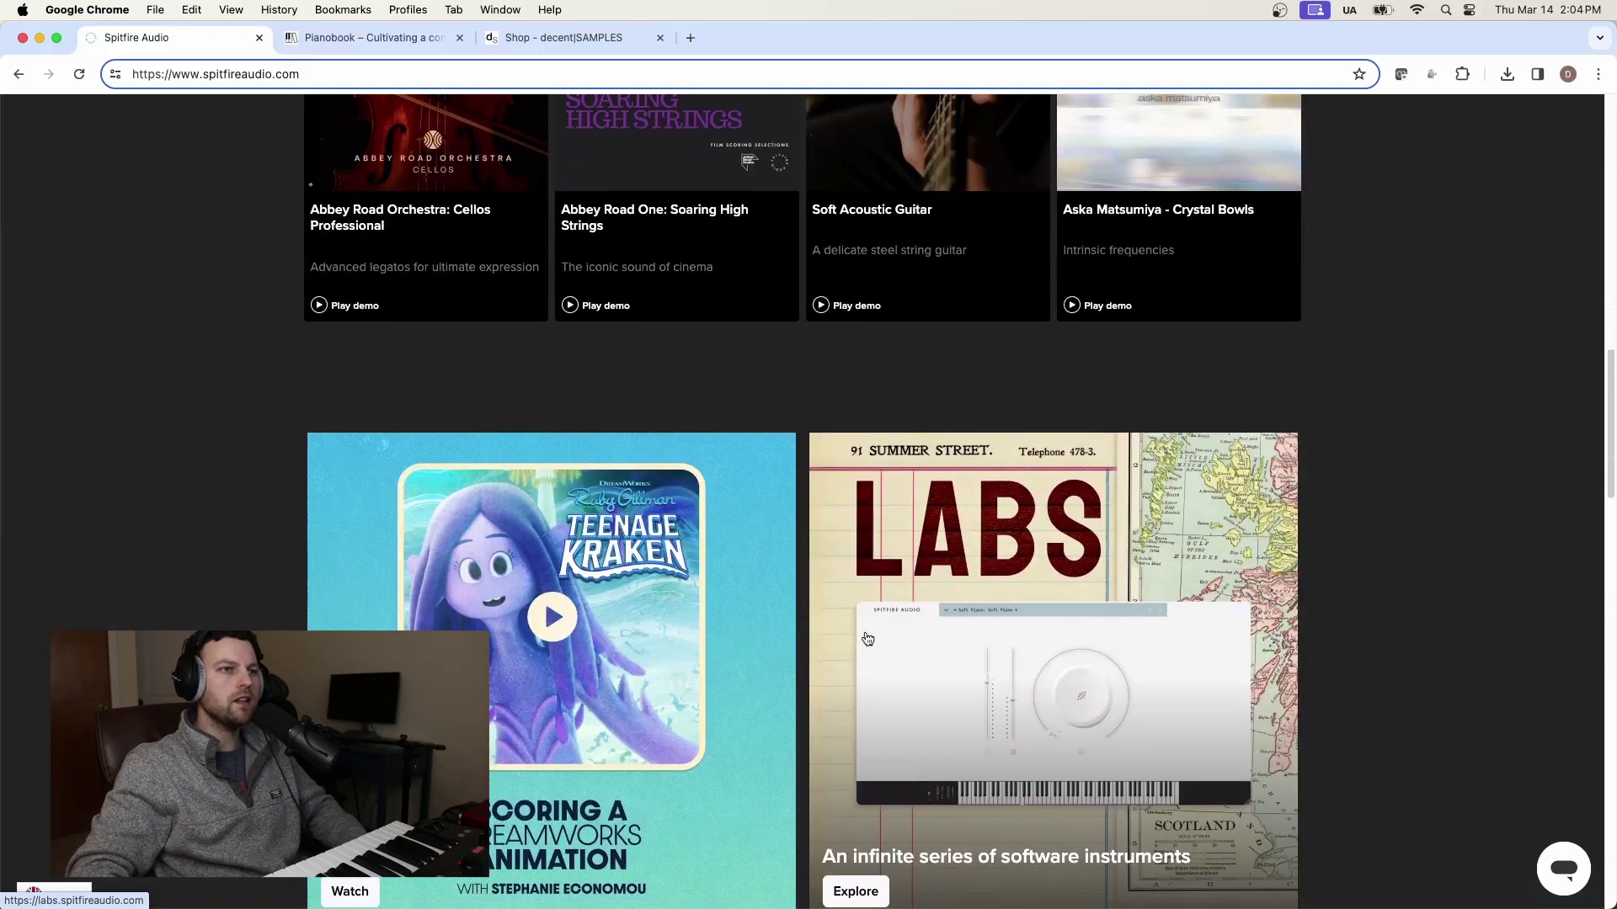
scroll(1063, 533, "down", 2)
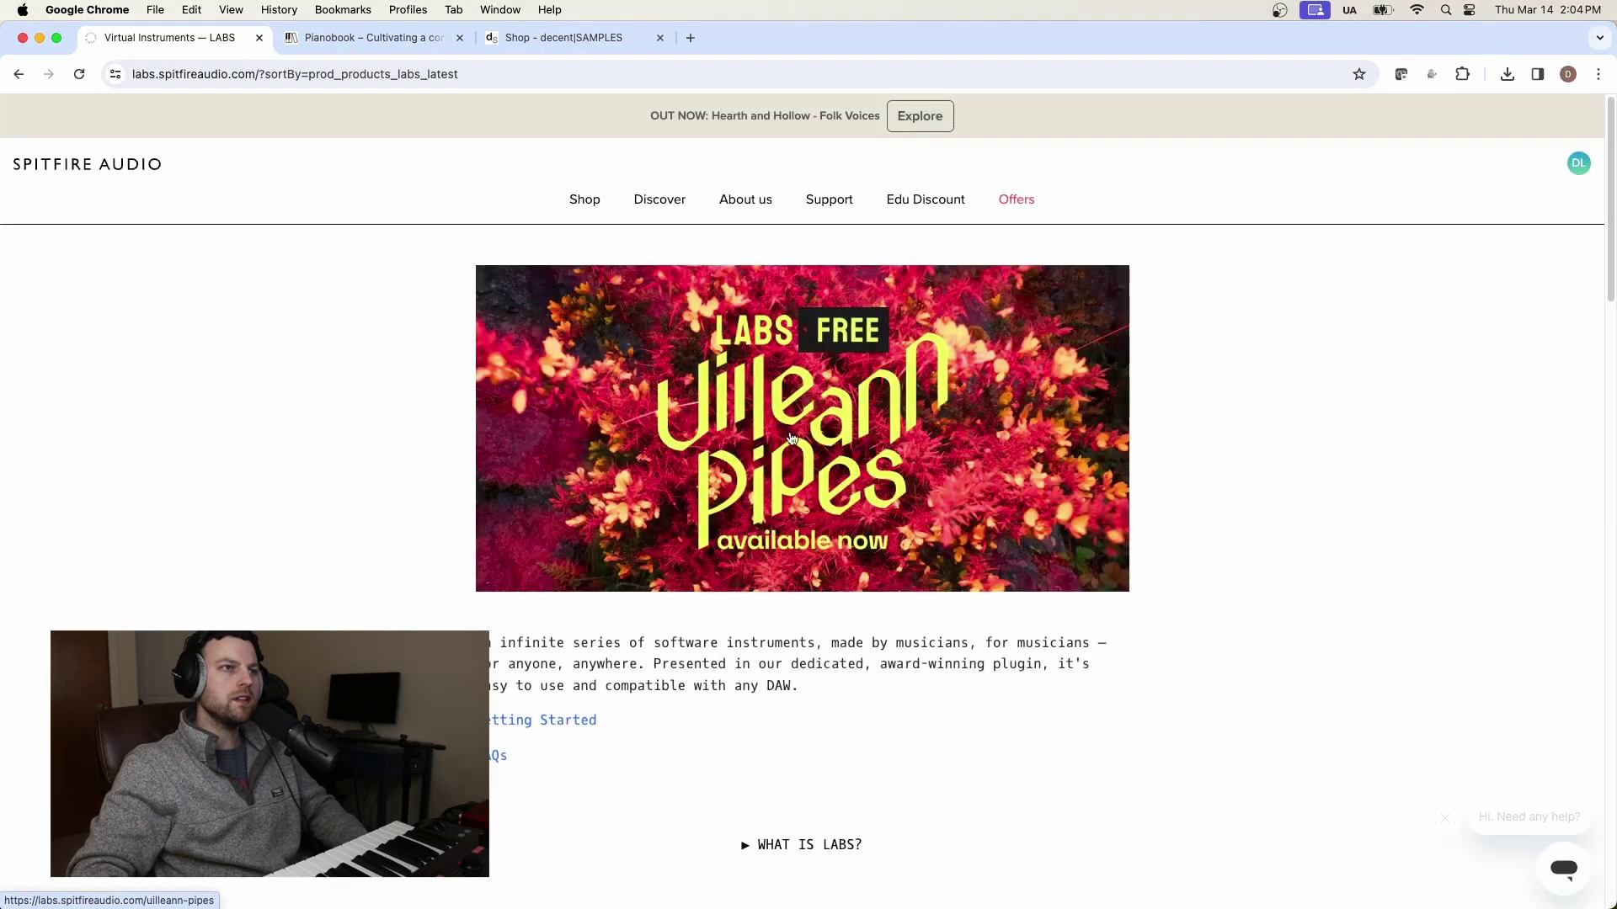
- Look through the LABS catalogue's category filters and newest instruments, and preview the Uilleann Pipes sound
scroll(1238, 514, "down", 1)
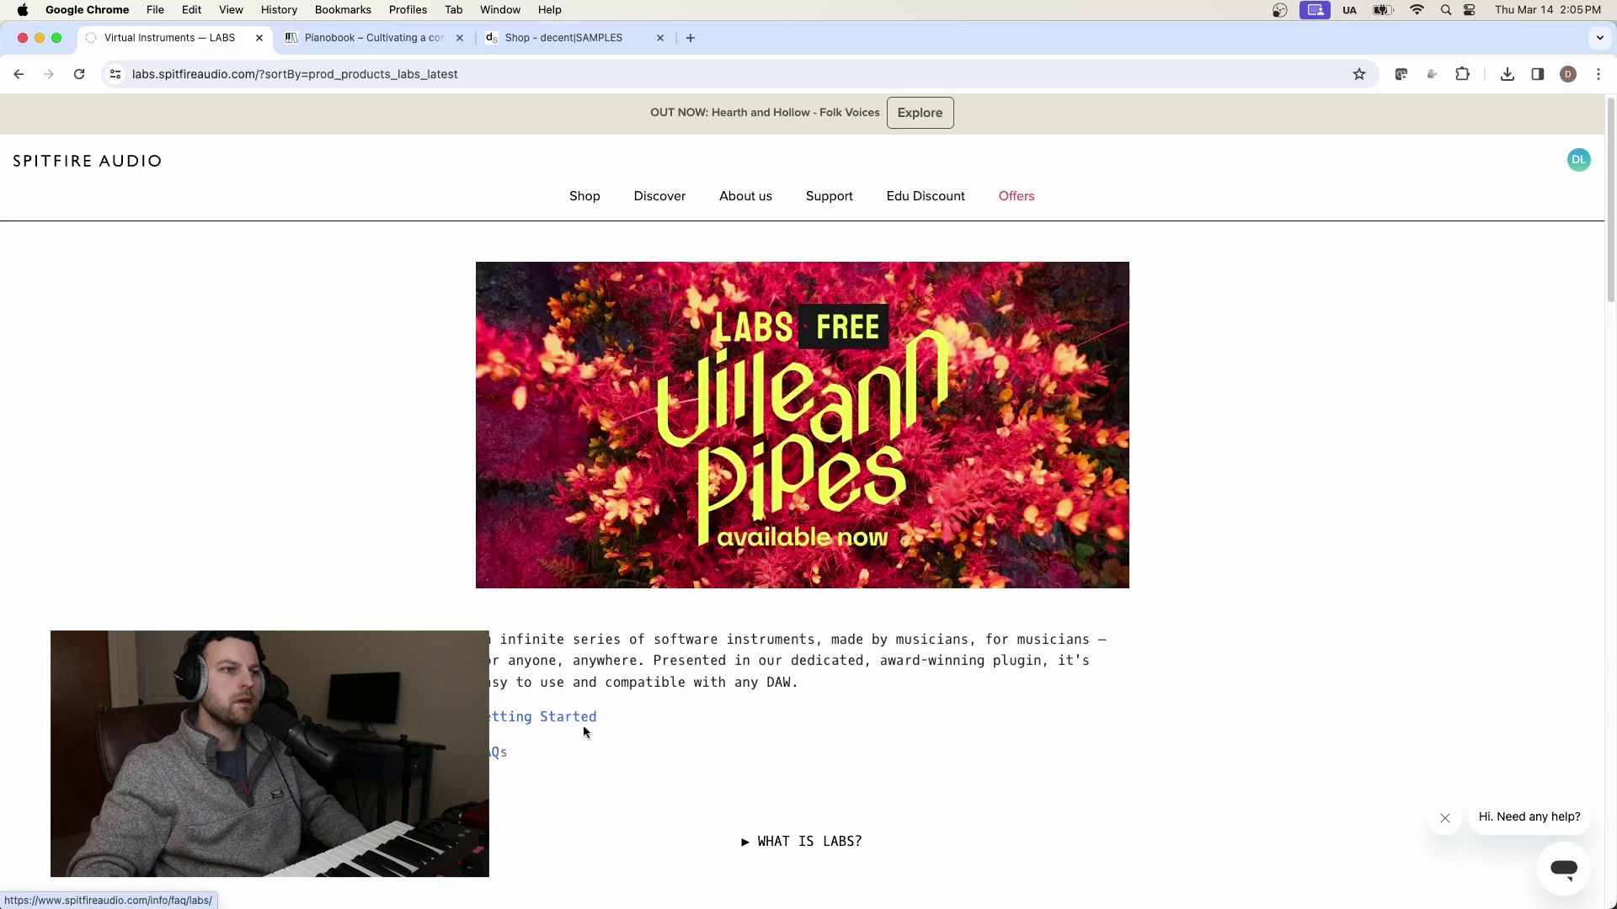
scroll(944, 647, "down", 2)
scroll(927, 644, "down", 3)
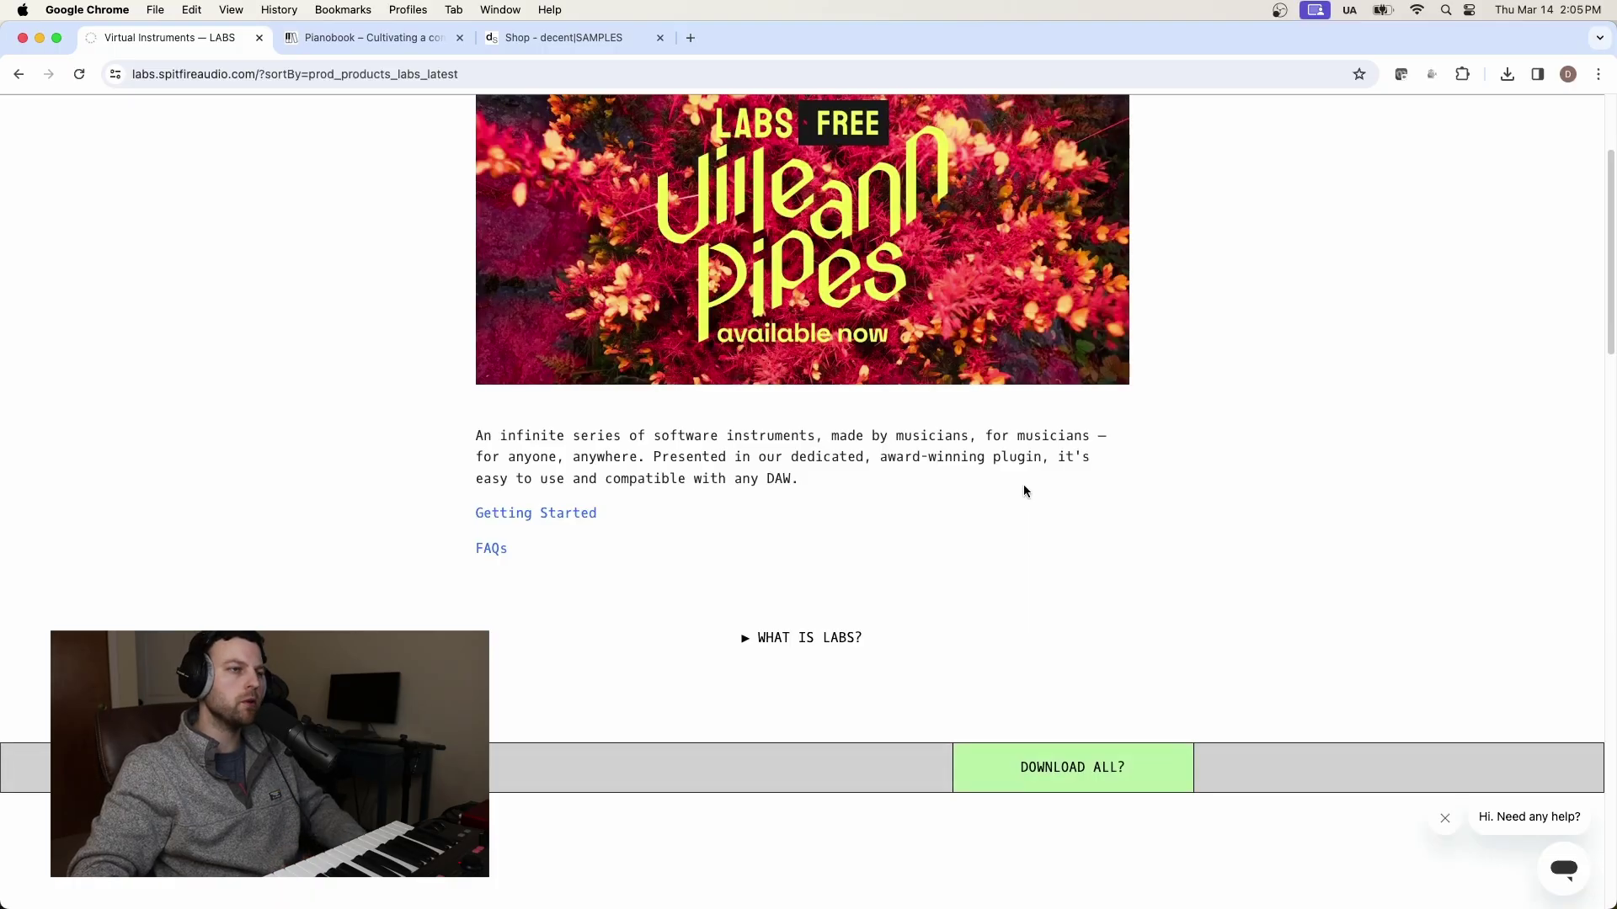
scroll(1023, 491, "down", 10)
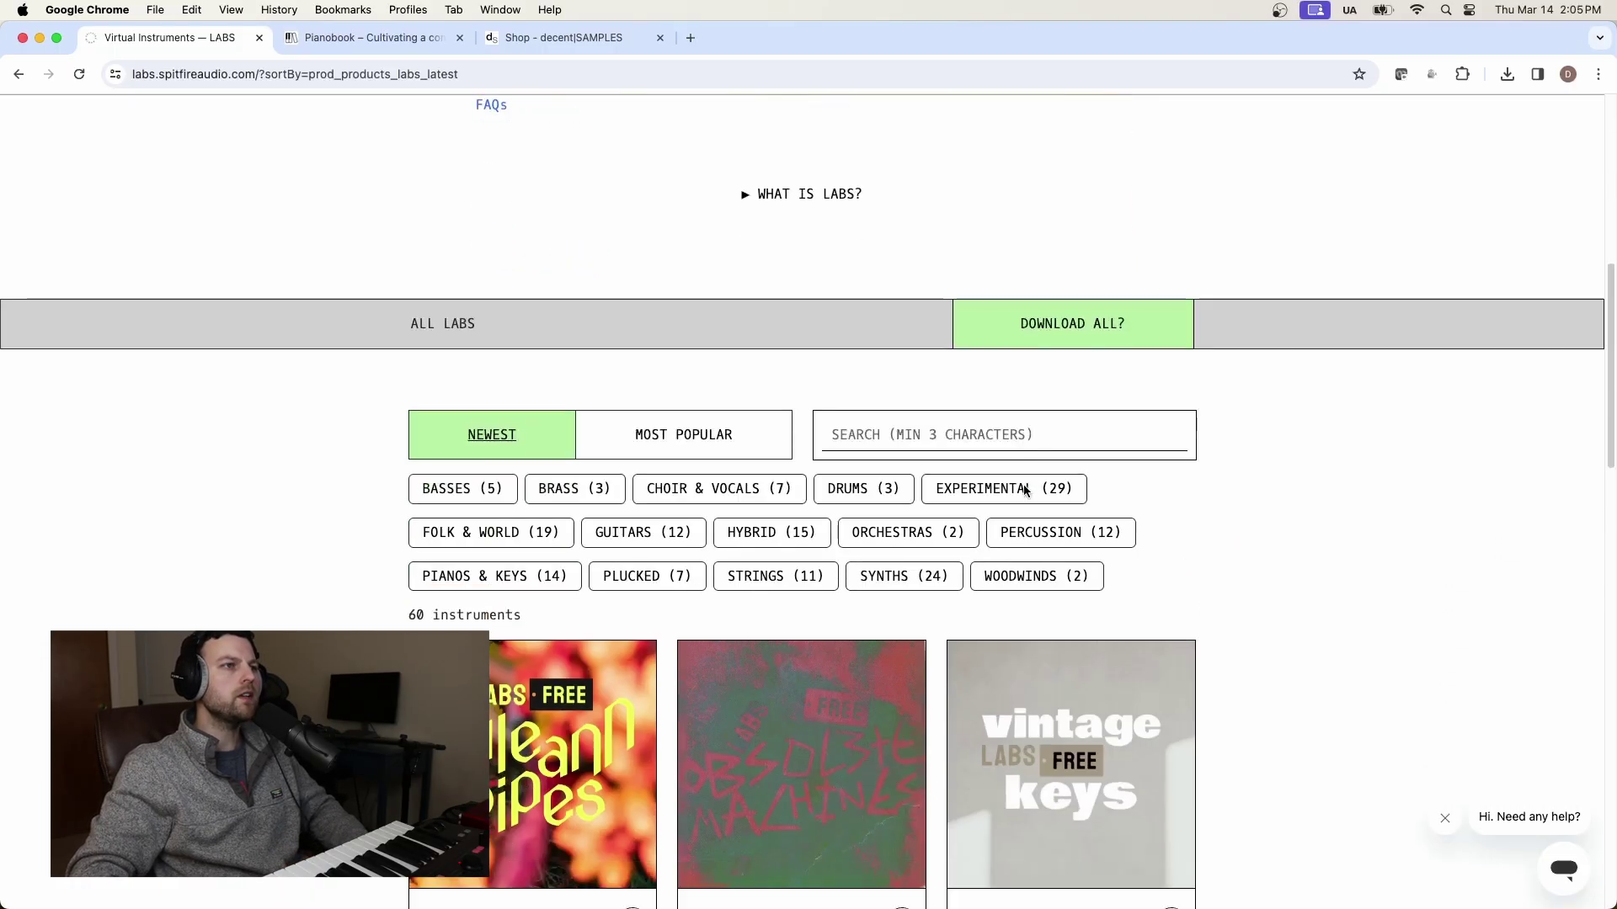
scroll(1024, 491, "down", 2)
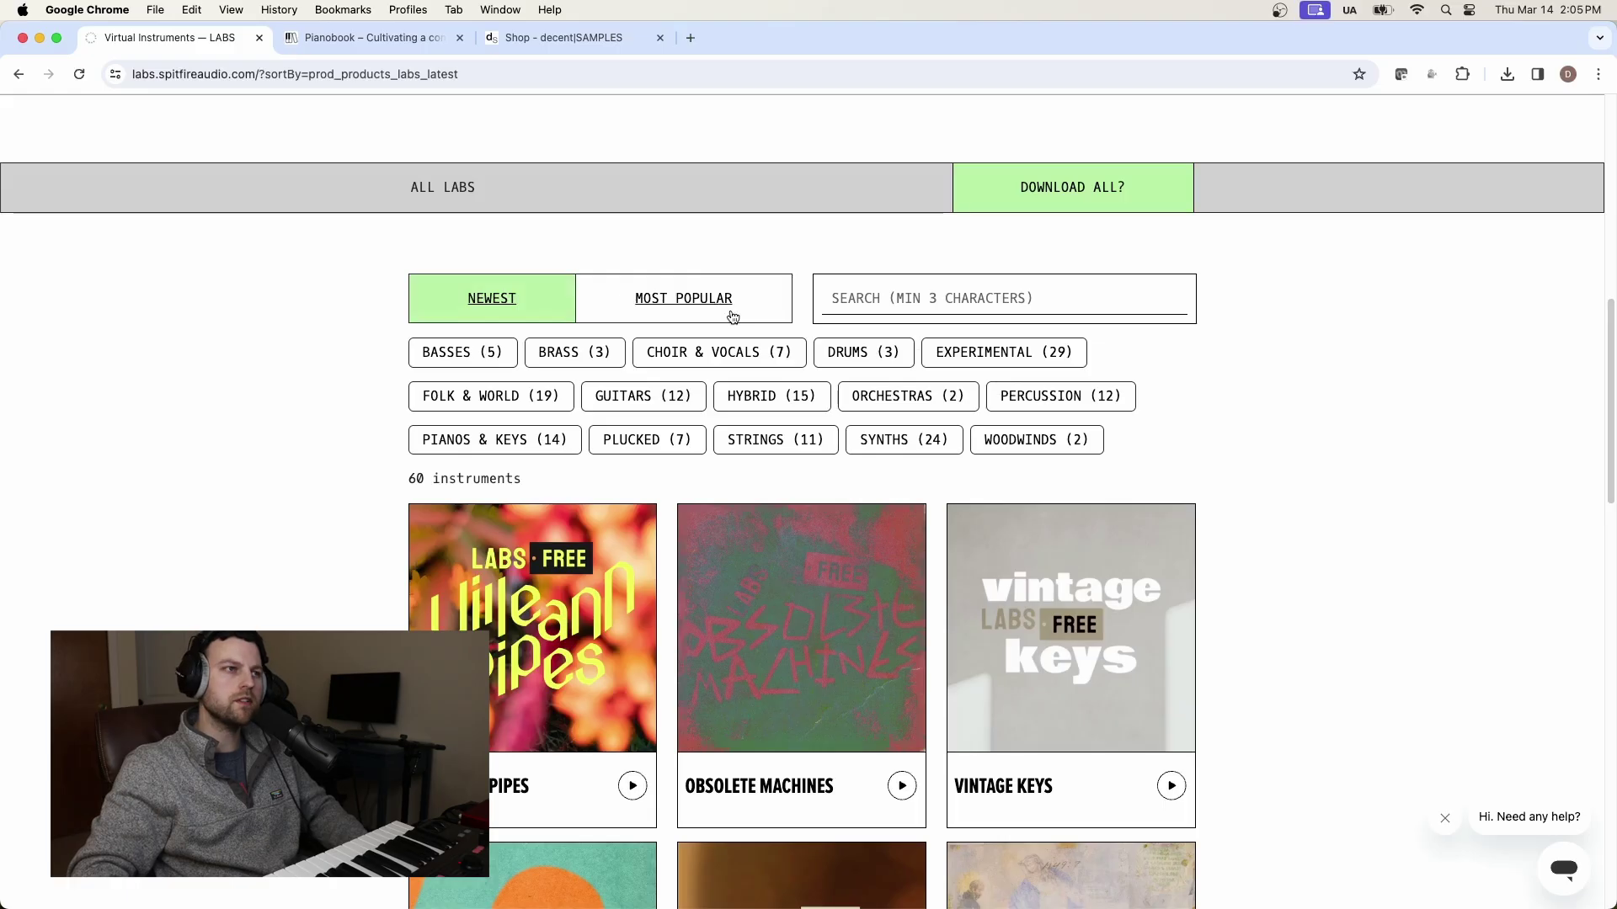
scroll(733, 317, "down", 2)
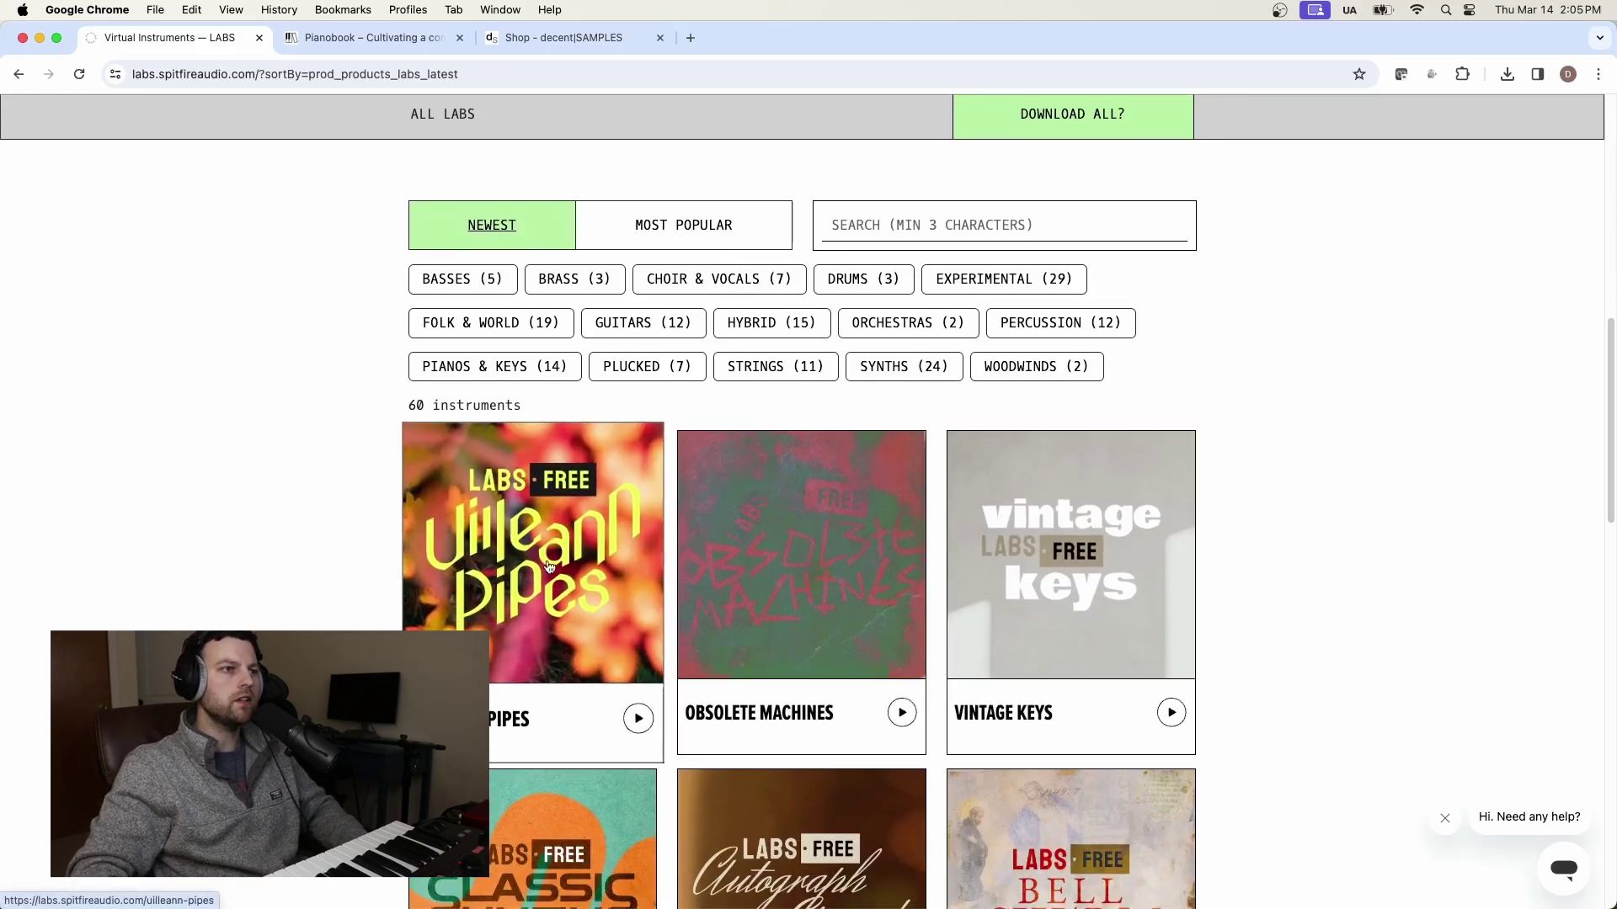
left_click(639, 718)
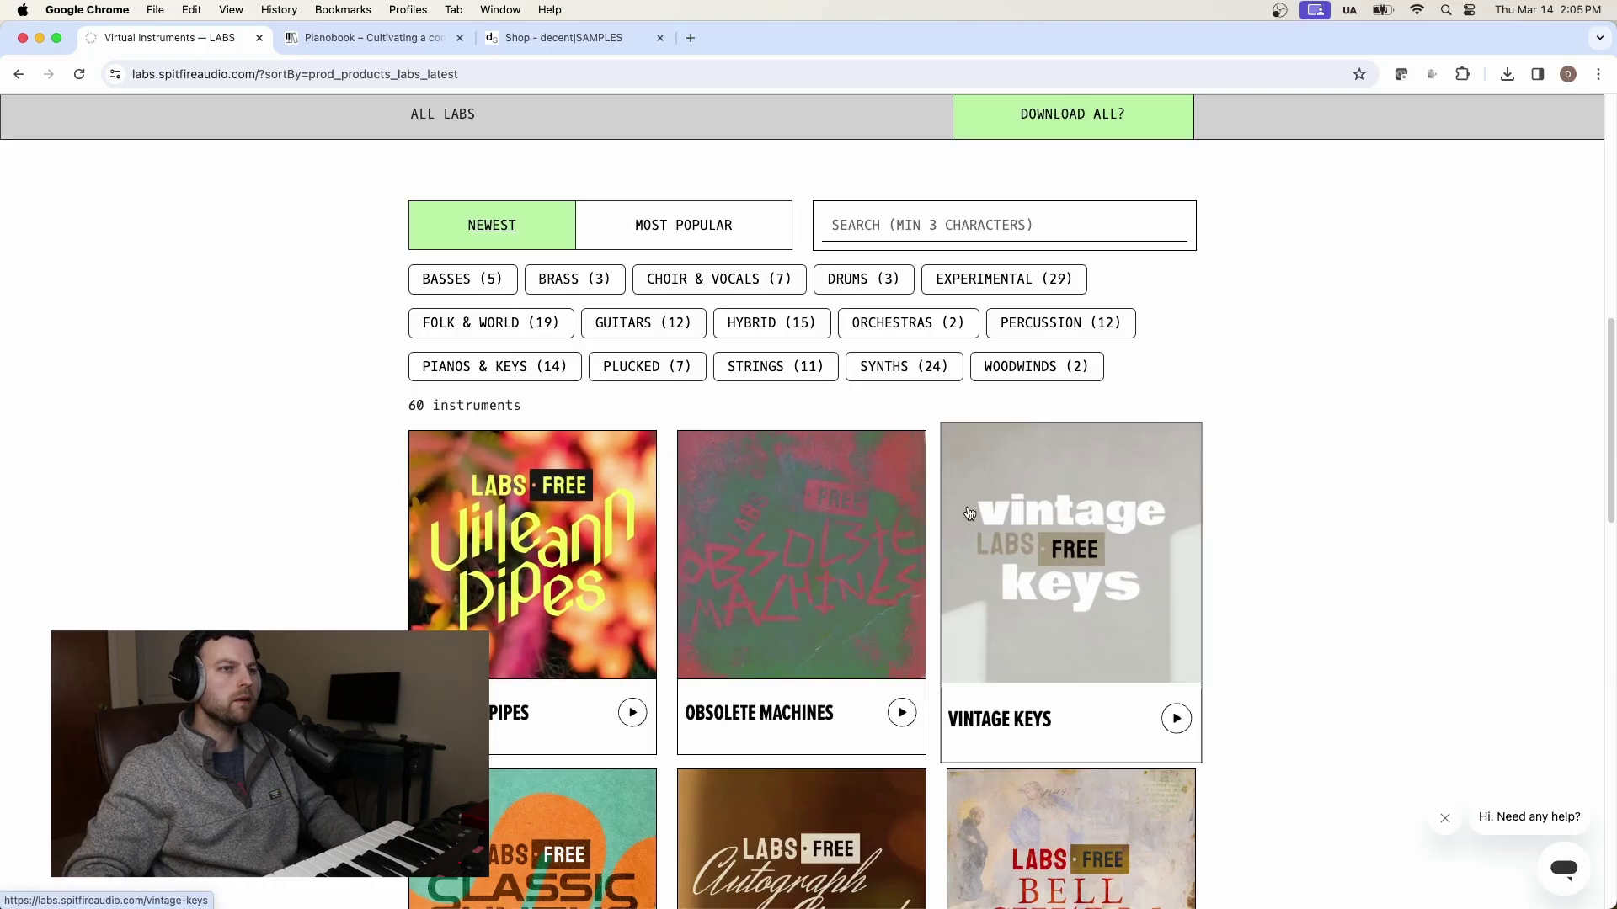
- Open the Getting Started with LABS guide and review its steps for downloading the Spitfire Audio app and LABS
scroll(968, 514, "up", 10)
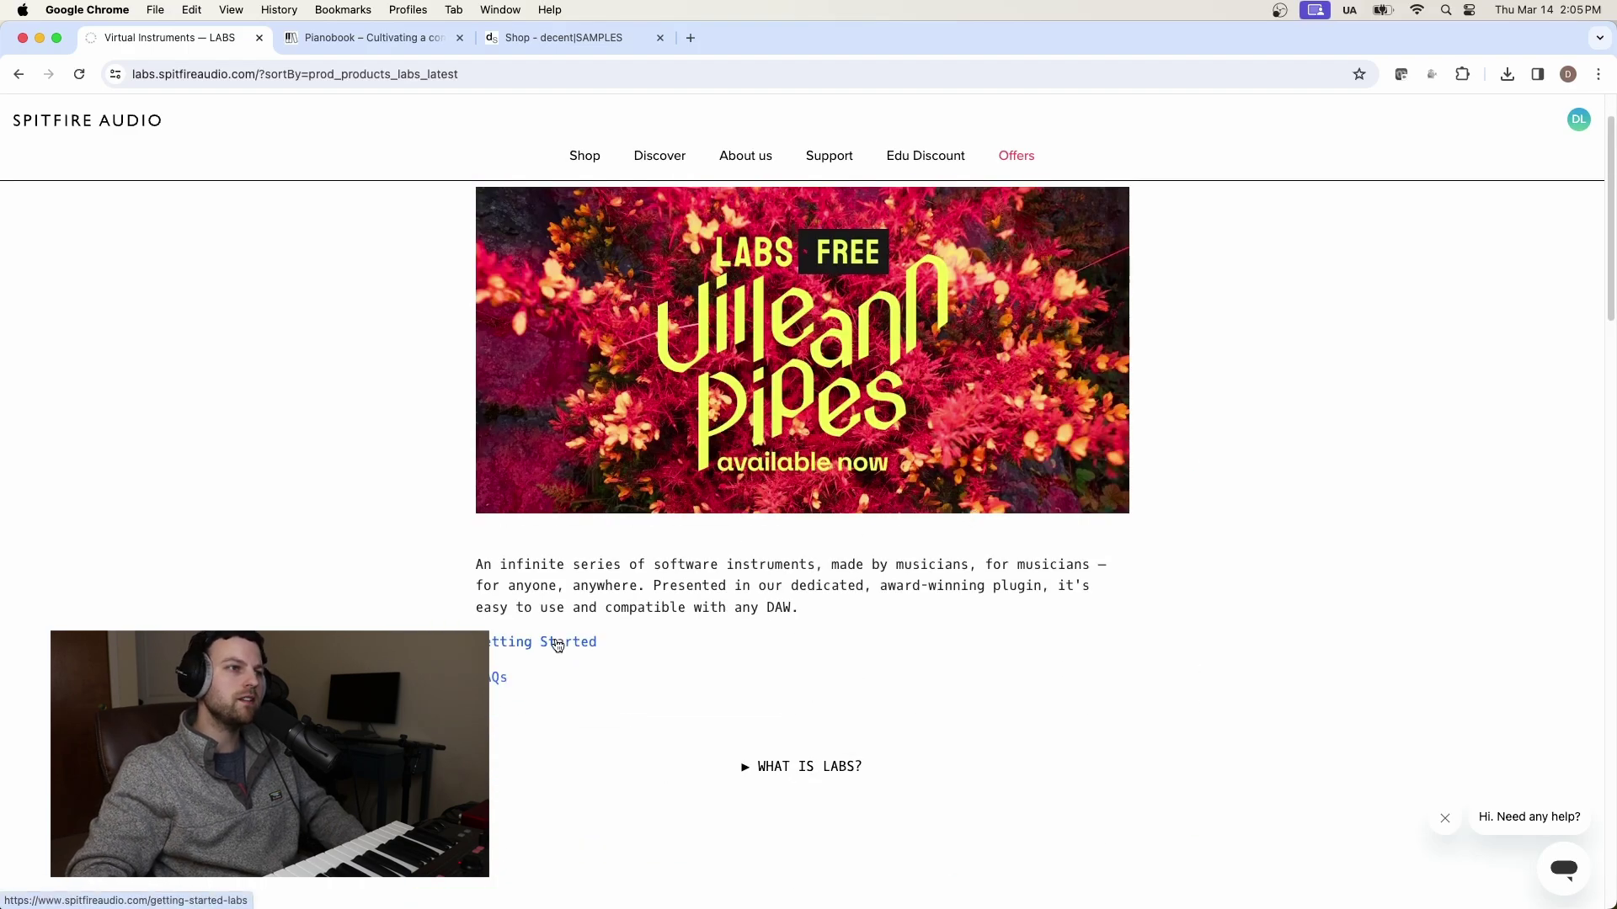
left_click(556, 643)
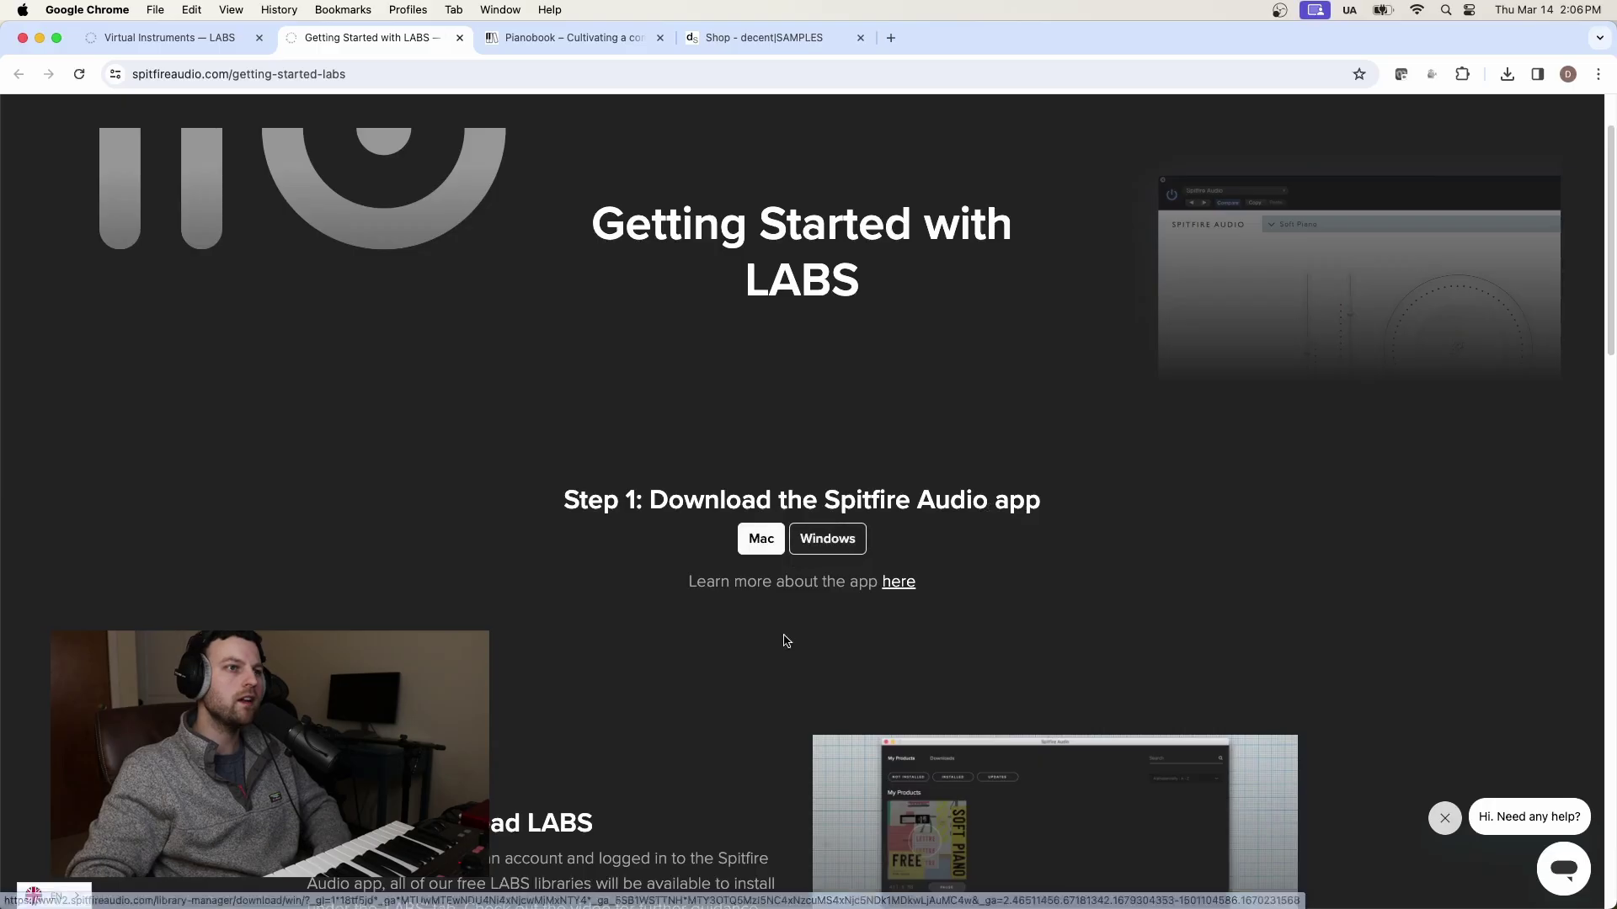
scroll(786, 643, "down", 3)
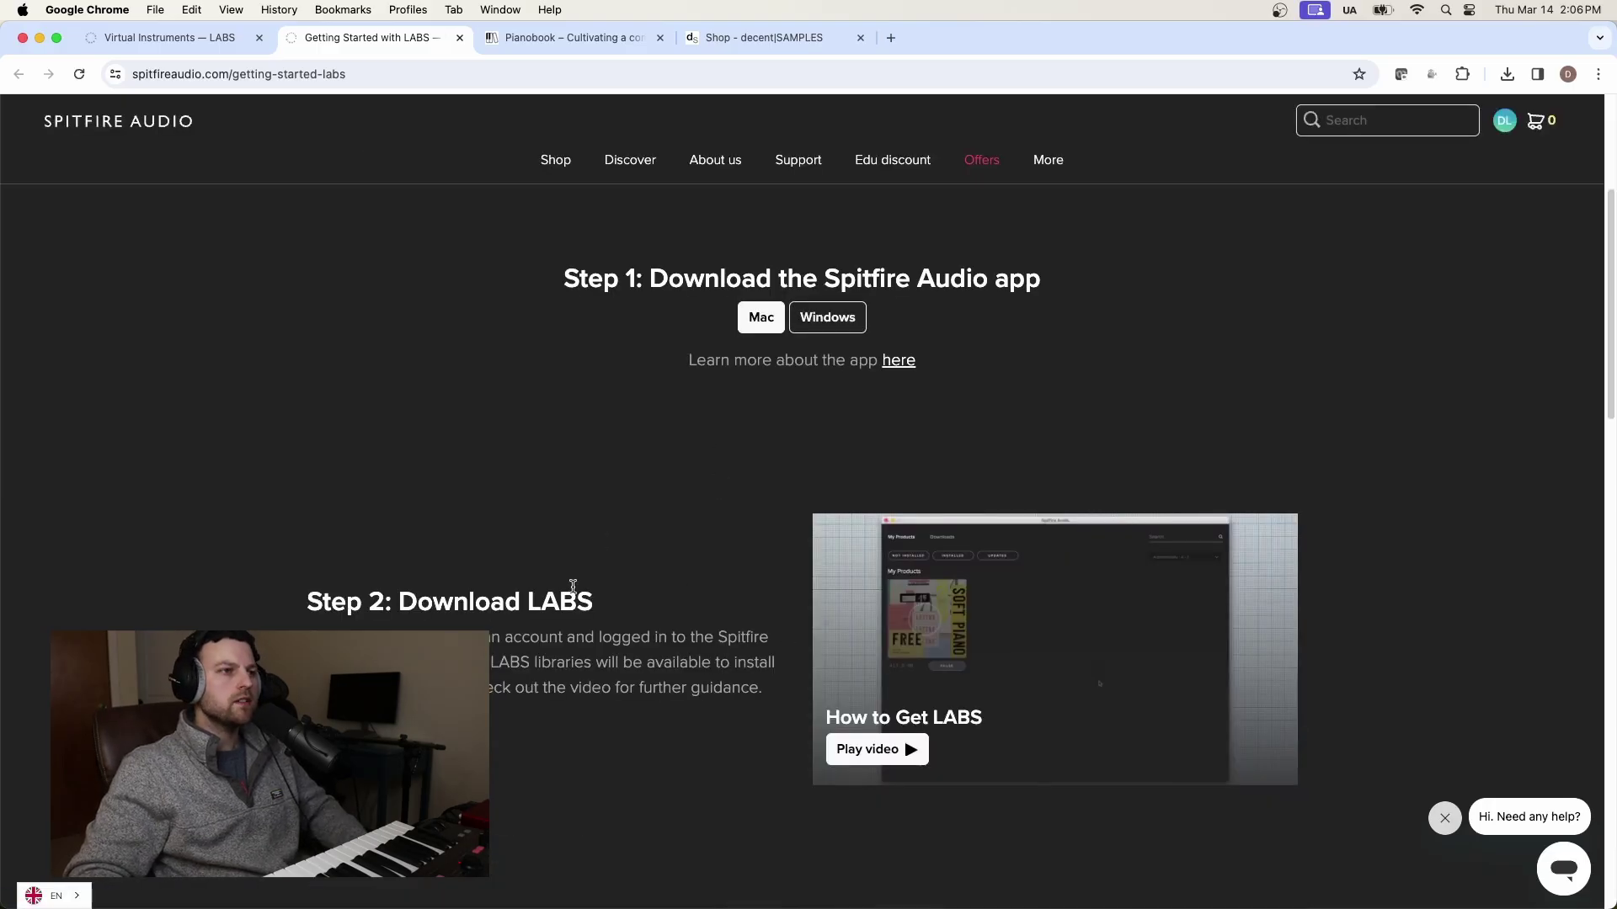
left_click(147, 37)
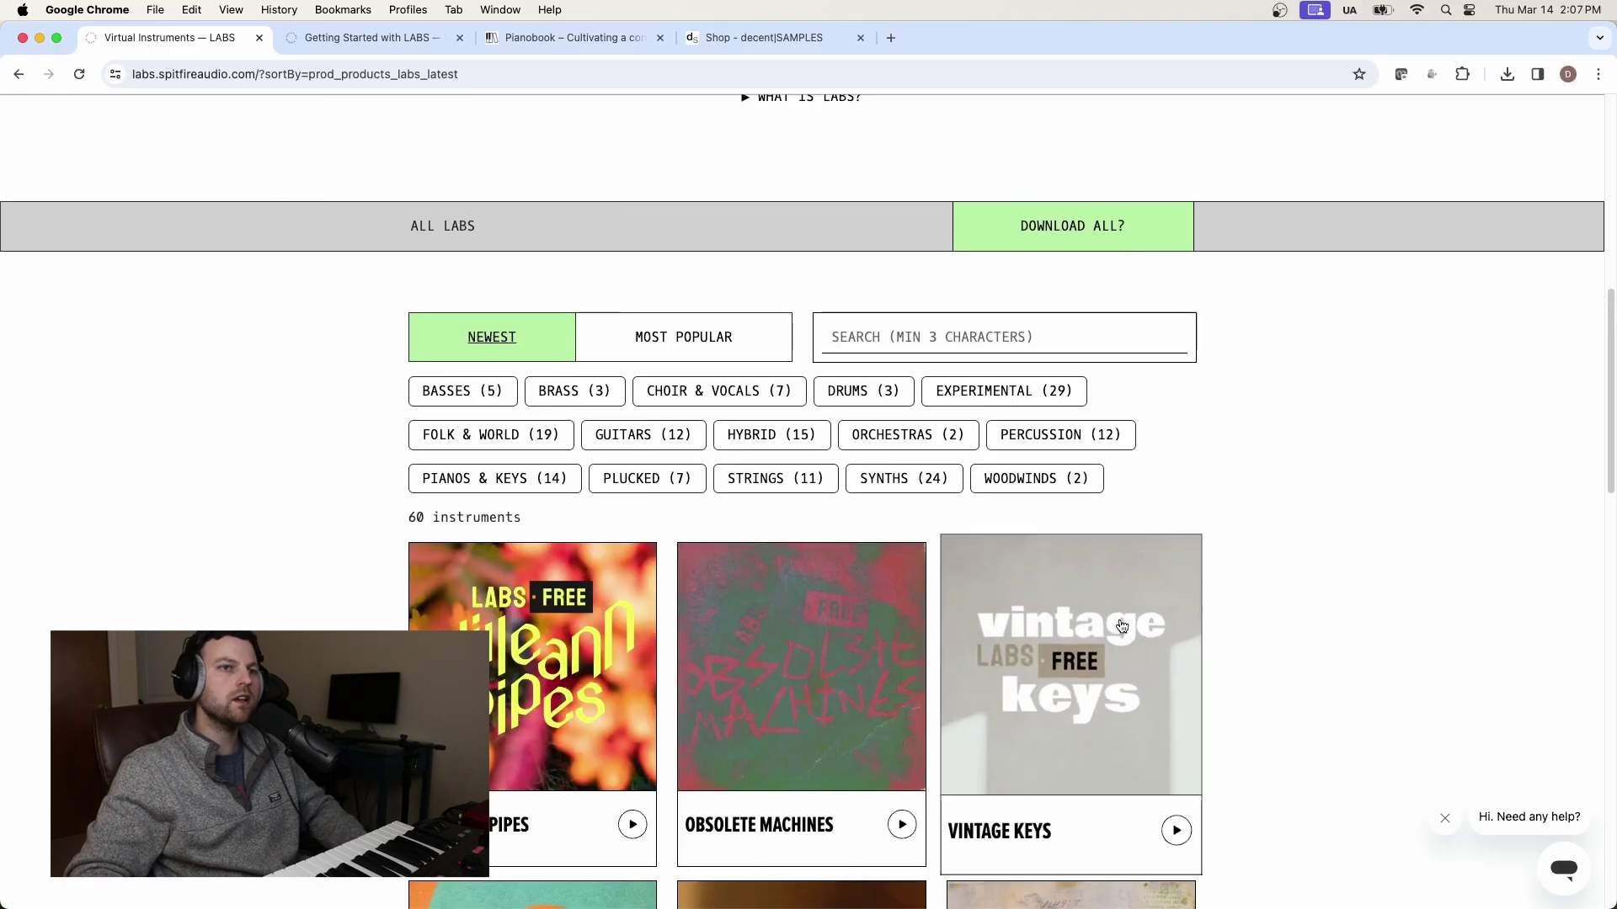
key("ctrl+Tab")
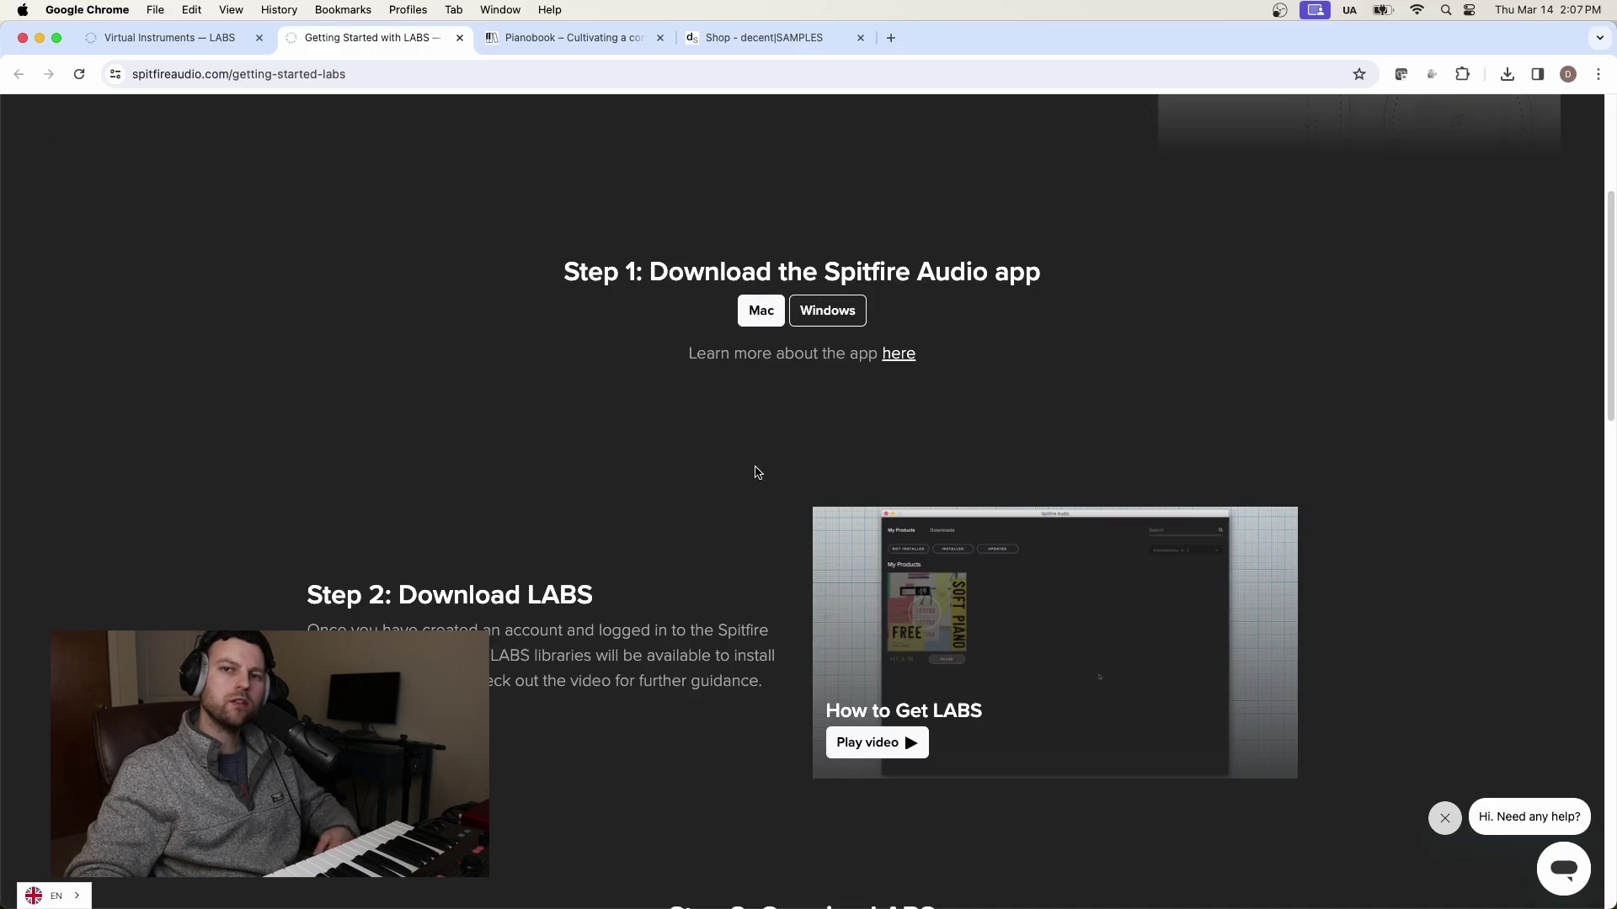
- Switch to the Spitfire Audio app and view My Products followed by the LABS library
key("super+Tab")
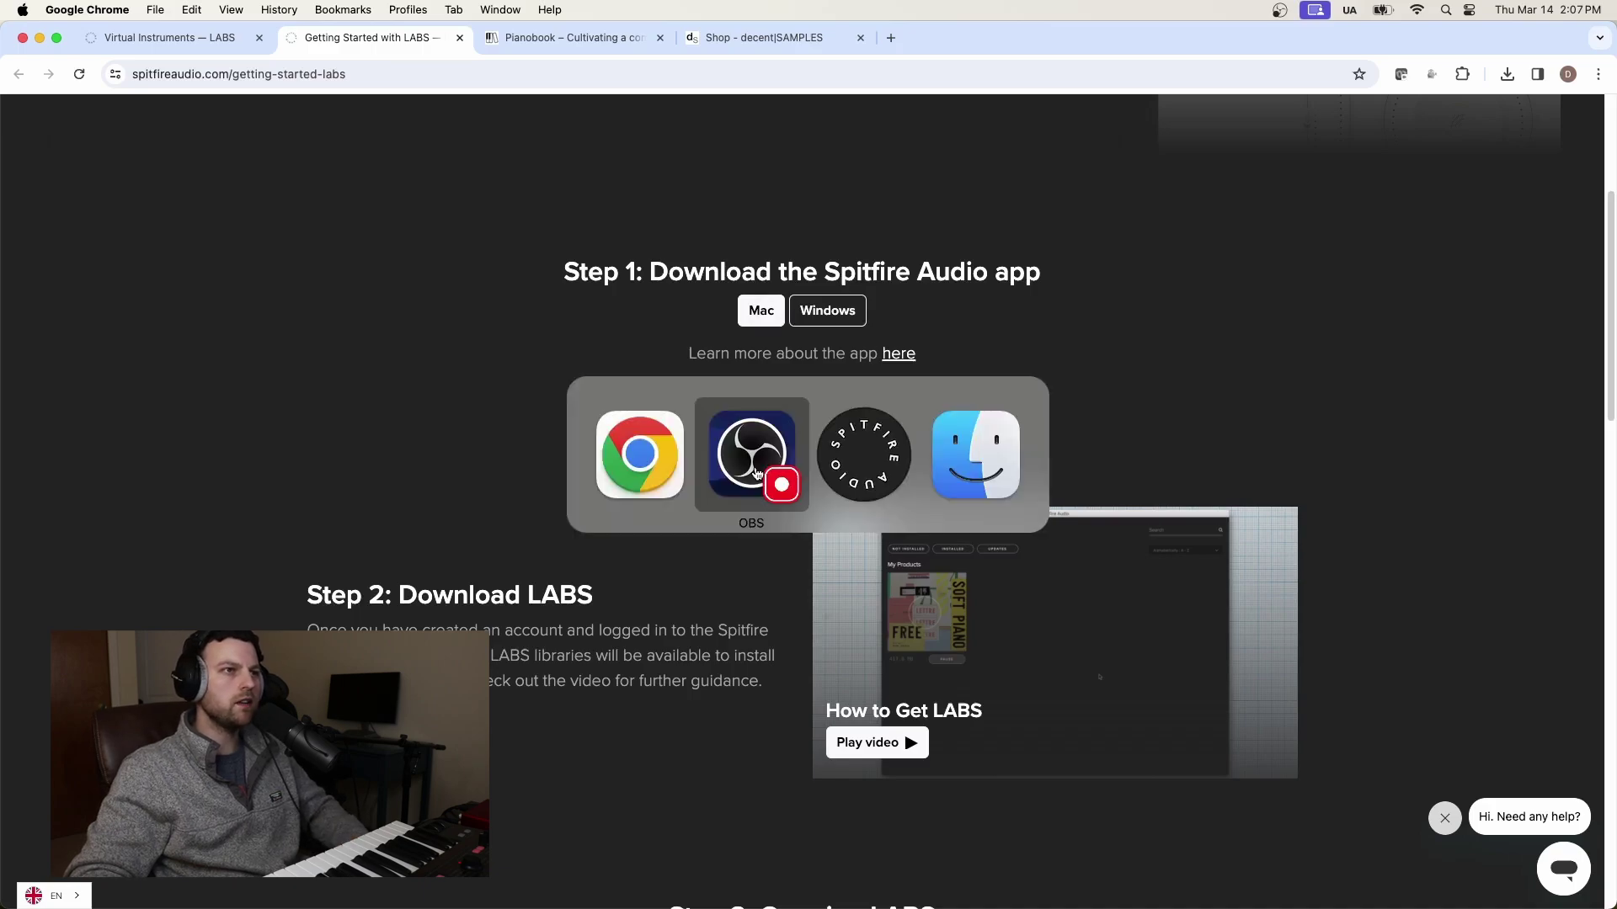
key("super+Tab")
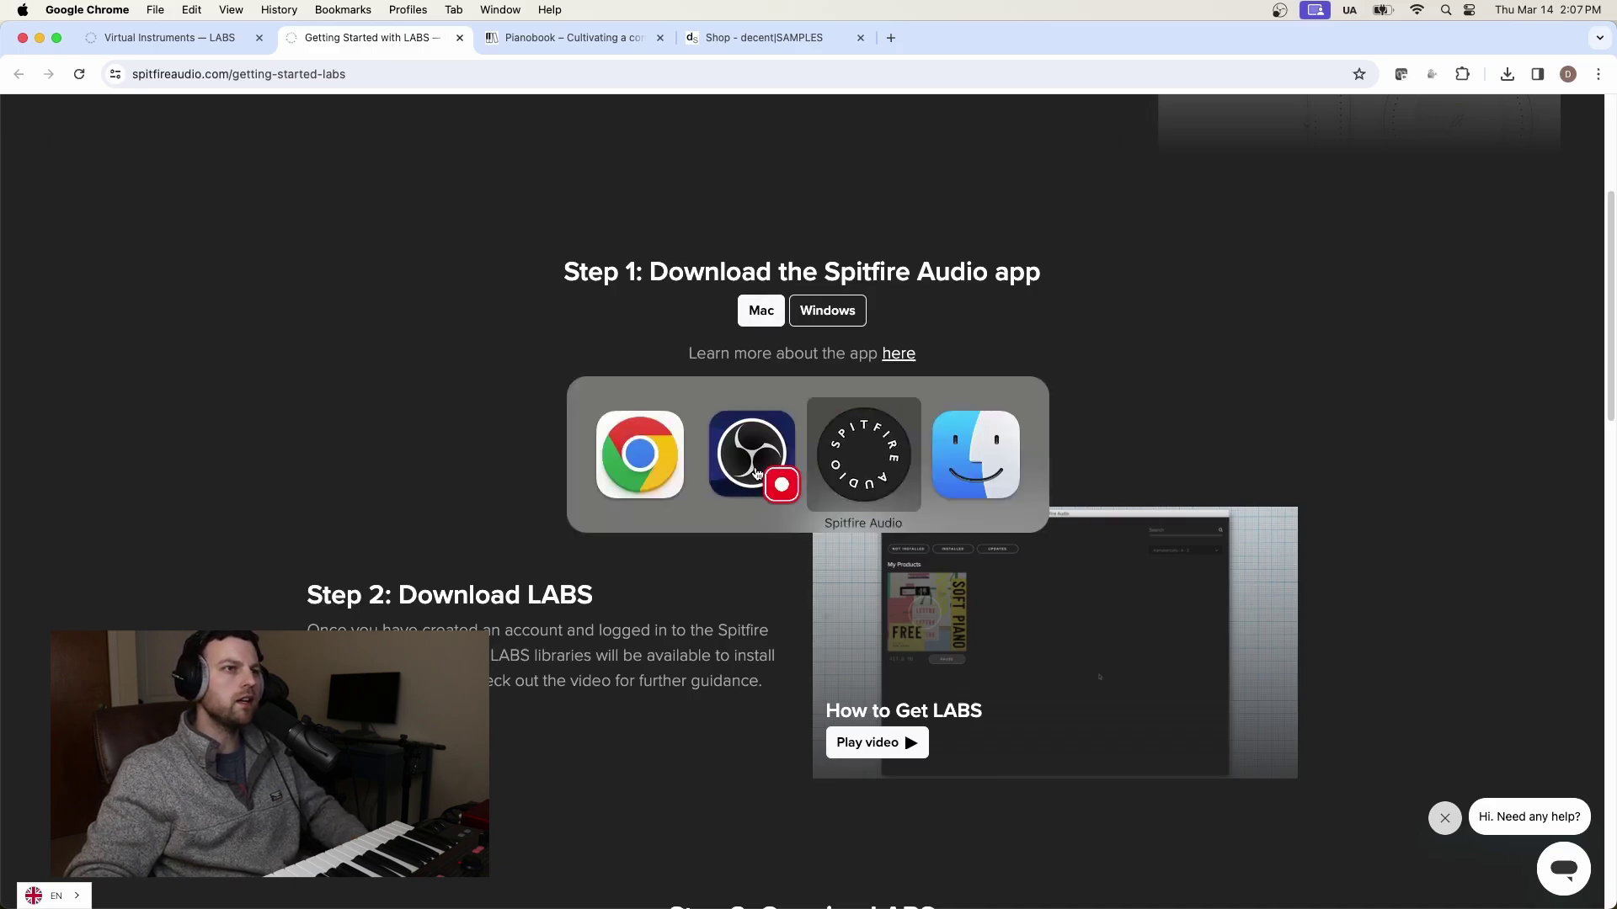
left_click(440, 190)
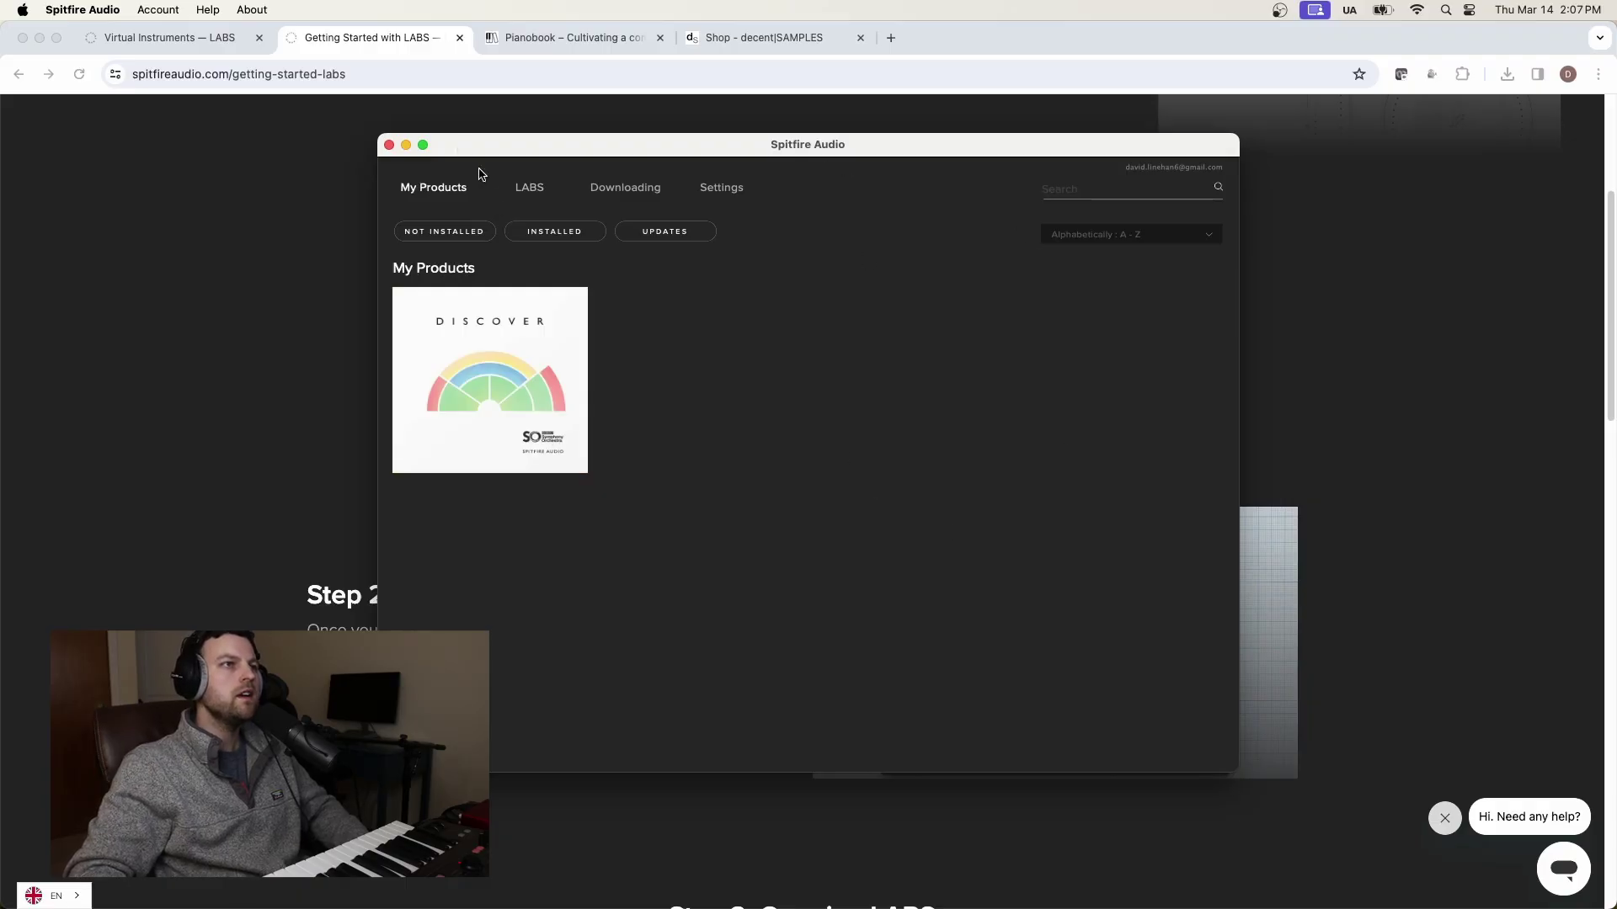
left_click(523, 191)
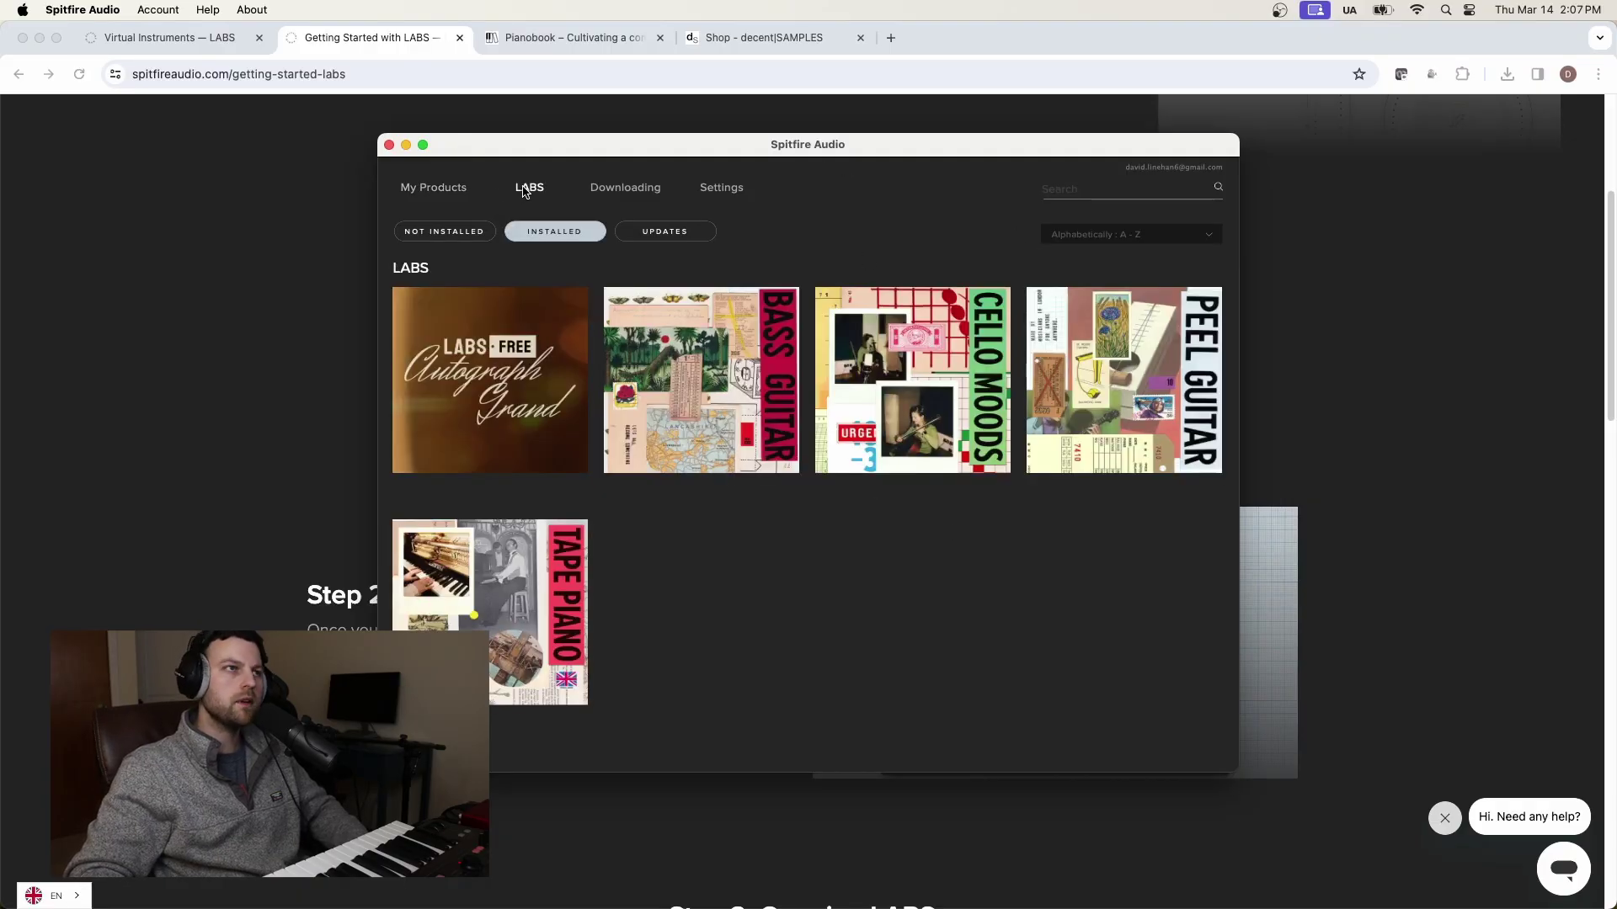
- Check the LABS library by not installed, installed and updates, and clear the filters to show all instruments
left_click(473, 232)
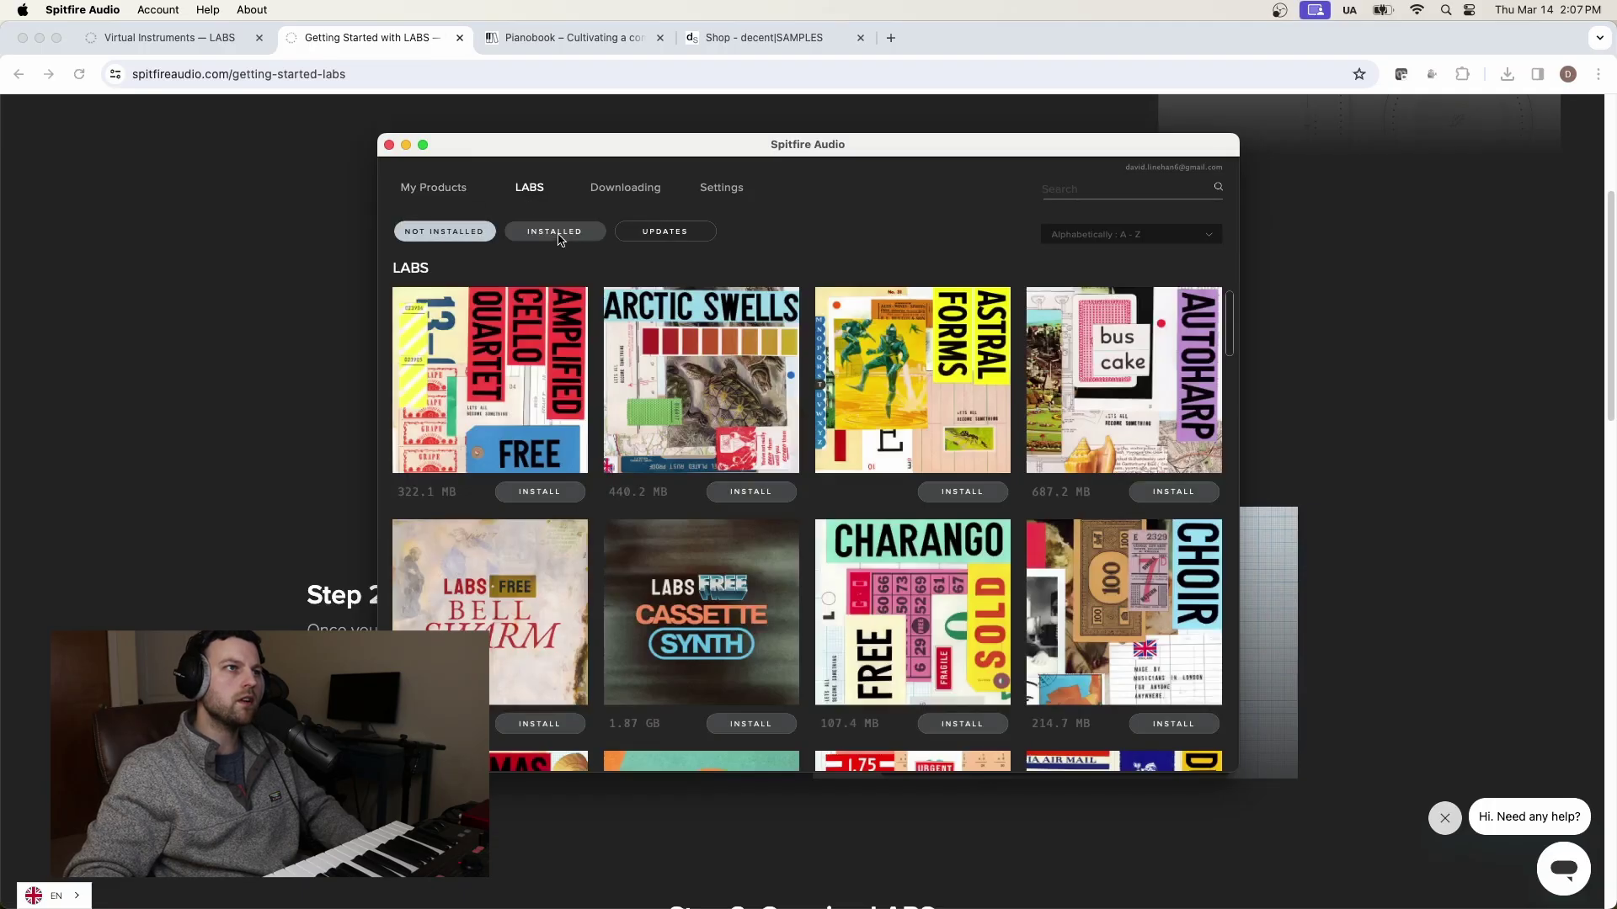
left_click(551, 232)
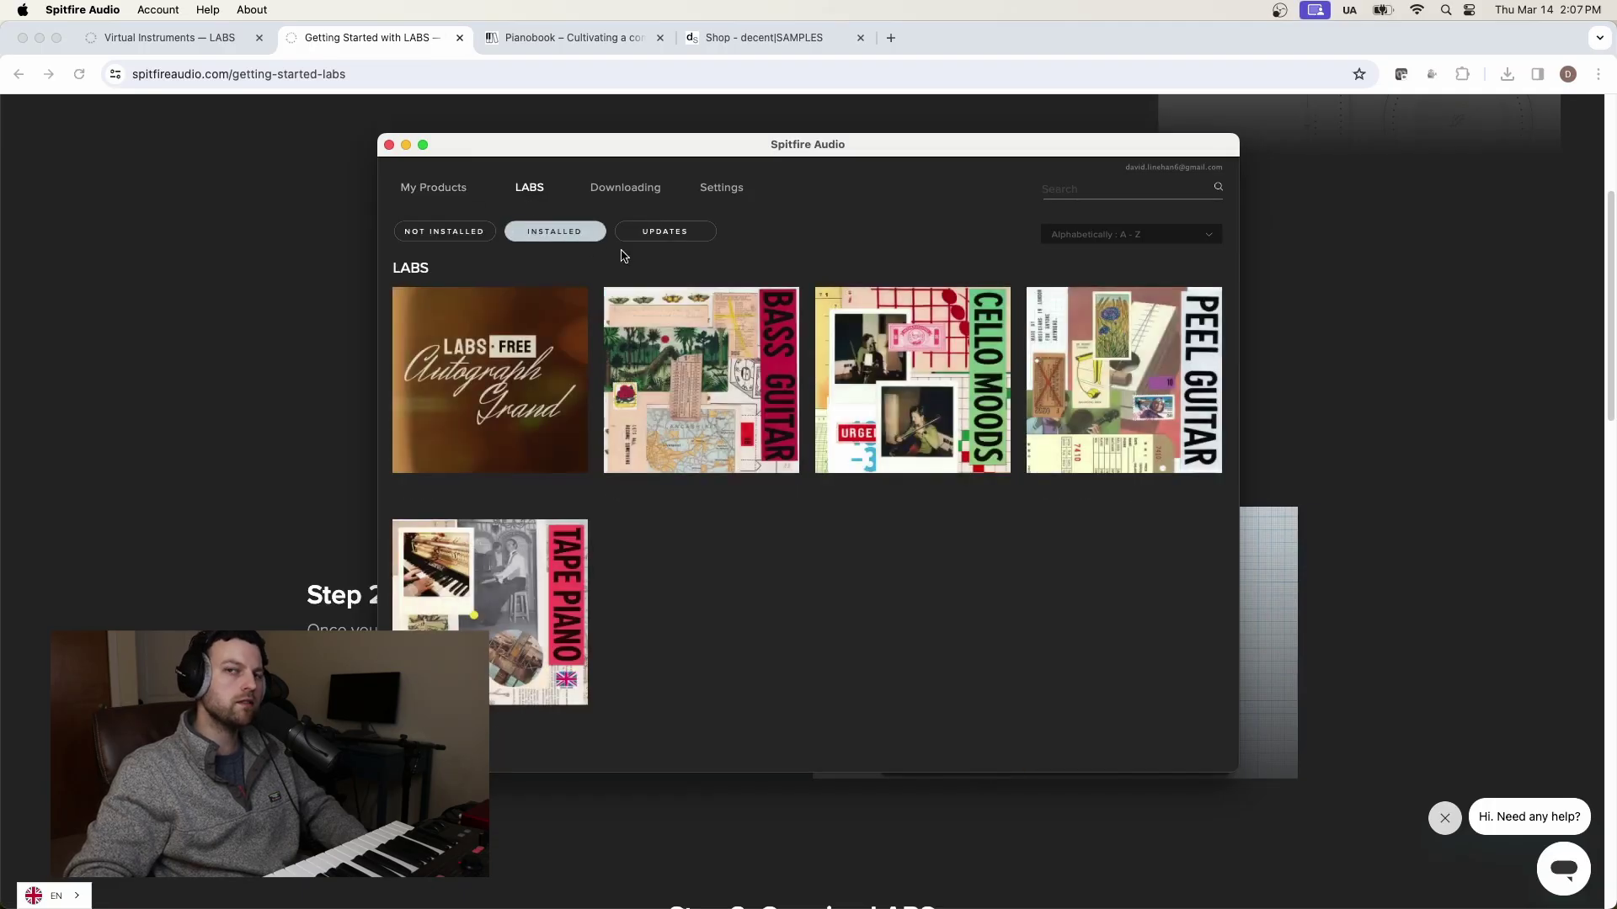
left_click(656, 233)
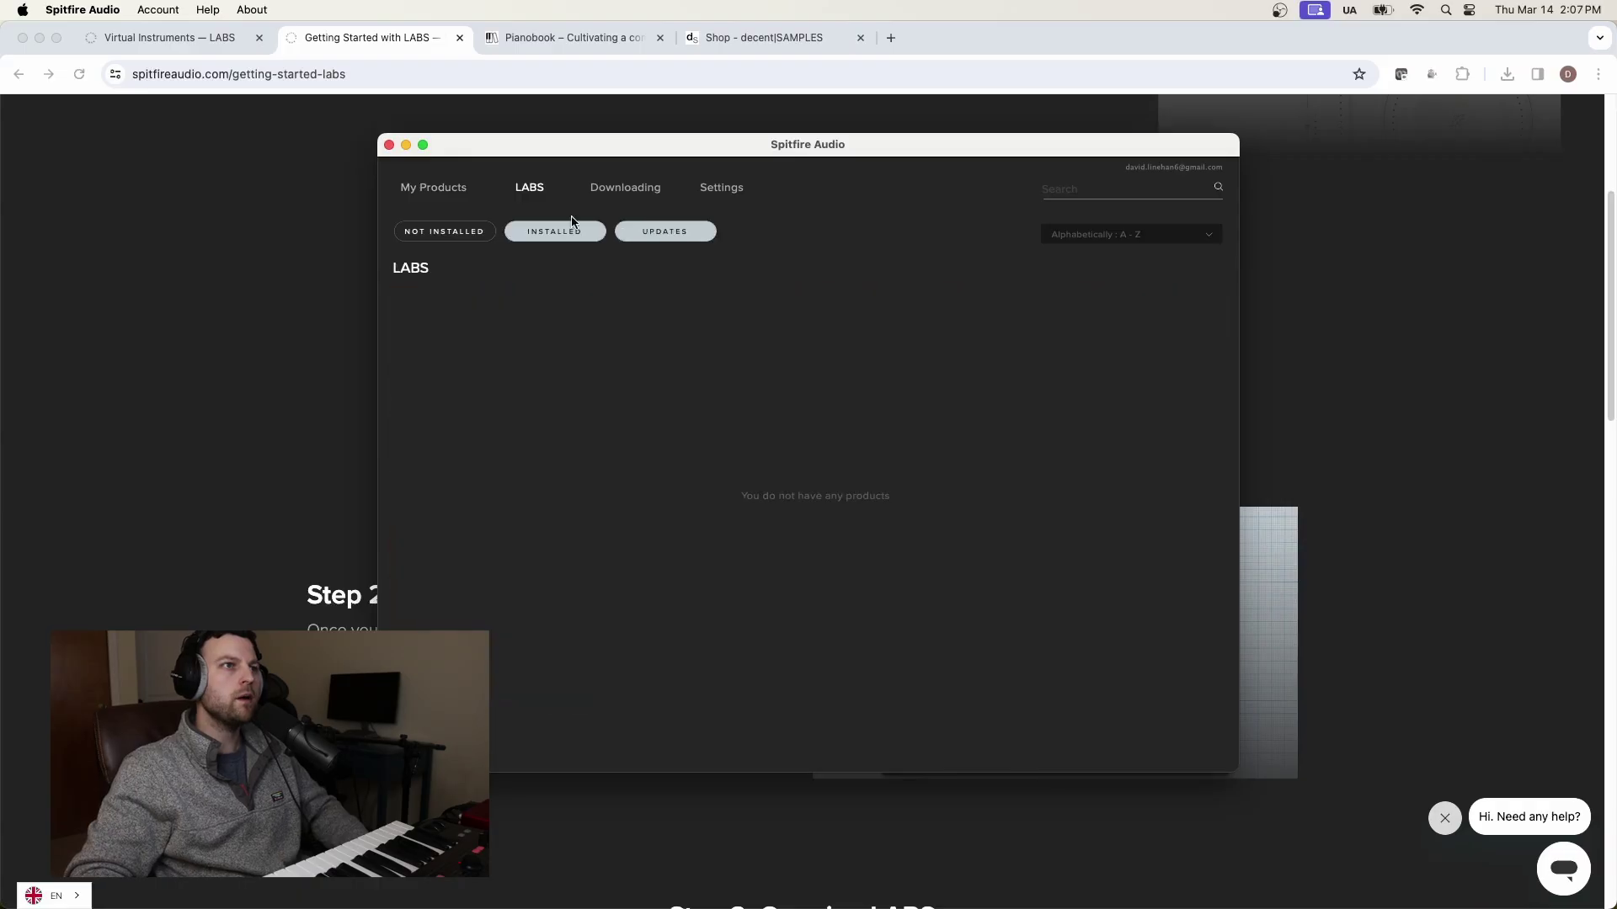
left_click(648, 233)
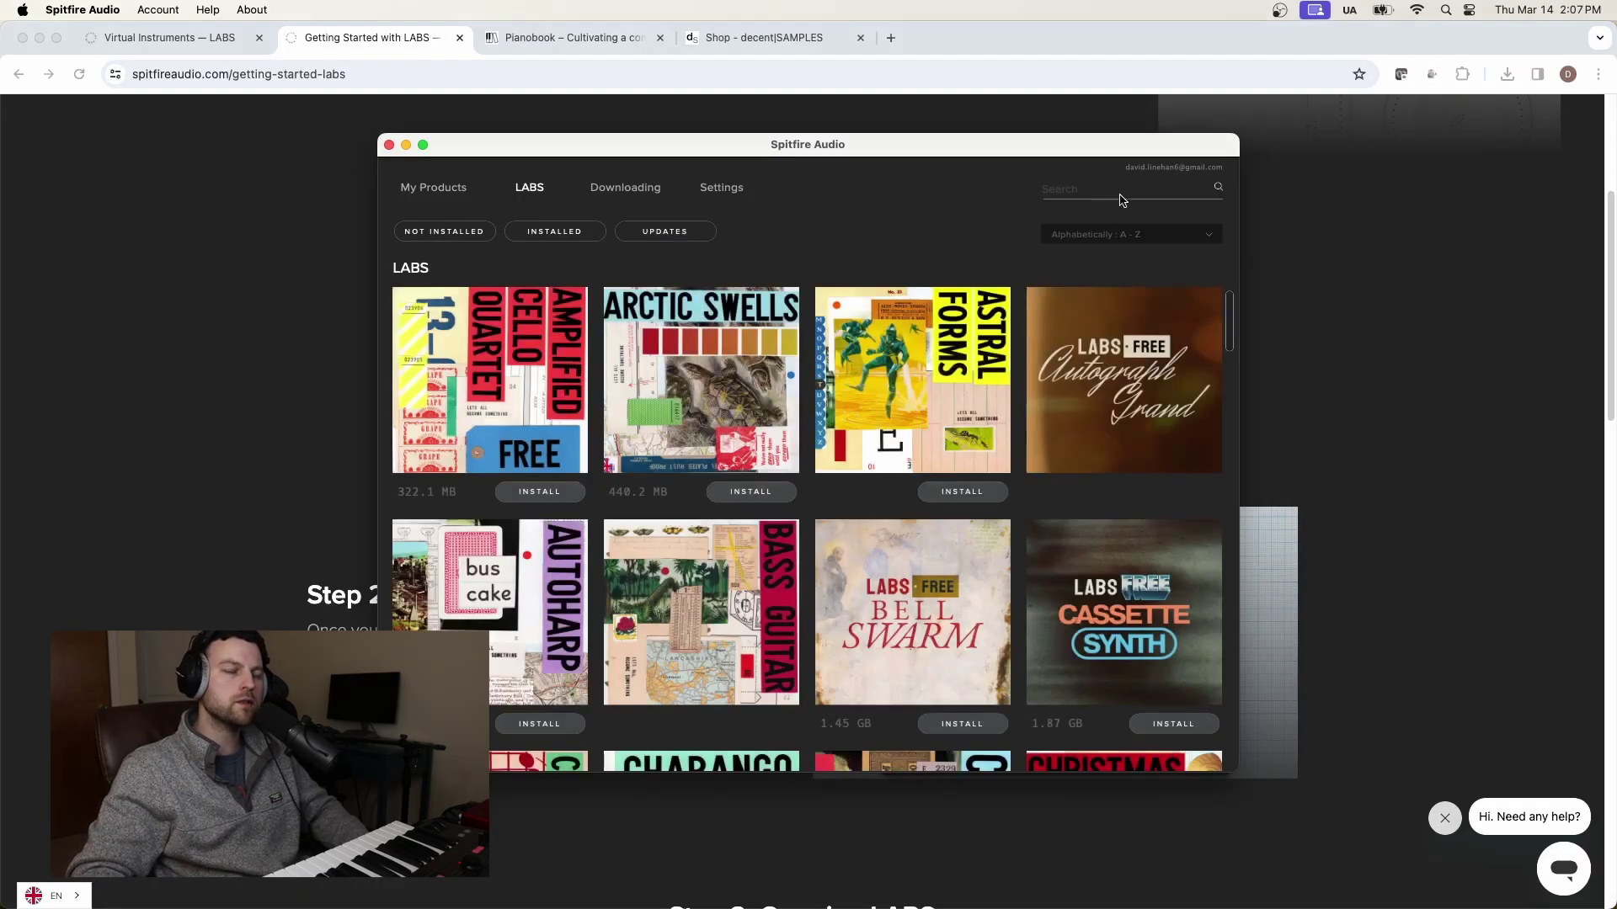
- Close the LABS Tape Piano page in the browser and return to the app's LABS library
left_click(168, 37)
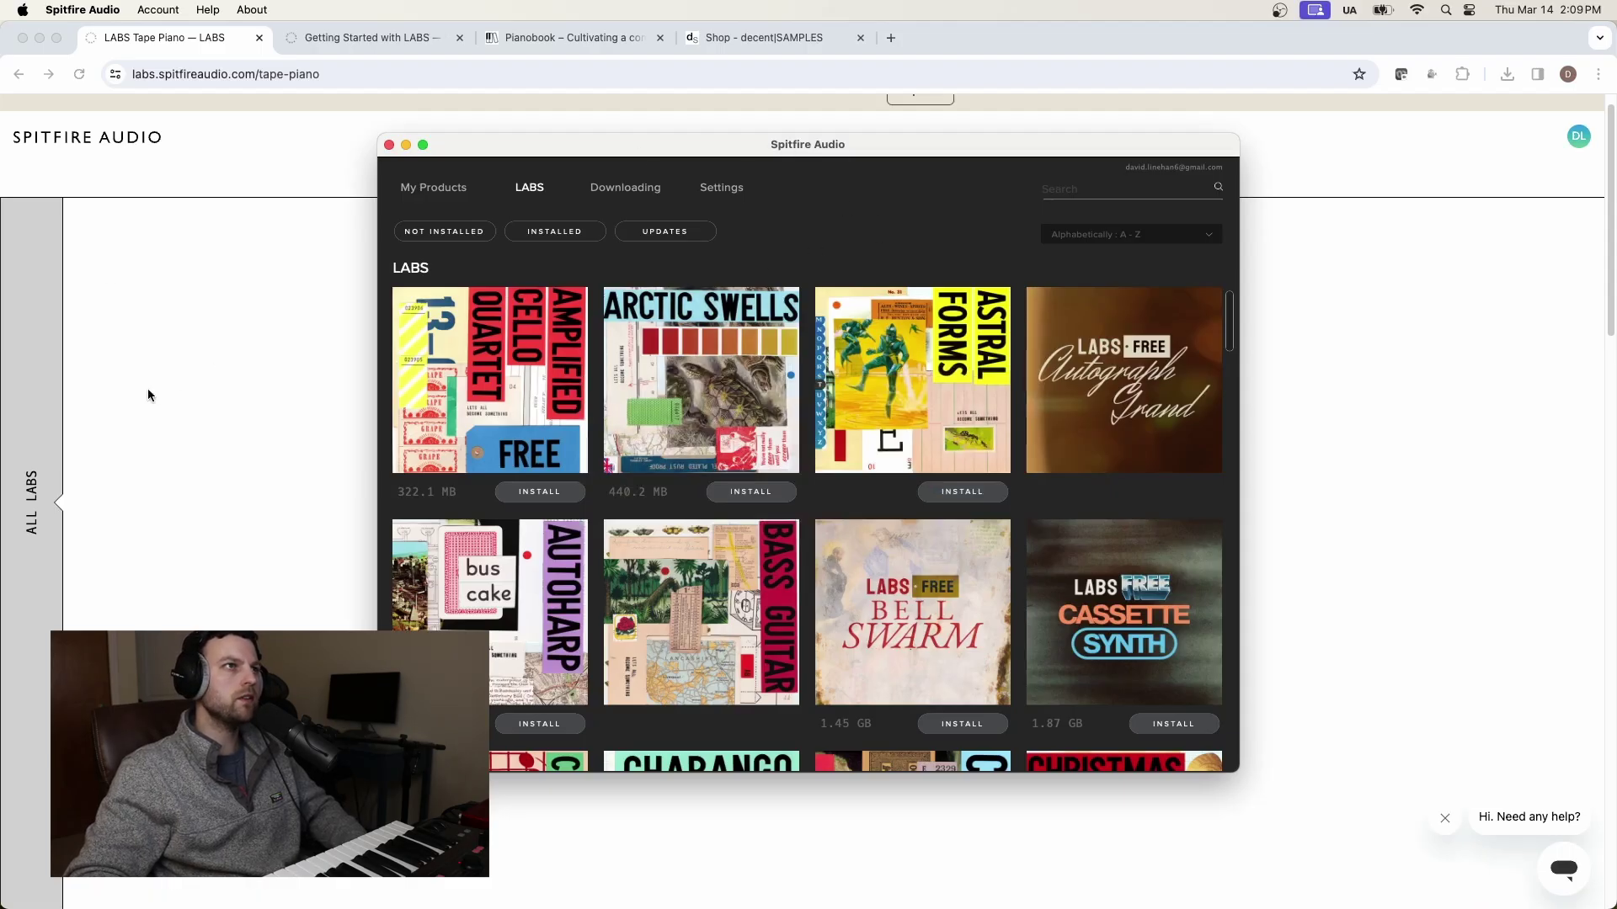
key("super+w")
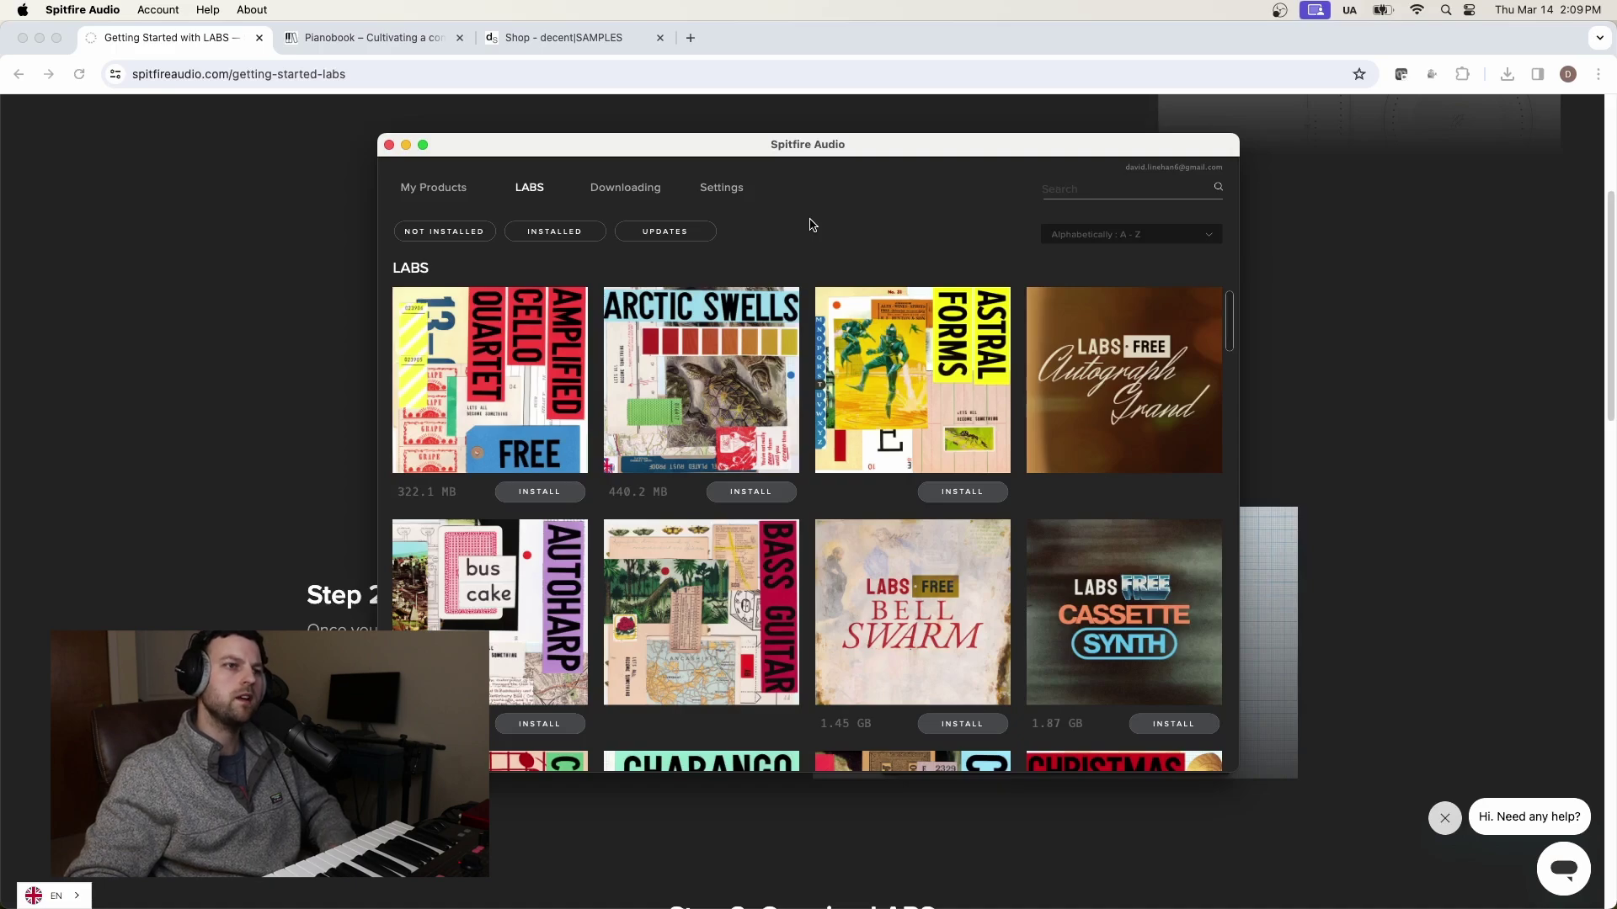
scroll(838, 711, "down", 1)
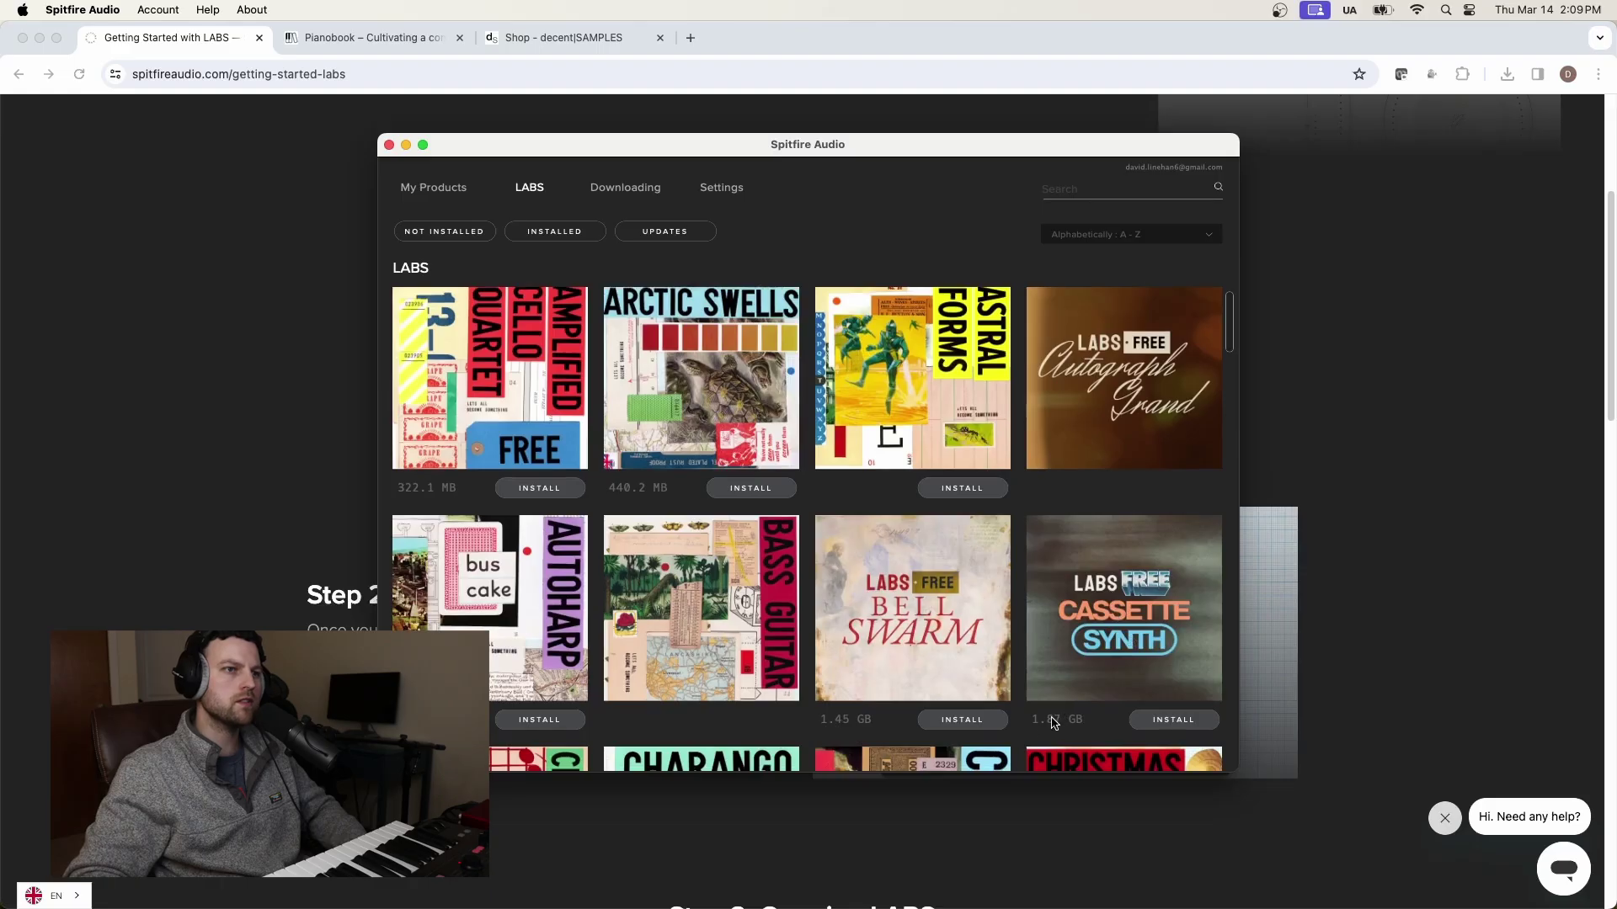
- Review the current downloads and the VST2, VST3 and default content path install settings
left_click(656, 187)
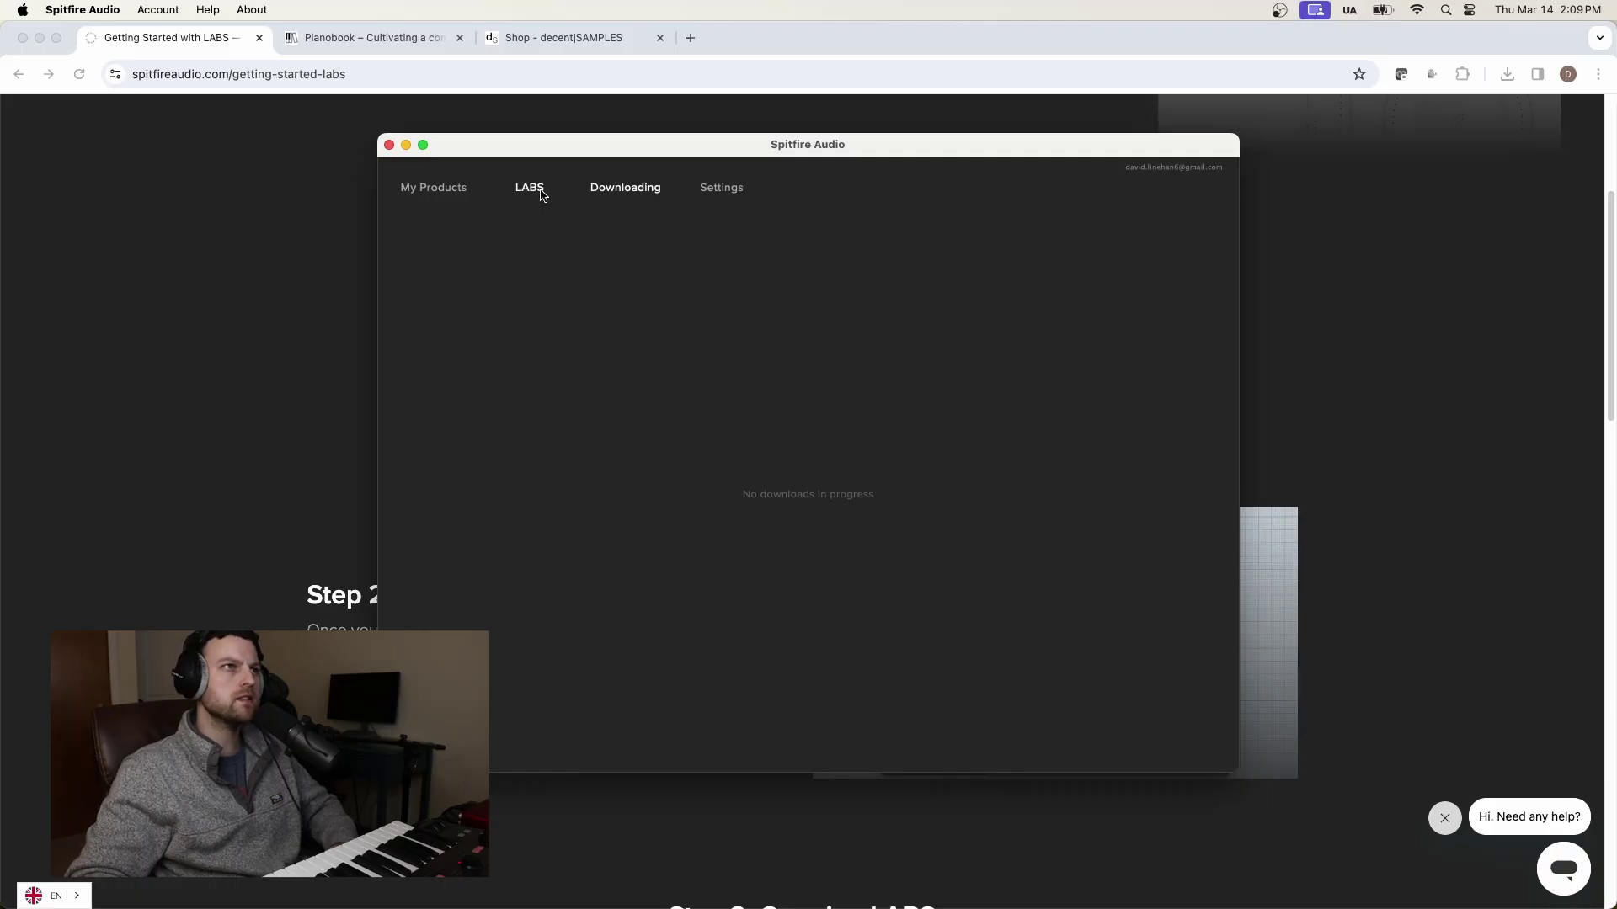
left_click(717, 192)
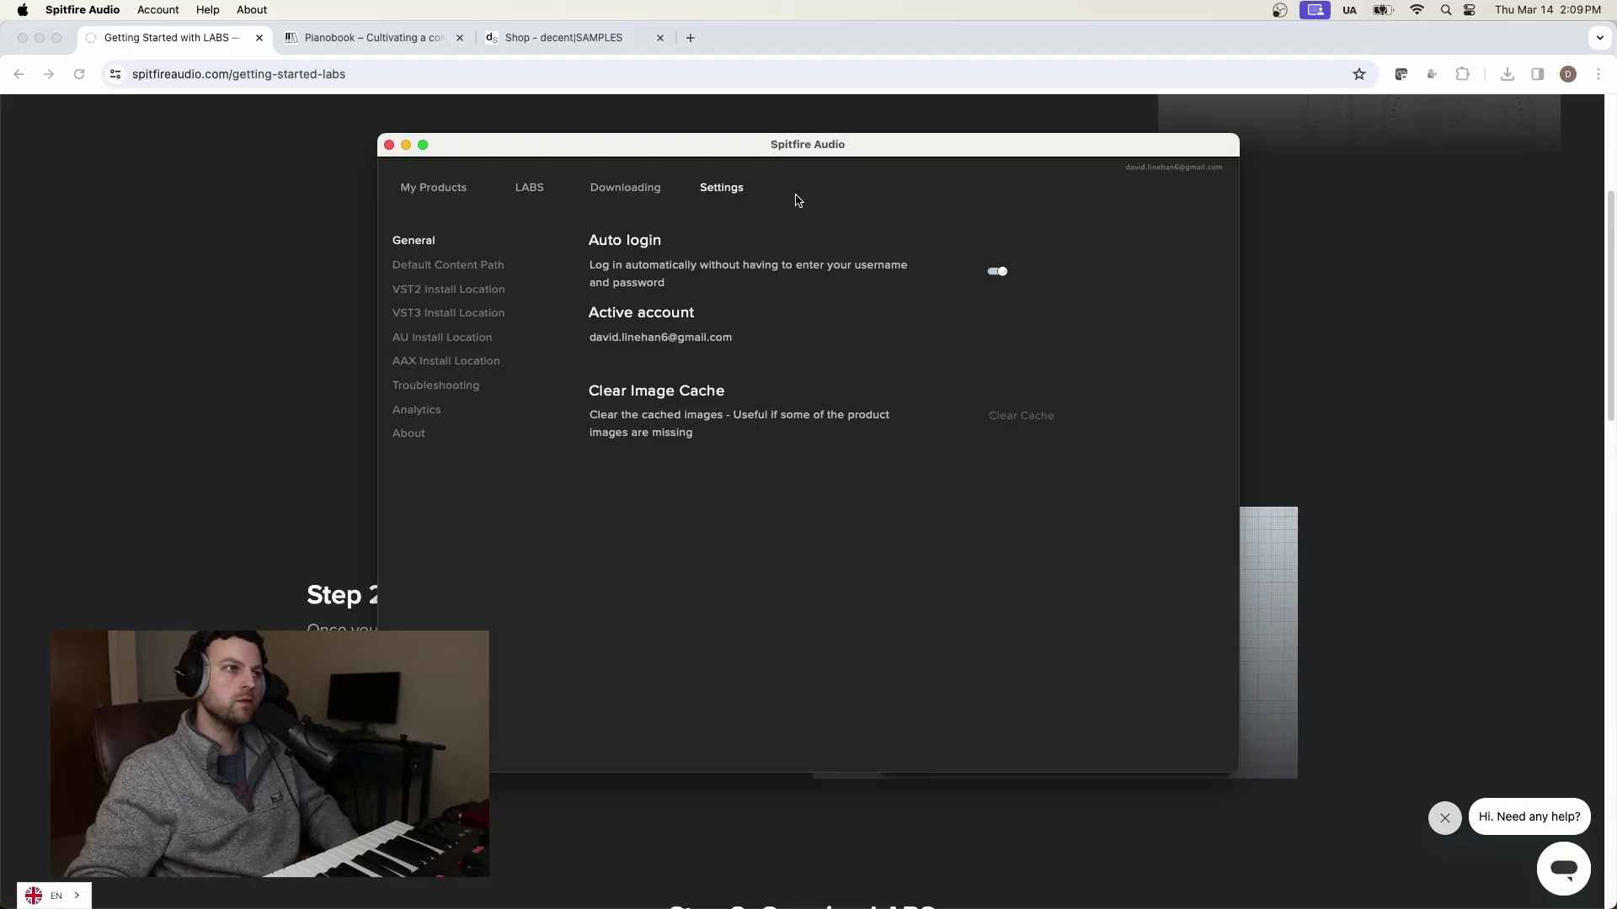
left_click(449, 291)
left_click(462, 313)
left_click(462, 291)
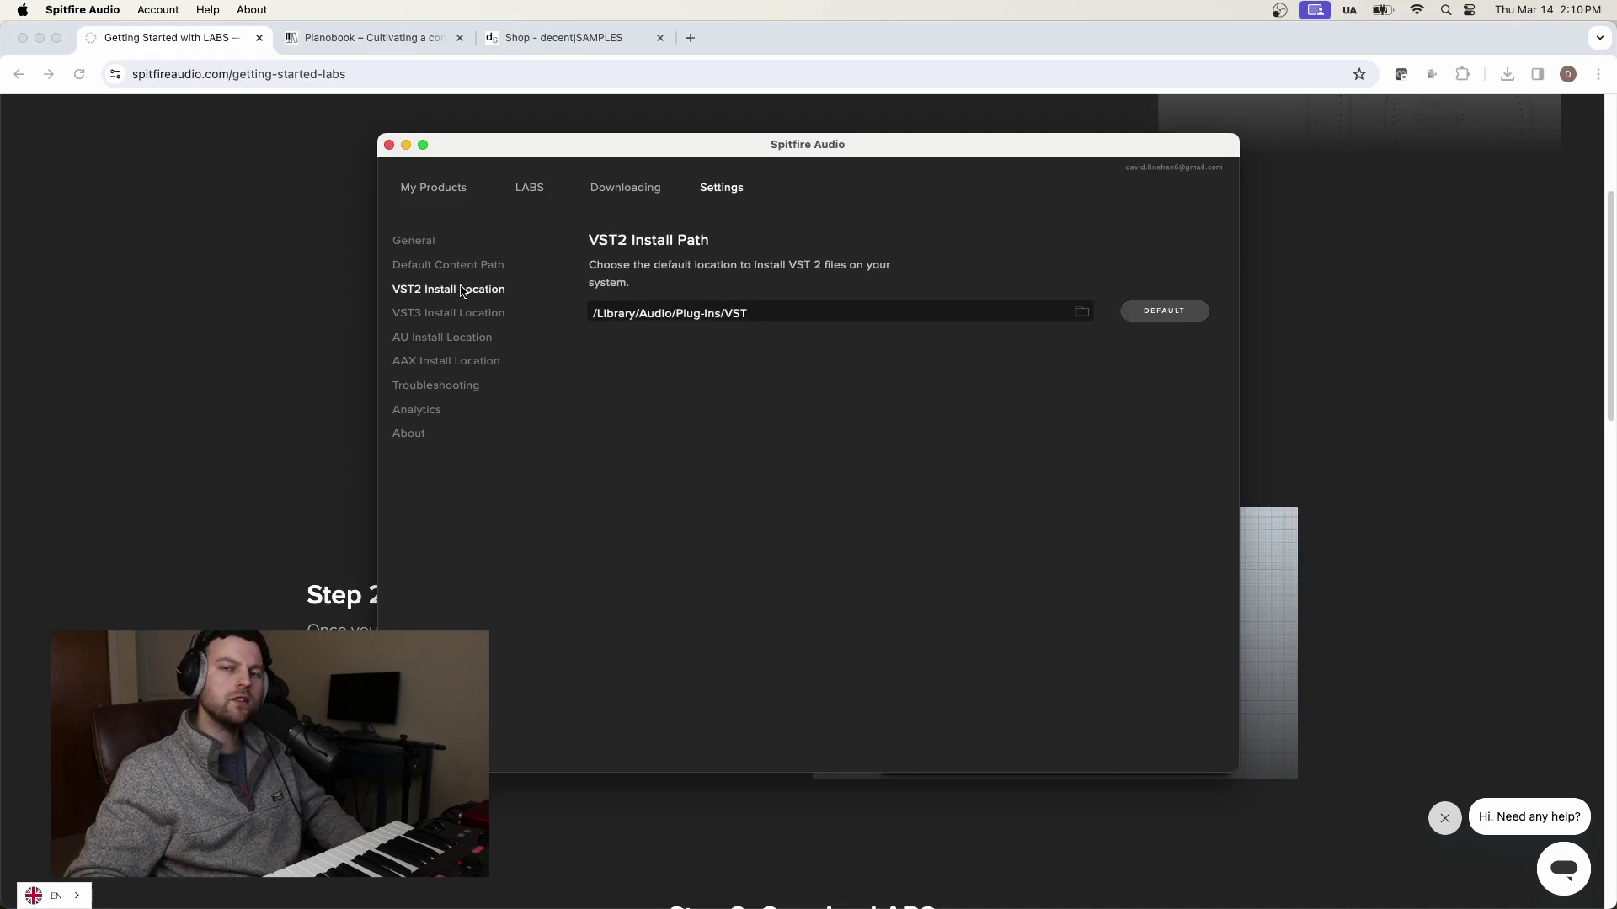
left_click(469, 266)
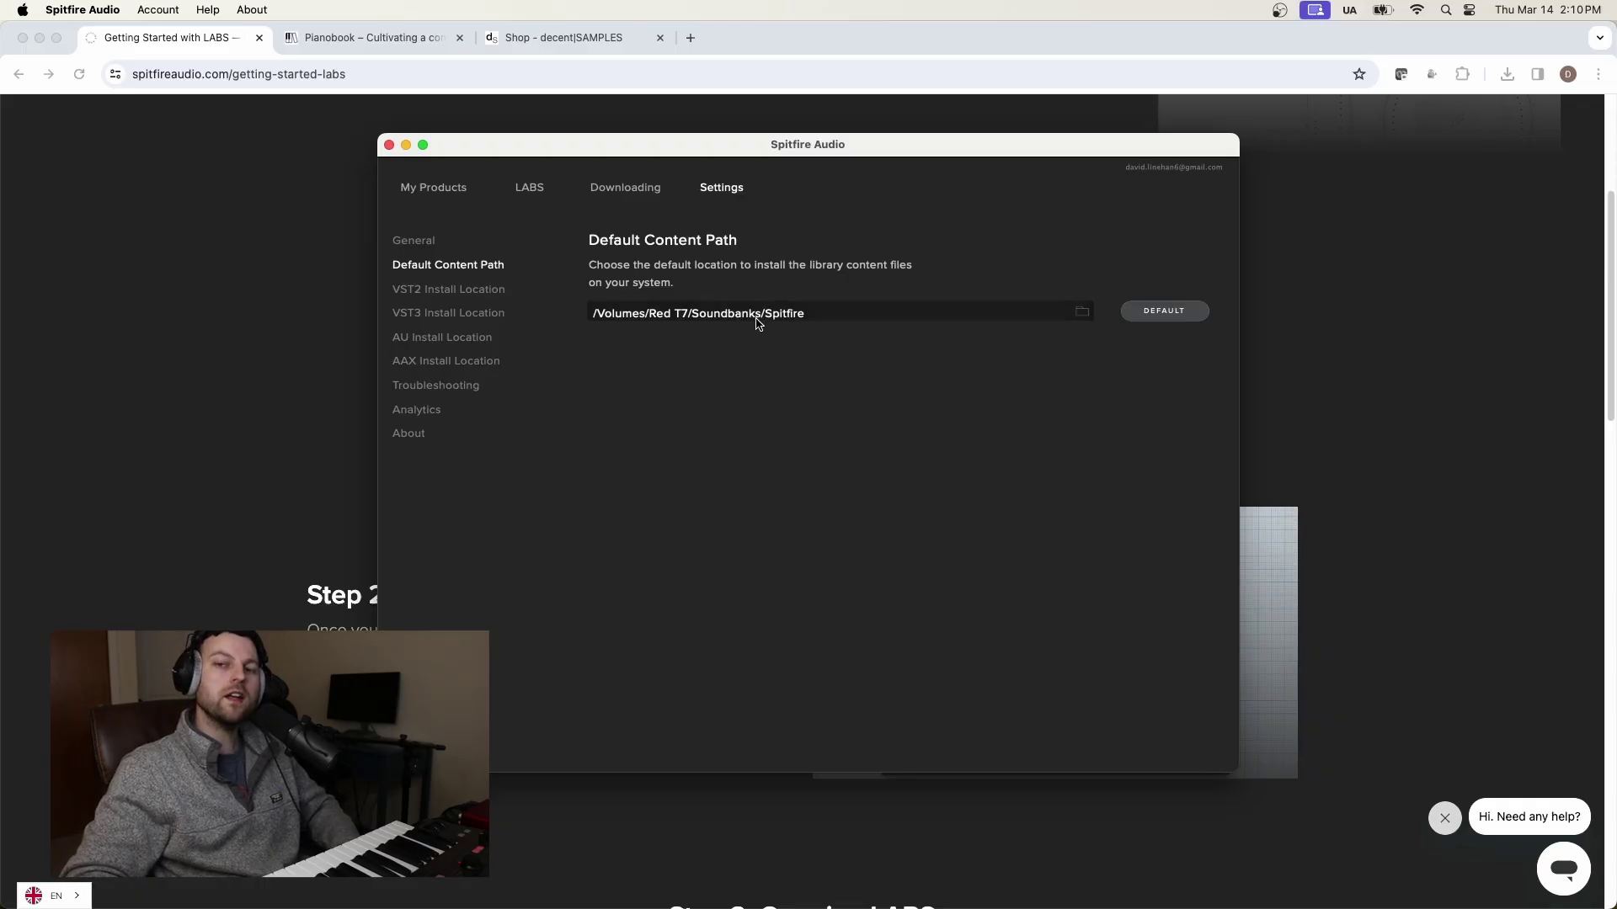
- Search the not-installed LABS instruments for "tape" and download LABS Tape Orchestra to the Spitfire folder
left_click(529, 187)
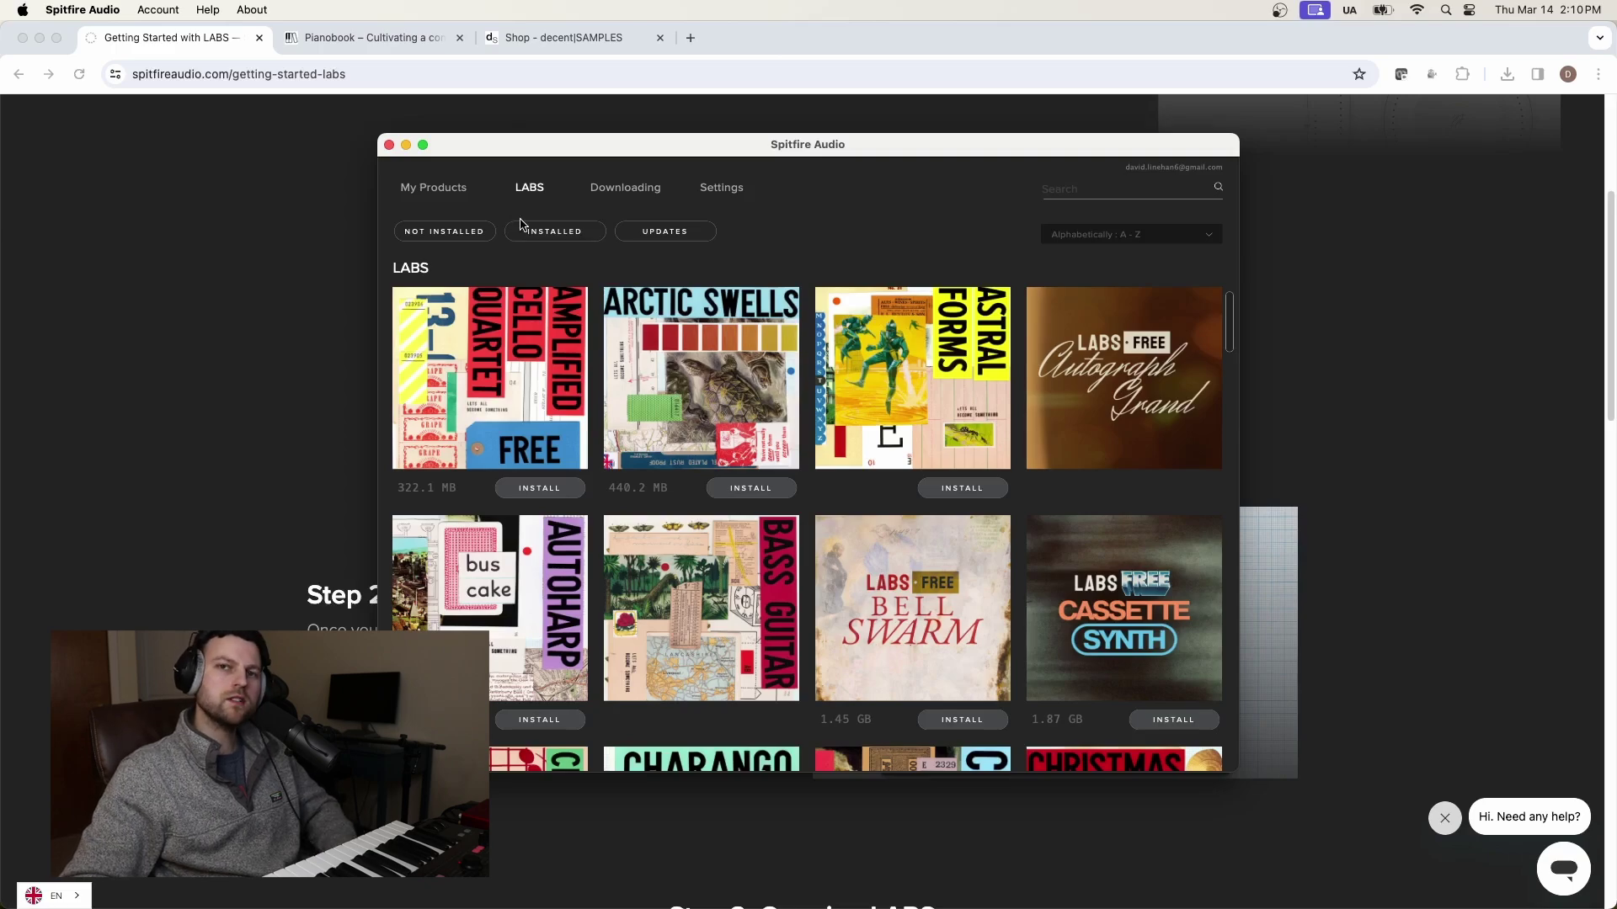
left_click(469, 233)
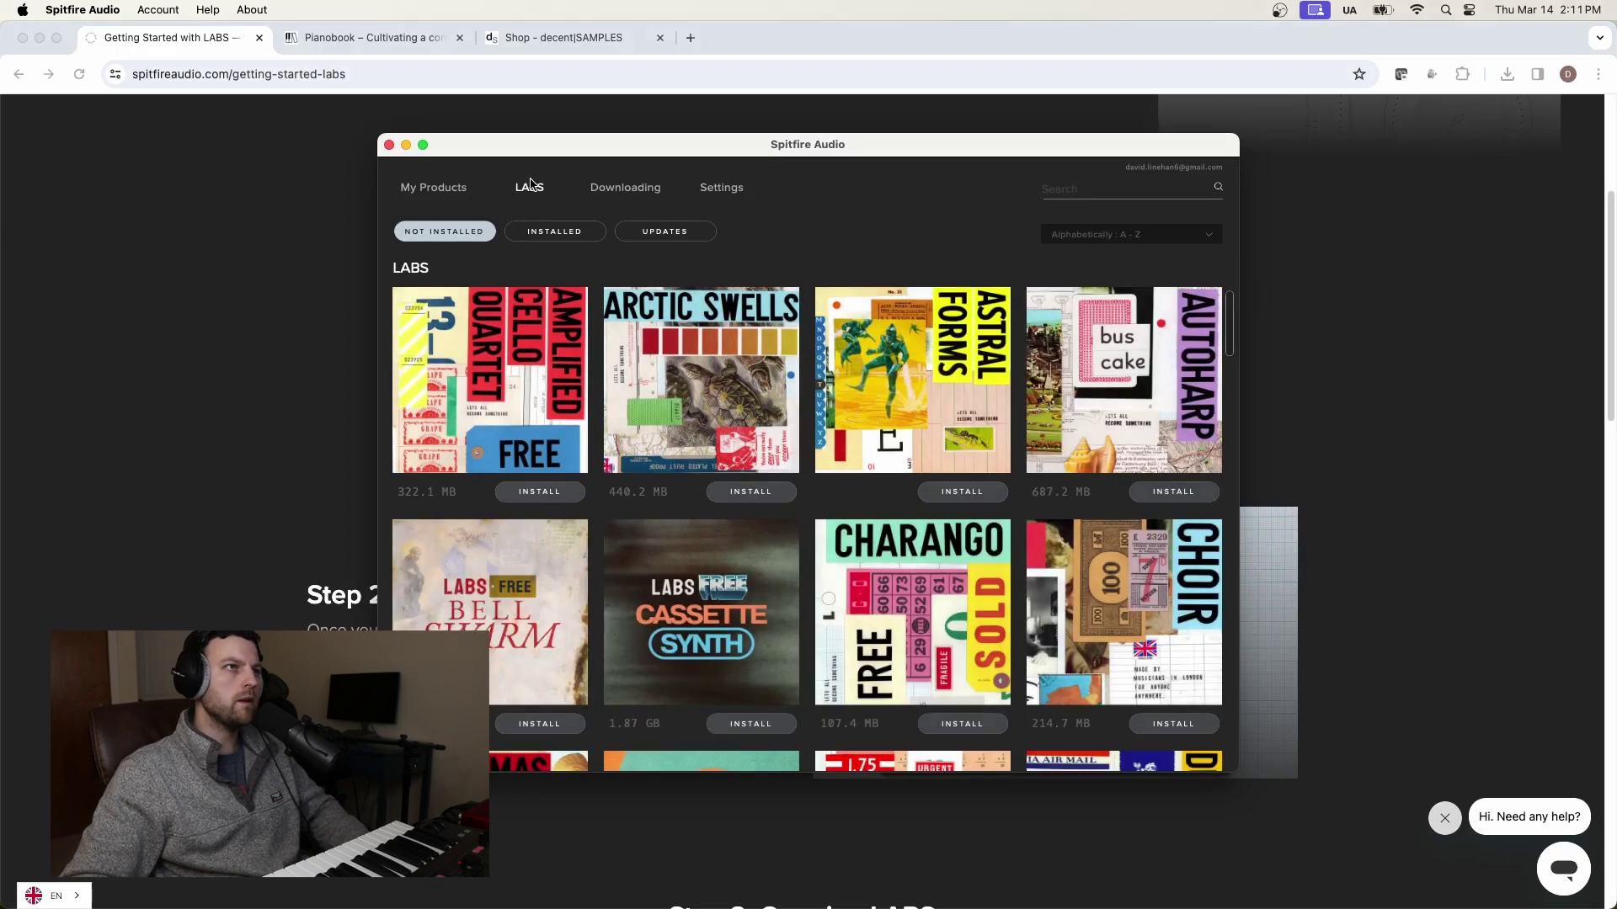
left_click(1087, 192)
type("tape")
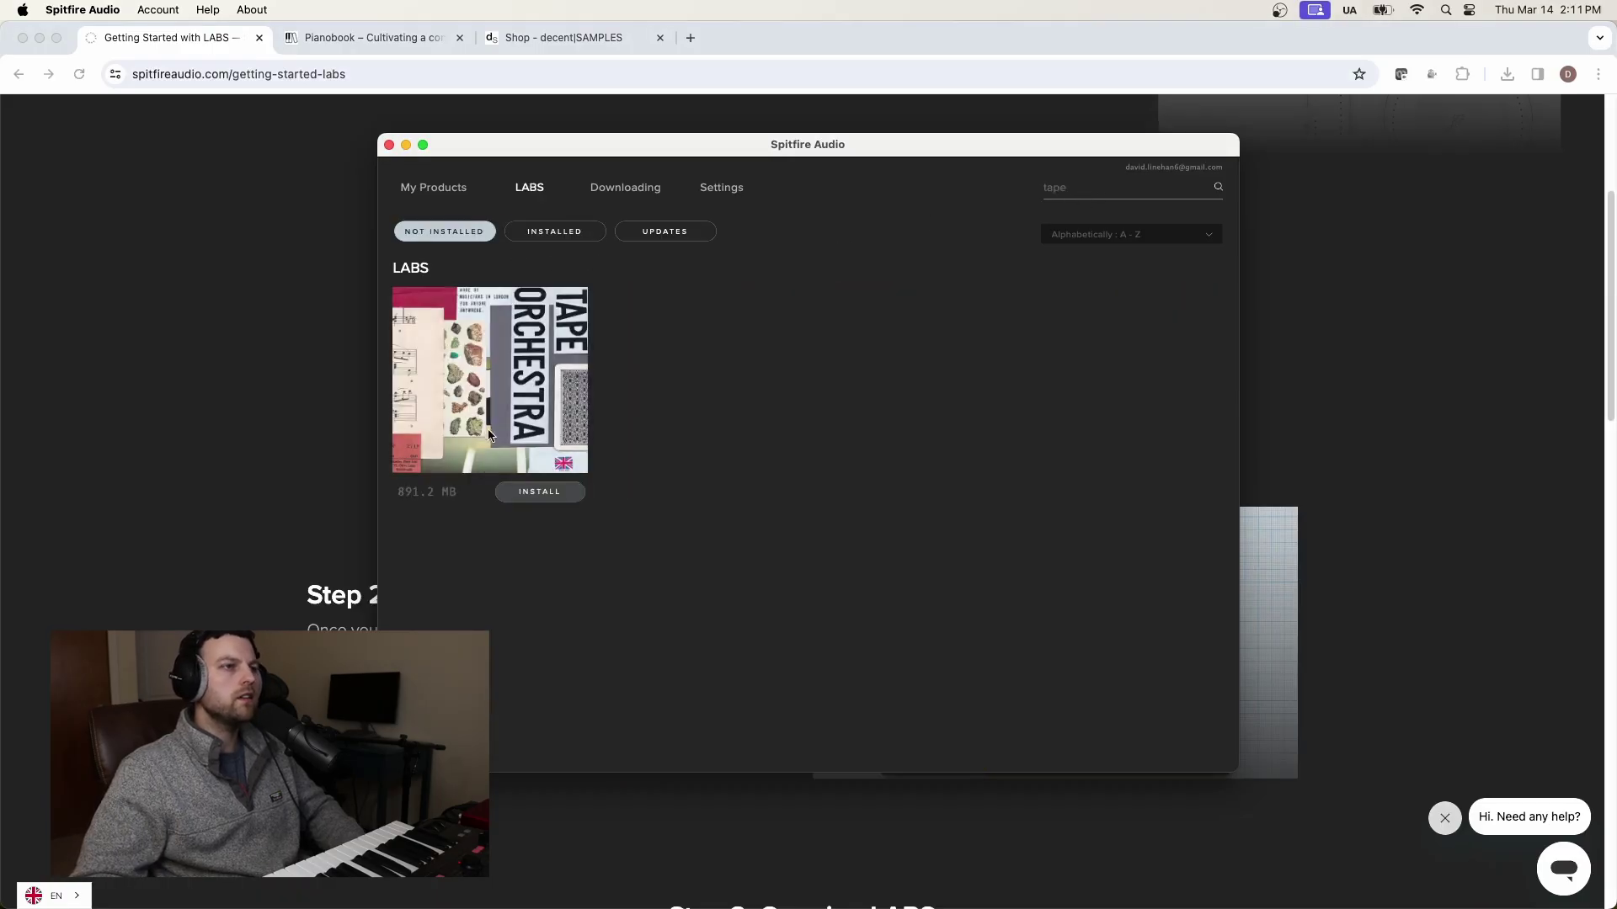
left_click(556, 493)
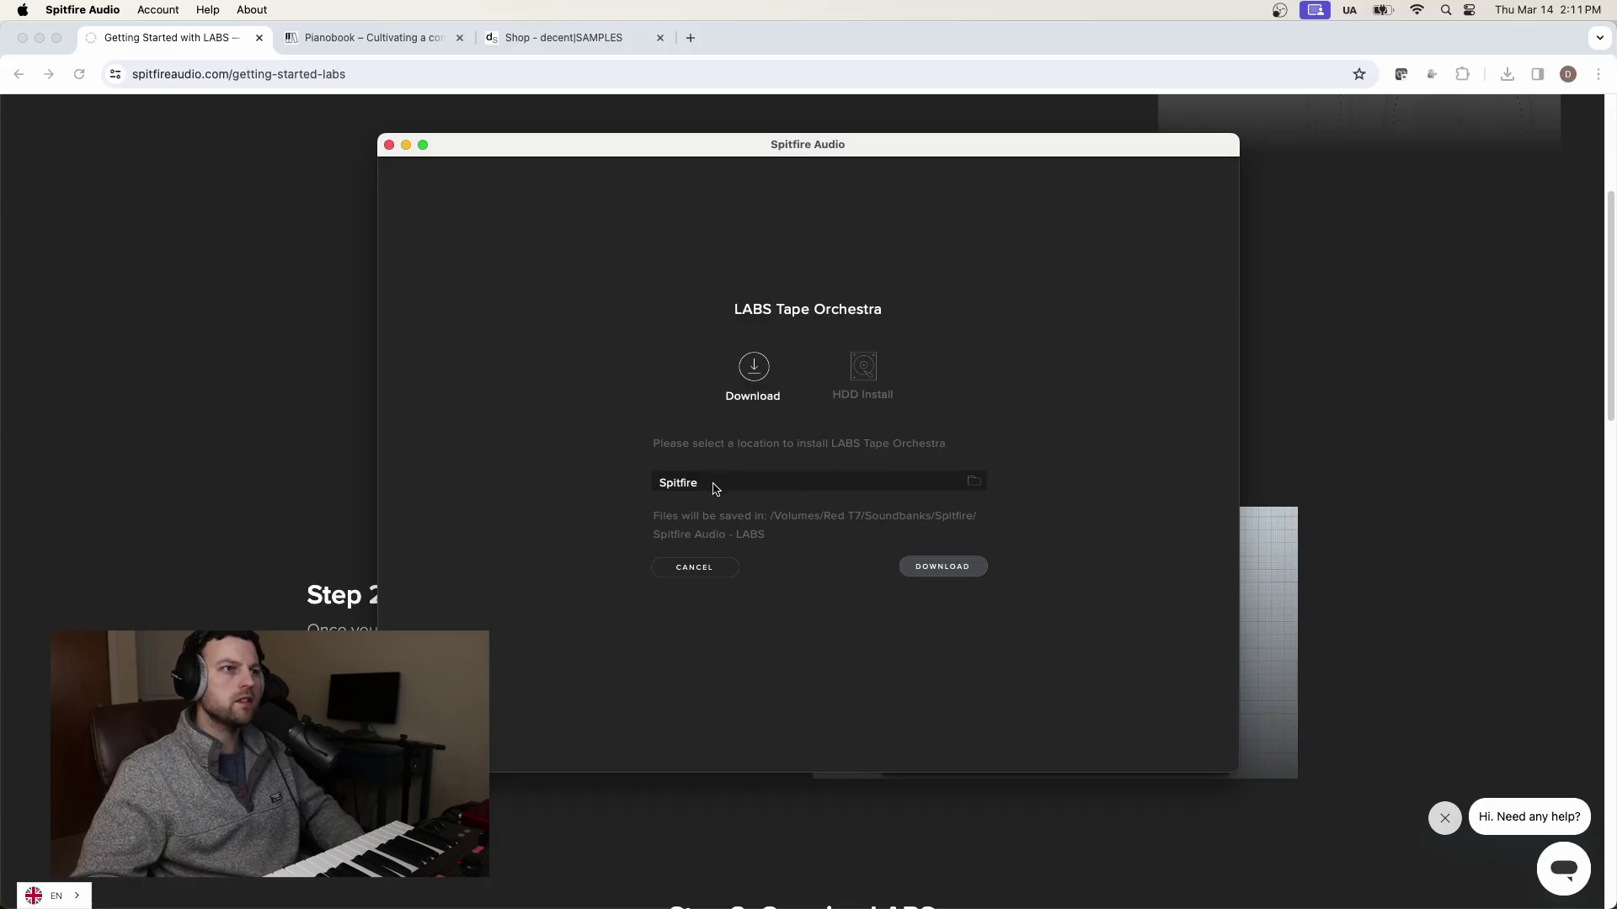
left_click(957, 566)
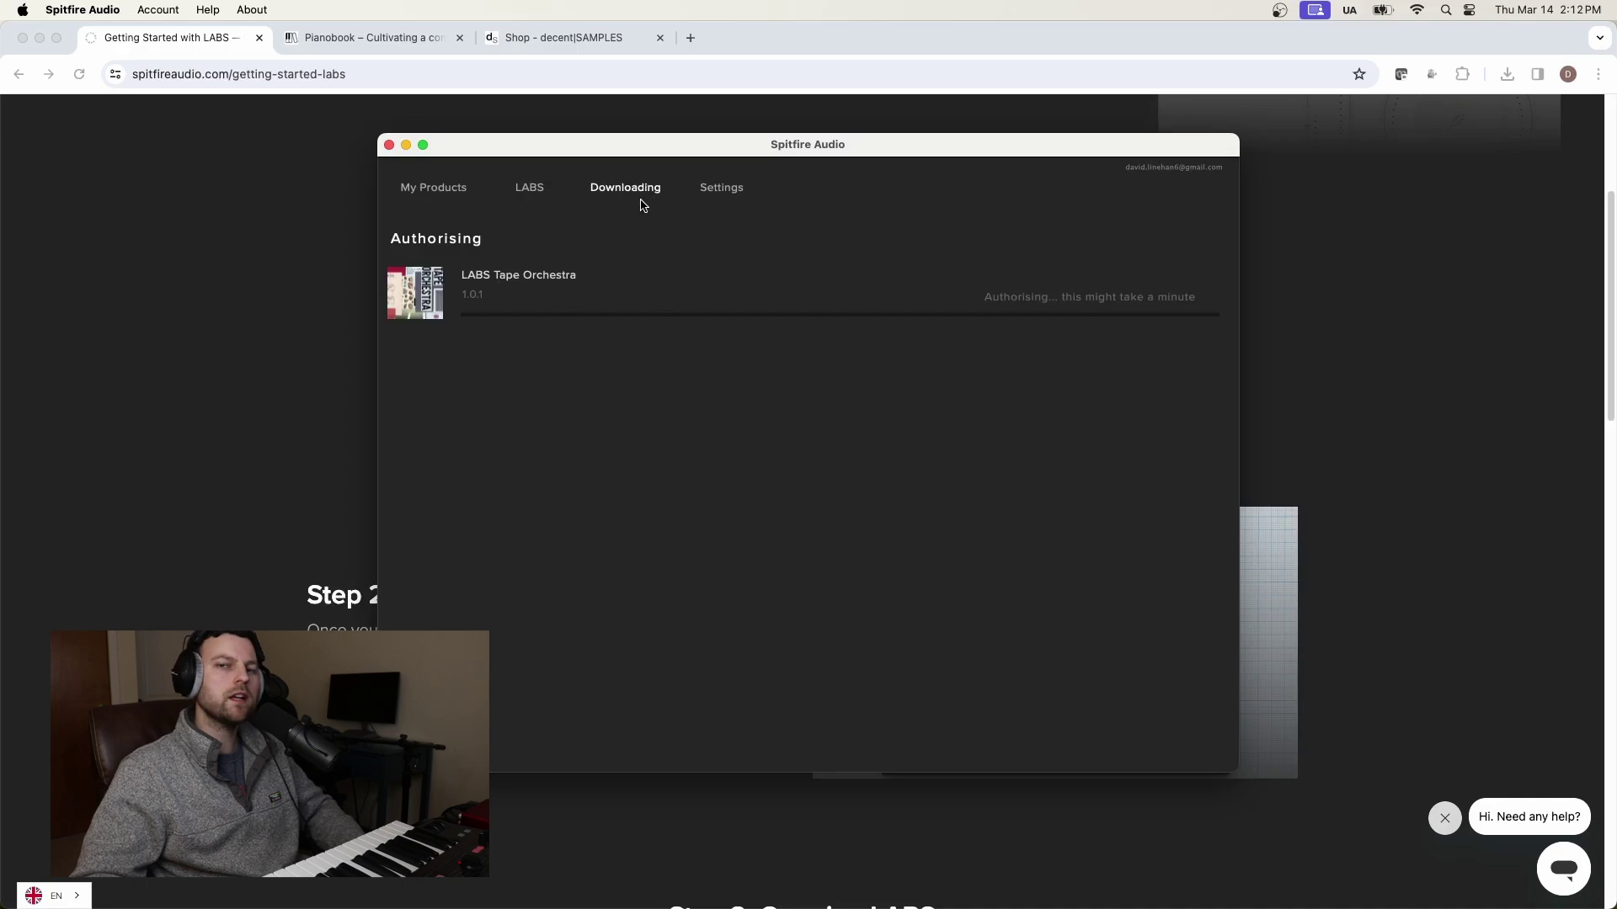
- View the installed tape instruments, inspect LABS Tape Orchestra's repair and reset options, and return to My Products
left_click(541, 189)
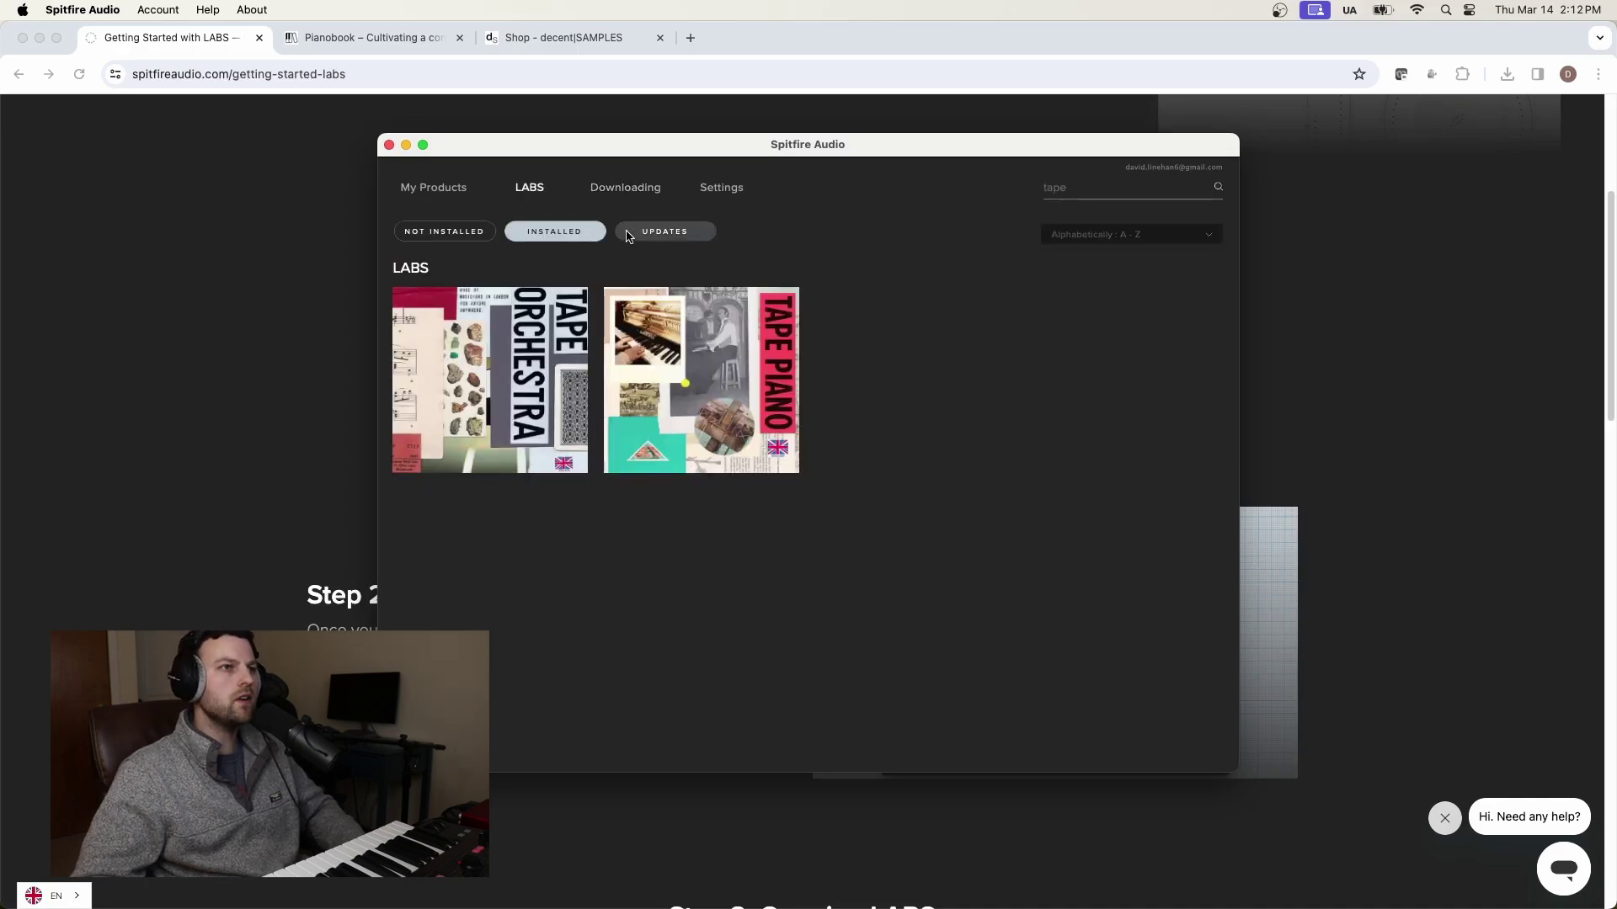
left_click(548, 226)
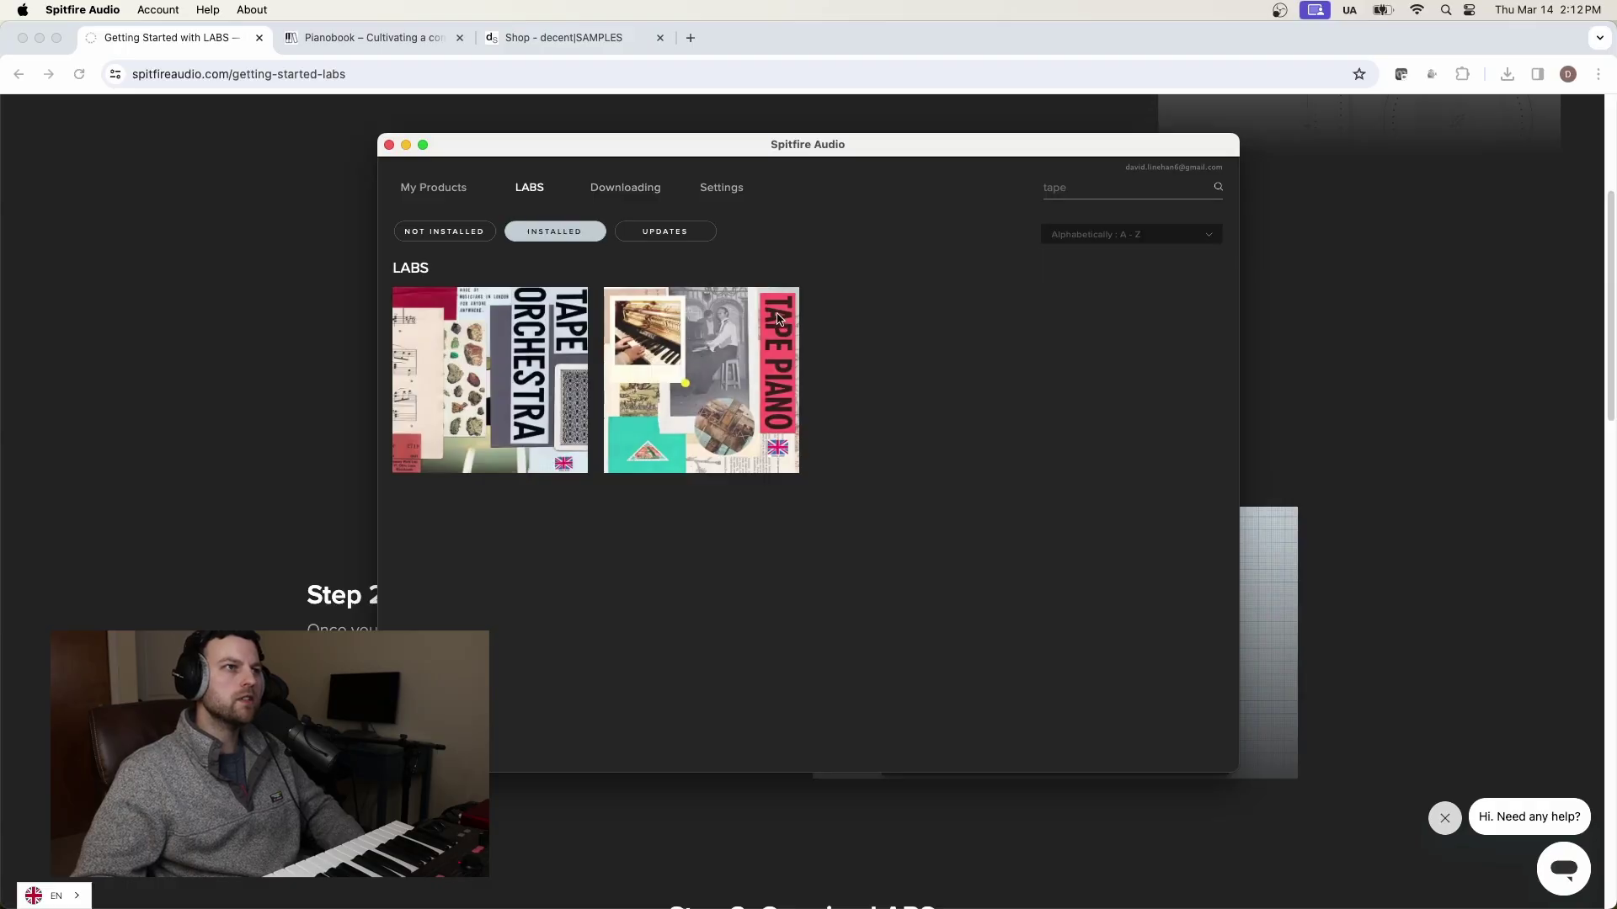
left_click(541, 371)
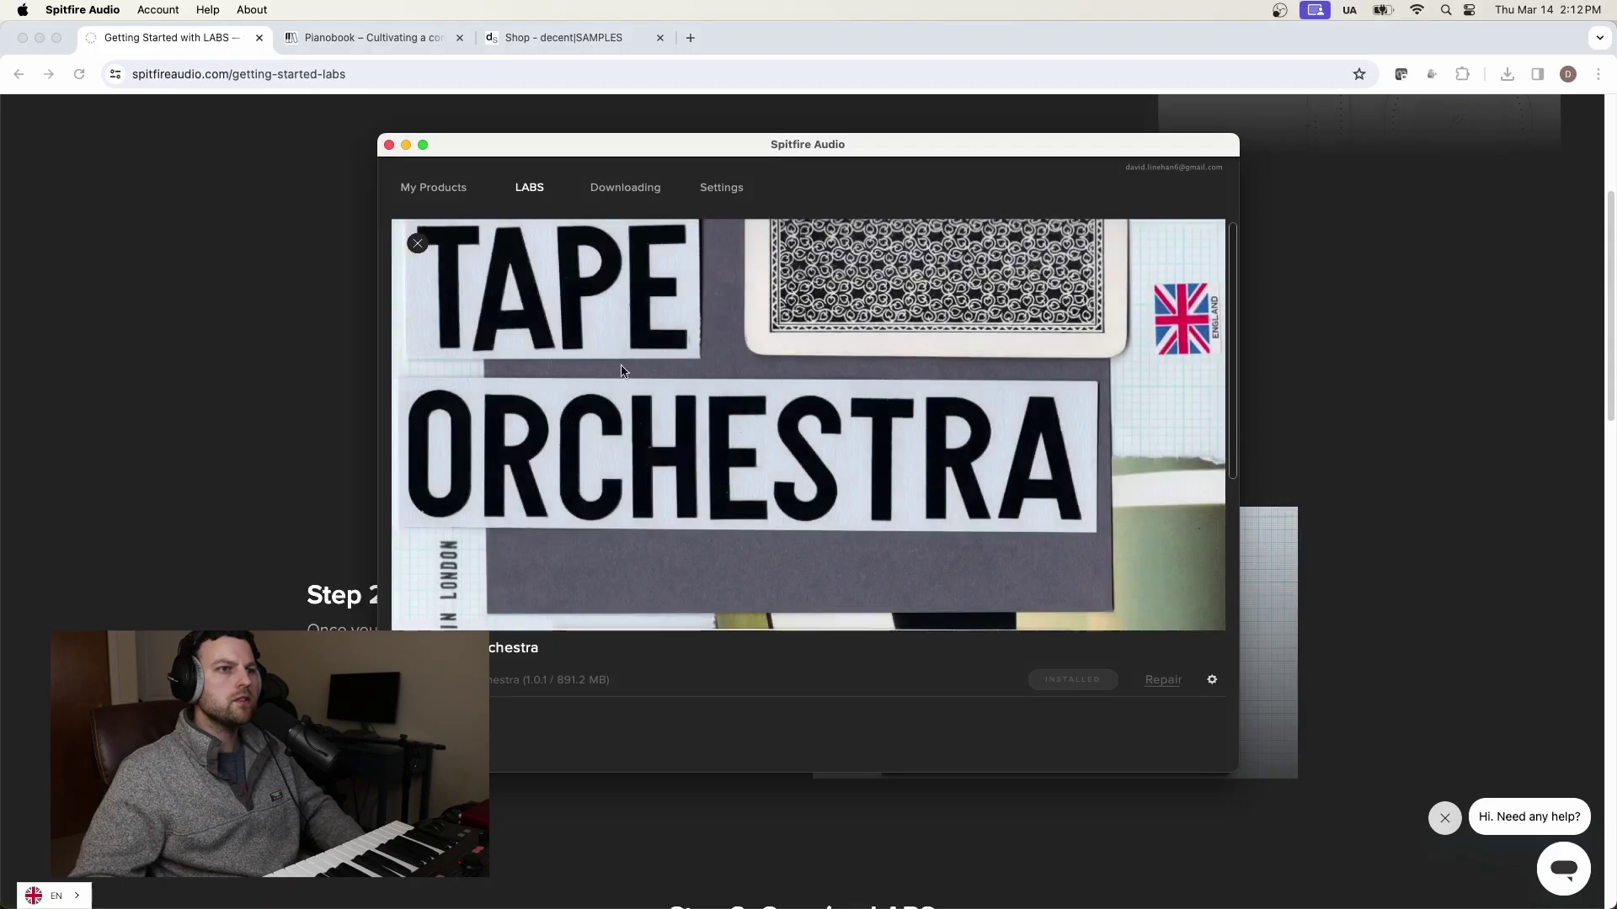
scroll(897, 521, "down", 1)
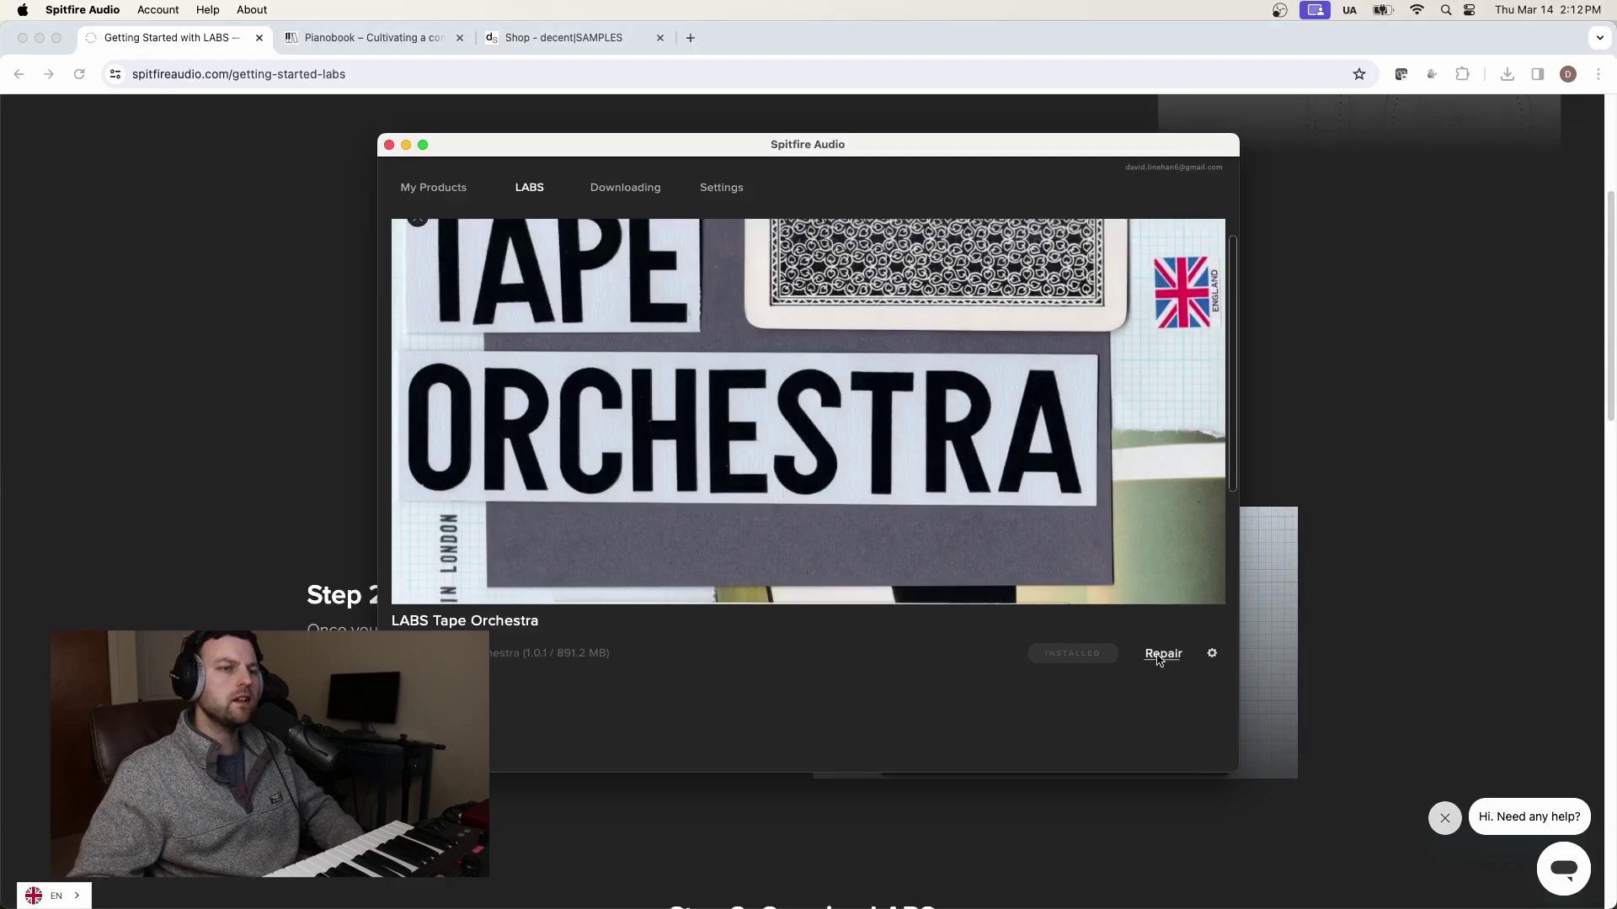
left_click(1214, 654)
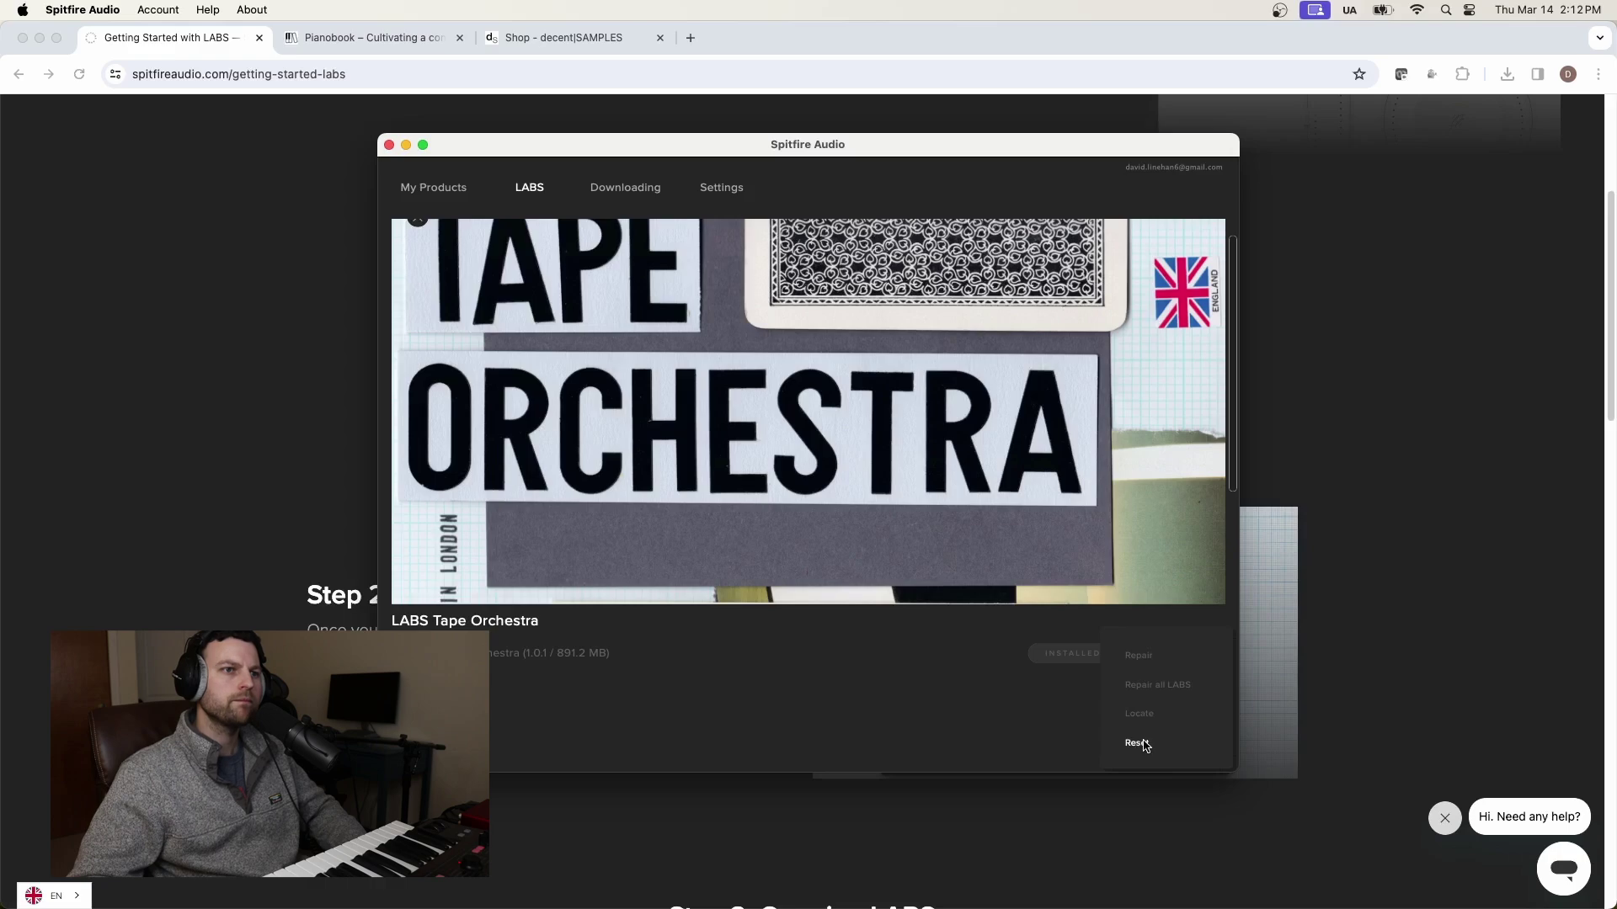
left_click(523, 202)
left_click(493, 197)
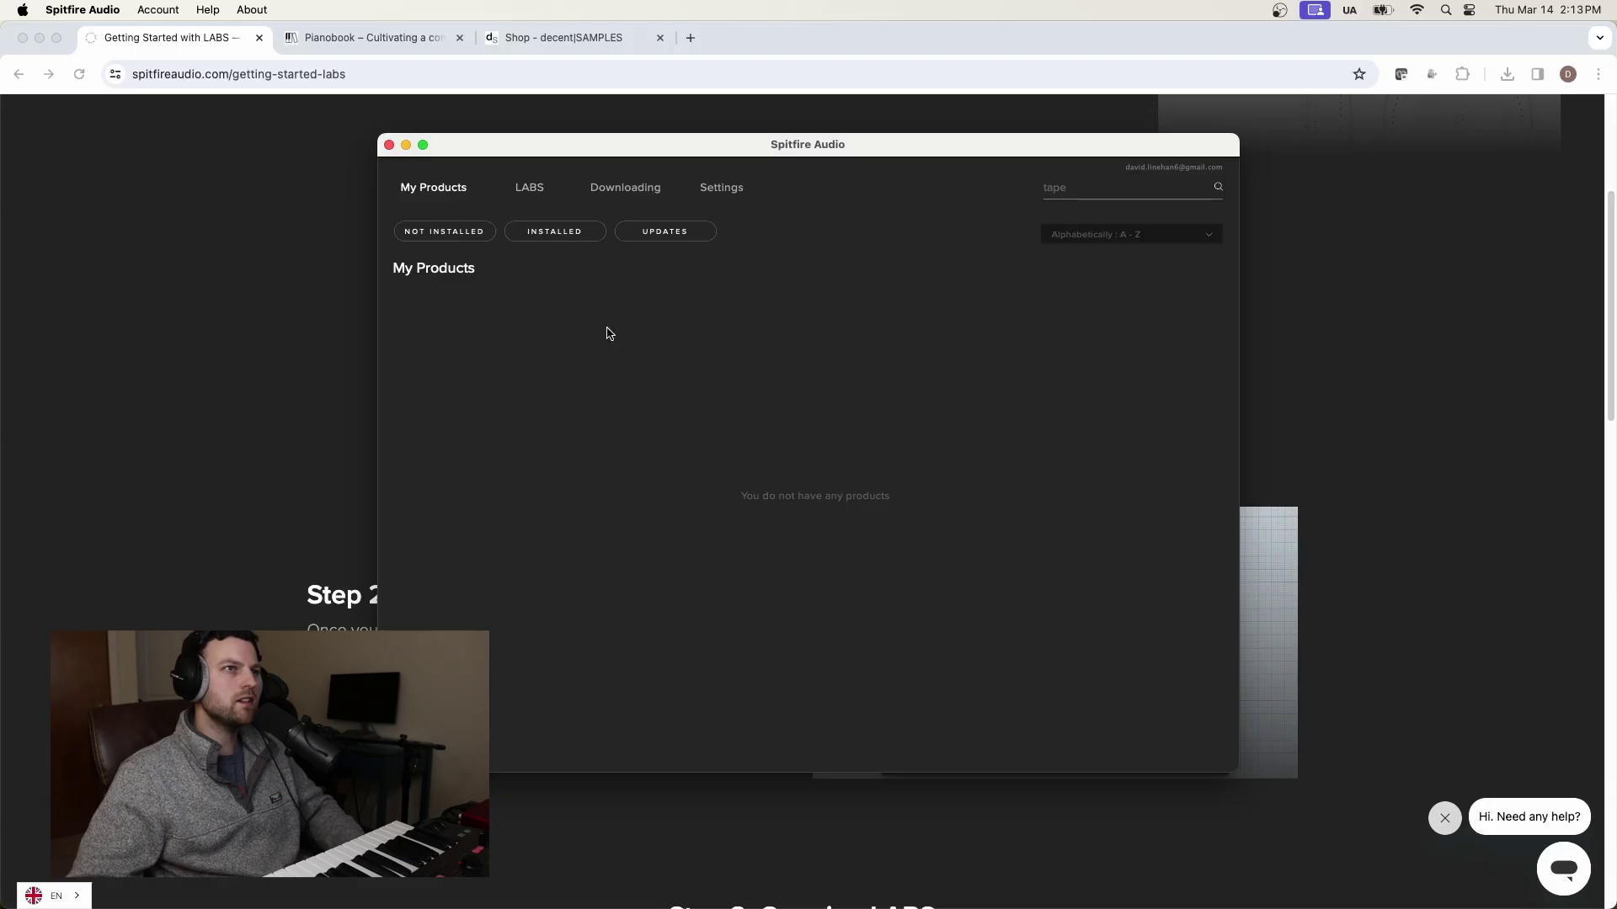
- Switch to REAPER and start a new project that ignores the default template
left_click(252, 336)
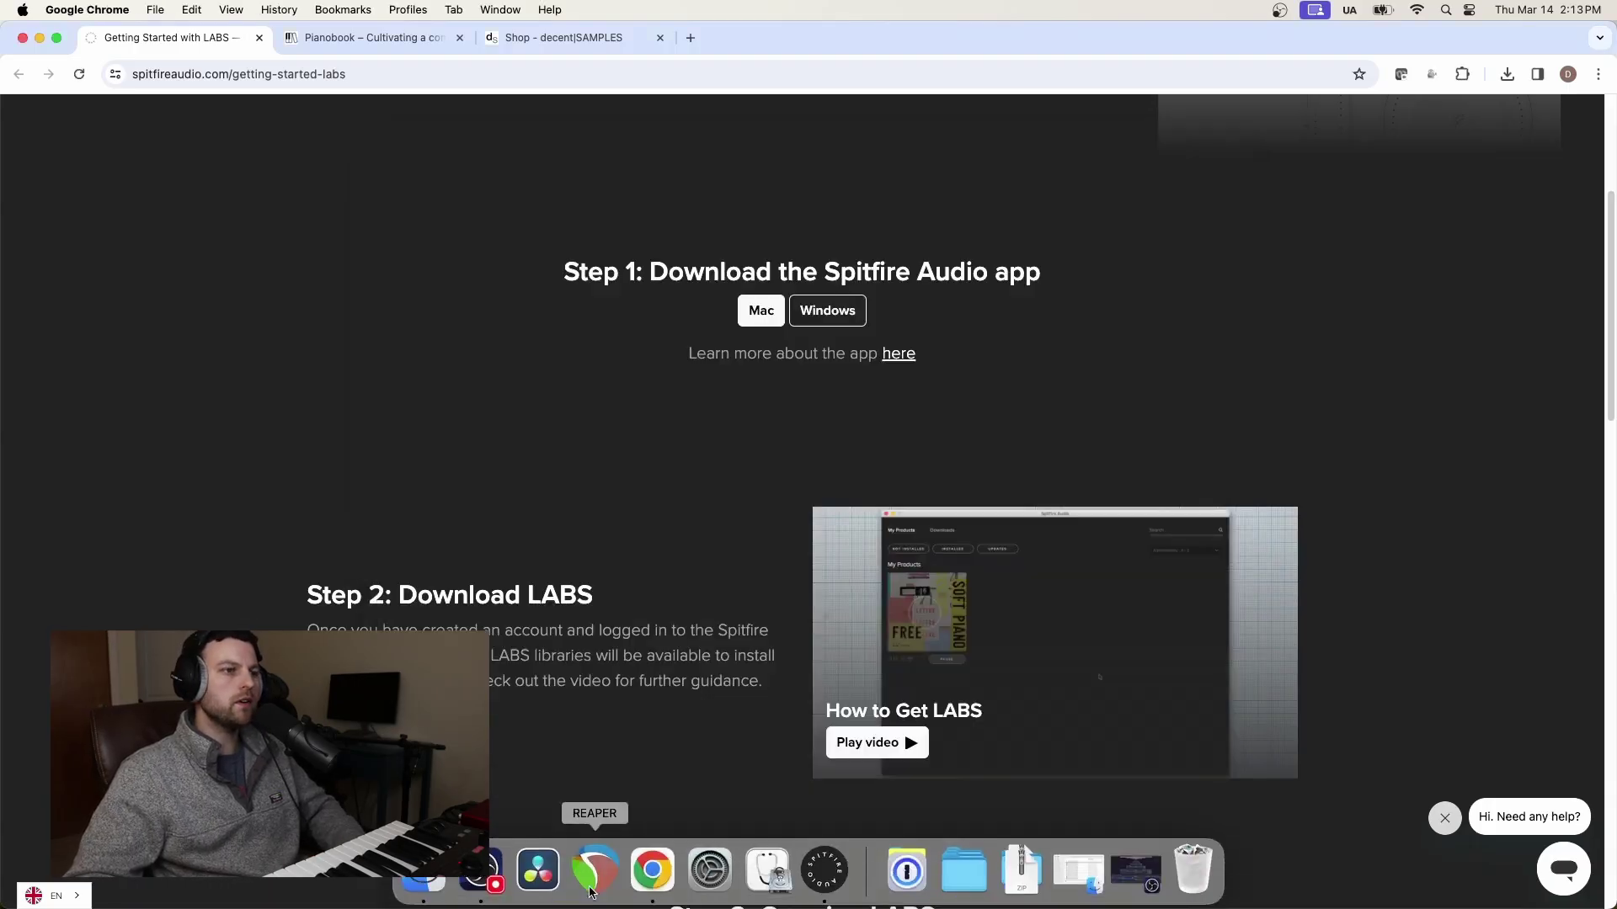
left_click(594, 872)
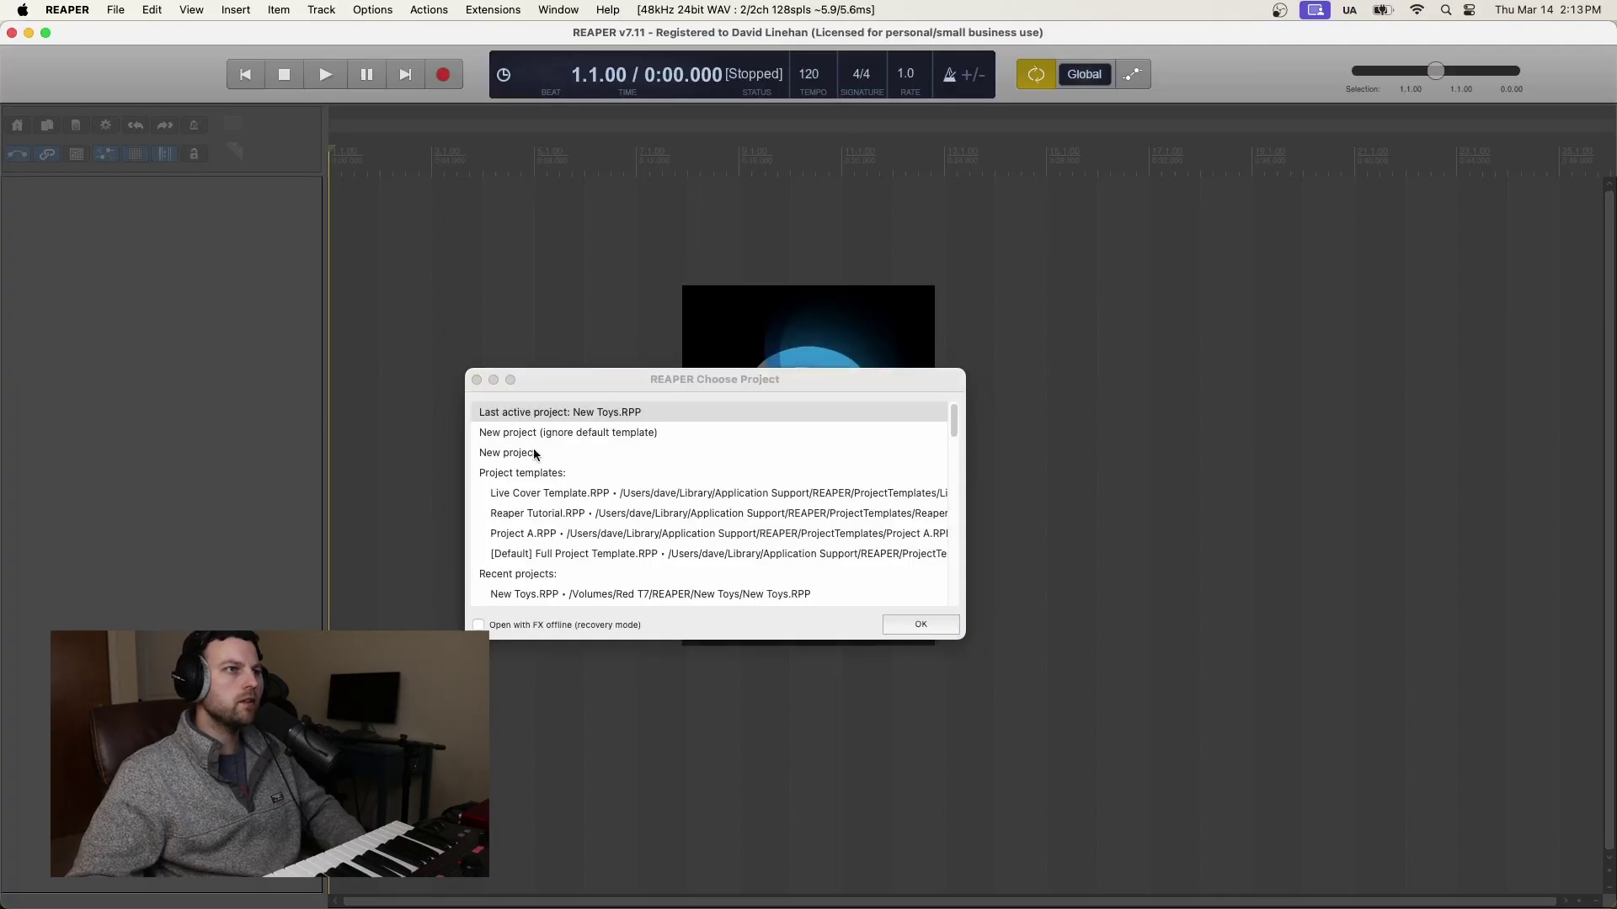
left_click(533, 433)
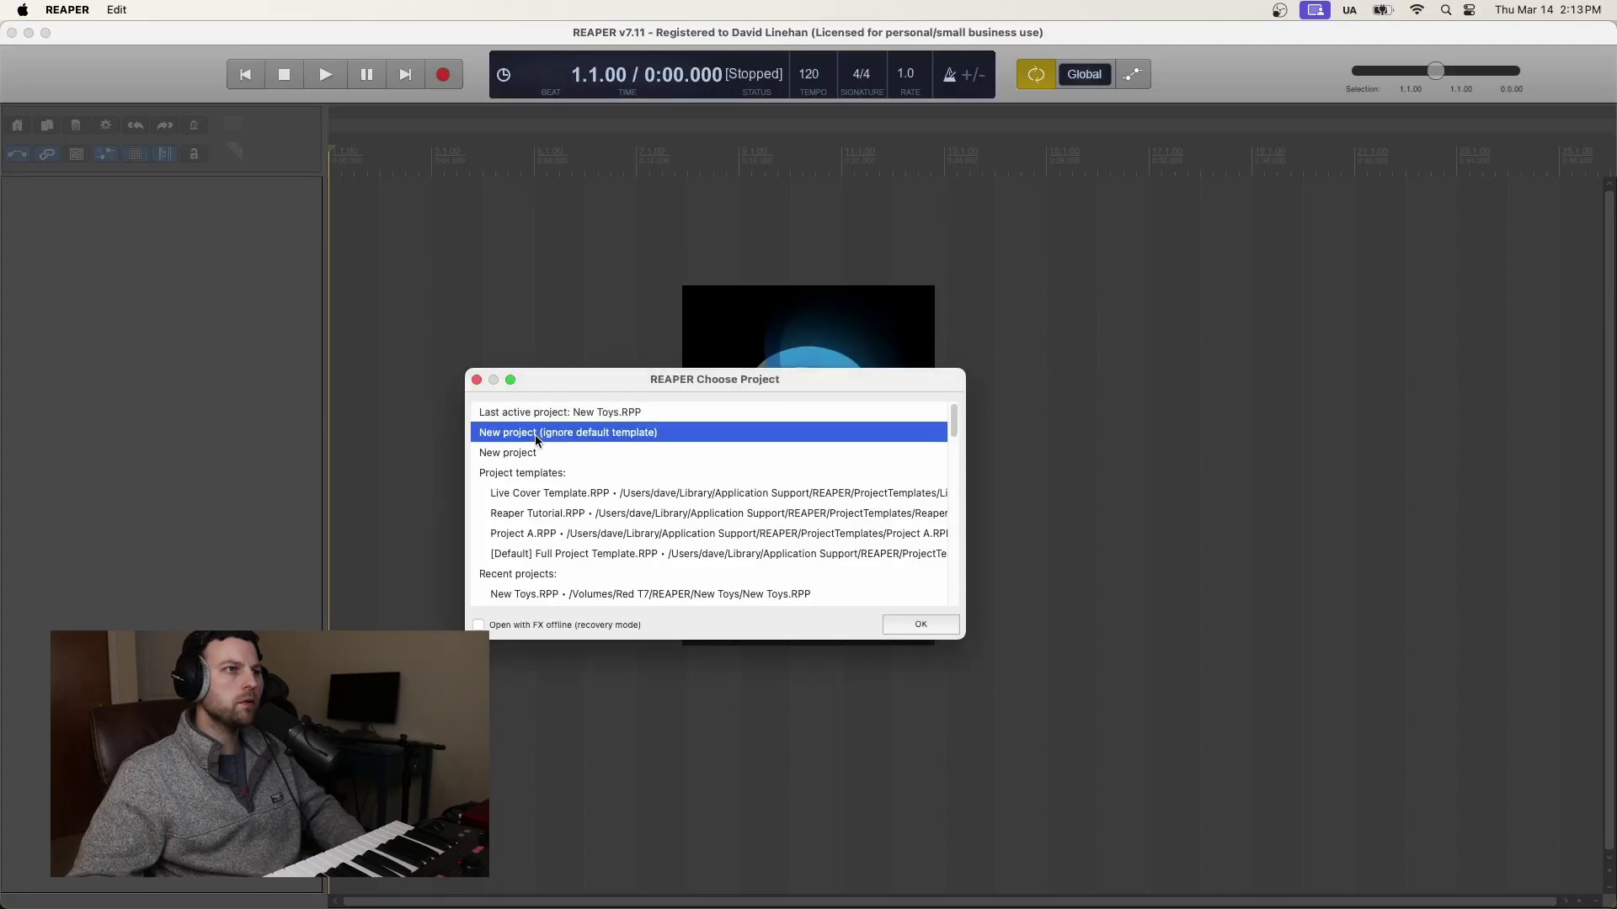
left_click(922, 625)
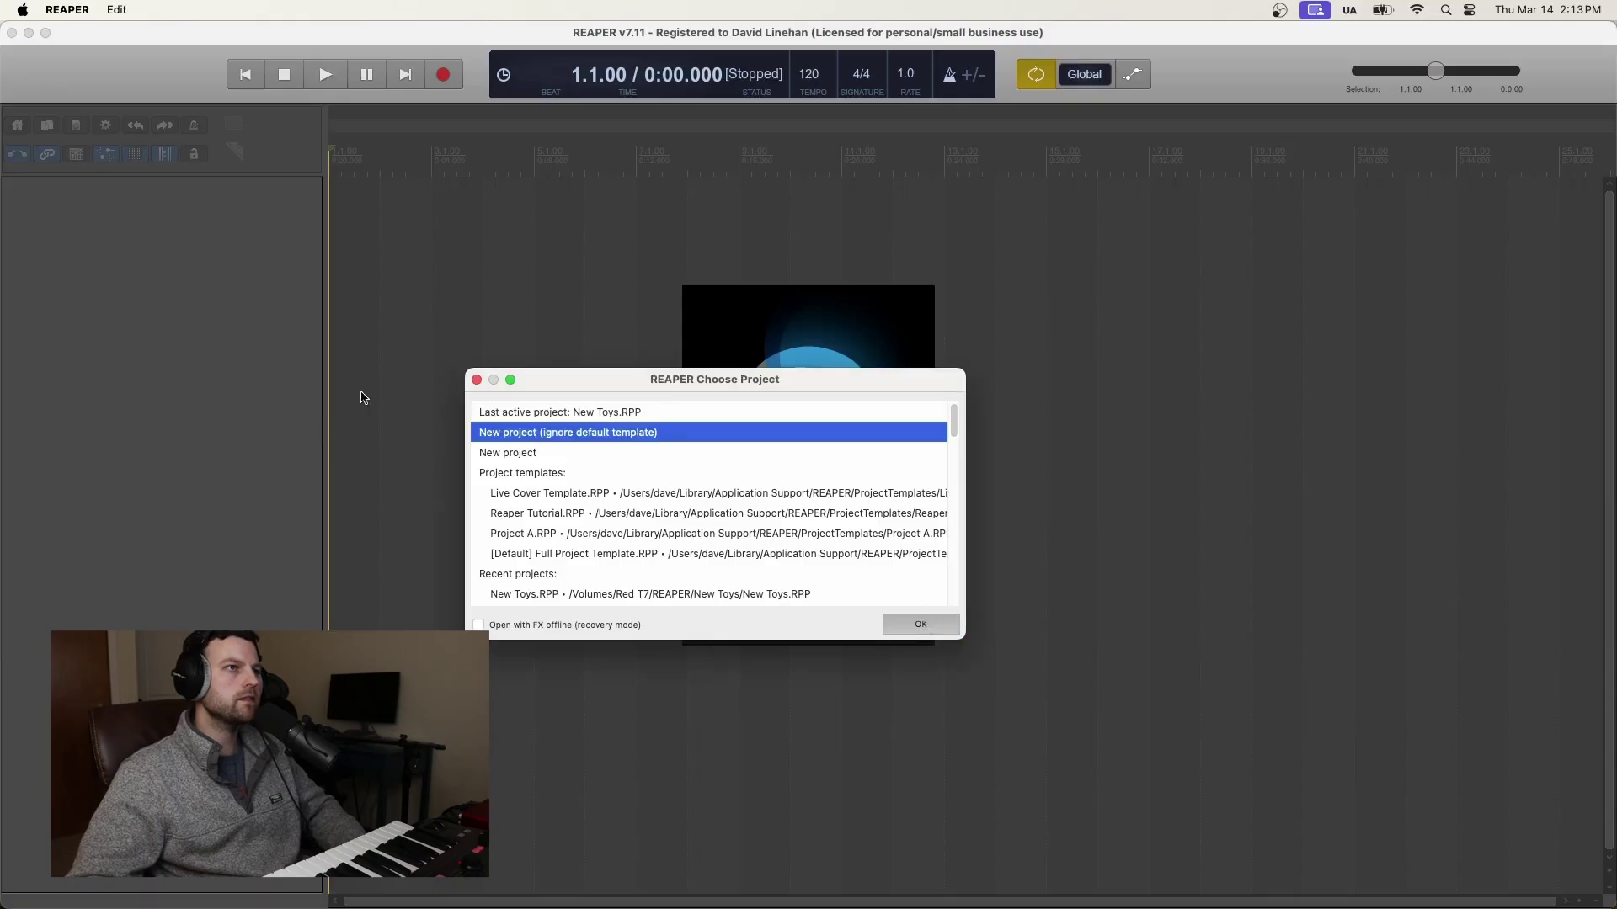
- Save the project as "LABS and Pianobook" in the REAPER folder with its own subdirectory
type("LABS and Piani")
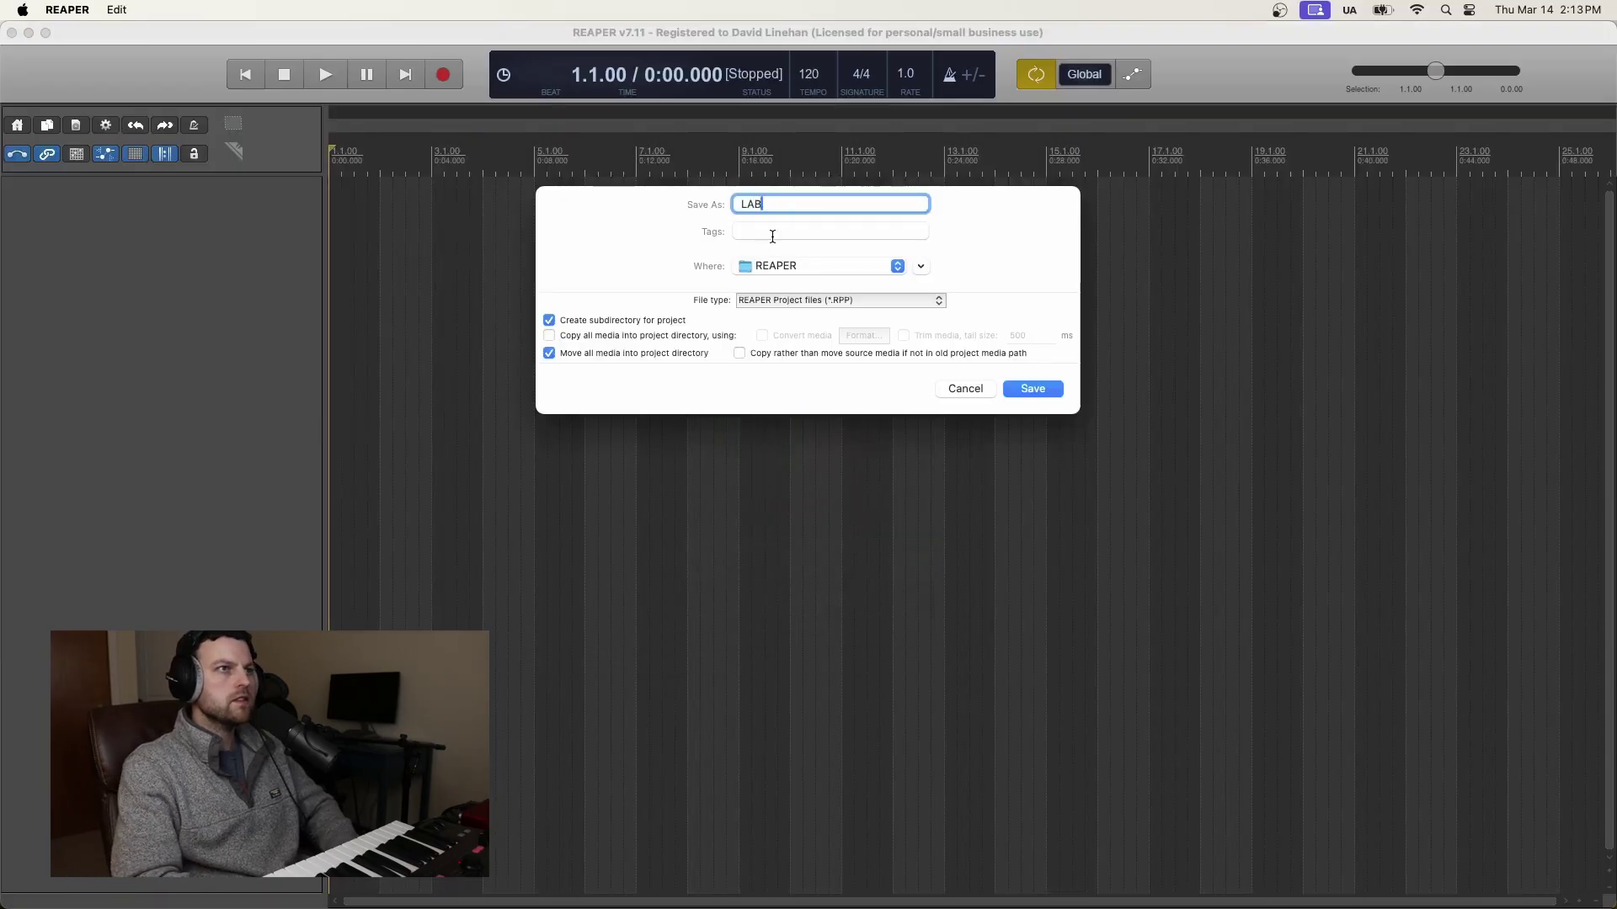
type("ook")
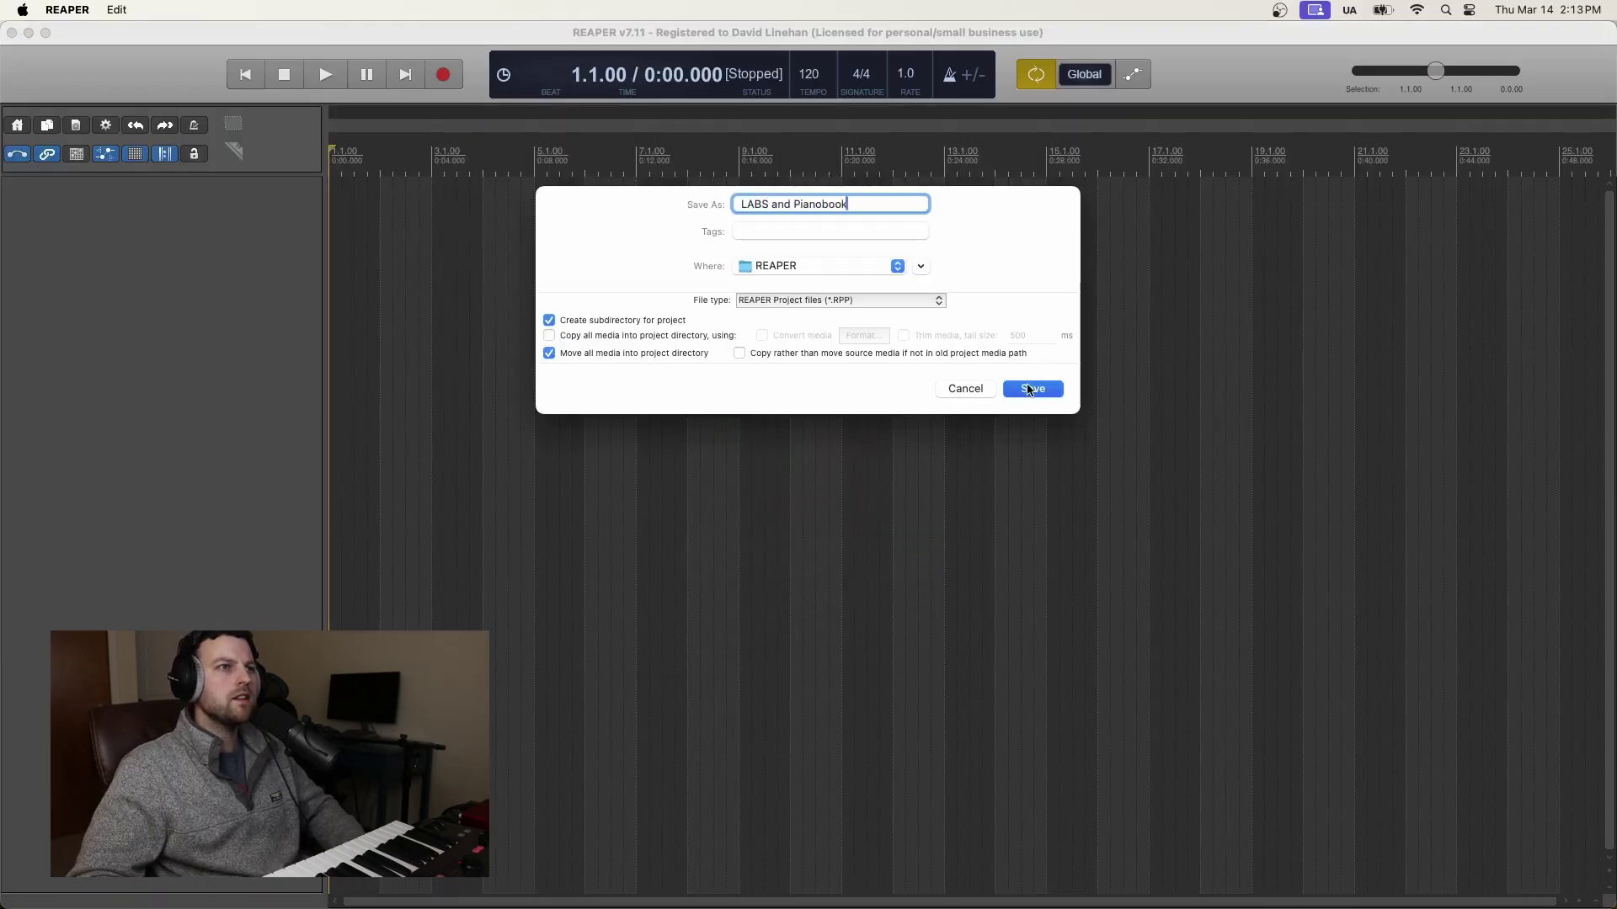
key("Return")
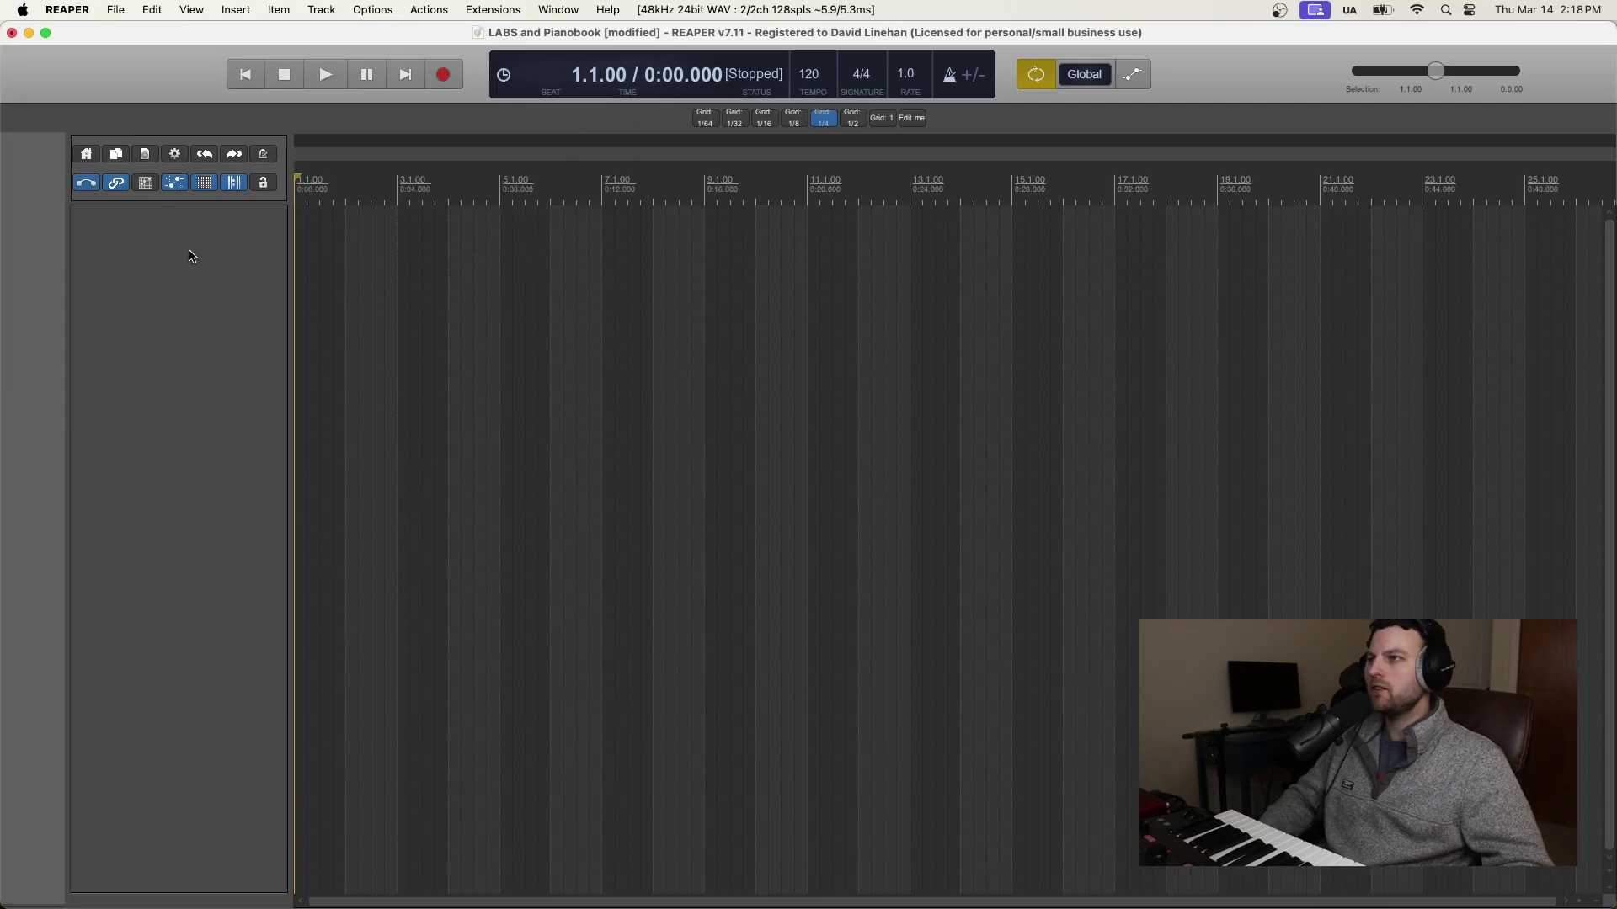
- Add a taller track and set its input to MIDI from KORG INC. - R3 - KBD/KNOB on all channels
double_click(173, 237)
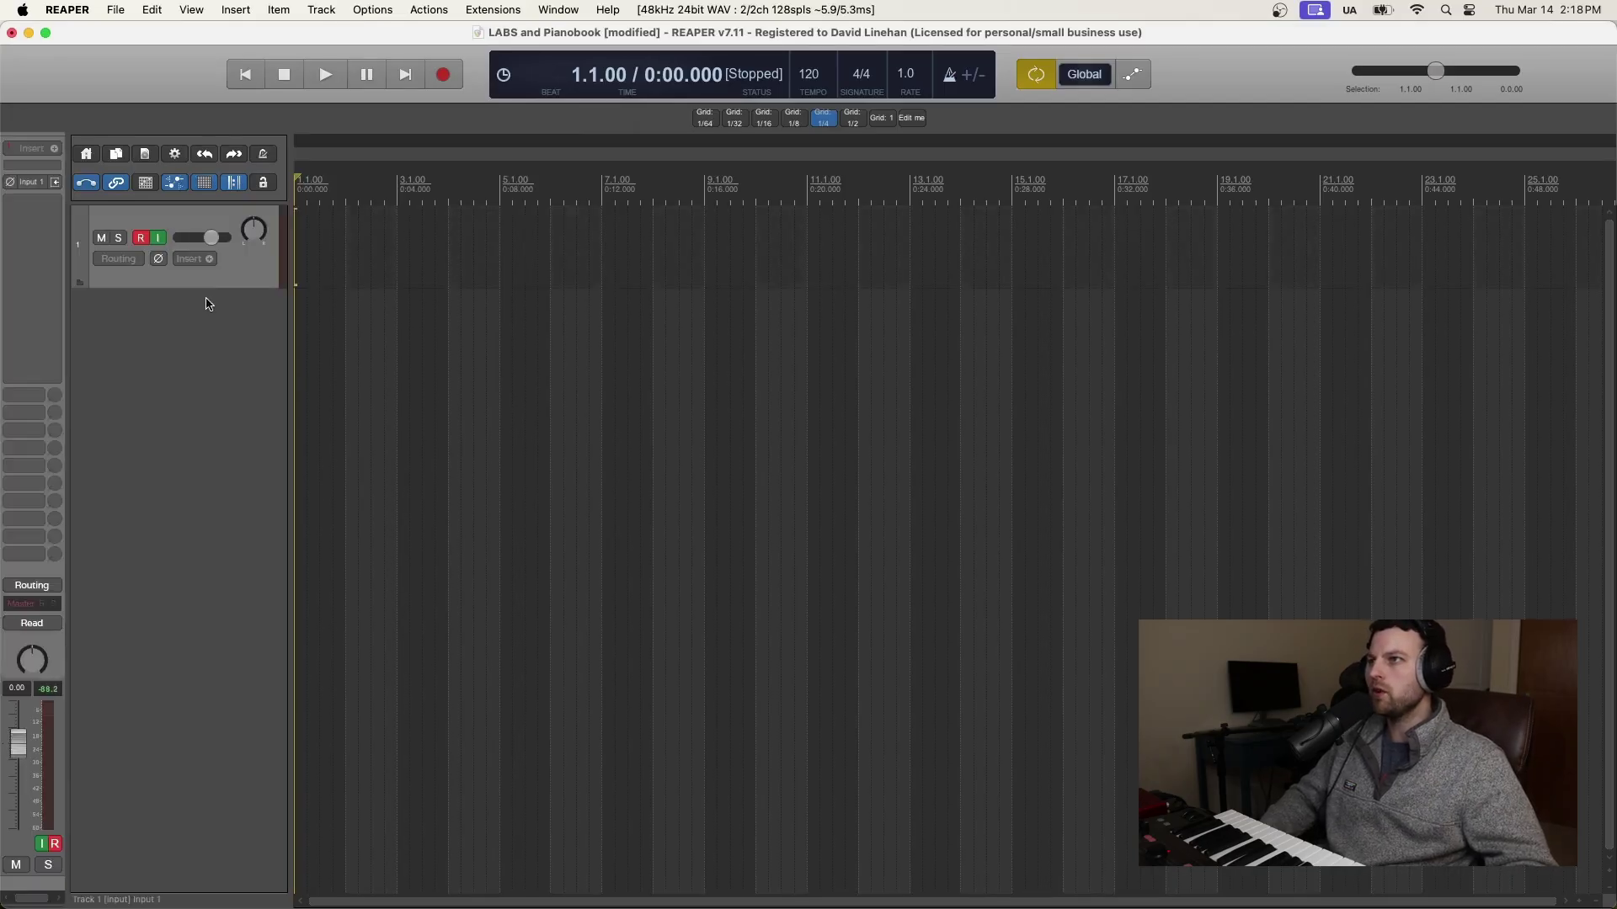
left_click_drag(211, 288, 213, 337)
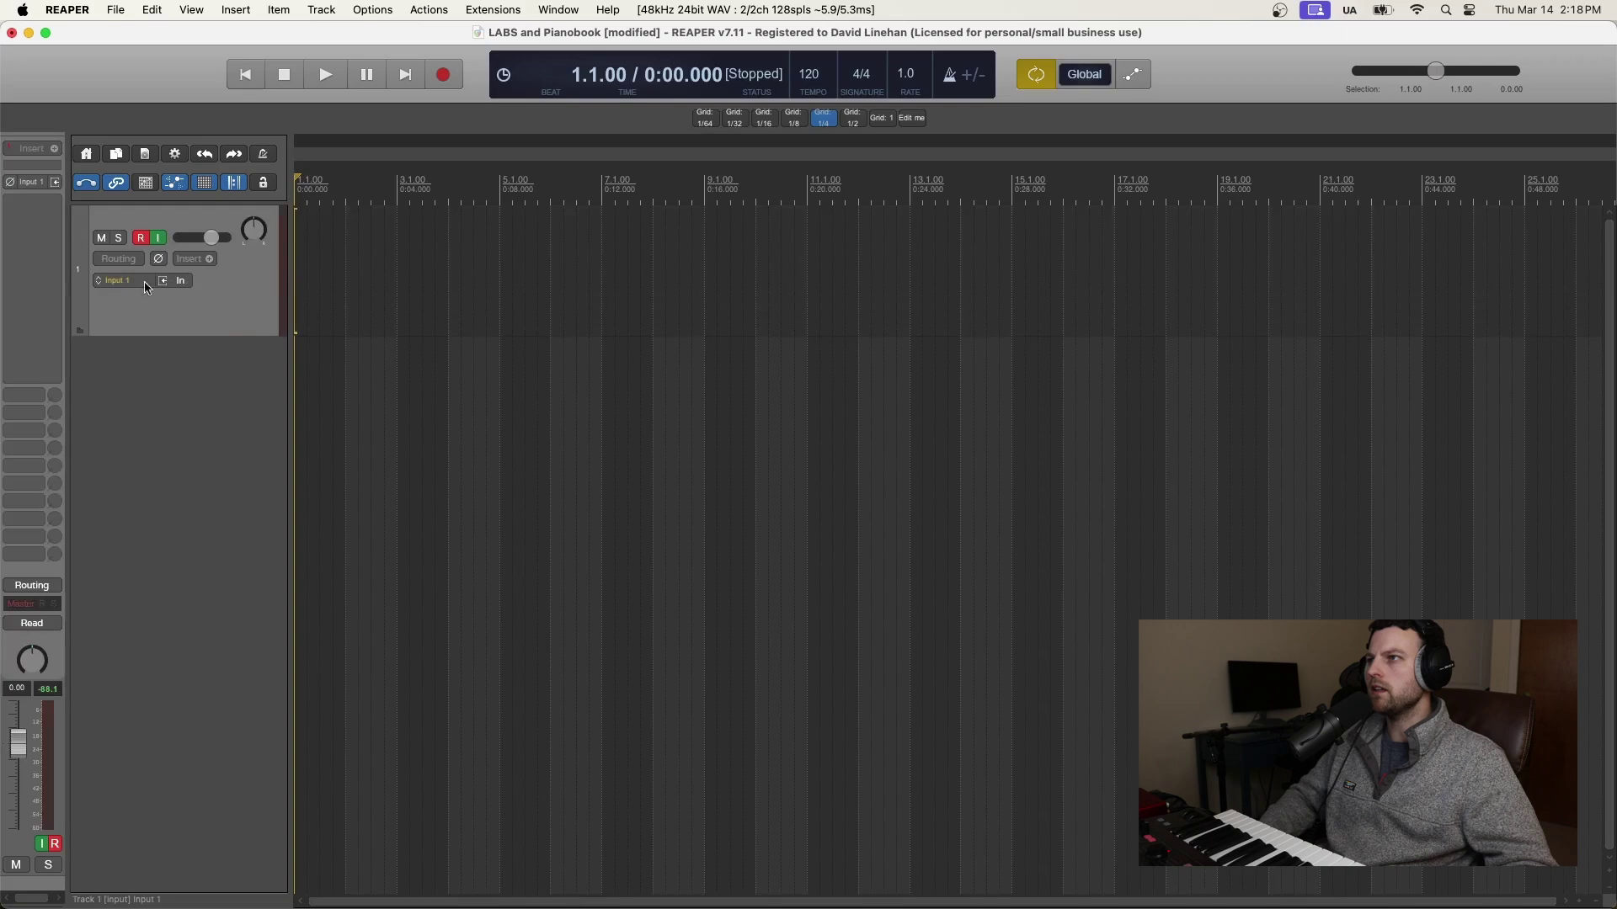
left_click(120, 286)
mouse_move(181, 331)
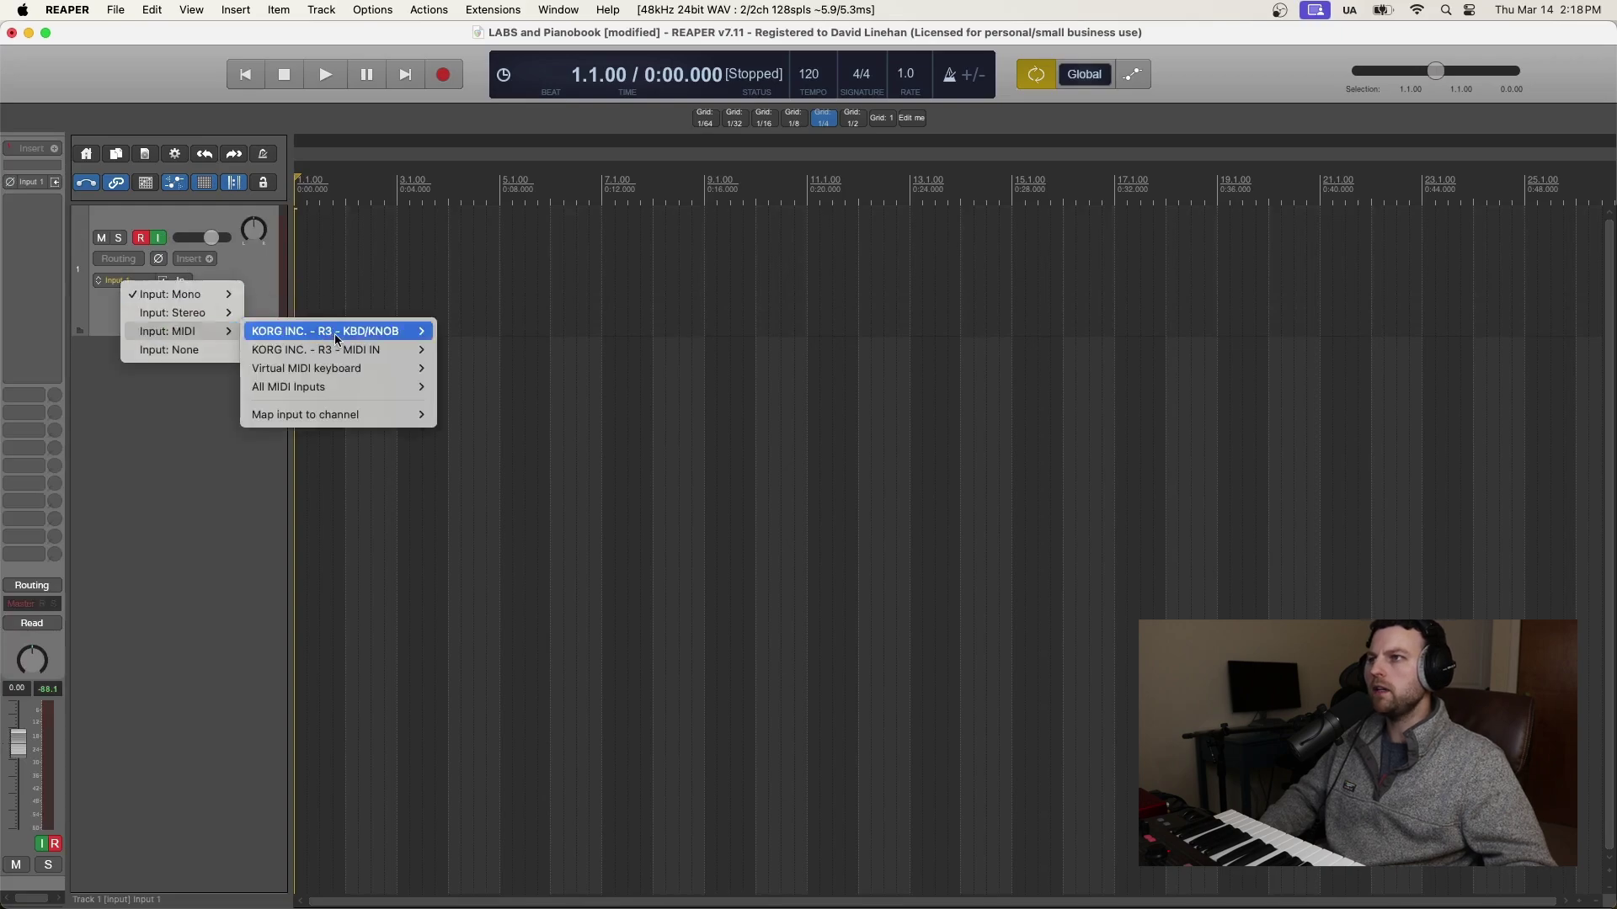
mouse_move(368, 333)
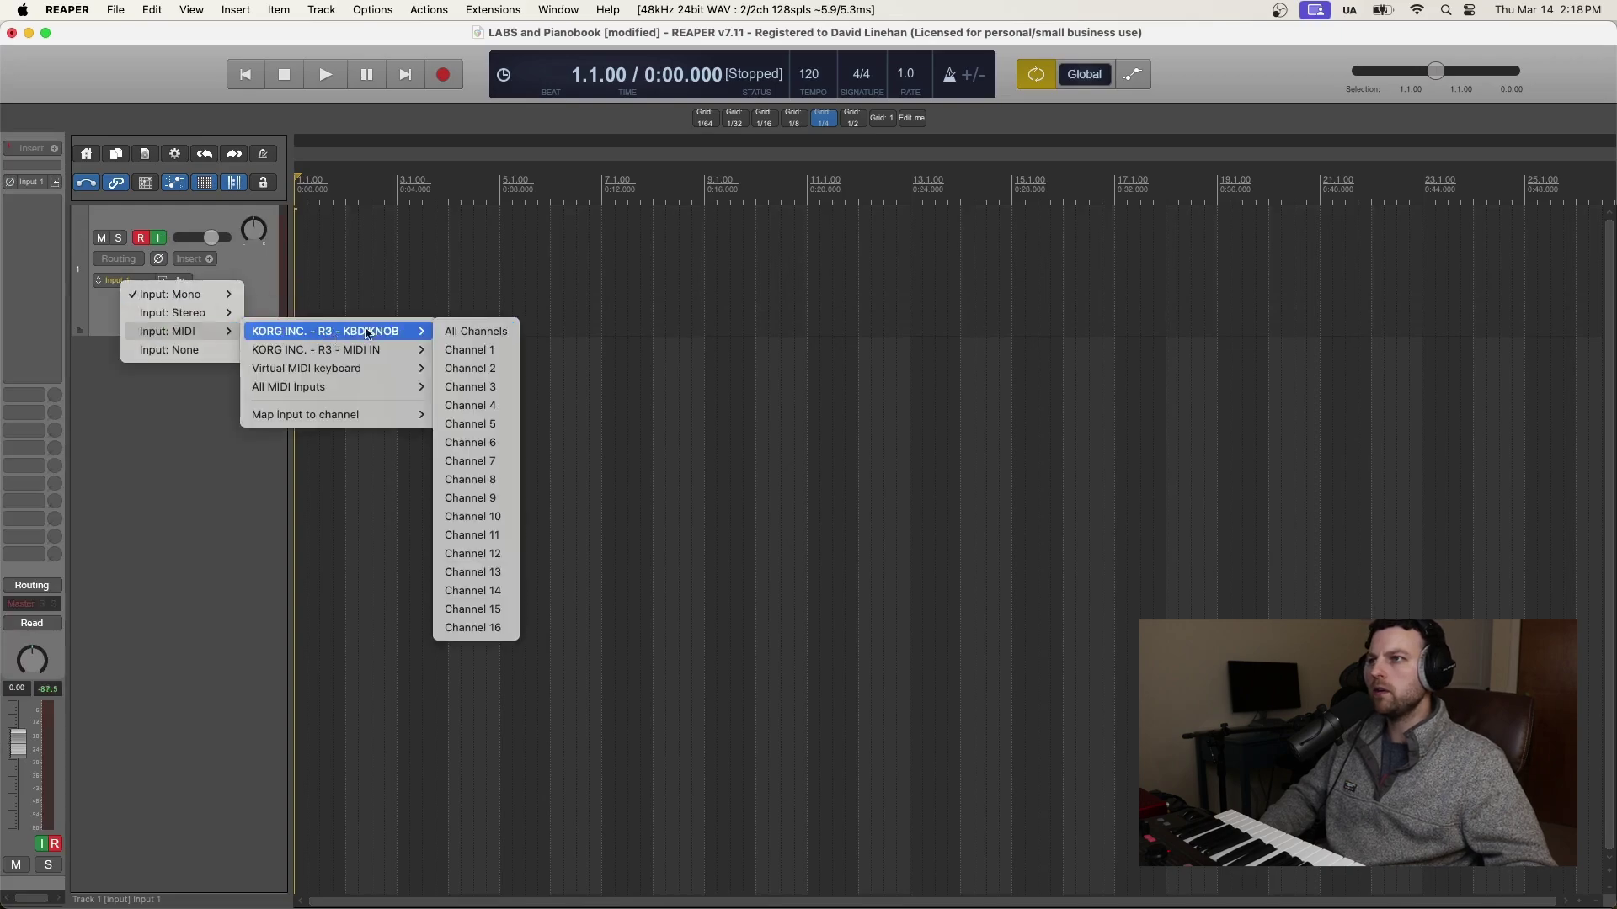
left_click(469, 331)
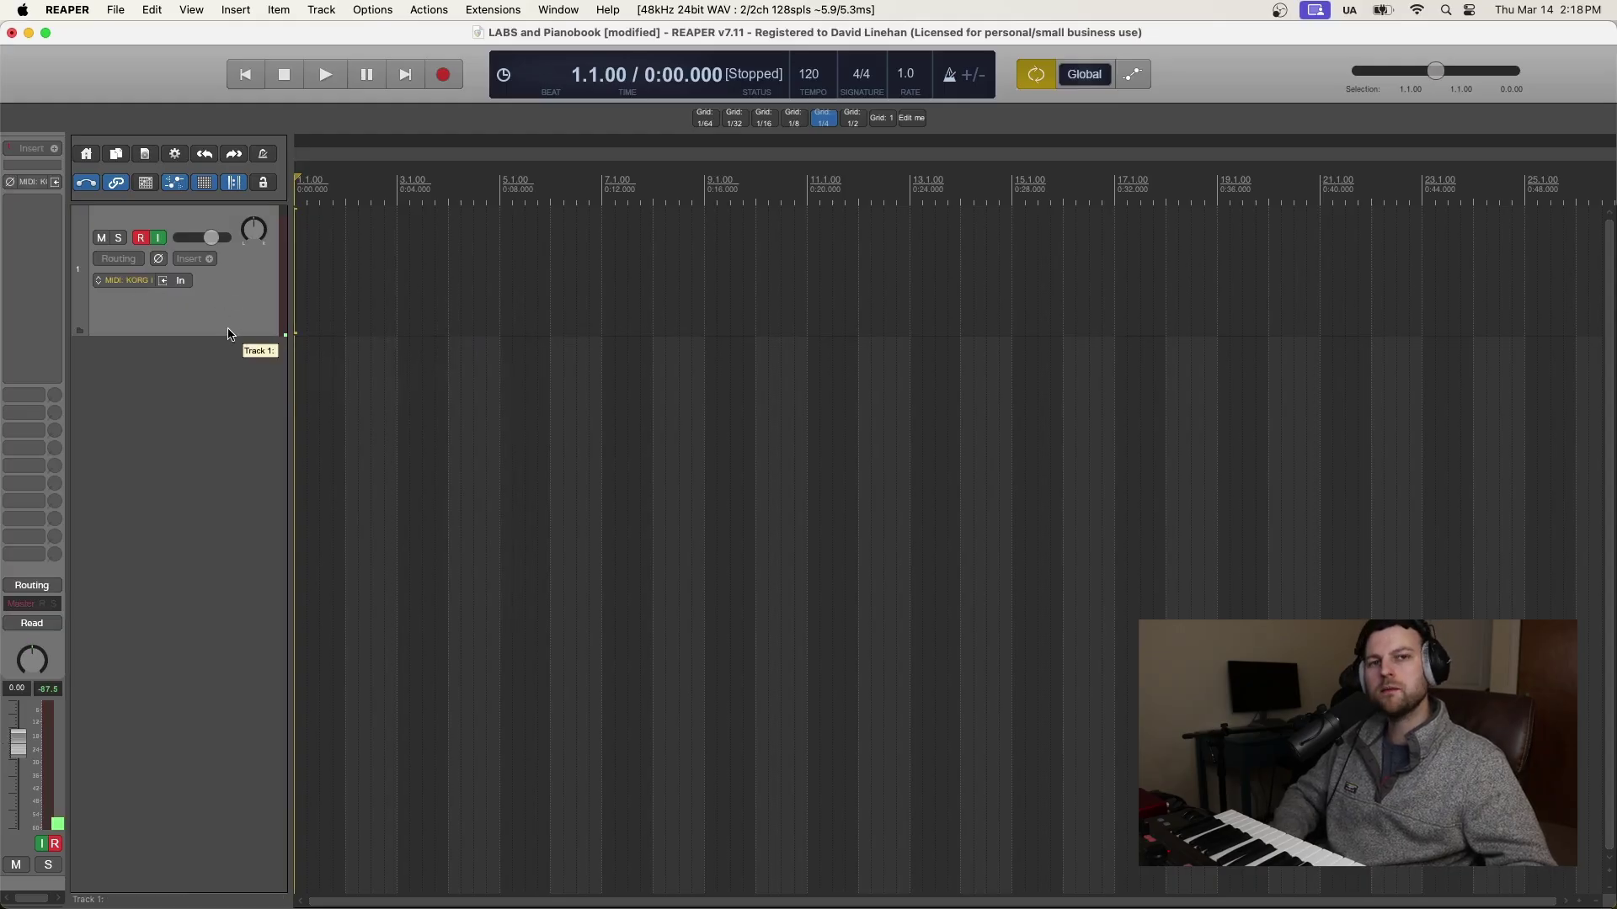
- Insert the LABS (Spitfire Audio) VST3i instrument on track 1
left_click(193, 259)
left_click(274, 269)
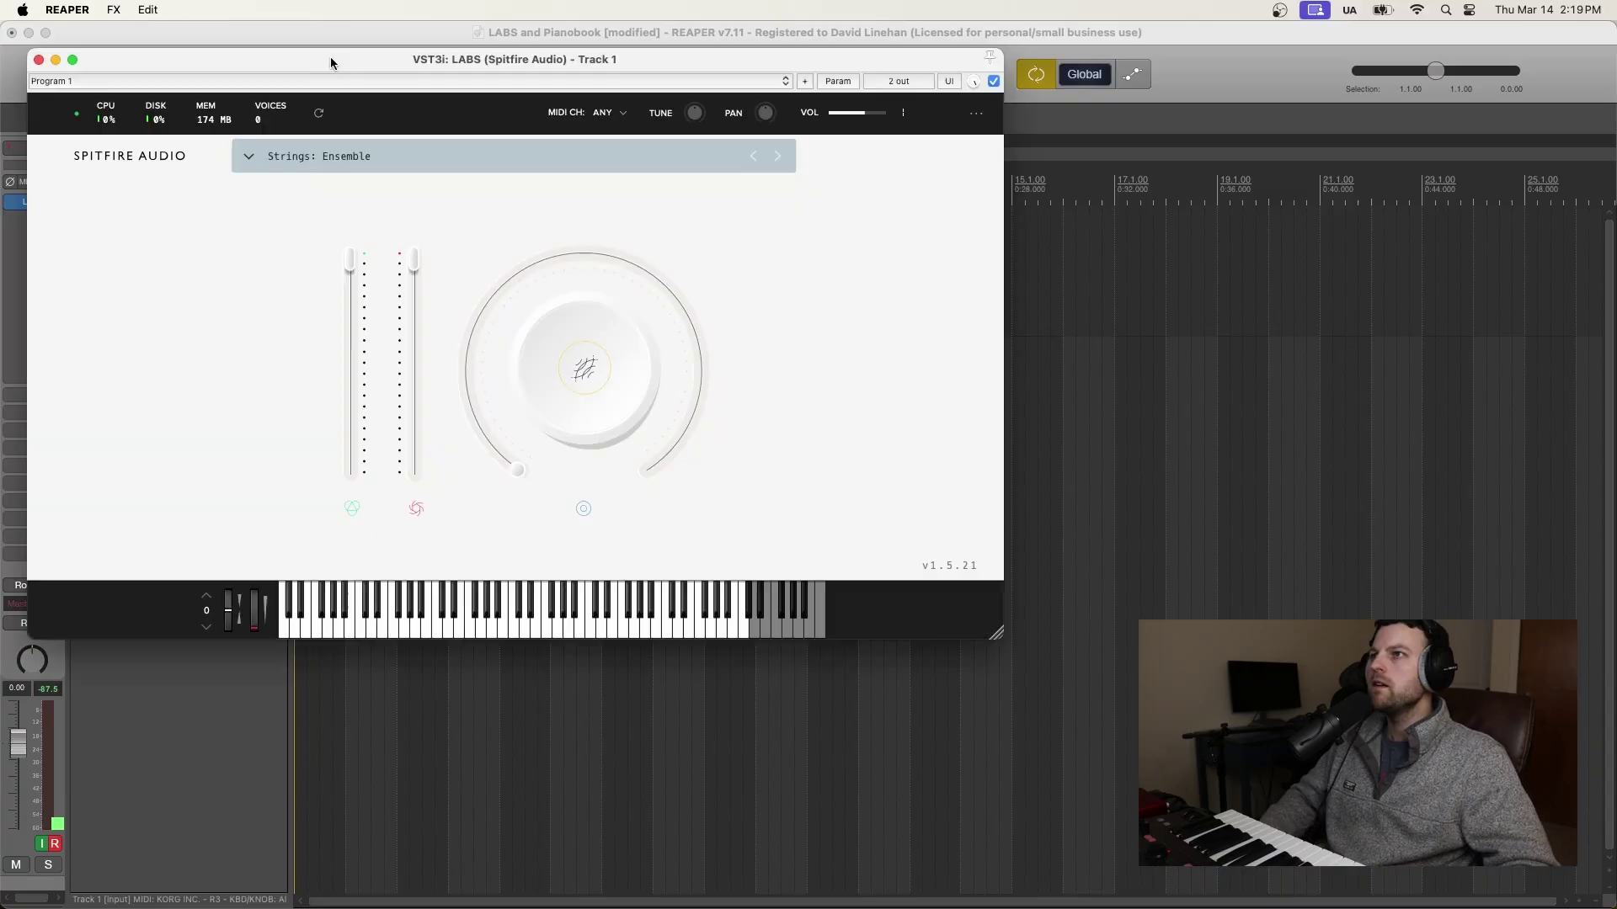
left_click(493, 353)
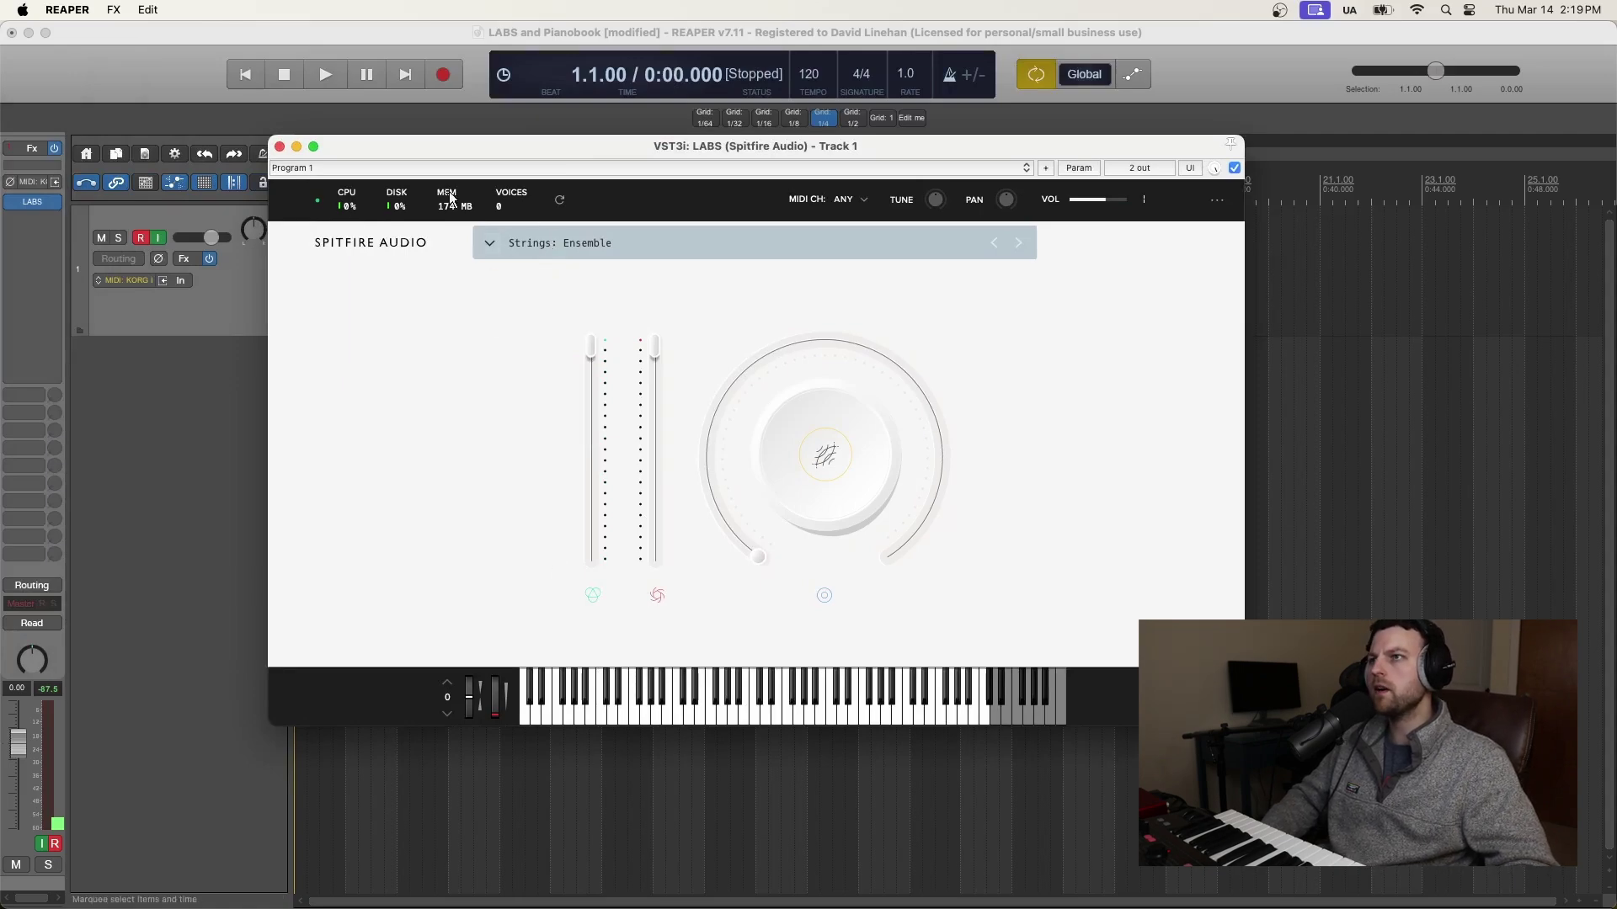
- Filter the LABS presets by Piano and load the Tape Piano preset Capstan Upright
left_click(477, 250)
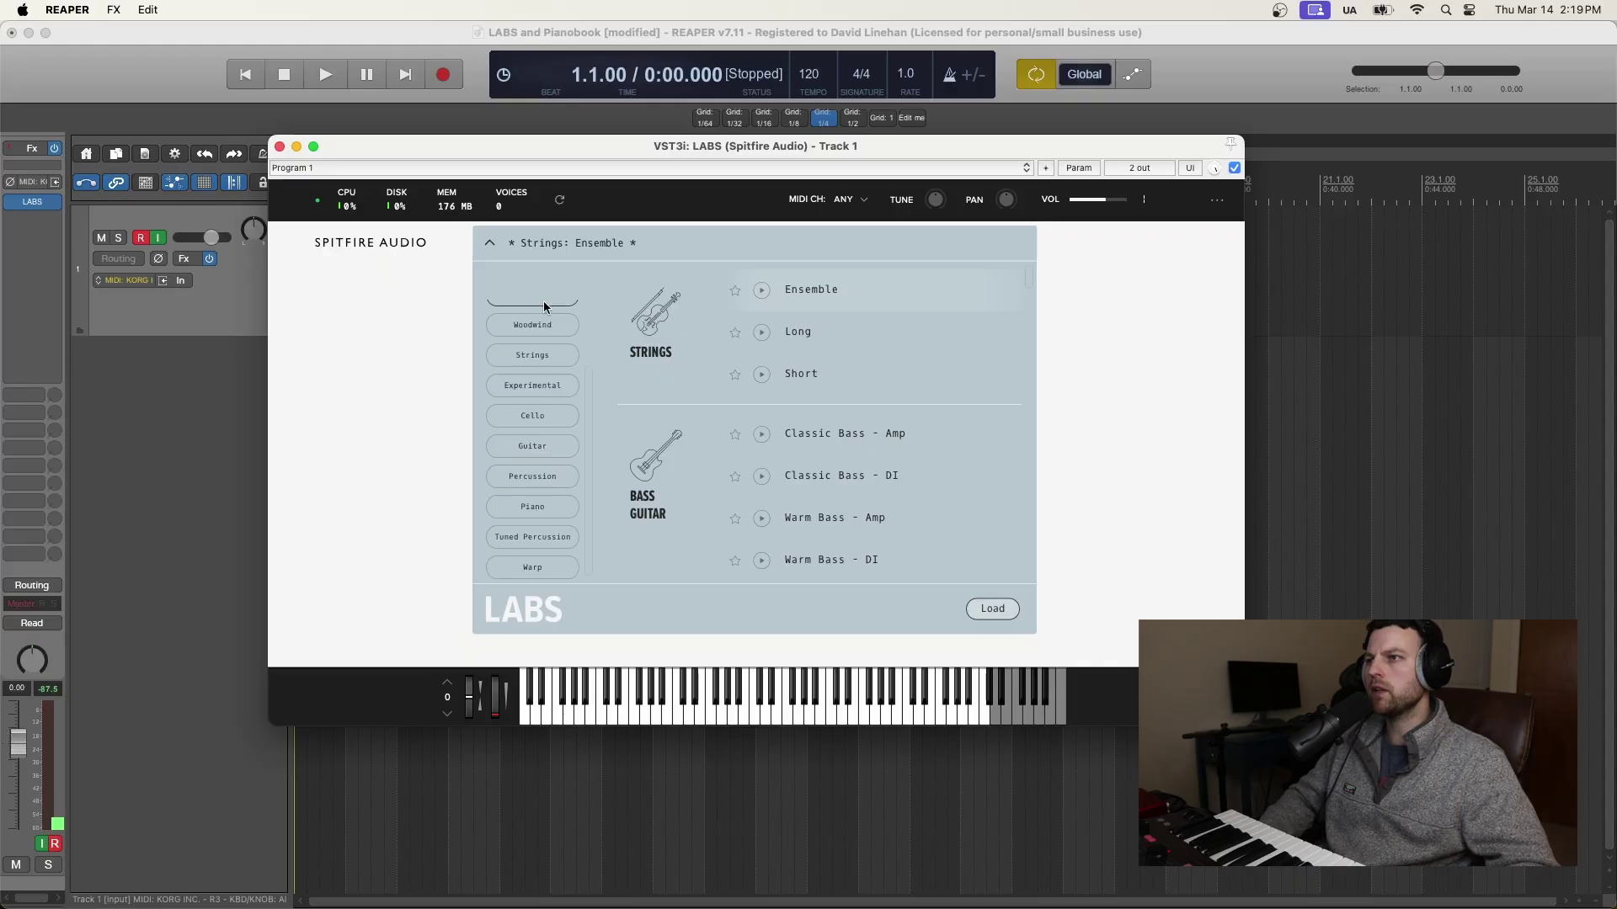
left_click(532, 501)
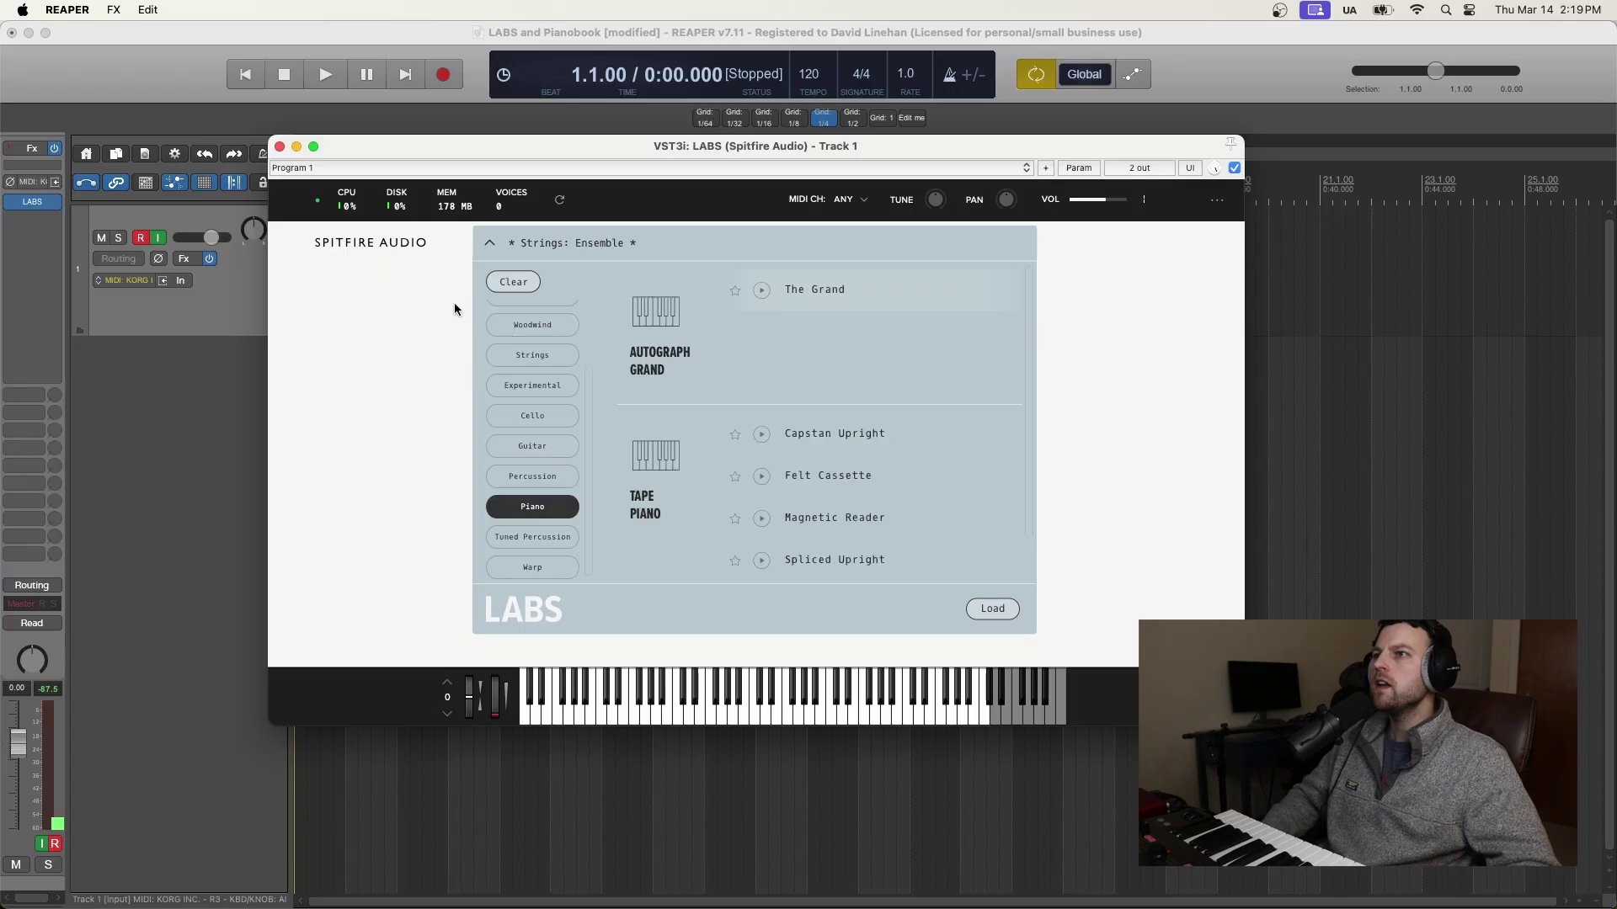
scroll(554, 458, "up", 2)
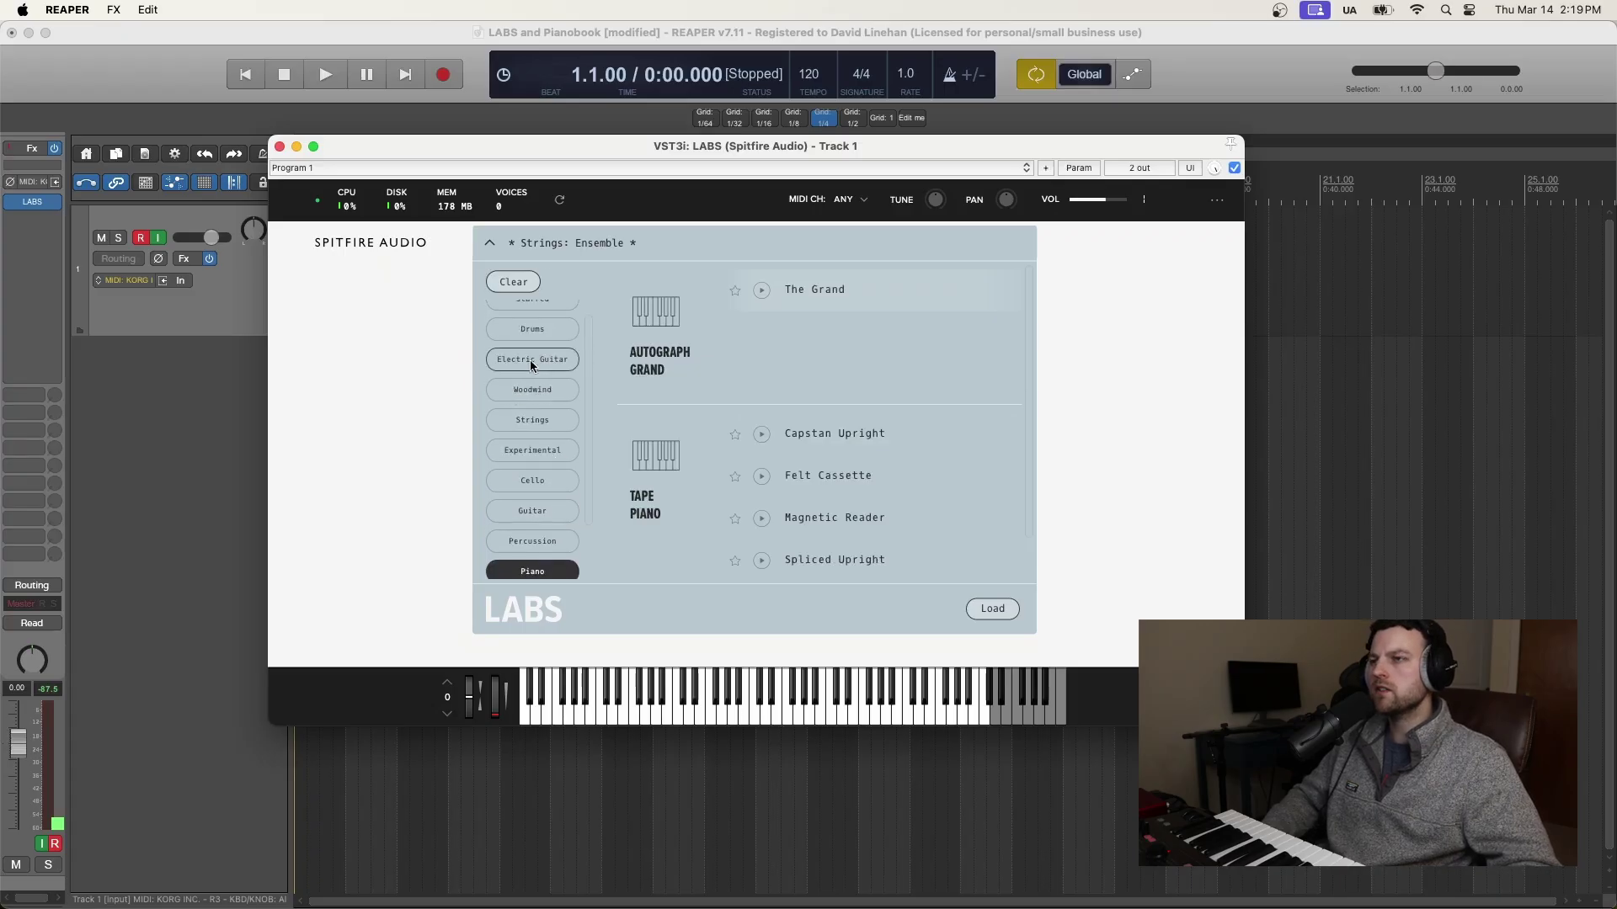
scroll(524, 512, "down", 1)
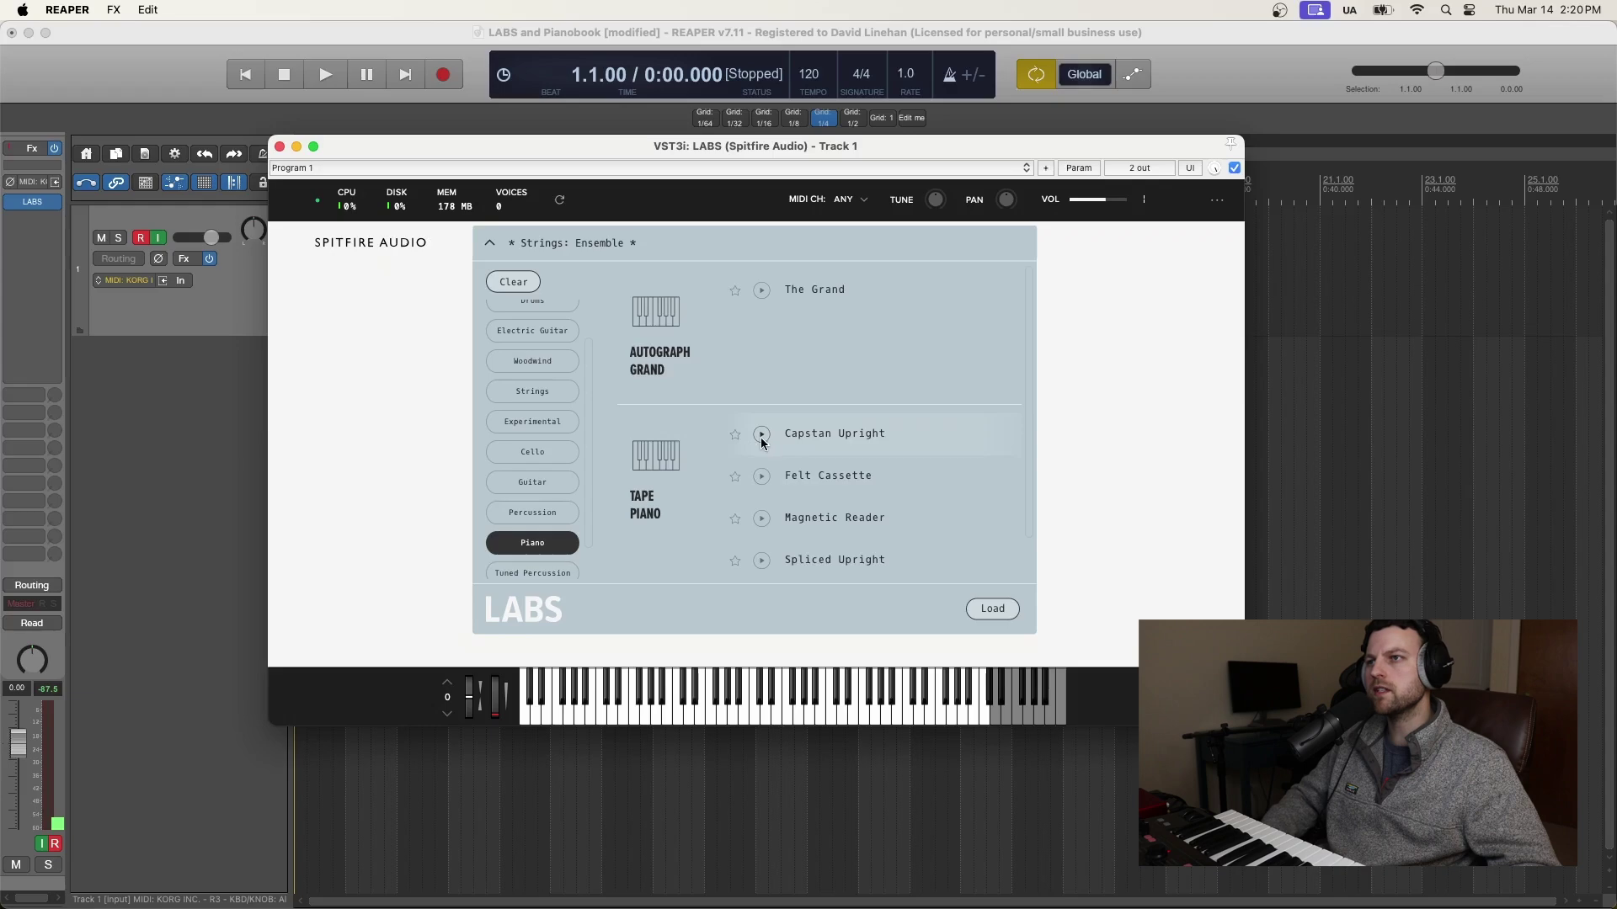
left_click(993, 610)
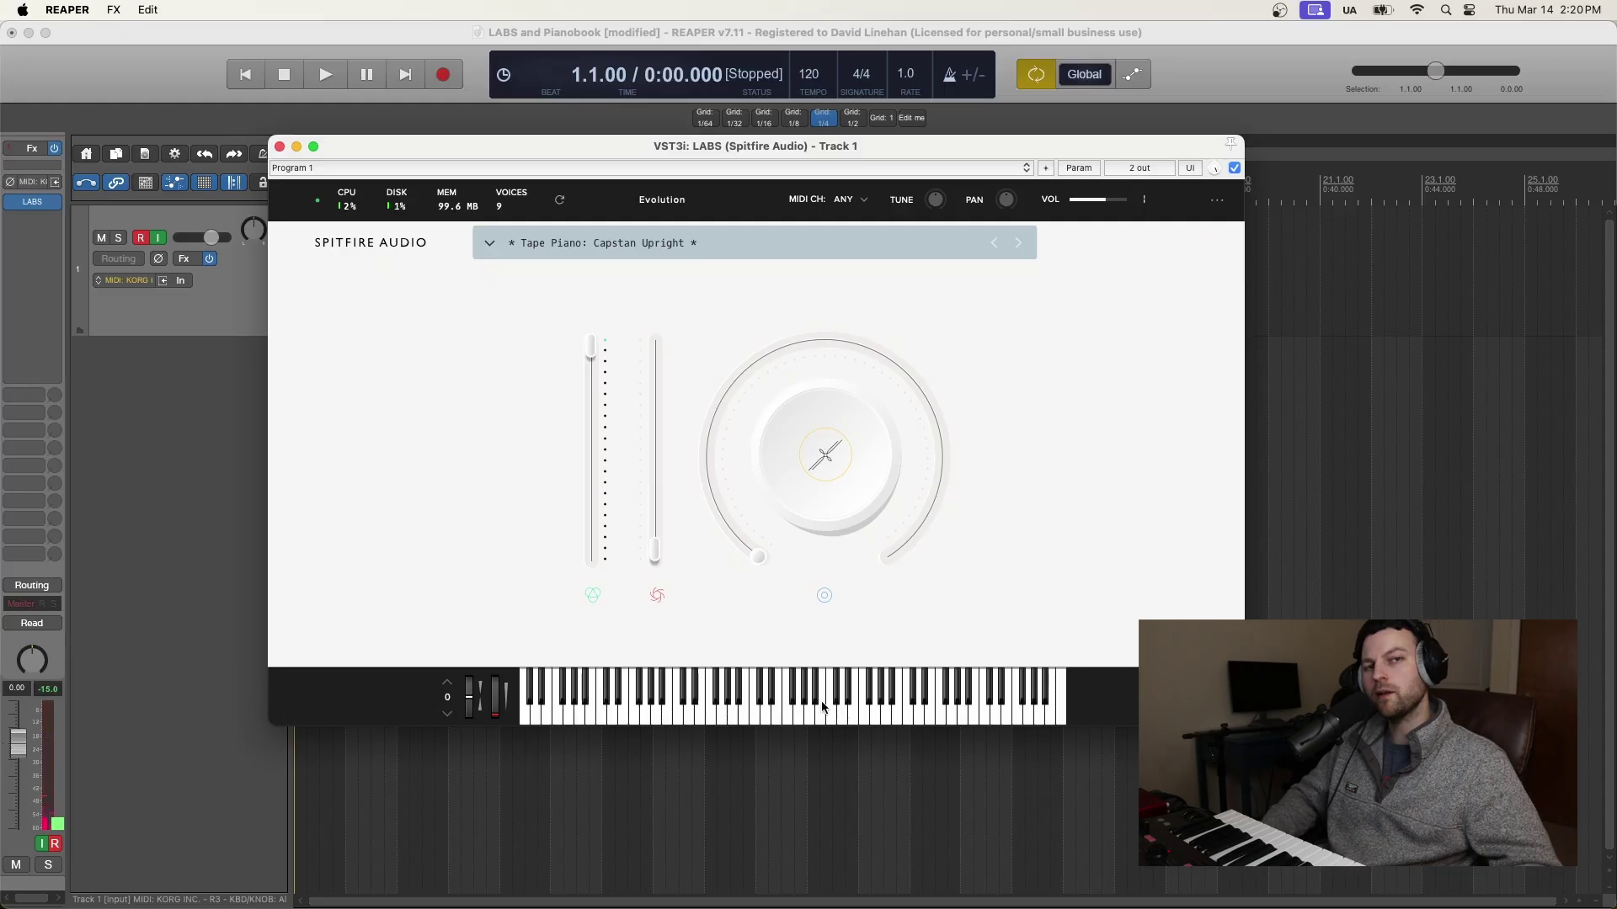
- Move the LABS window away from the track controls, load the Tape Piano preset Felt Cassette, and reopen the preset browser
left_click_drag(347, 149, 470, 162)
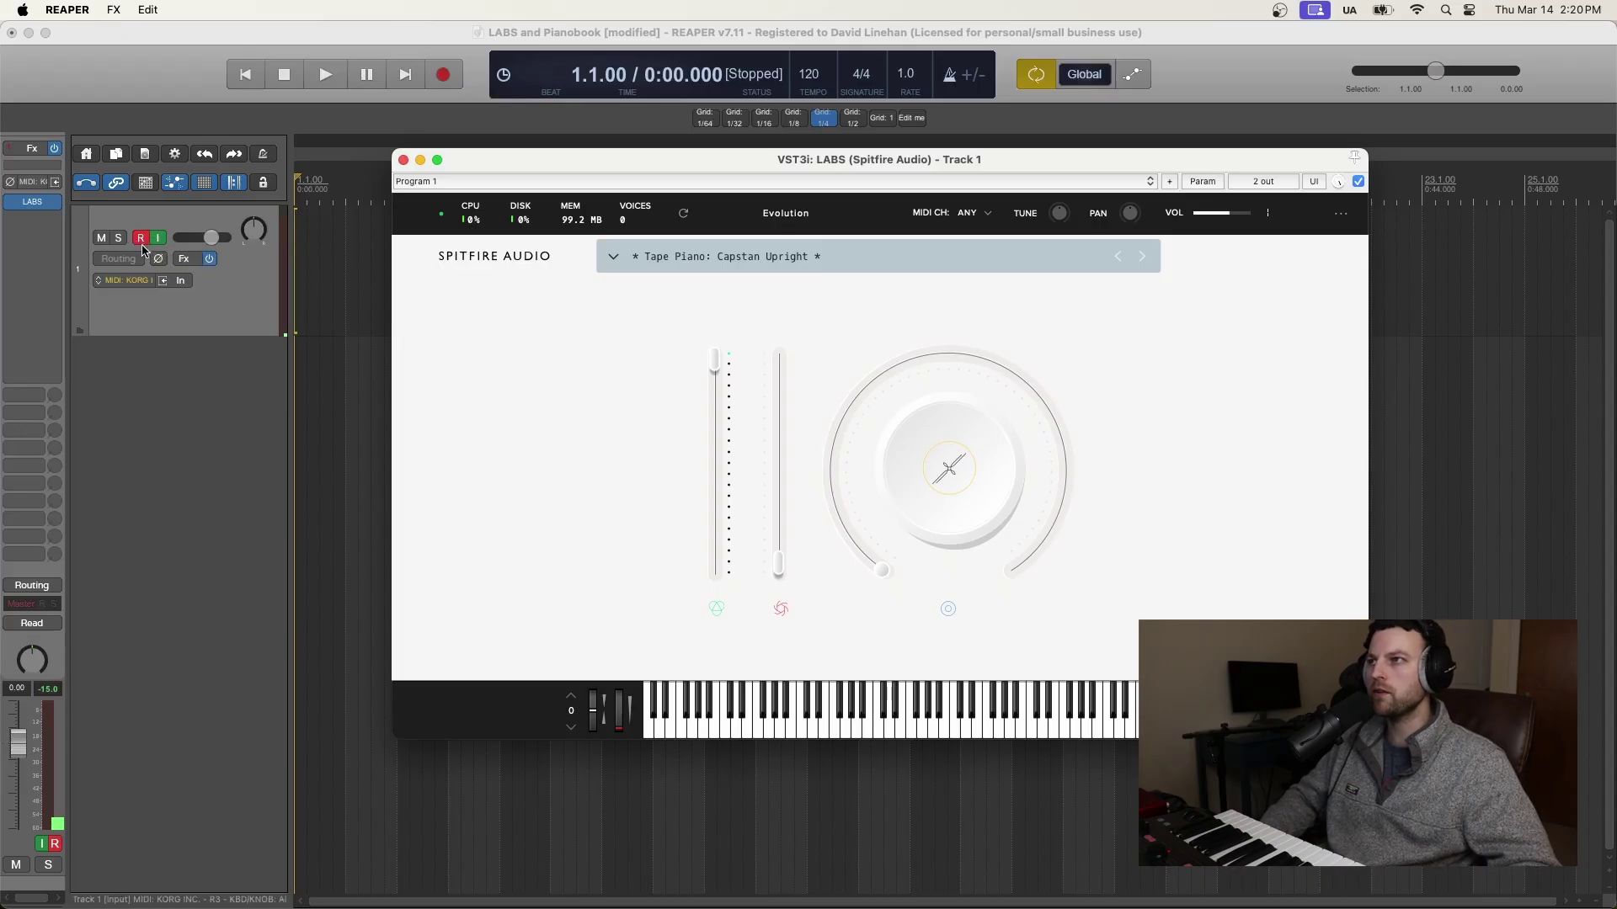
left_click_drag(400, 151, 399, 149)
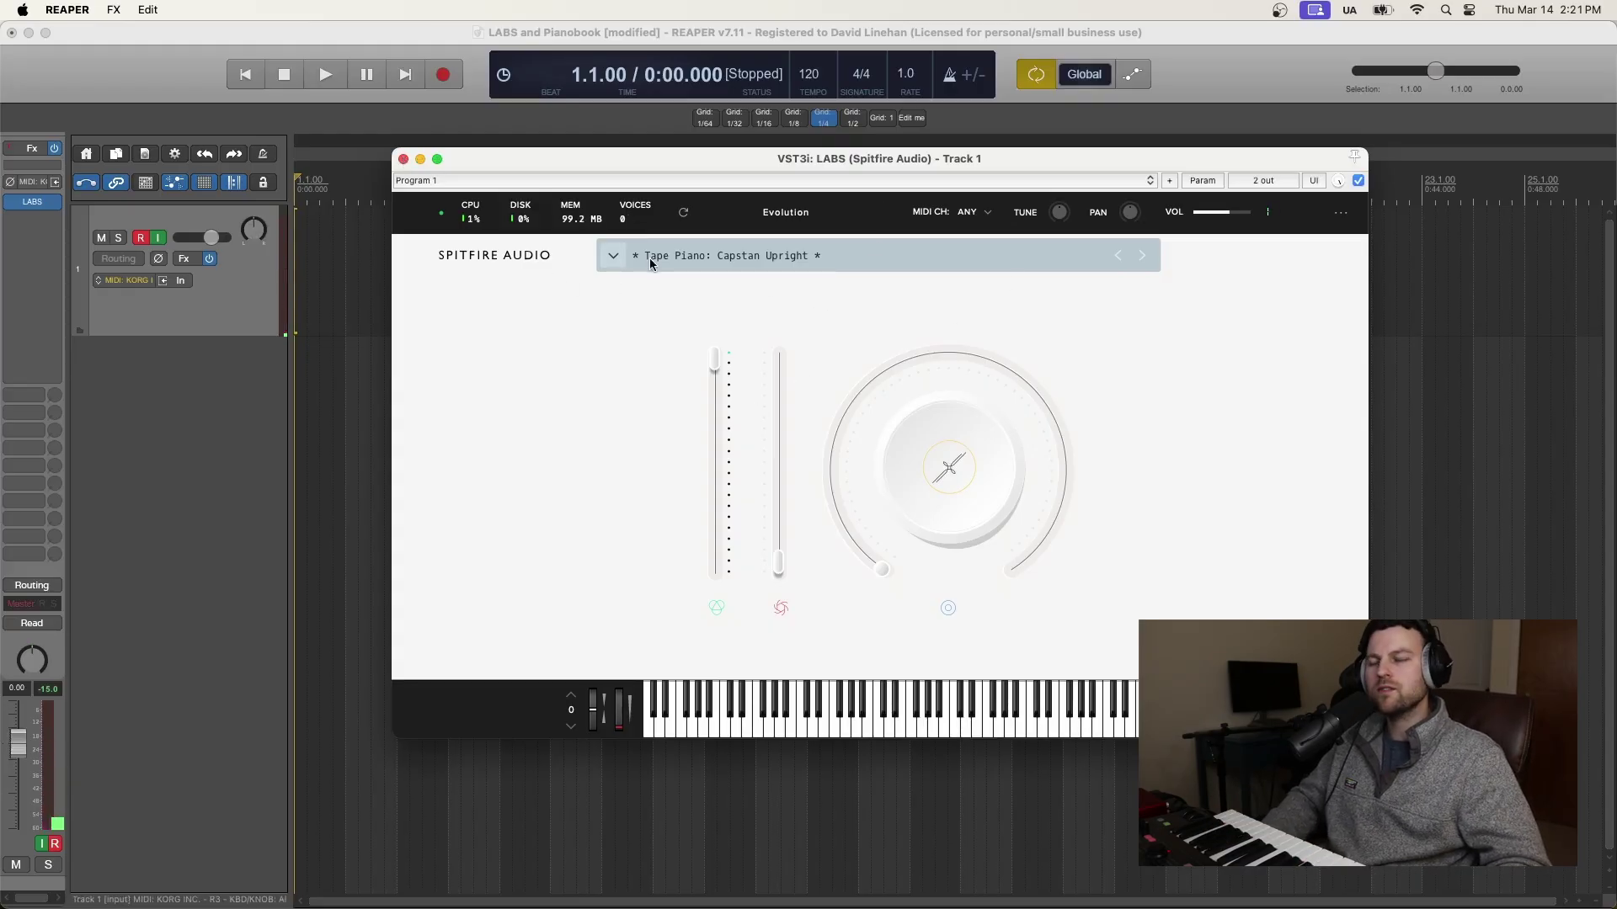
left_click(613, 256)
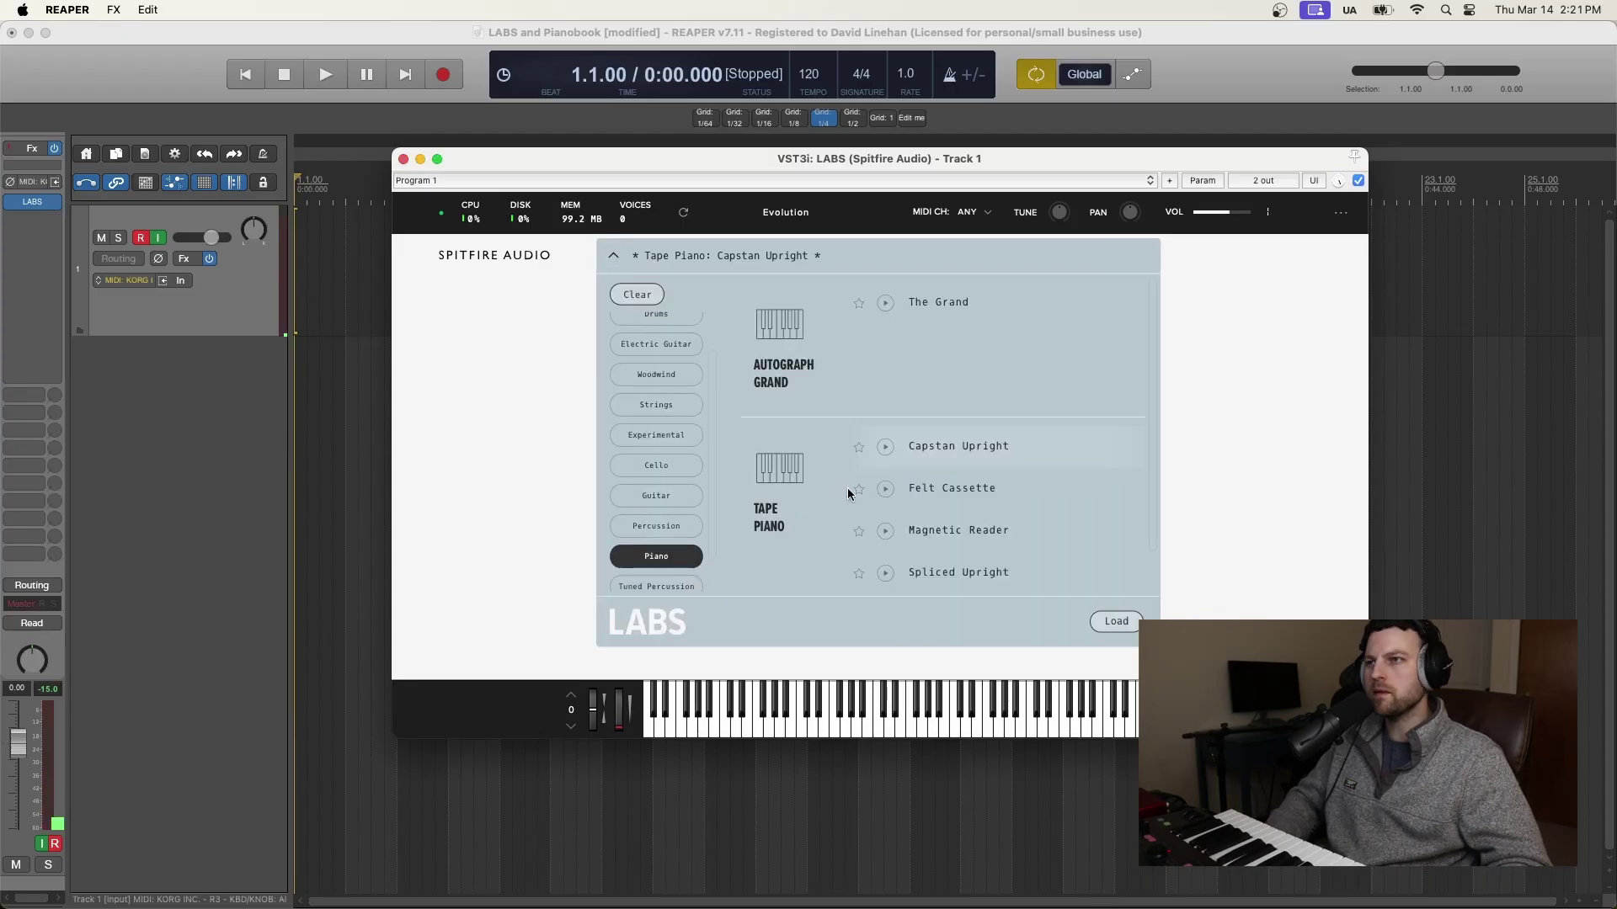
double_click(950, 490)
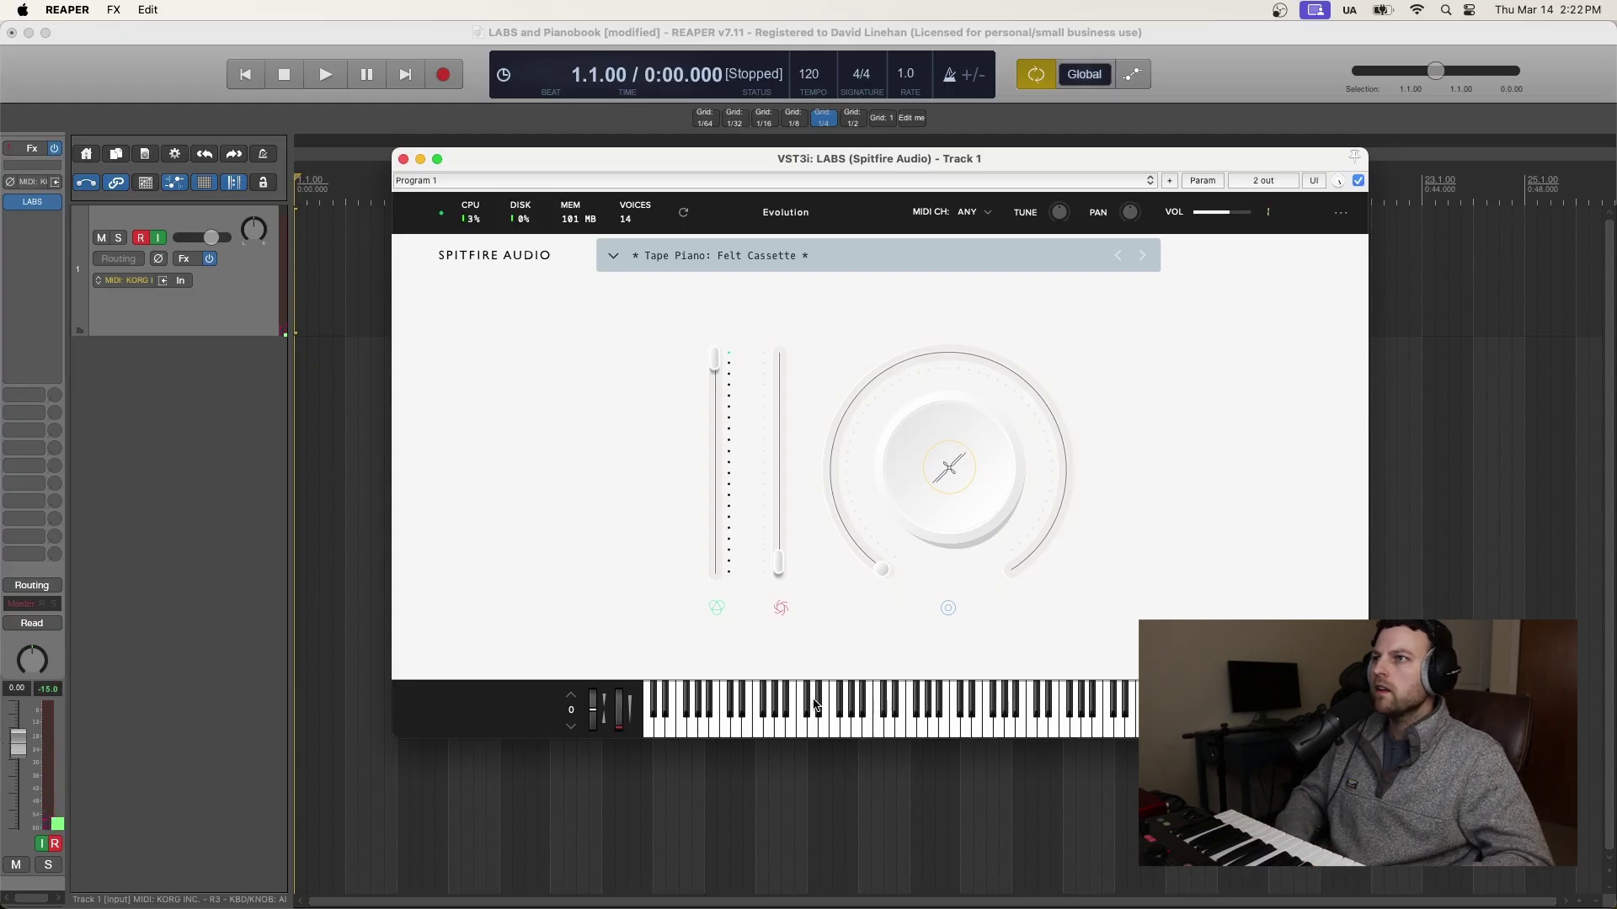
left_click(613, 258)
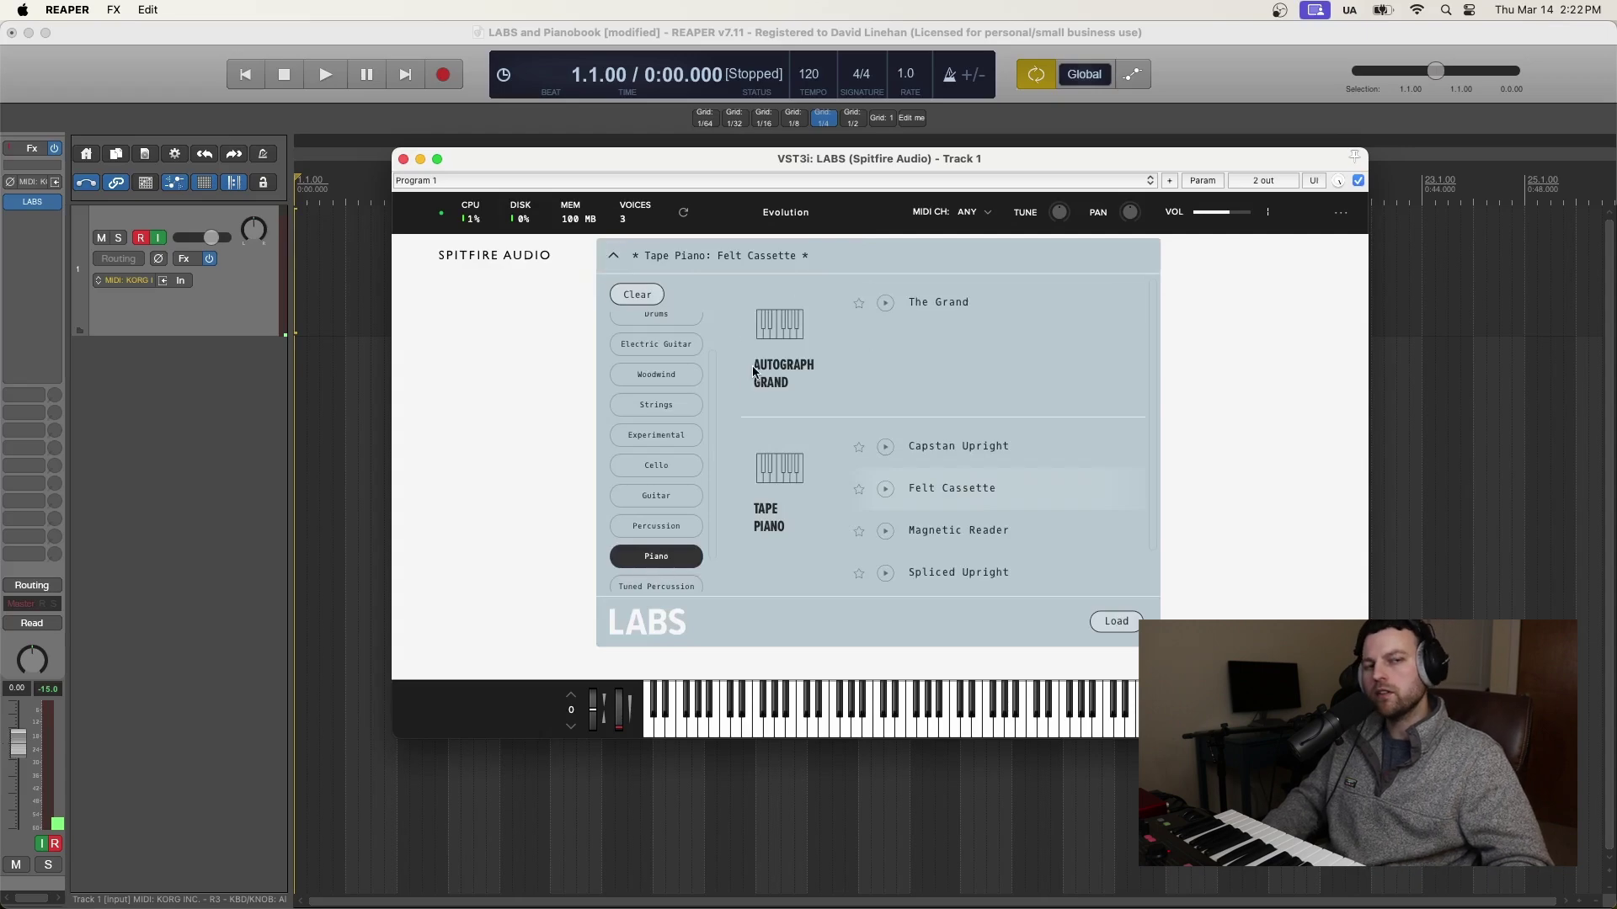
- Return from the Spitfire Audio app to REAPER, load the Autograph Grand preset The Grand, and reopen the LABS preset browser
key("super+Tab")
key("super+Tab")
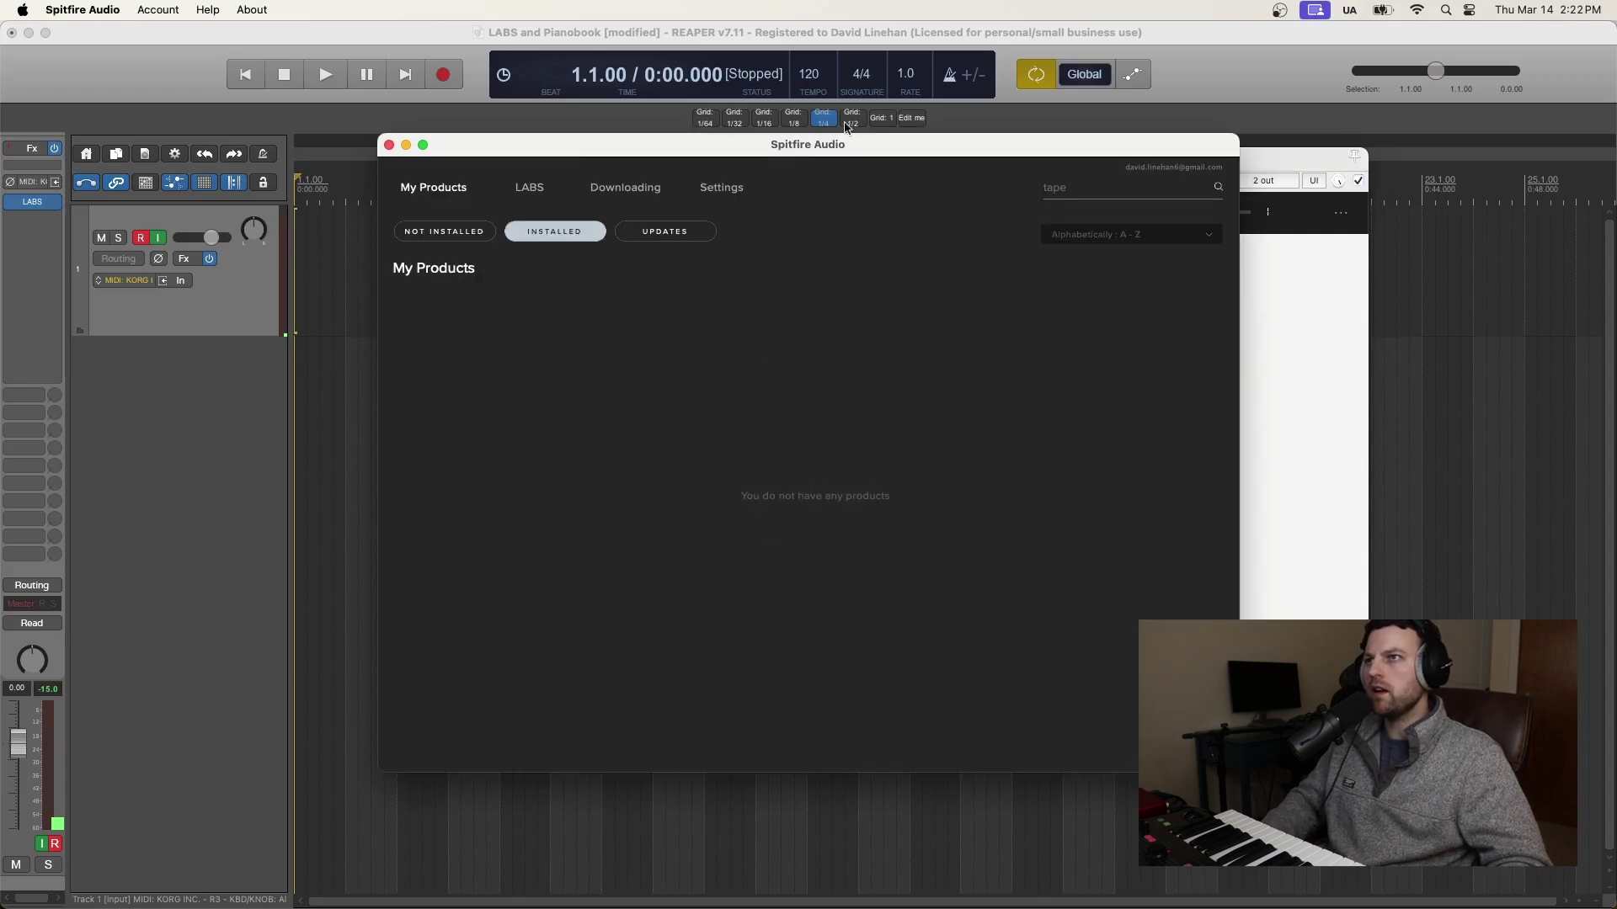
key("super+Tab")
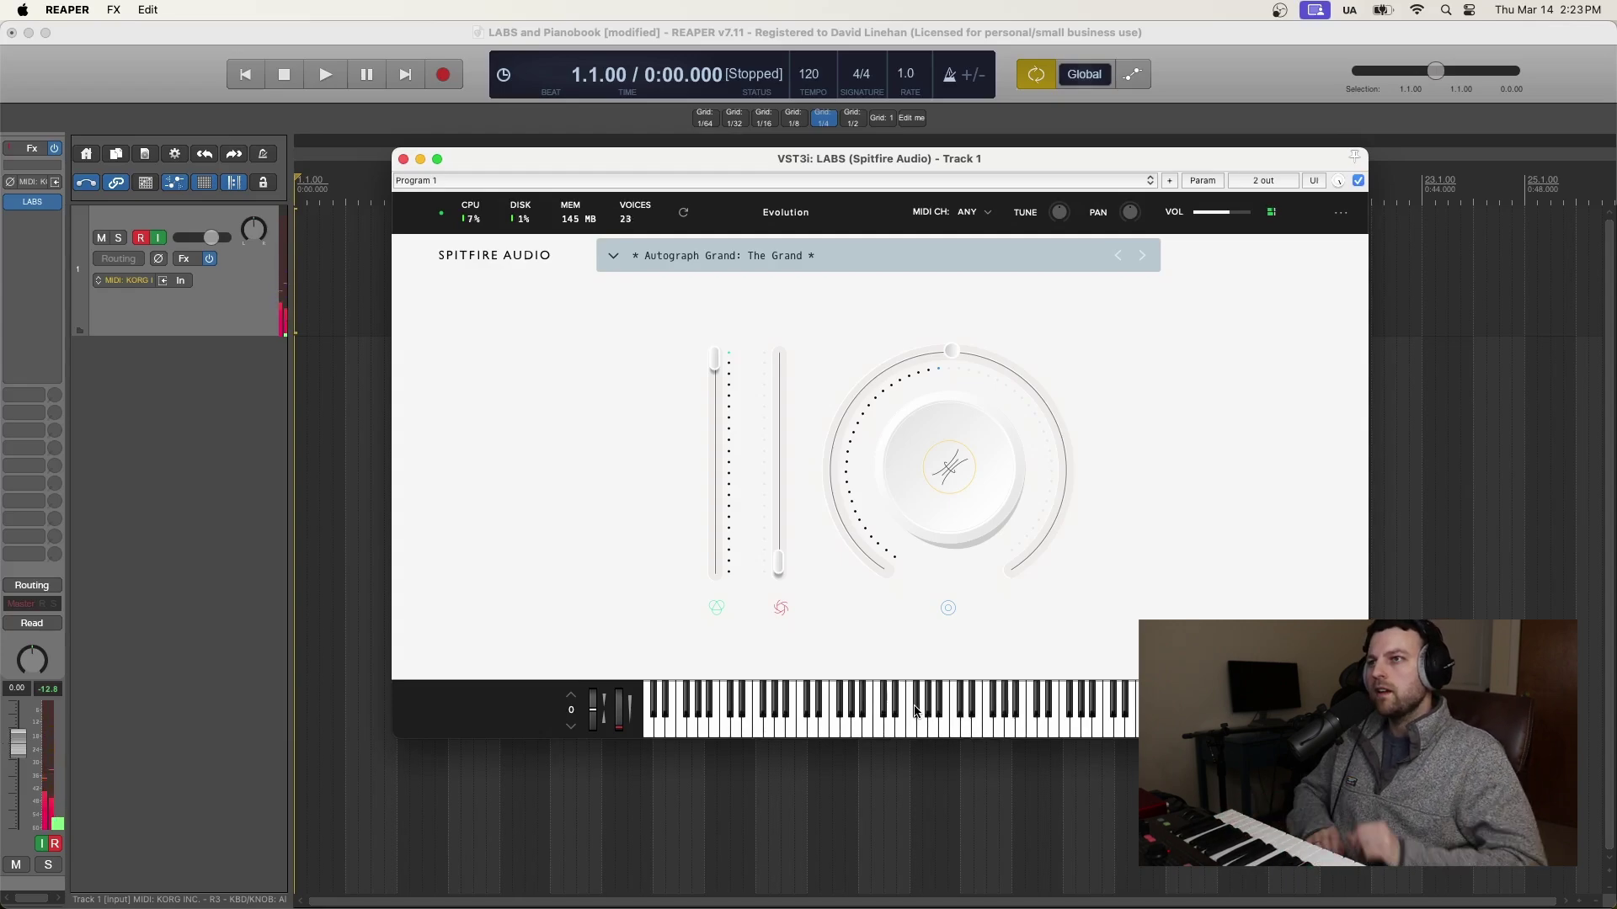
left_click(613, 255)
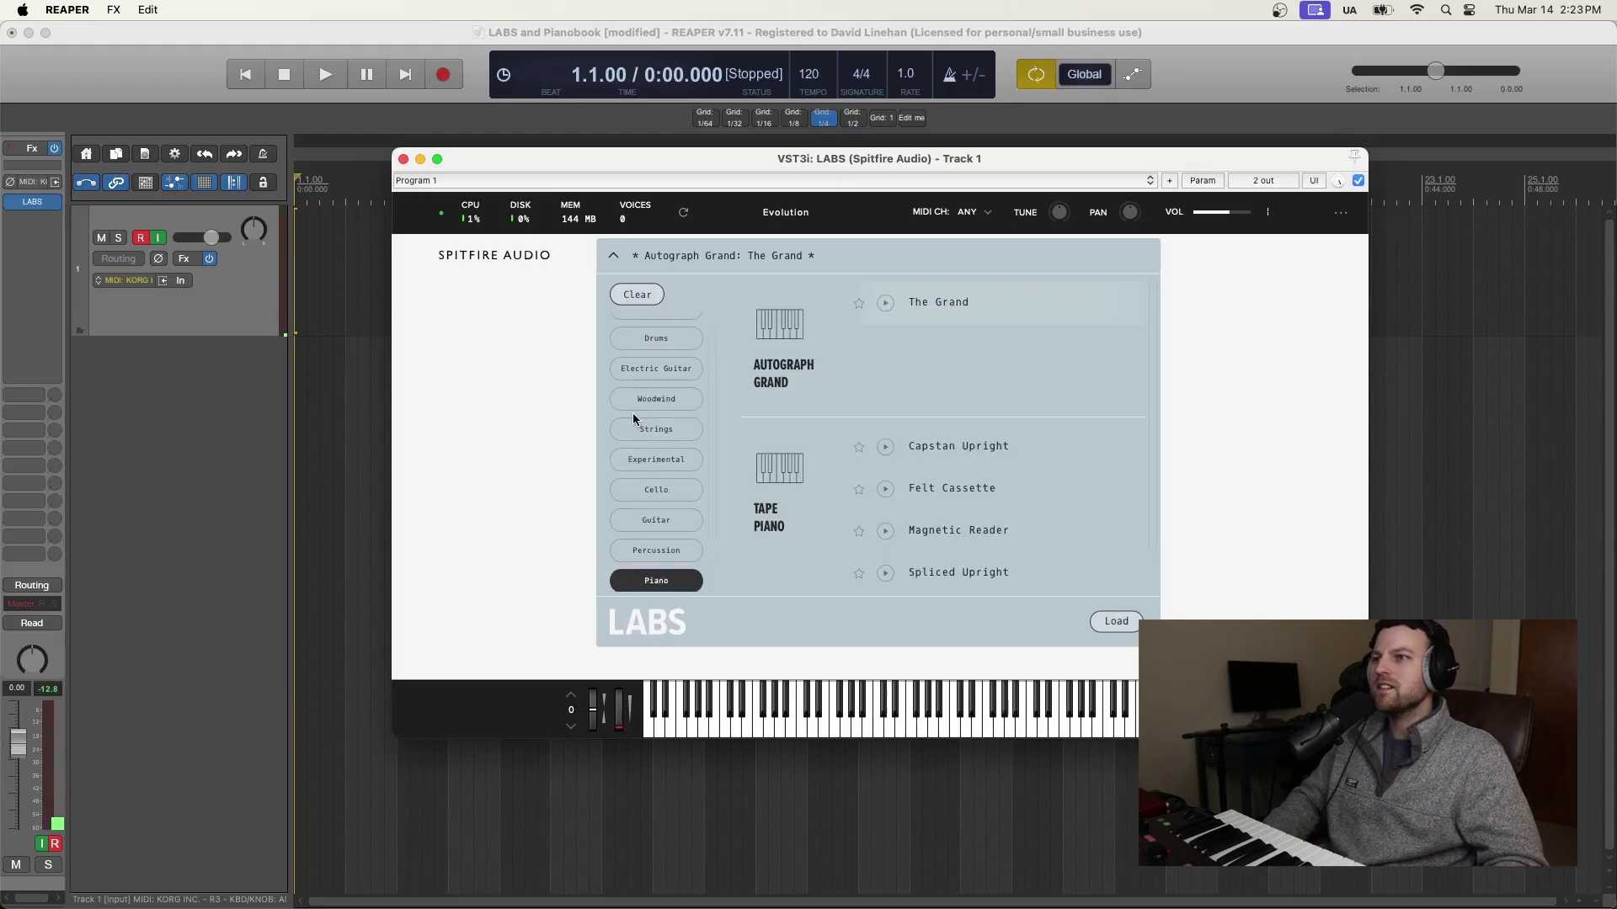
- Switch to Chrome, open the LABS page on the Spitfire Audio site, and examine its instrument categories and catalogue
key("super+Tab")
key("super+Tab")
key("super+Tab")
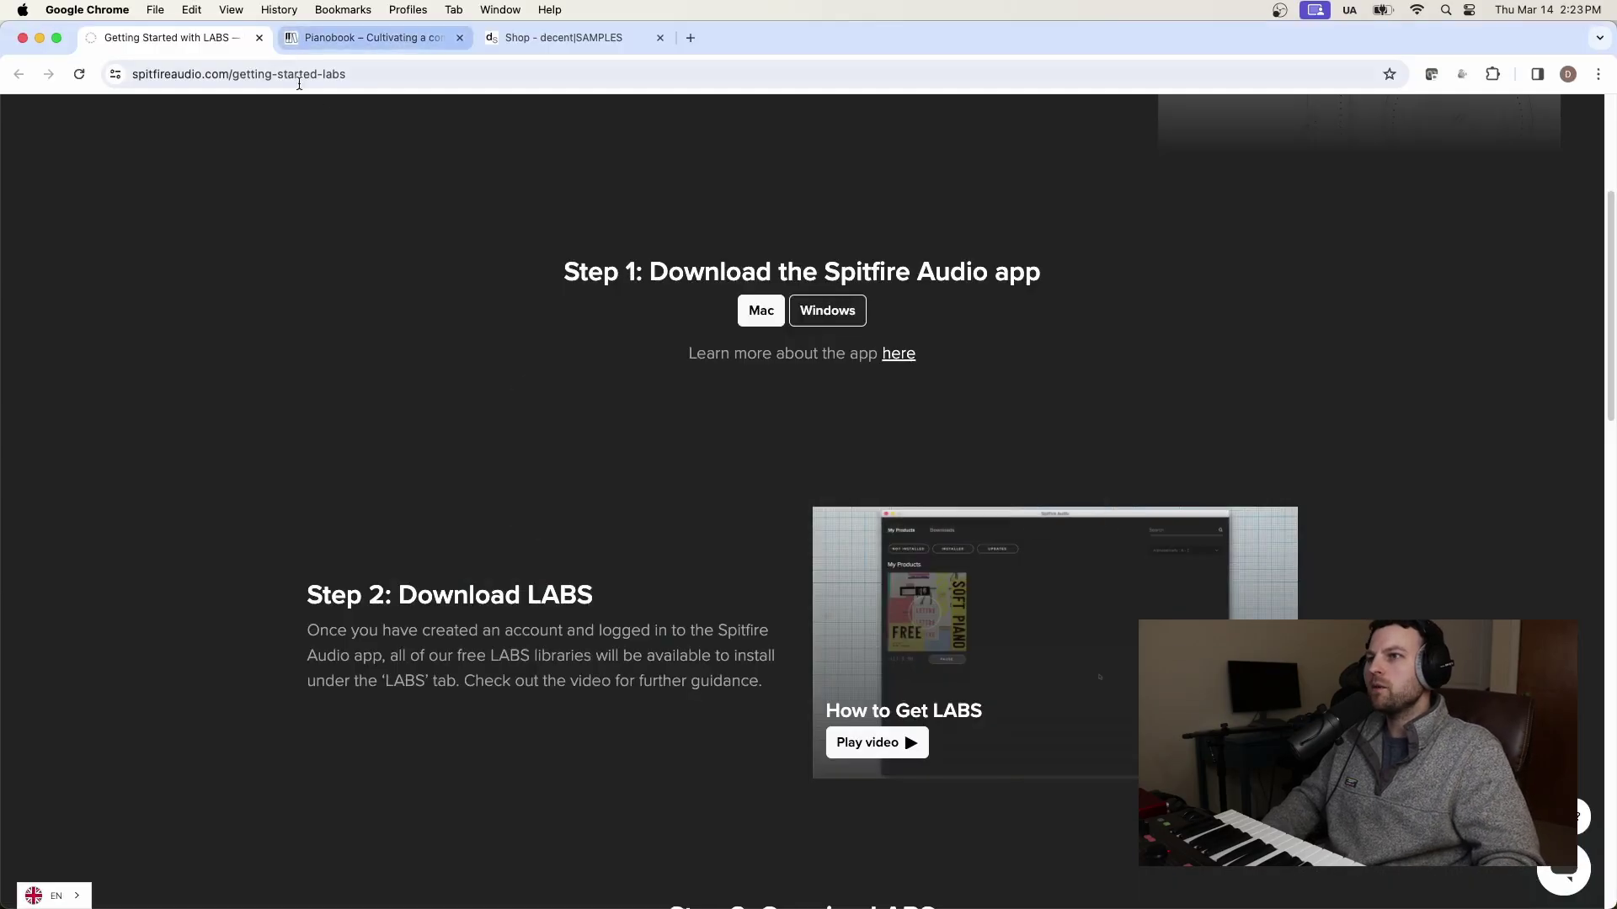
scroll(571, 409, "up", 2)
left_click(556, 218)
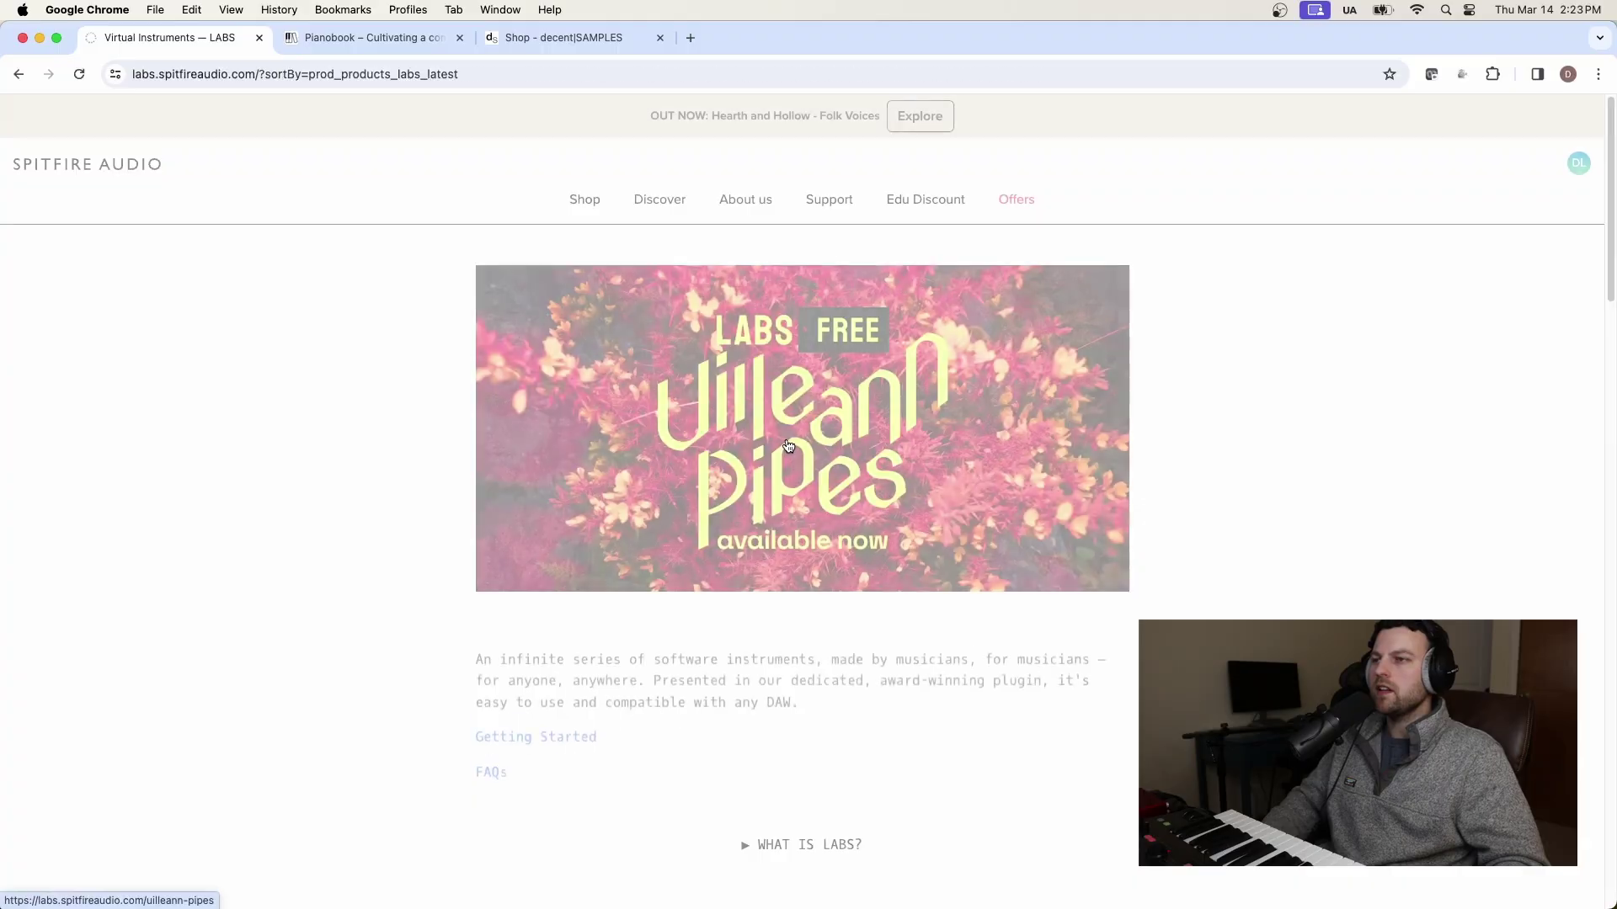
scroll(534, 589, "down", 1)
scroll(877, 498, "down", 3)
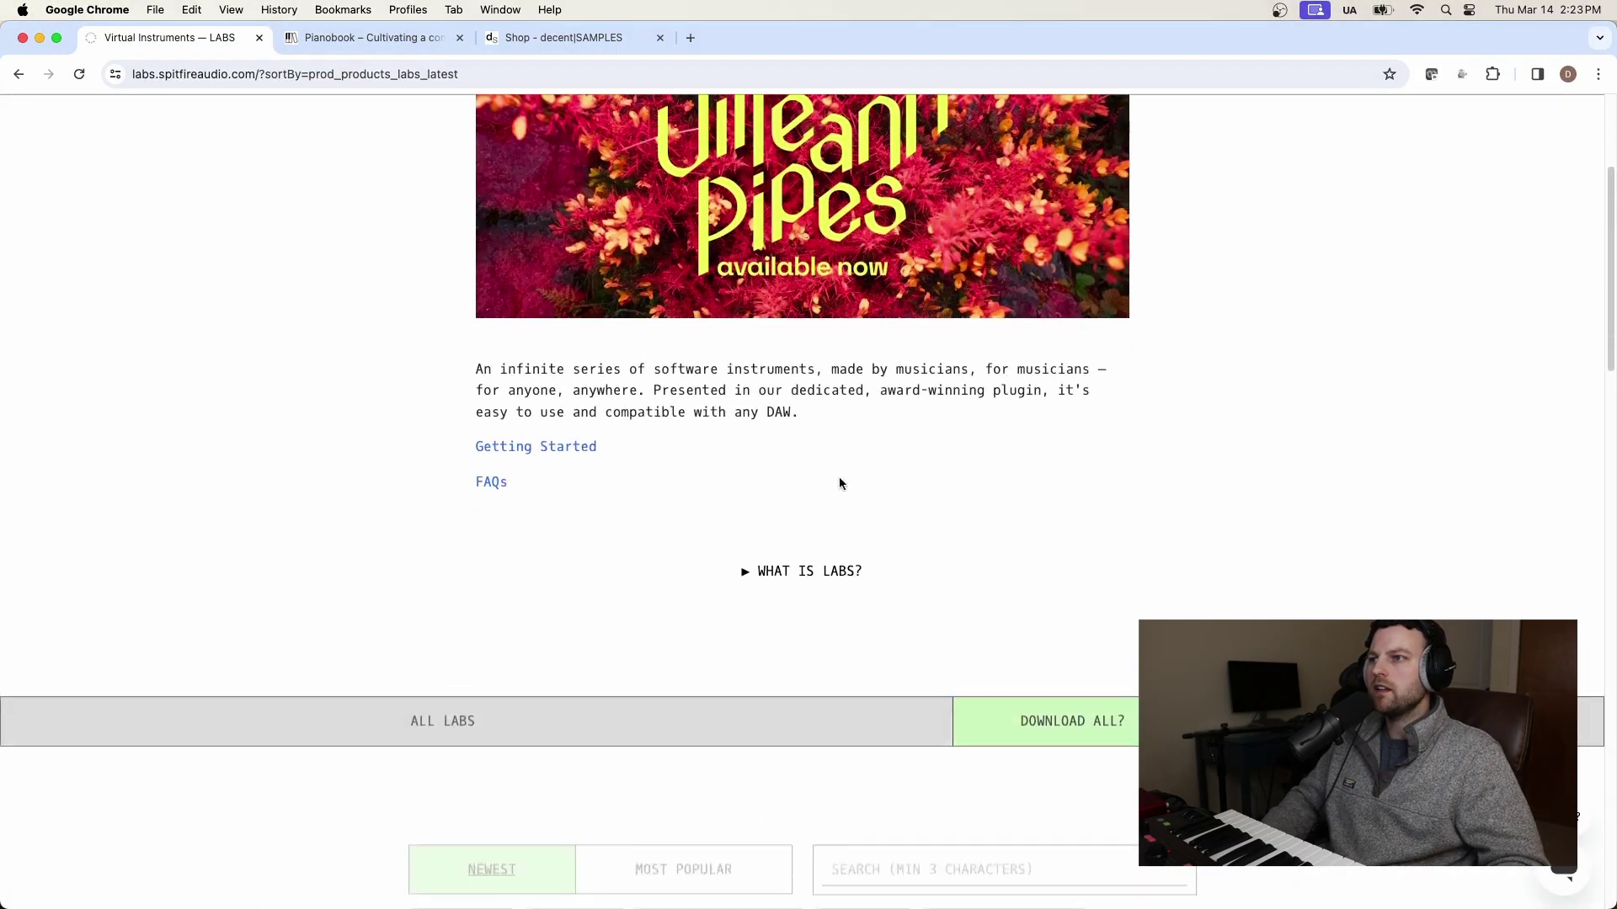
scroll(1127, 434, "down", 2)
scroll(1127, 433, "down", 1)
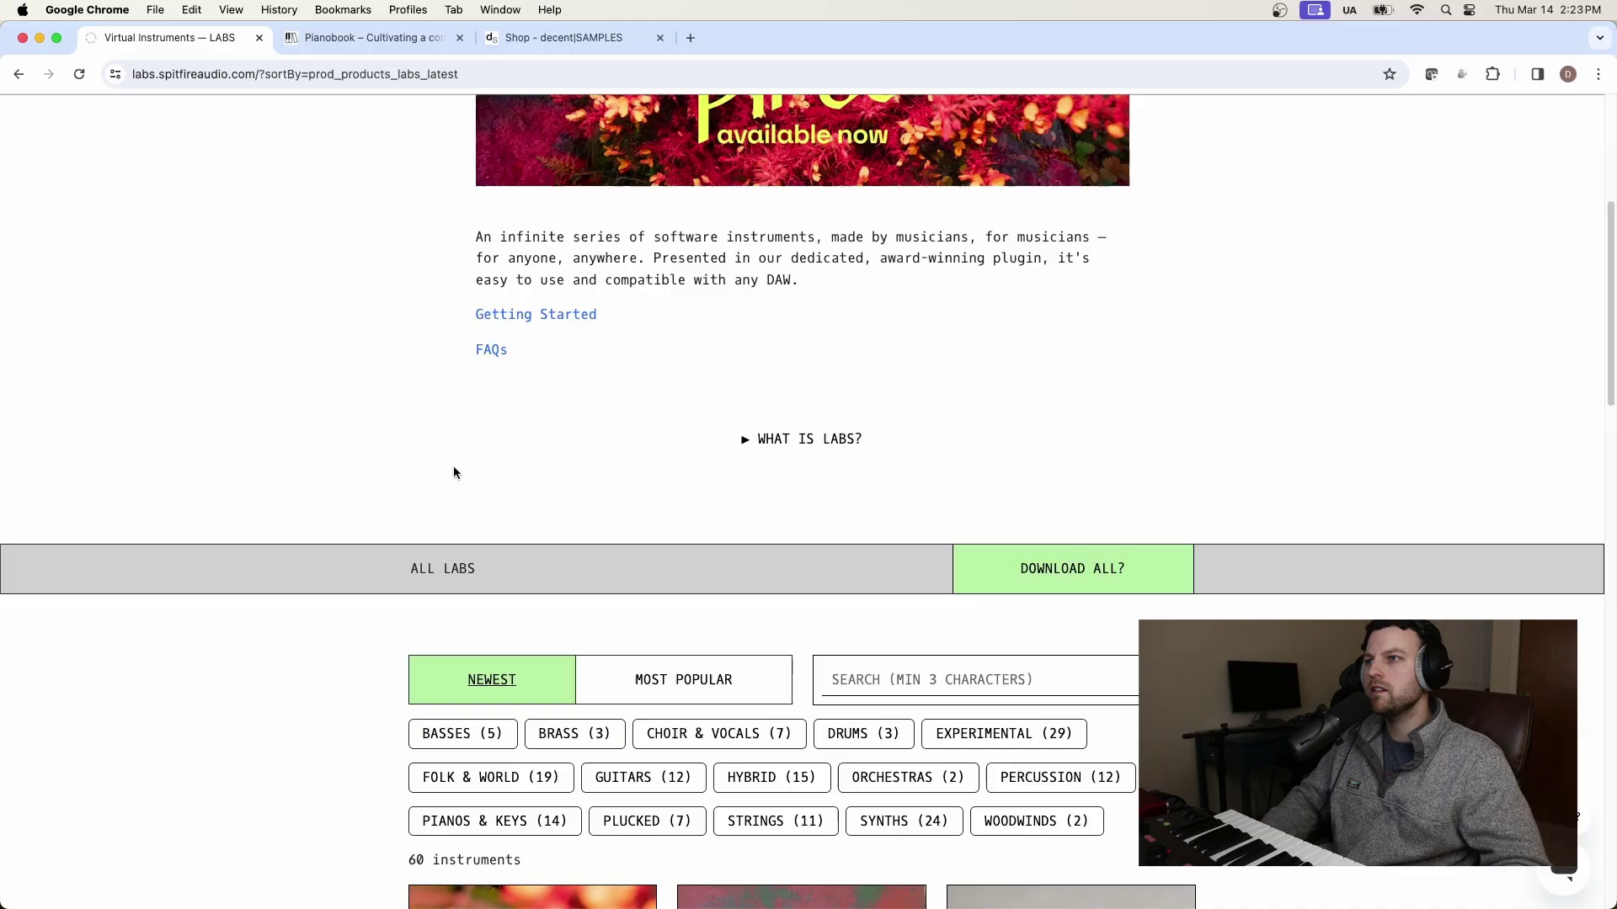
scroll(1070, 362, "down", 5)
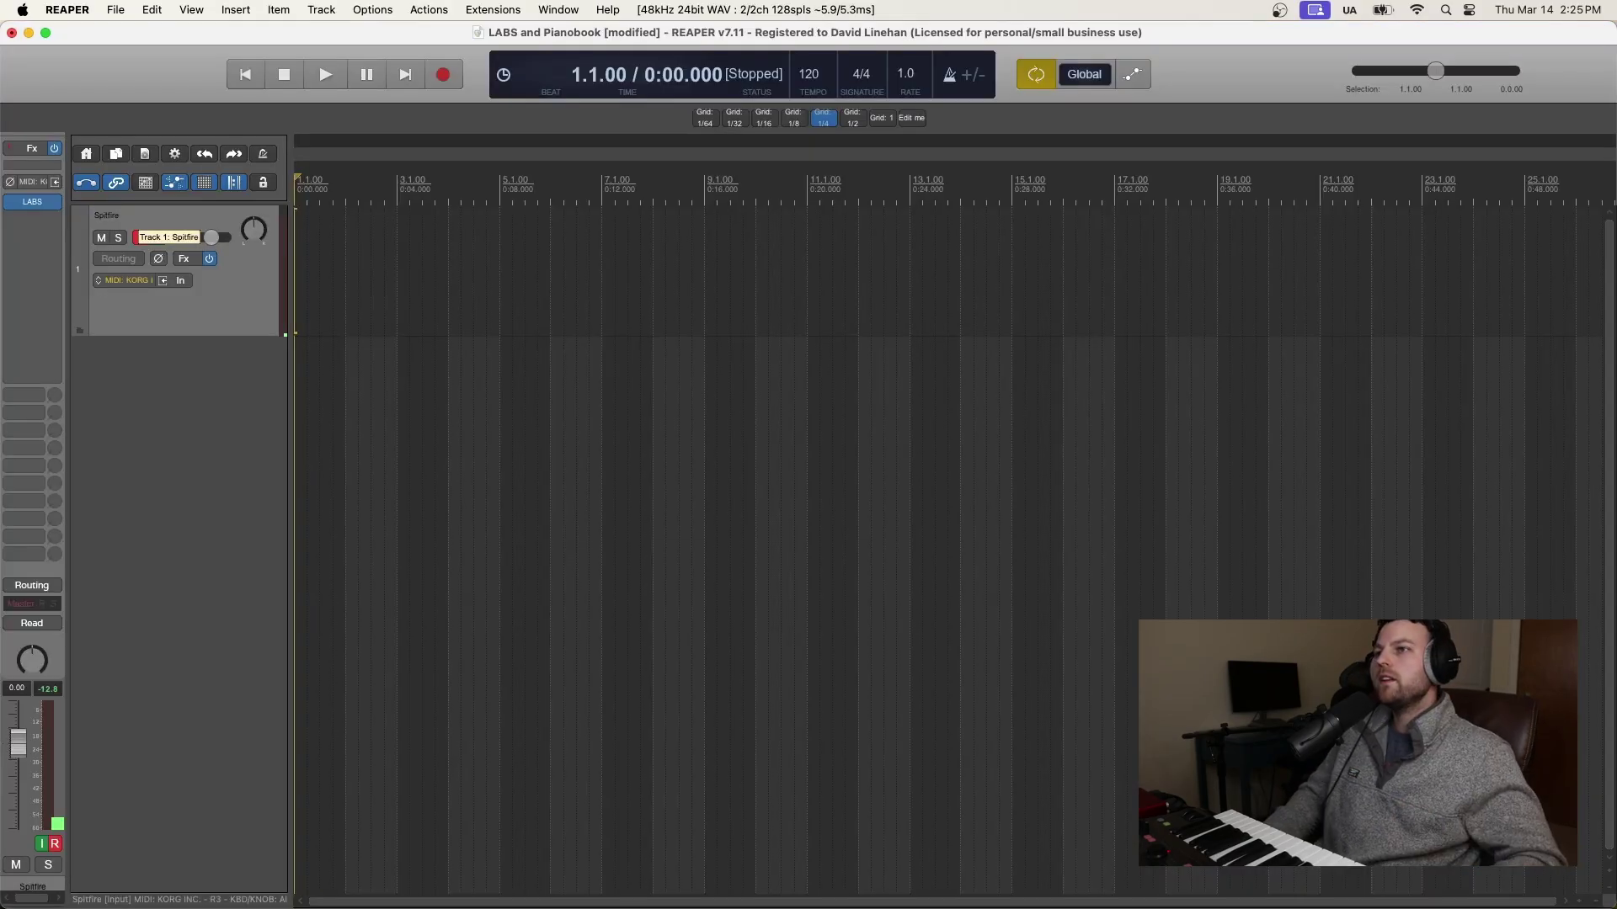
- Switch to REAPER and name track 1 Spitfire
key("super+Tab")
left_click(123, 214)
- Return to Chrome and open the Pianobook site from Spitfire Audio's Discover Sounds page
key("super+Tab")
key("super+Tab")
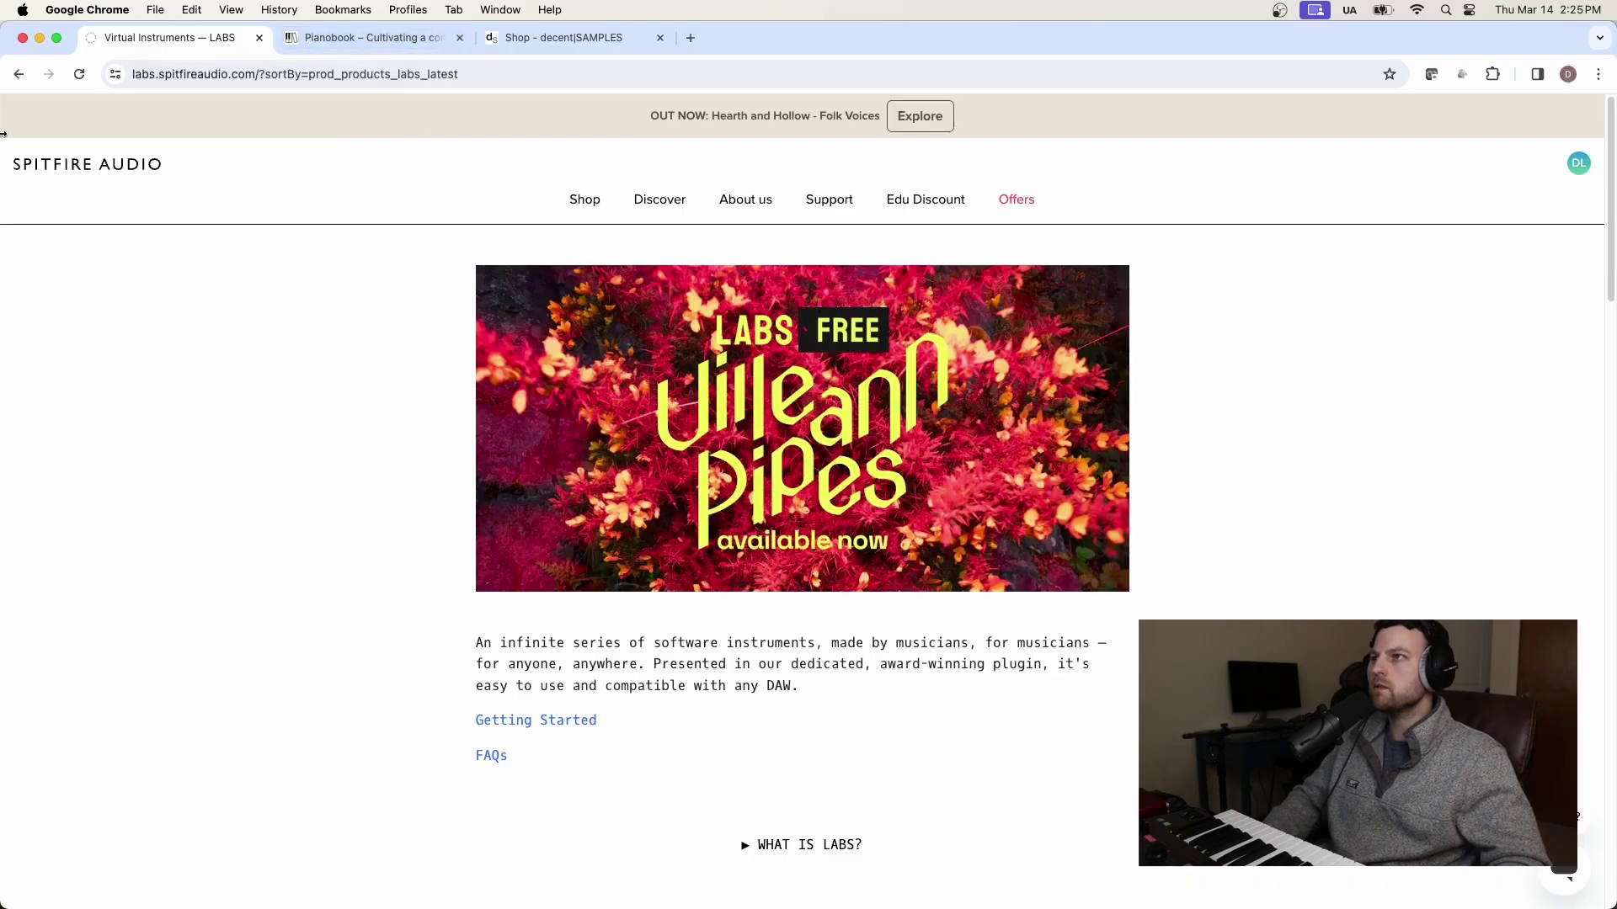
left_click(660, 198)
scroll(841, 371, "down", 1)
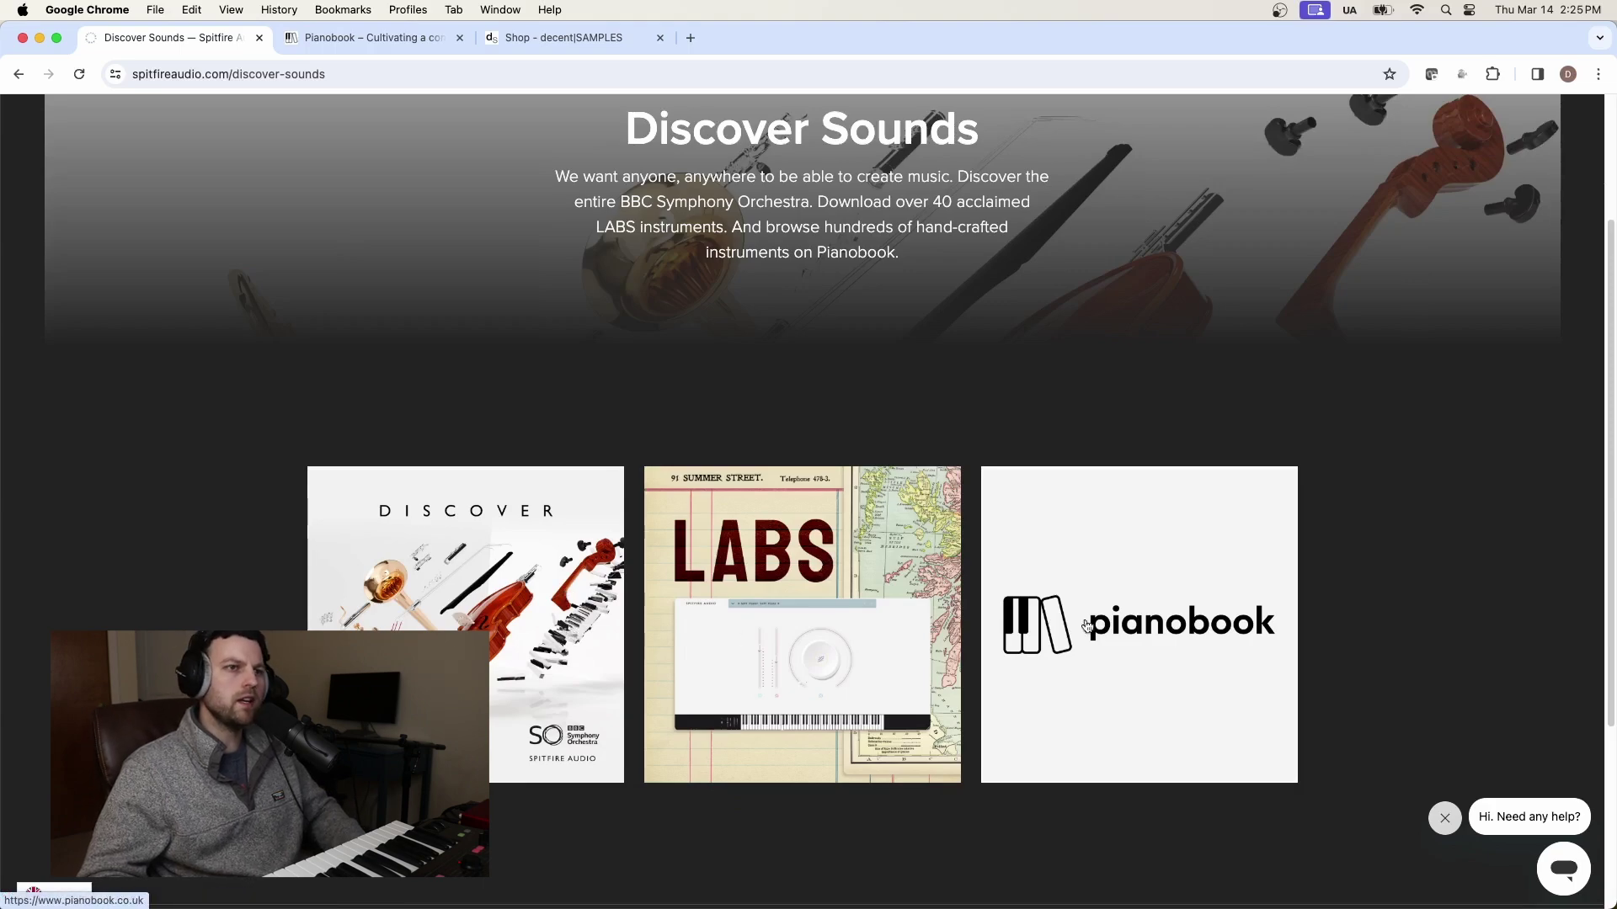
left_click(1204, 583)
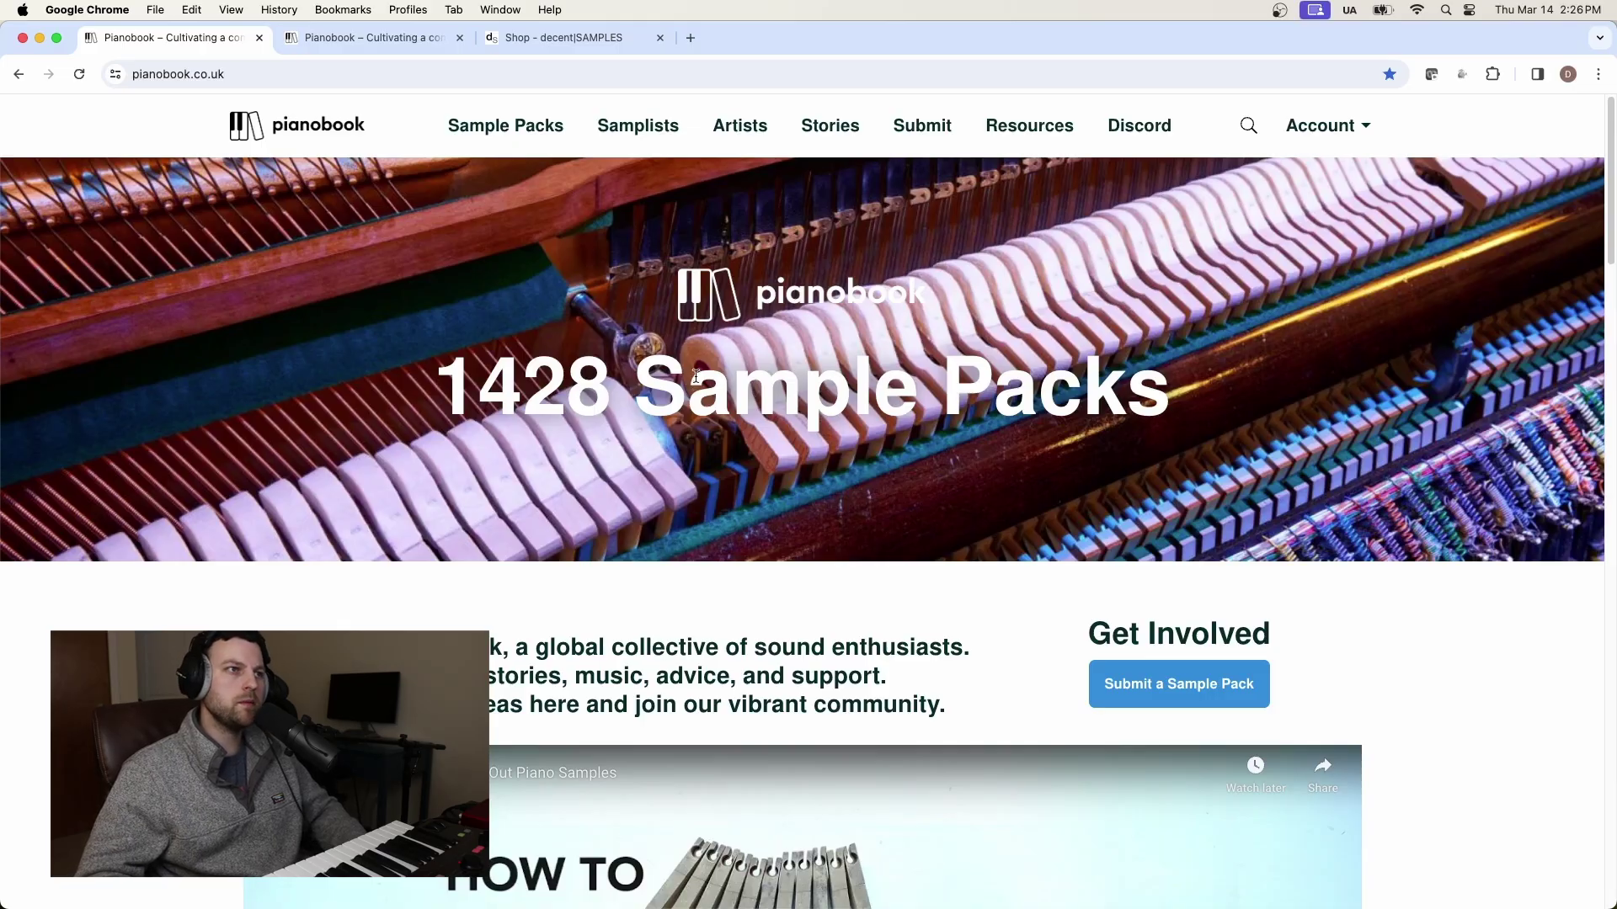
mouse_move(492, 125)
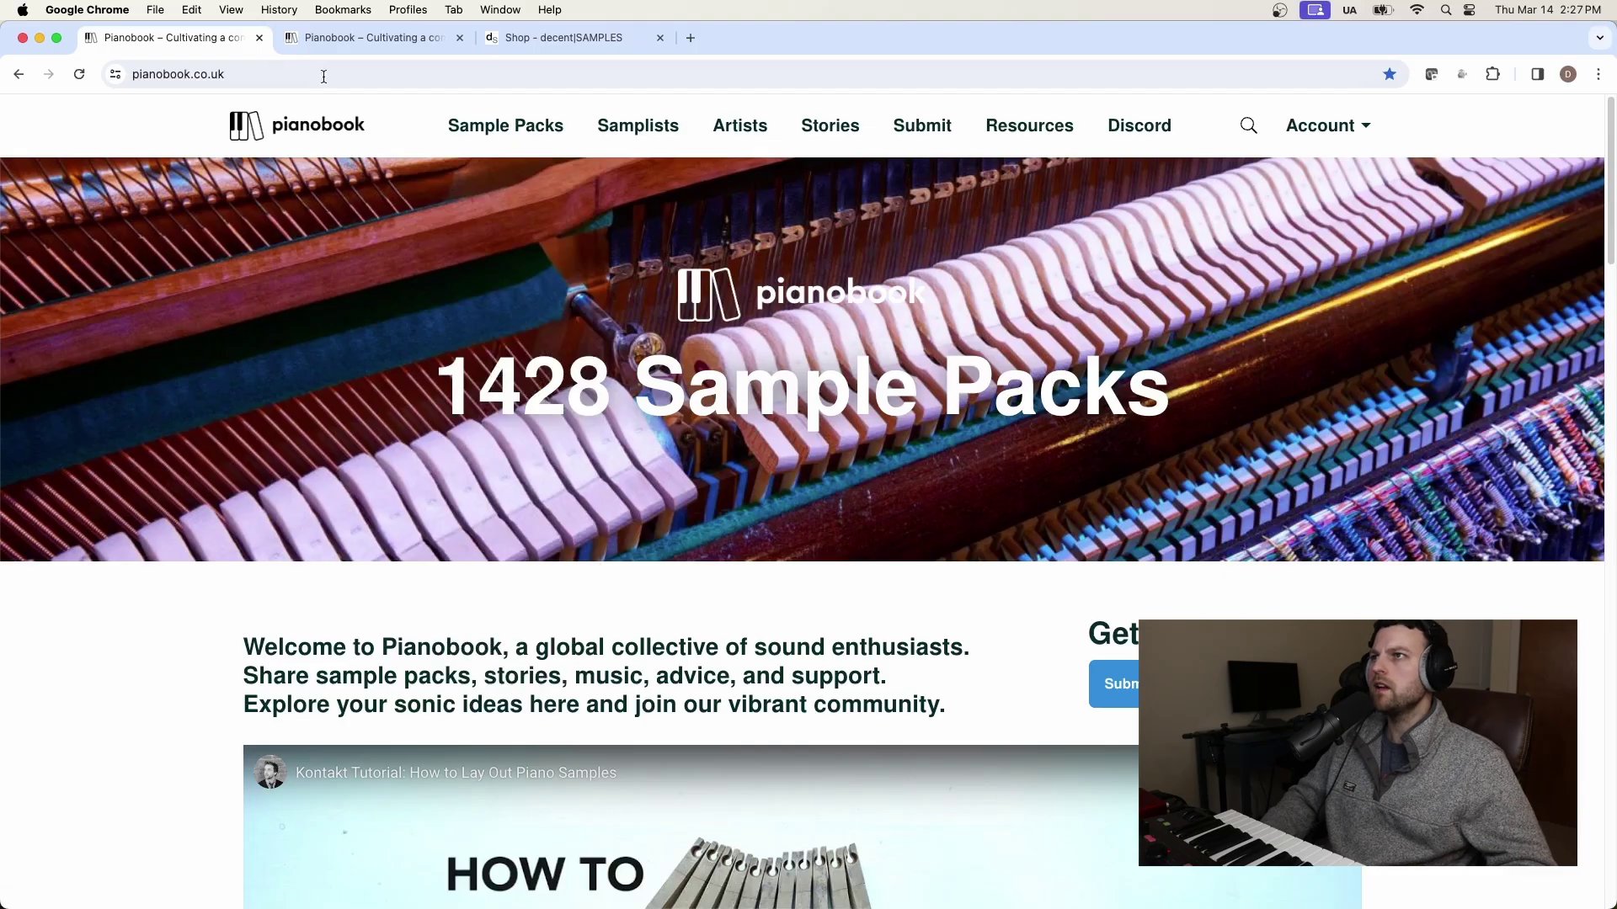
- Close the duplicate Pianobook page and open the free Decent Sampler Plugin download page on decentsamples.com
left_click(458, 37)
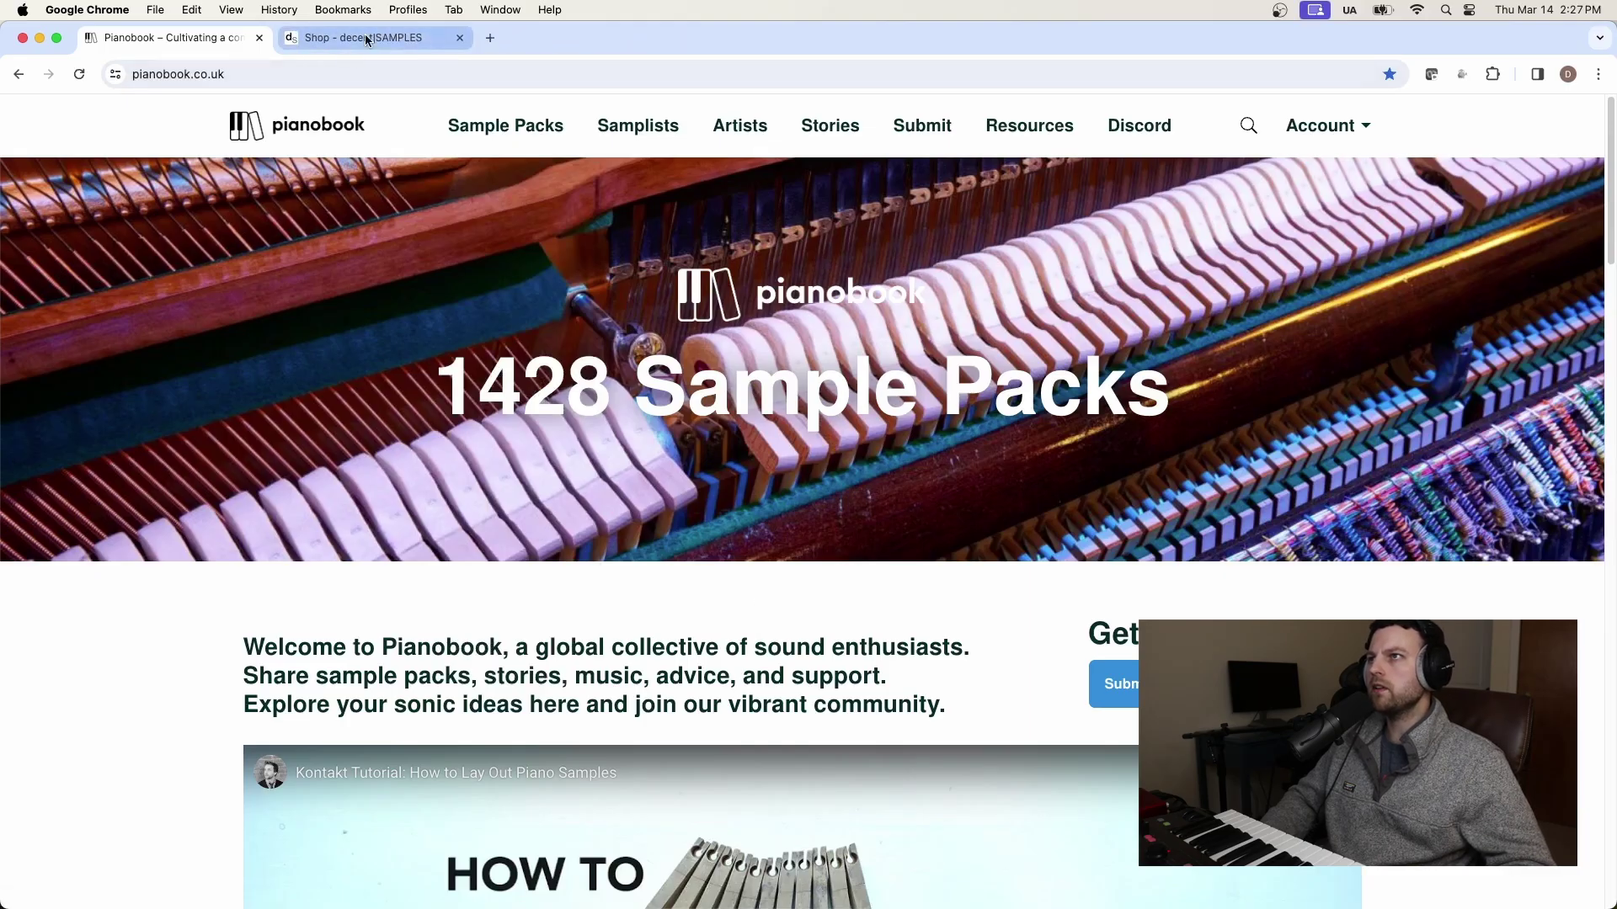
left_click(364, 38)
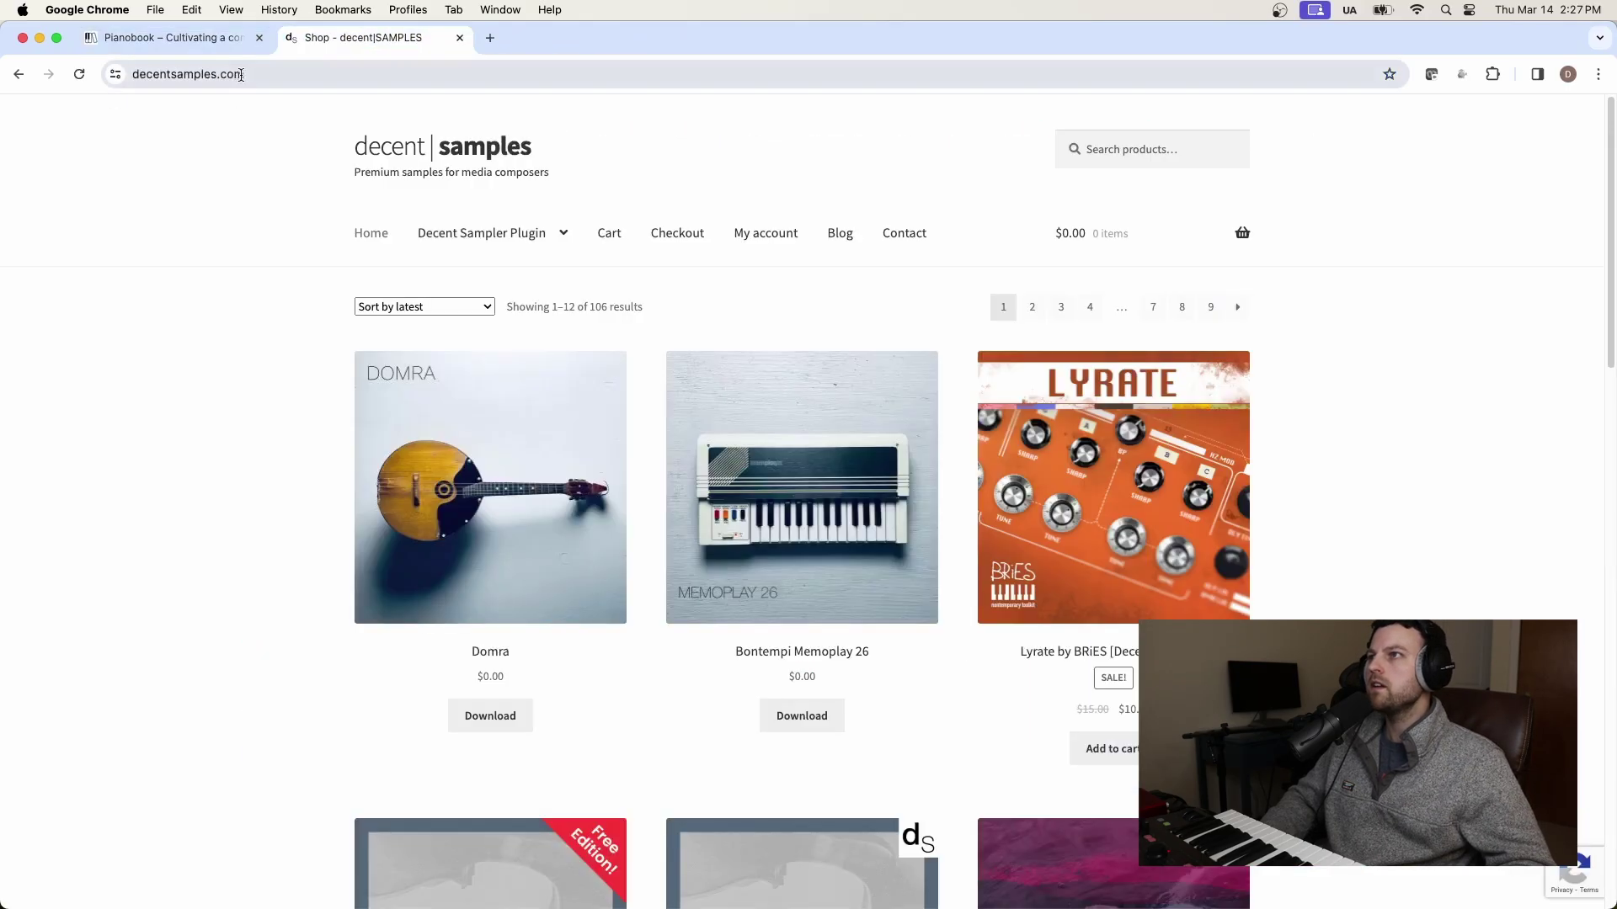
left_click(228, 75)
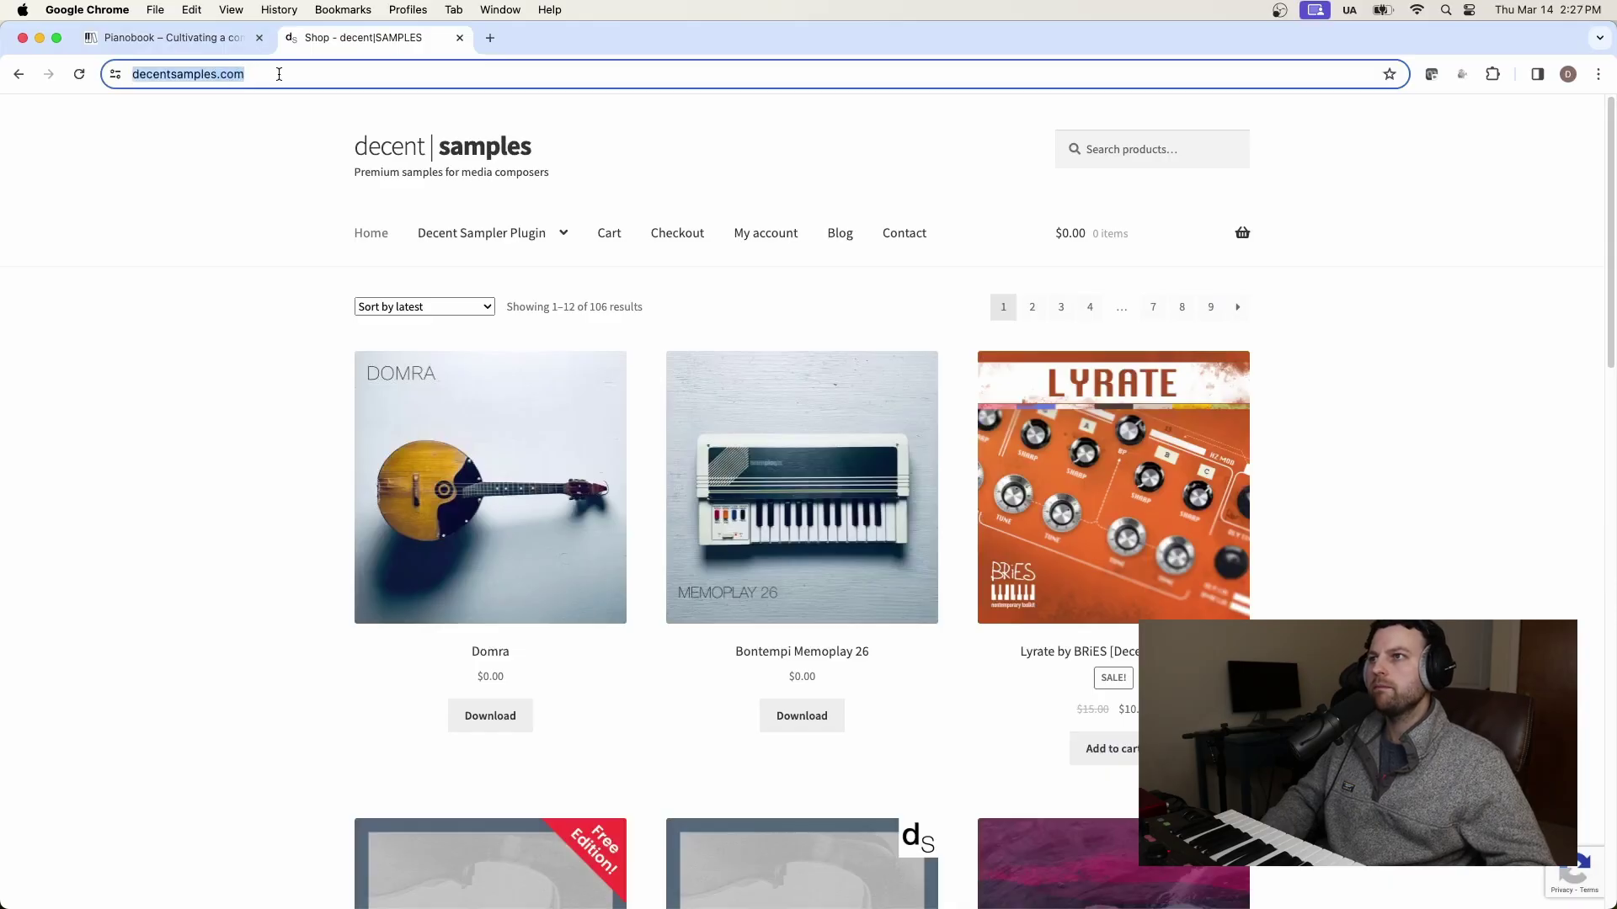
mouse_move(480, 233)
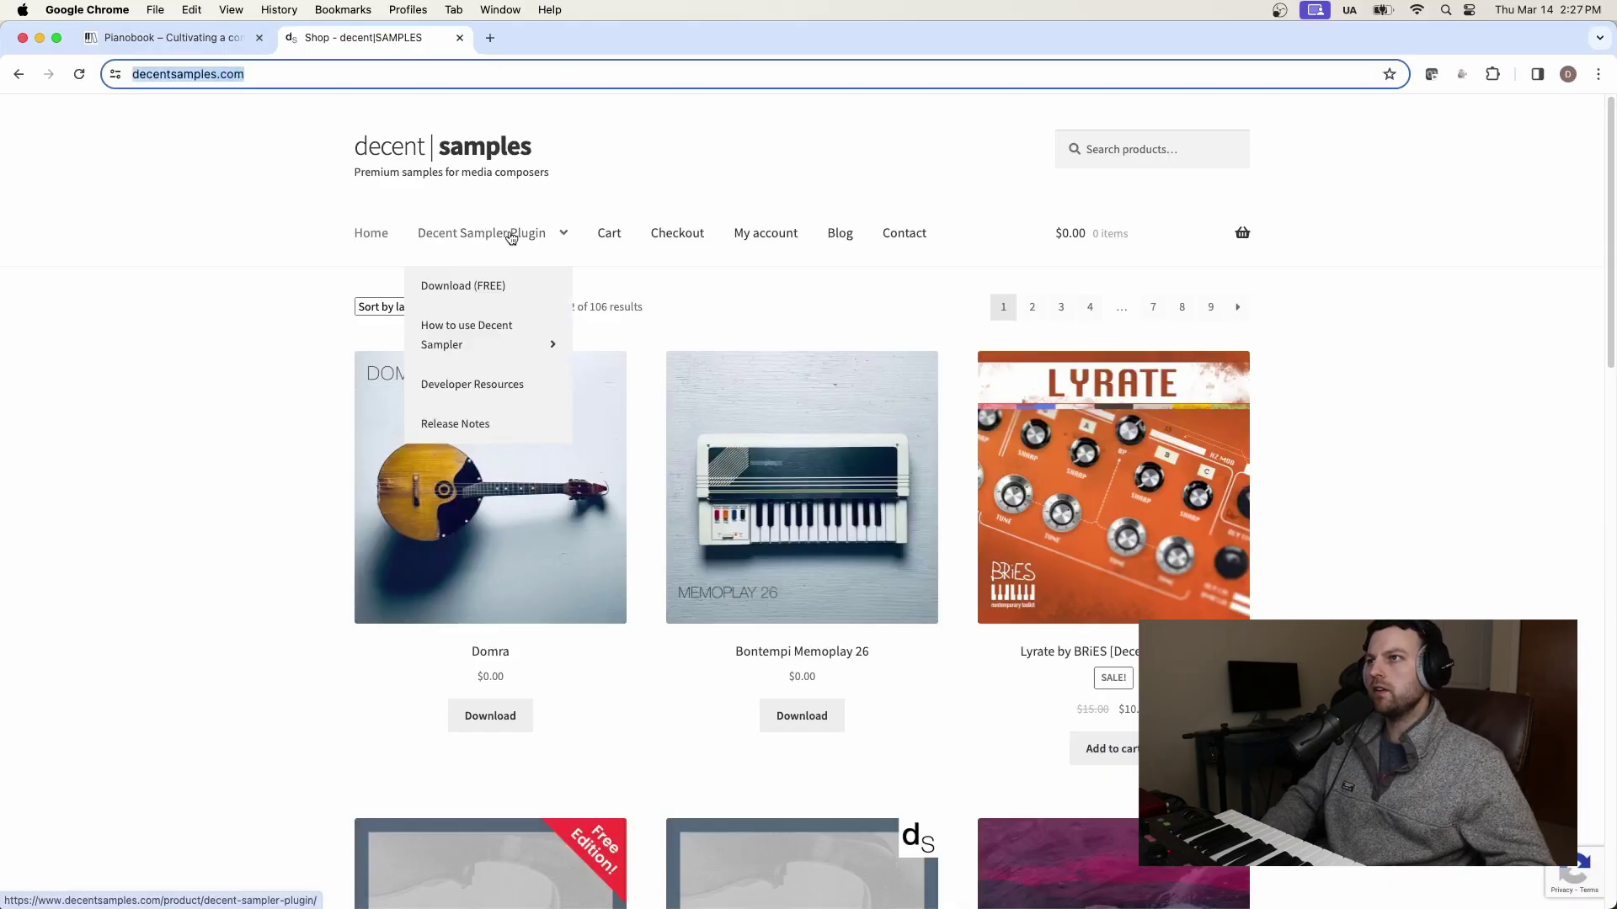
left_click(500, 288)
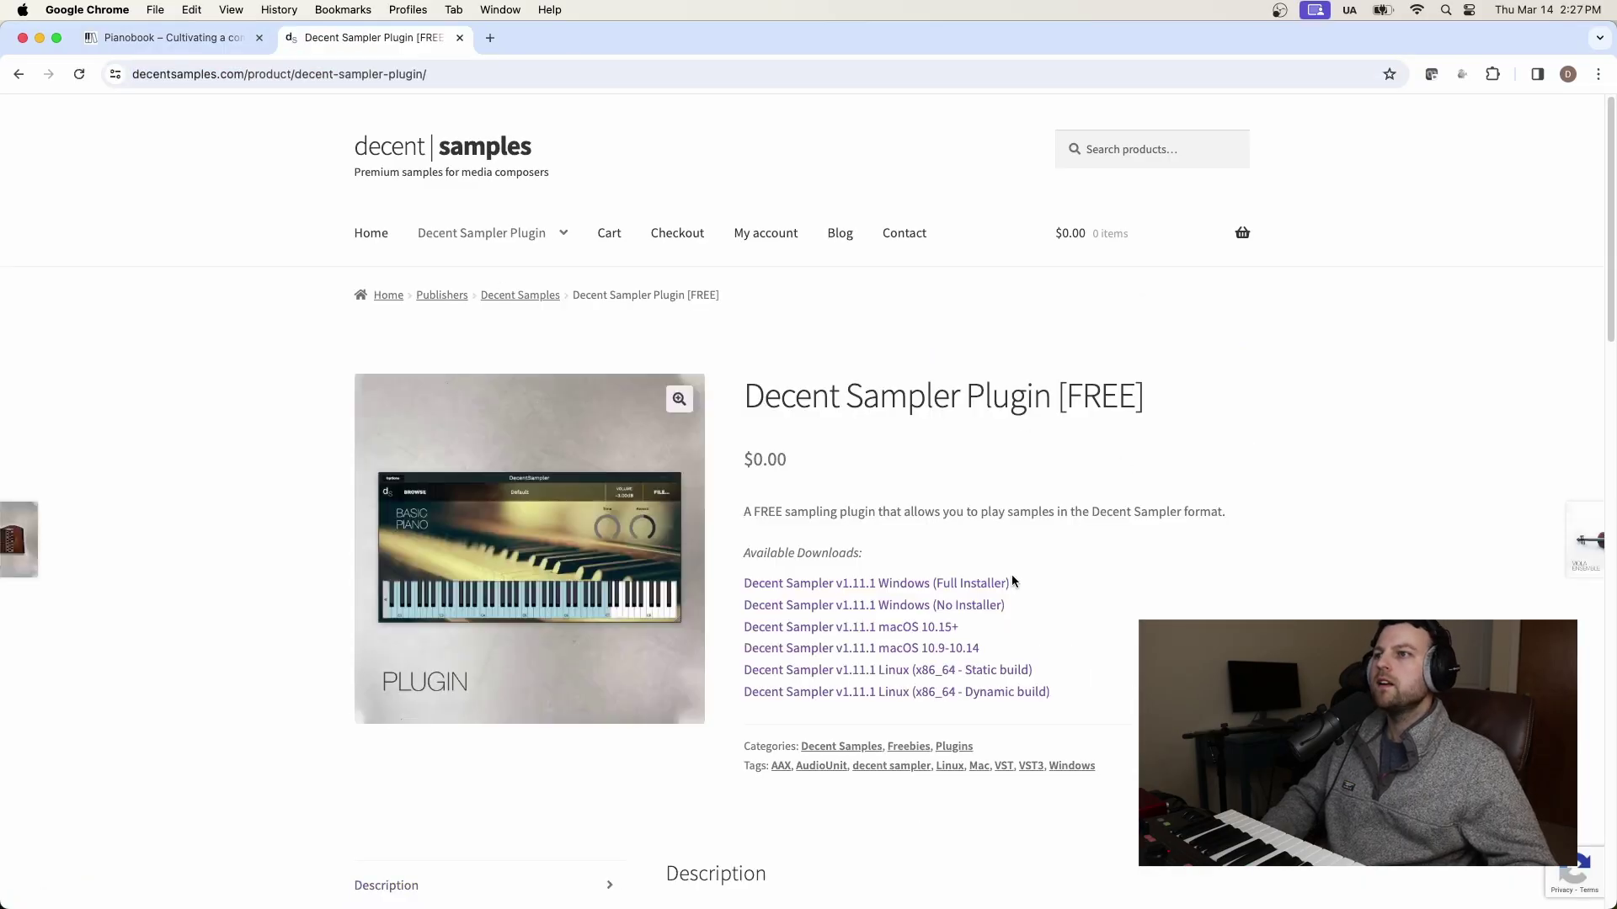
- Download Decent Sampler v1.11.1 for macOS 10.15+ and save the zip file in Downloads
left_click_drag(753, 461, 788, 458)
left_click(916, 488)
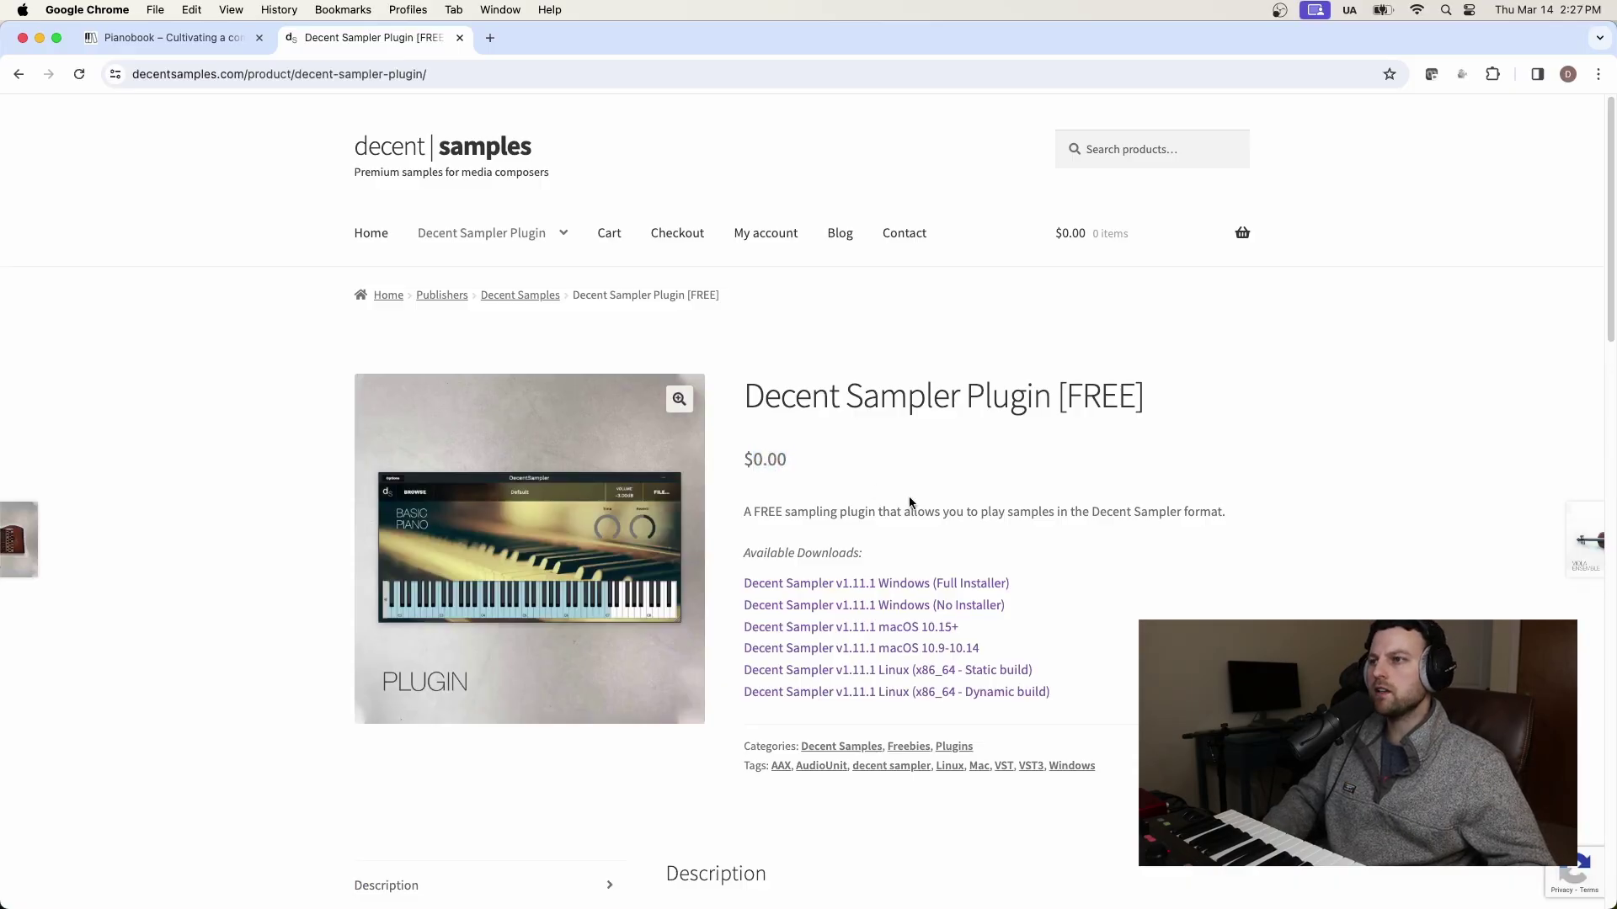
scroll(880, 546, "down", 1)
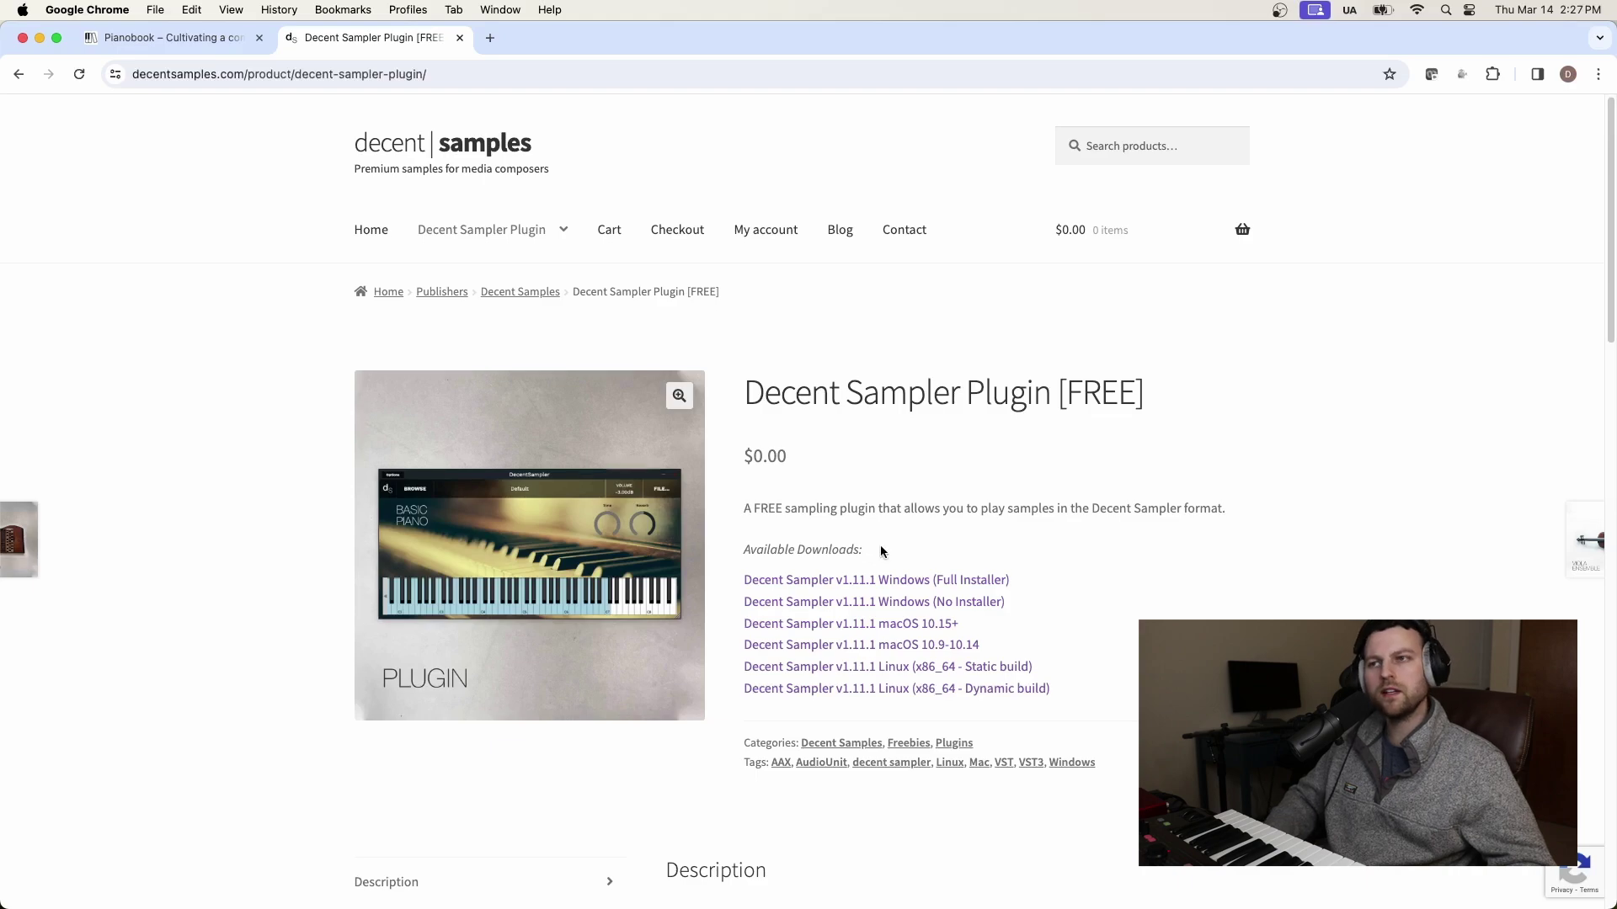
left_click(855, 627)
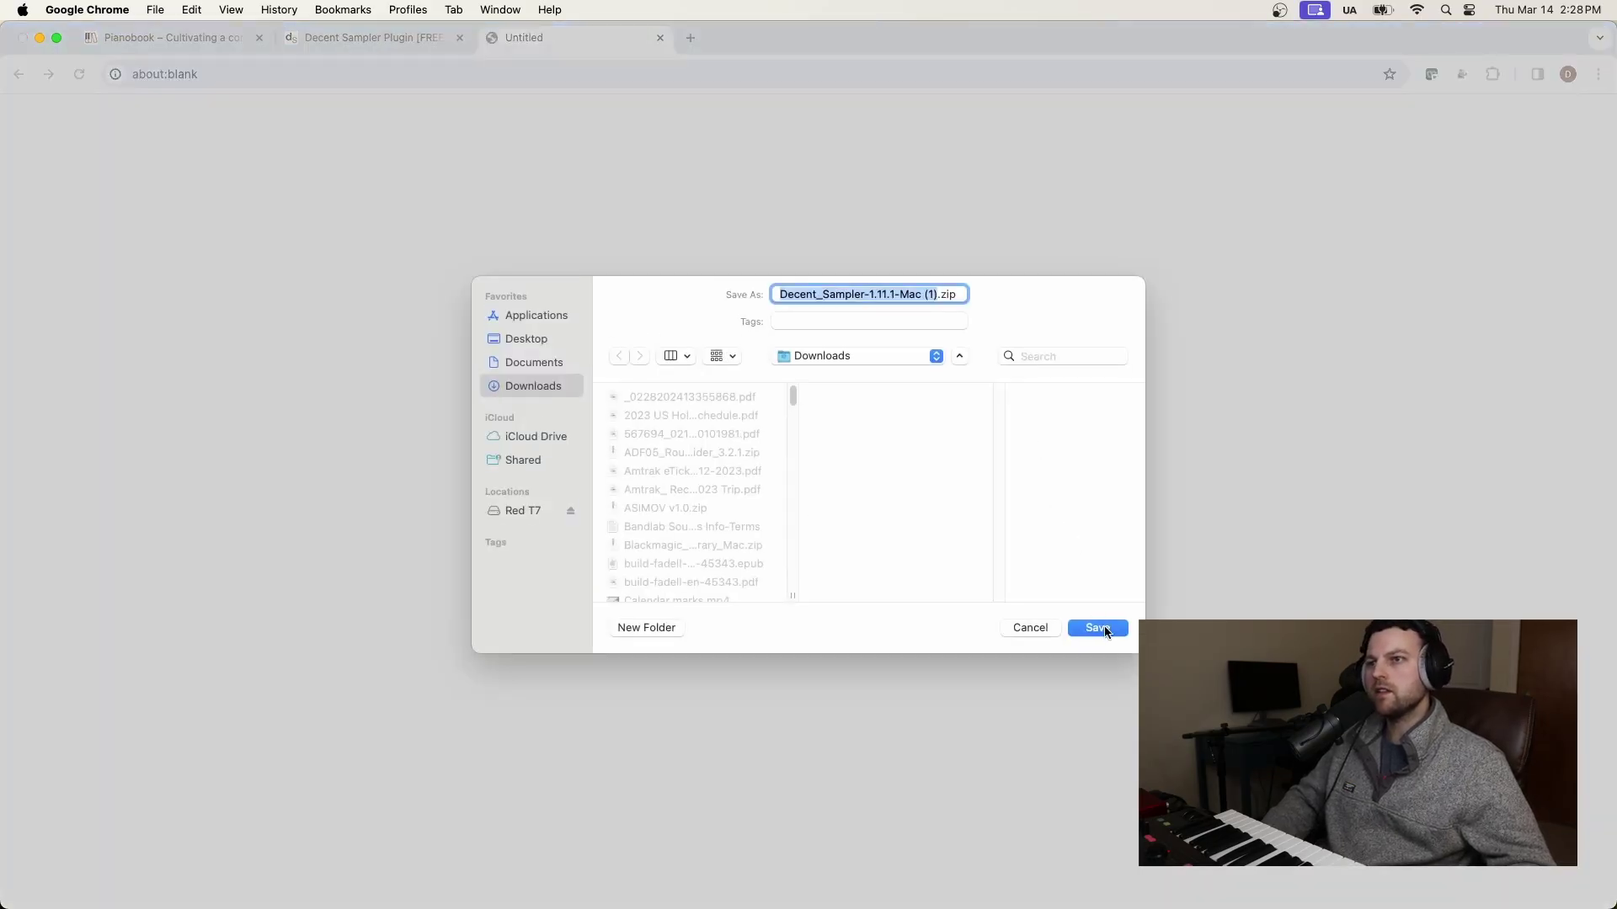
left_click(1099, 628)
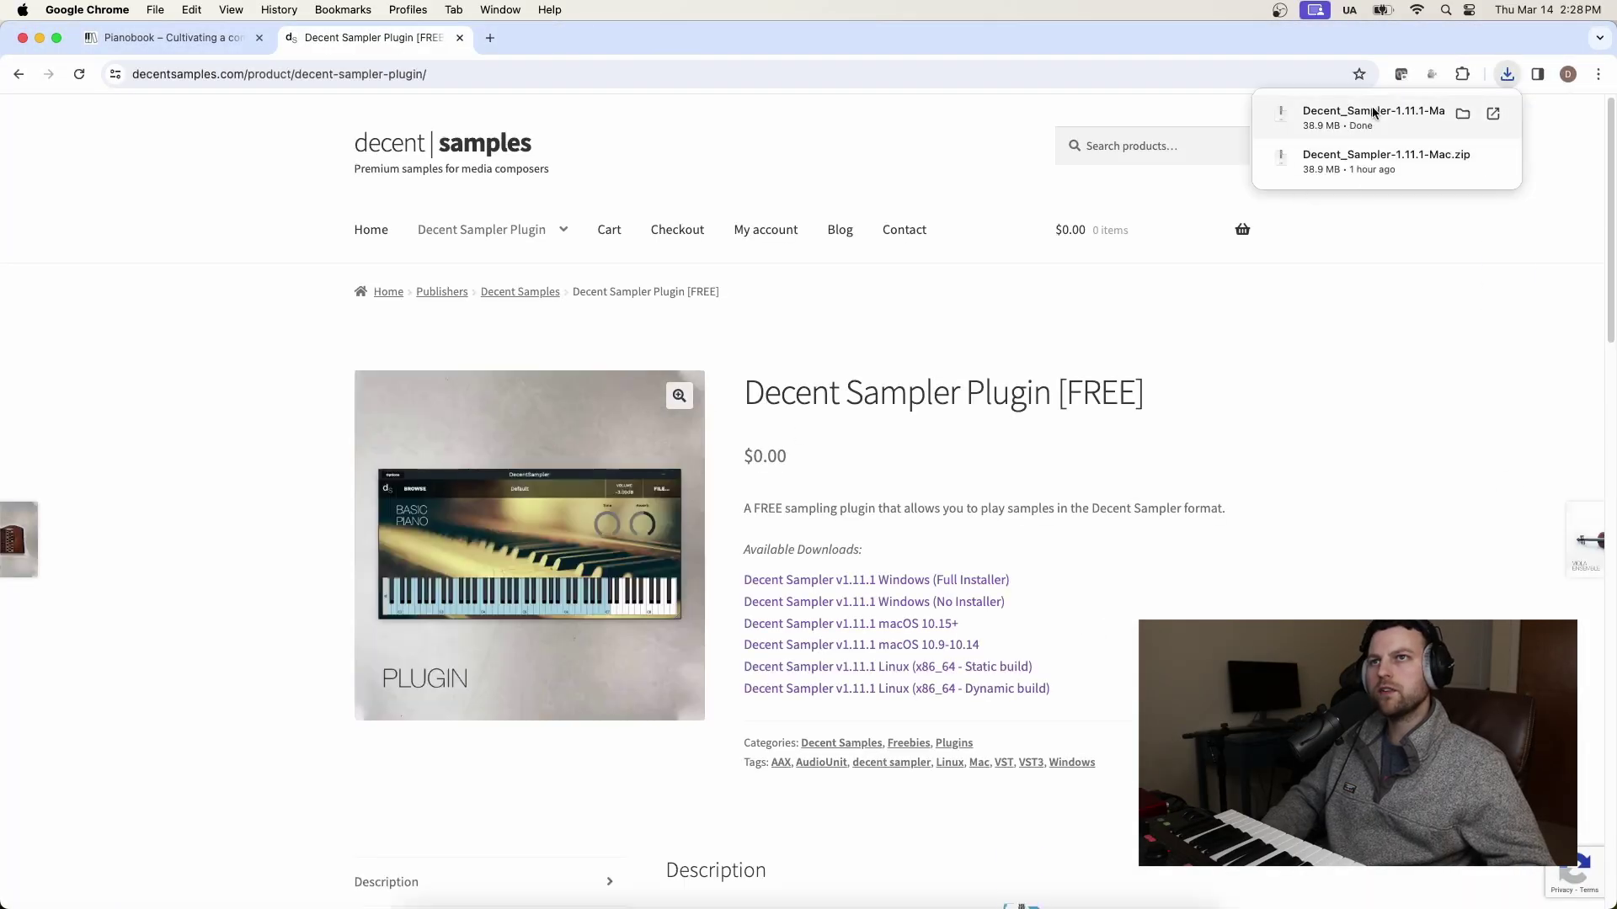
- Unpack the downloaded zip, try a standard Decent Sampler installation on Macintosh HD, and cancel it at the password request
left_click(1417, 129)
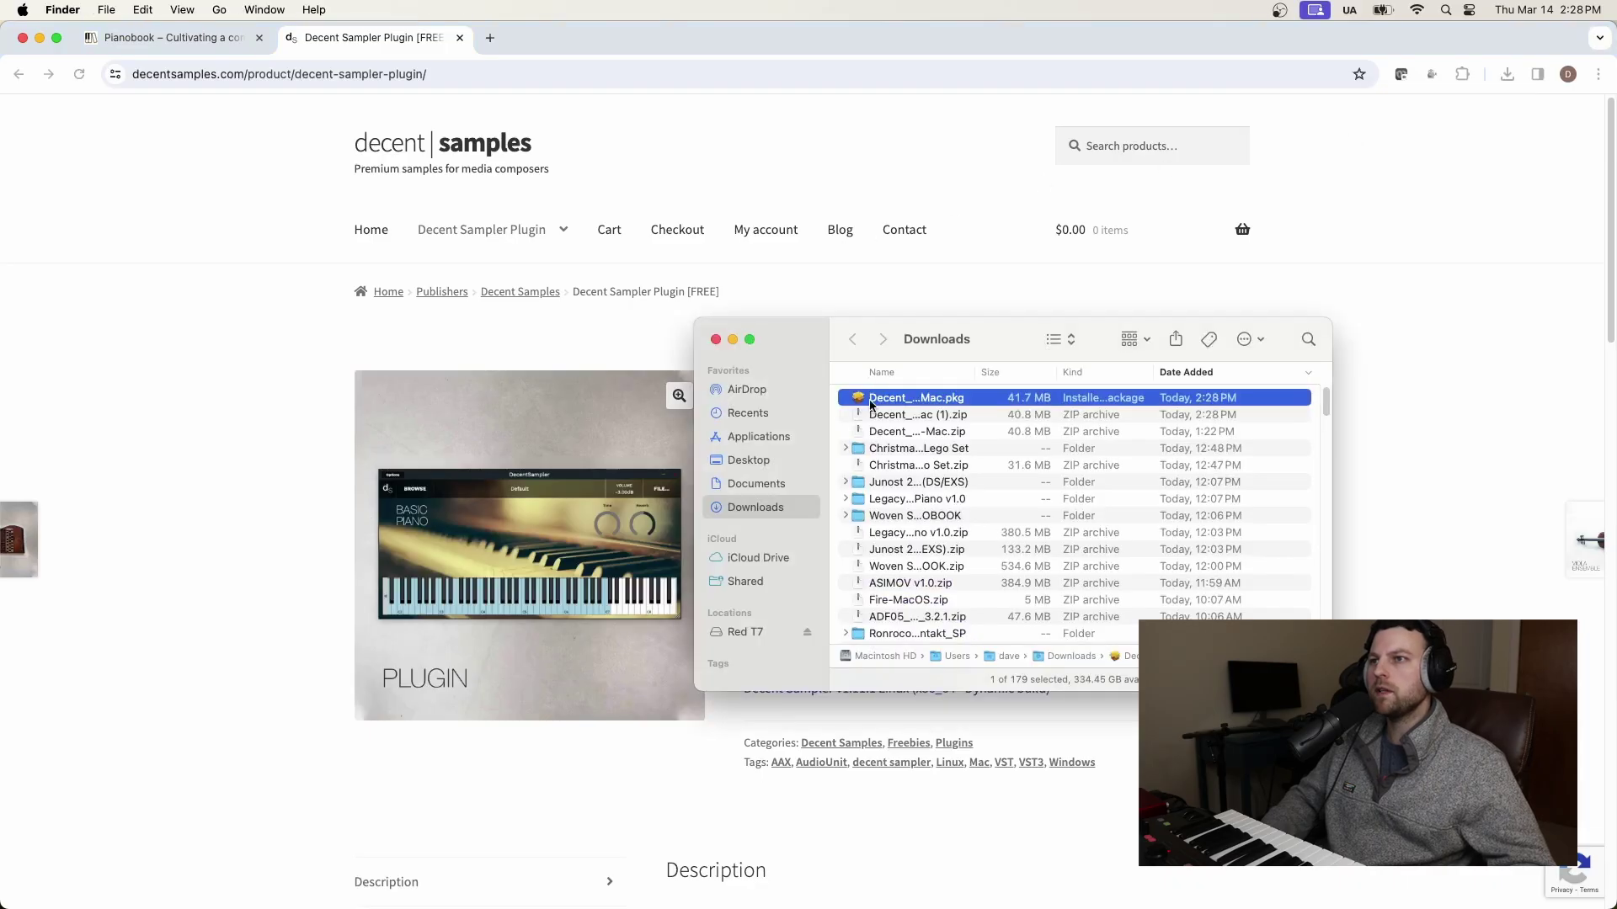
double_click(927, 399)
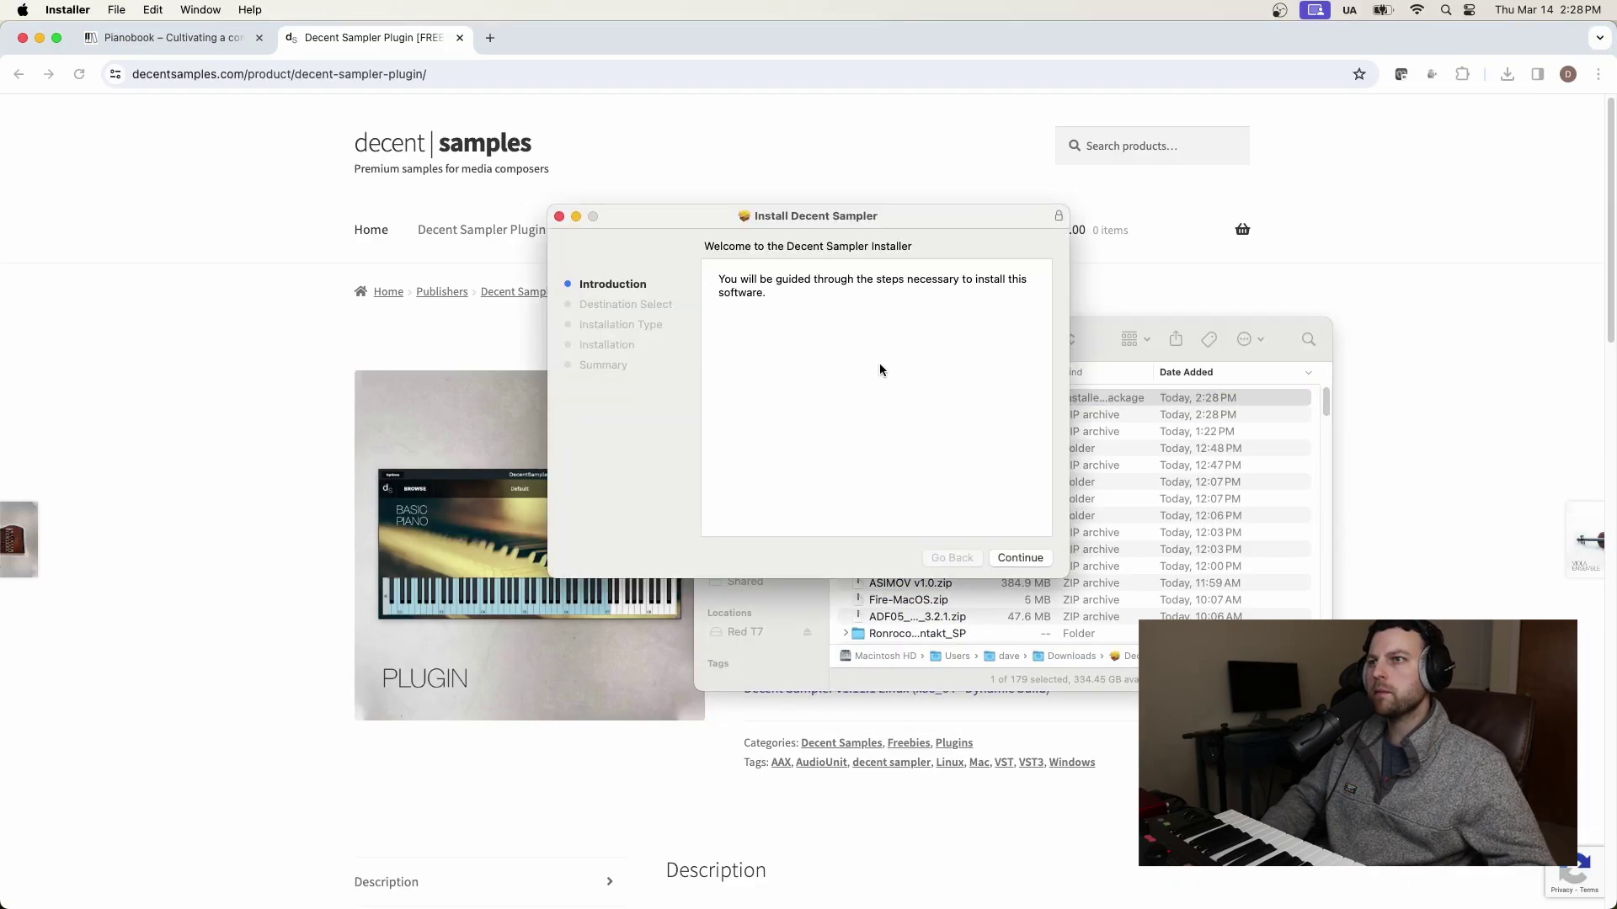
left_click(1012, 560)
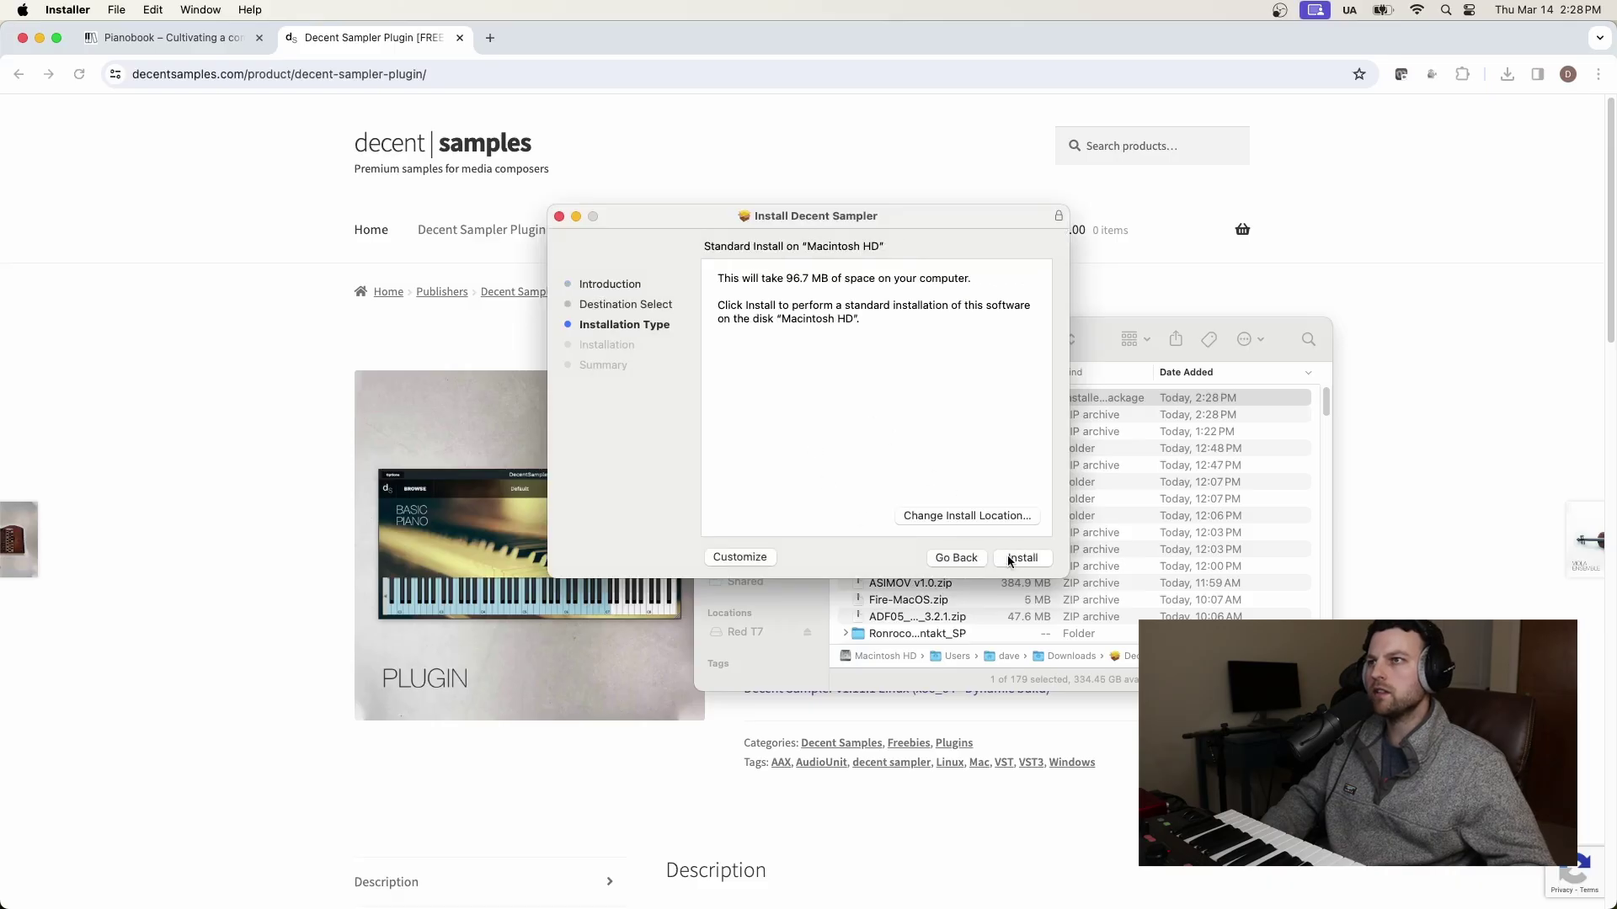
left_click(1013, 562)
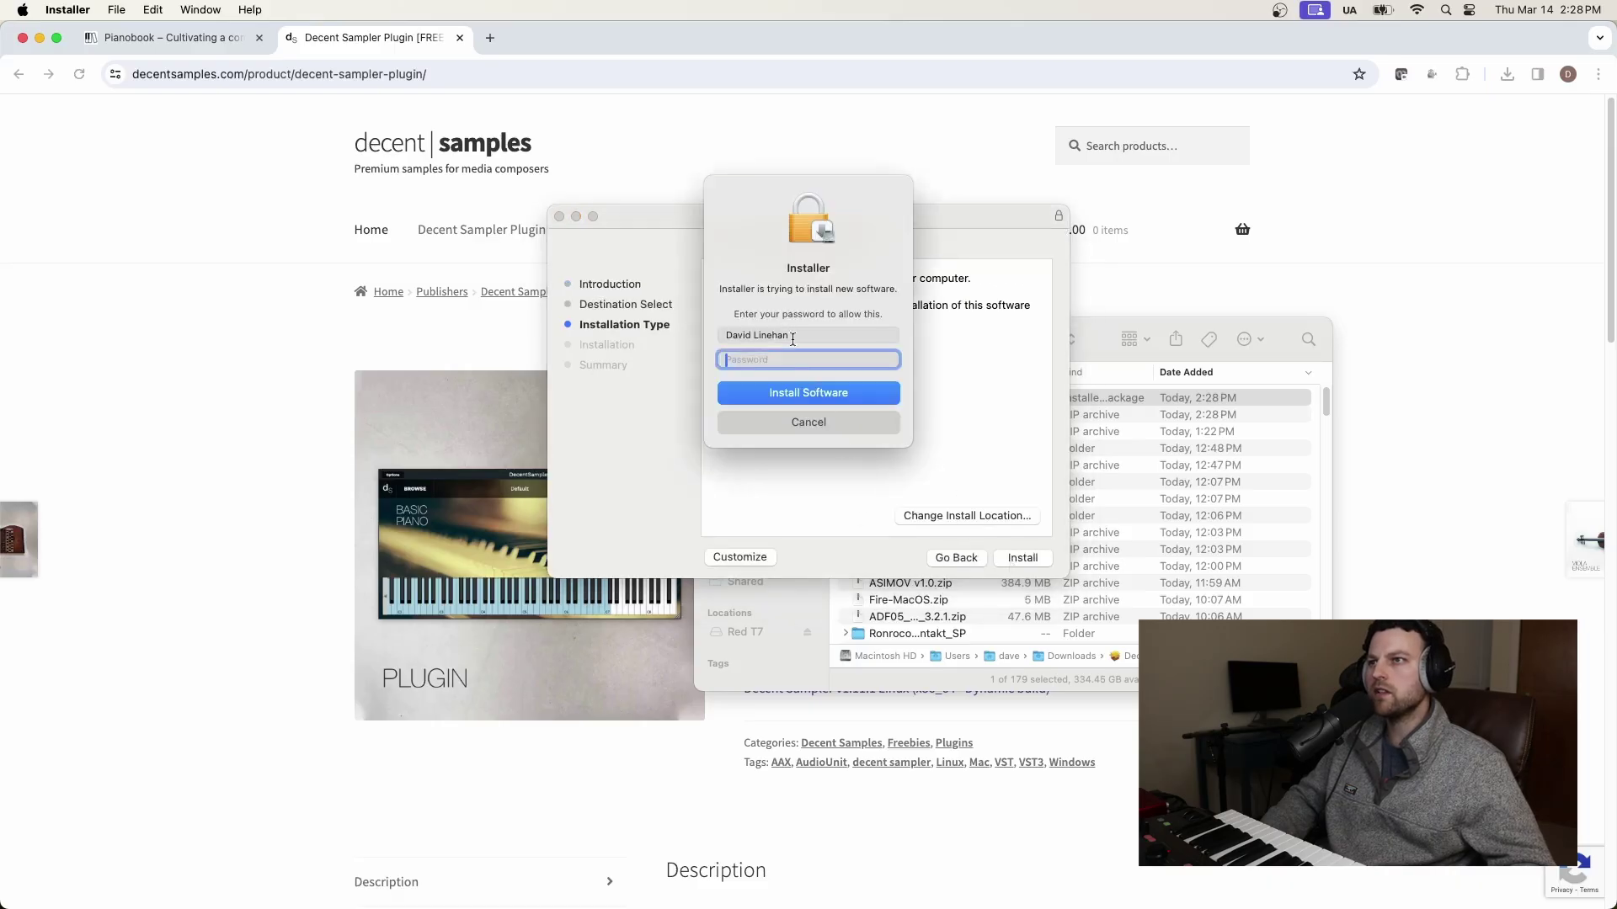
left_click(811, 425)
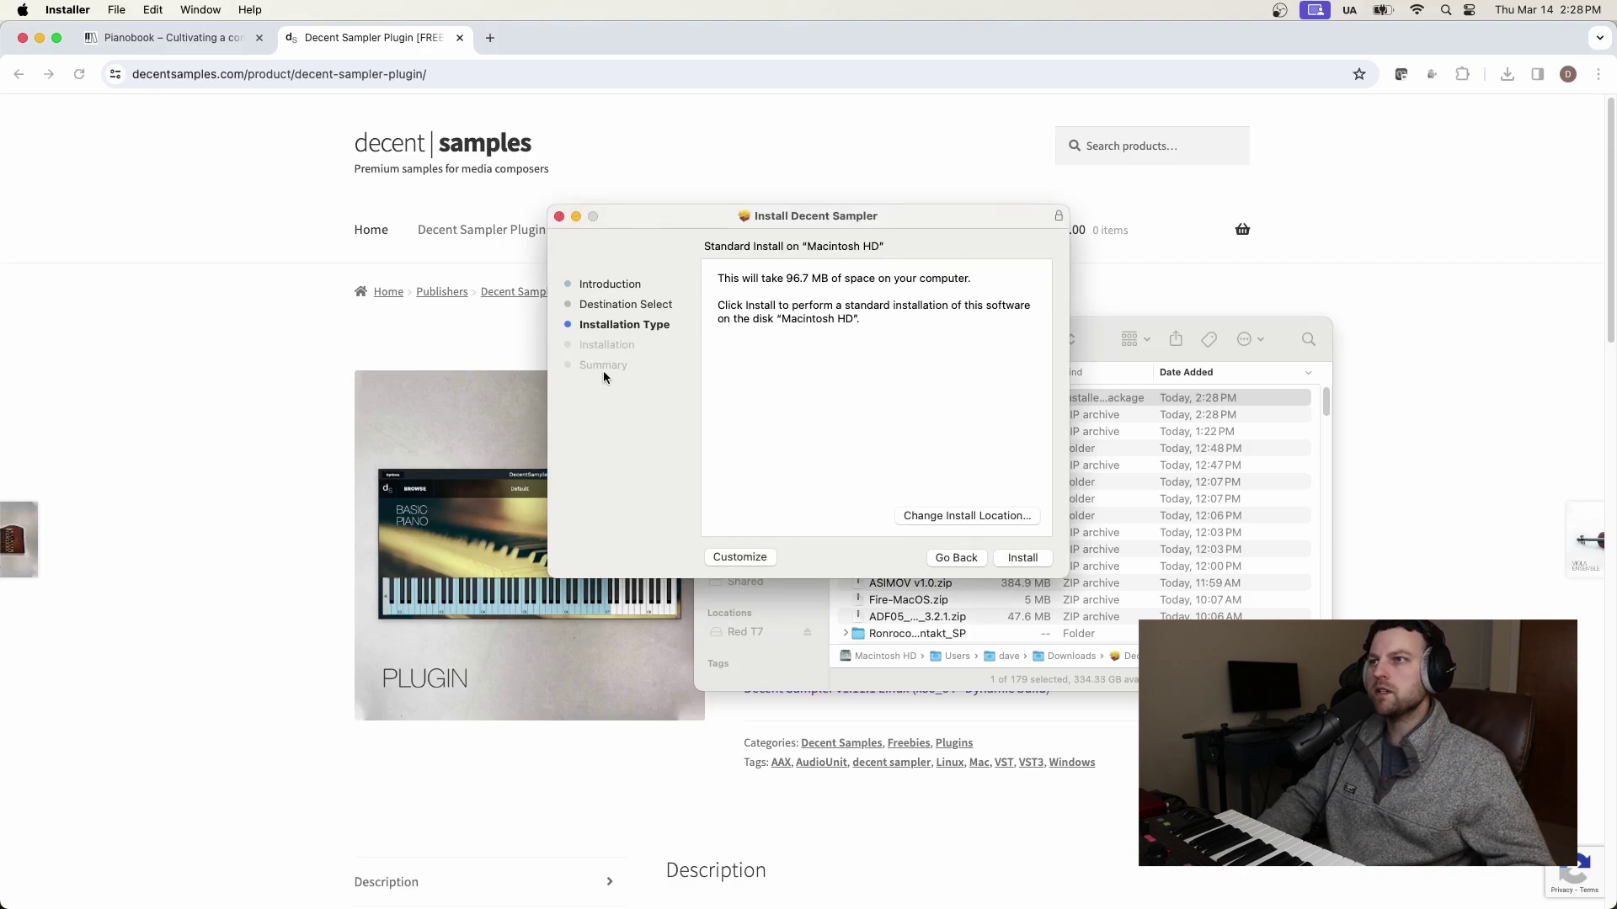
left_click(558, 217)
left_click(790, 291)
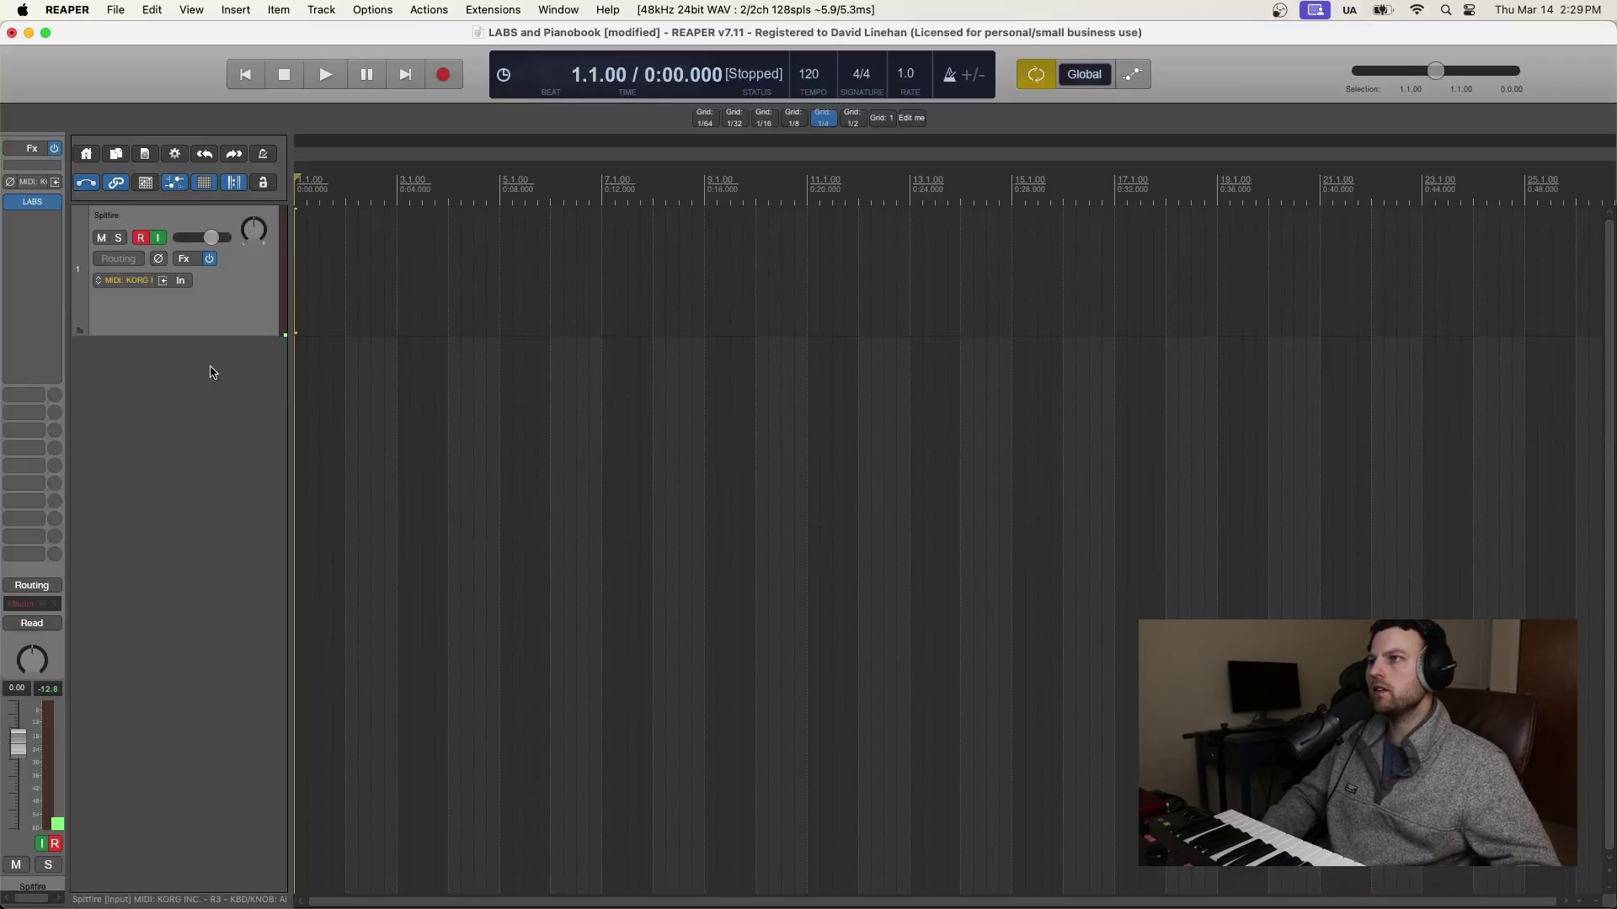
- Add track 2 in REAPER with the VST3i DecentSampler (Decidedly) instrument, then enlarge its window and move it clear of the track controls
left_click(179, 390)
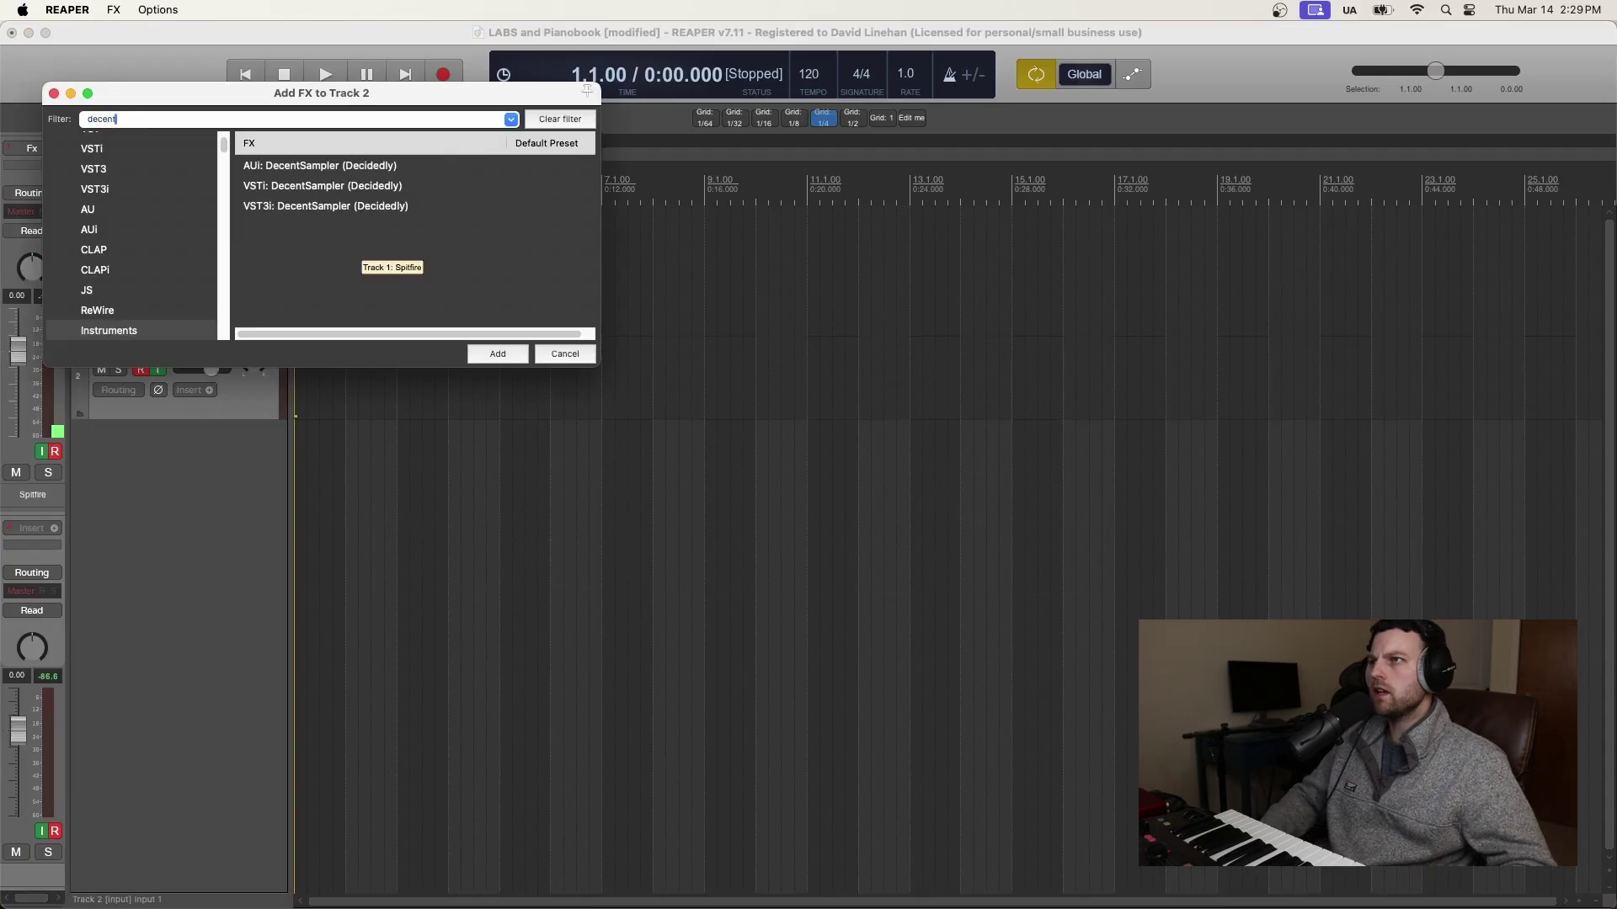
left_click(320, 205)
left_click(498, 353)
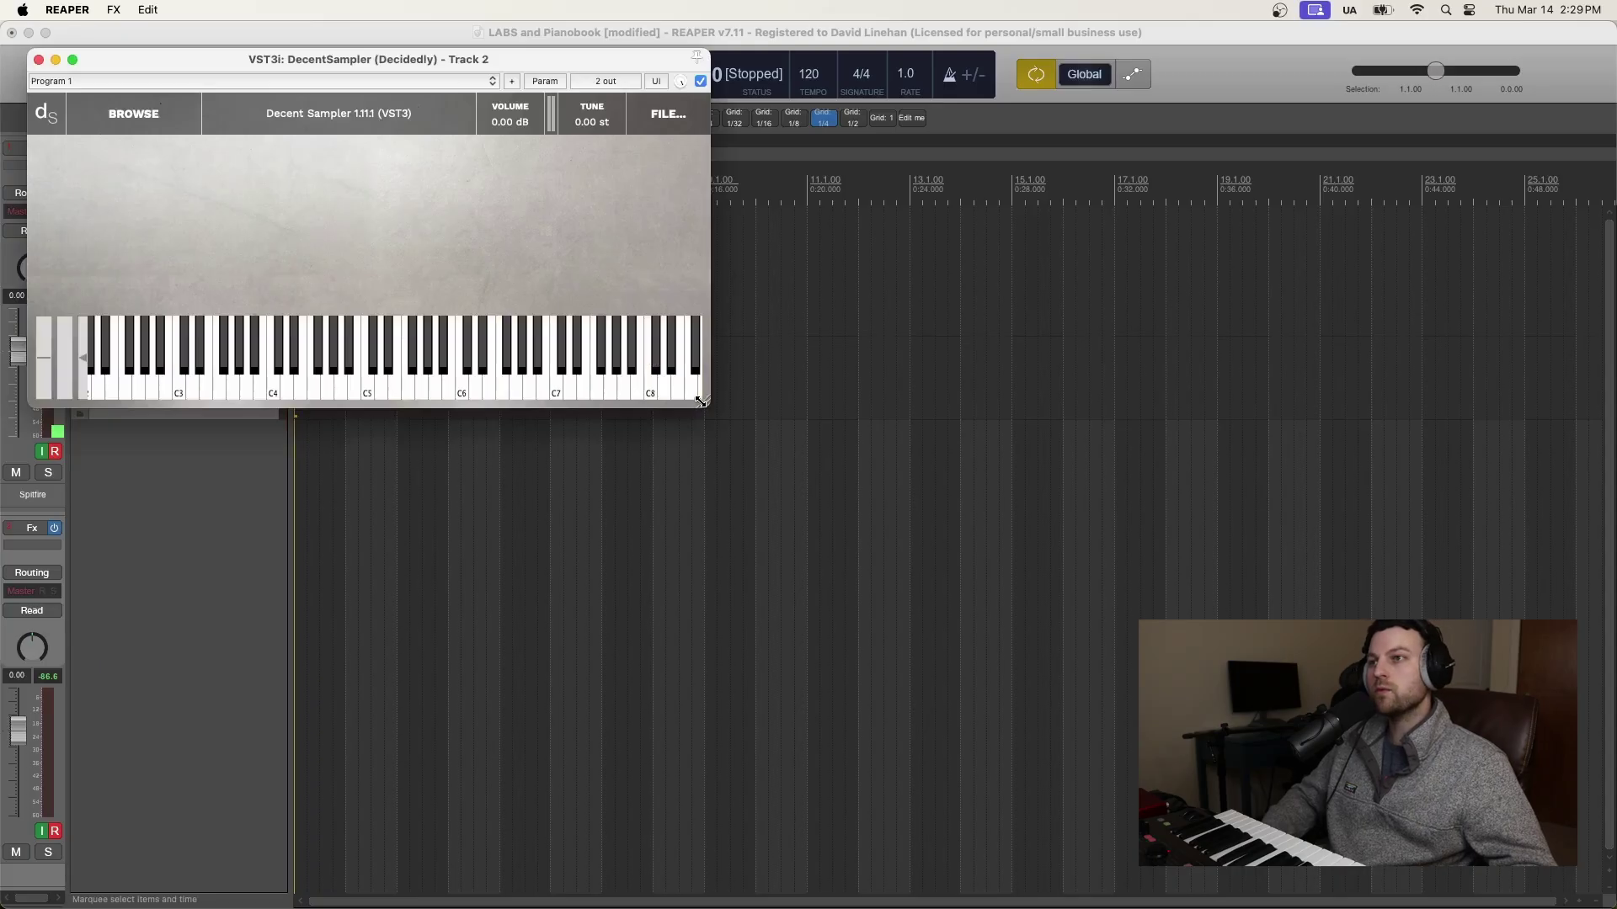
left_click_drag(699, 402, 809, 487)
left_click_drag(203, 66, 466, 160)
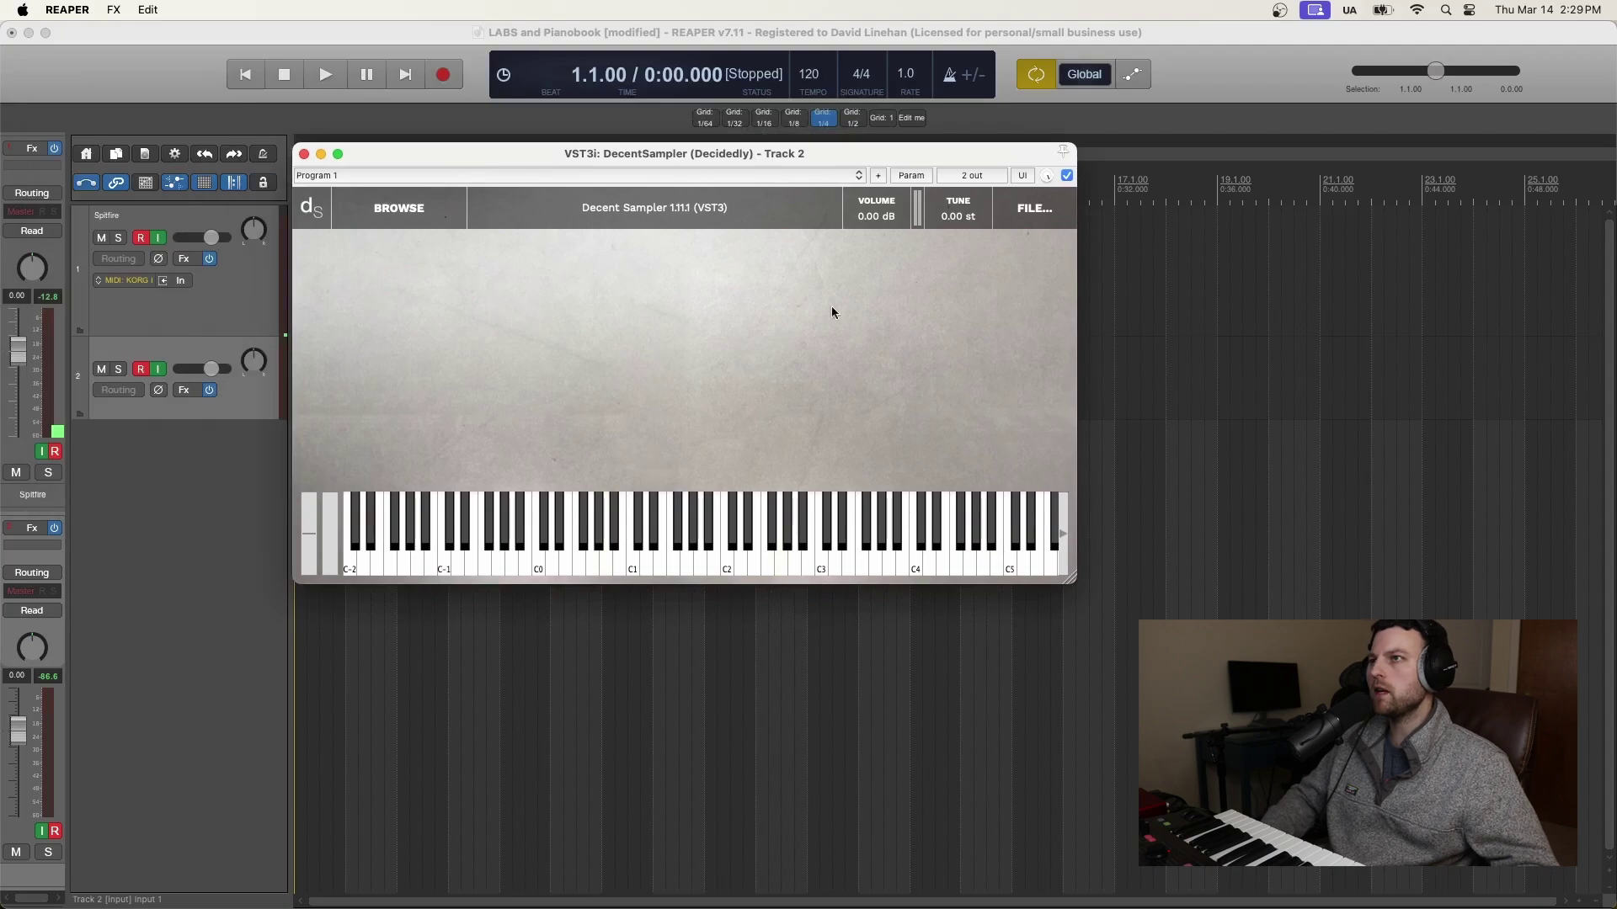
- Switch to Chrome, open Pianobook's Decent Sampler sample packs, and filter them by Pianos
key("super+Tab")
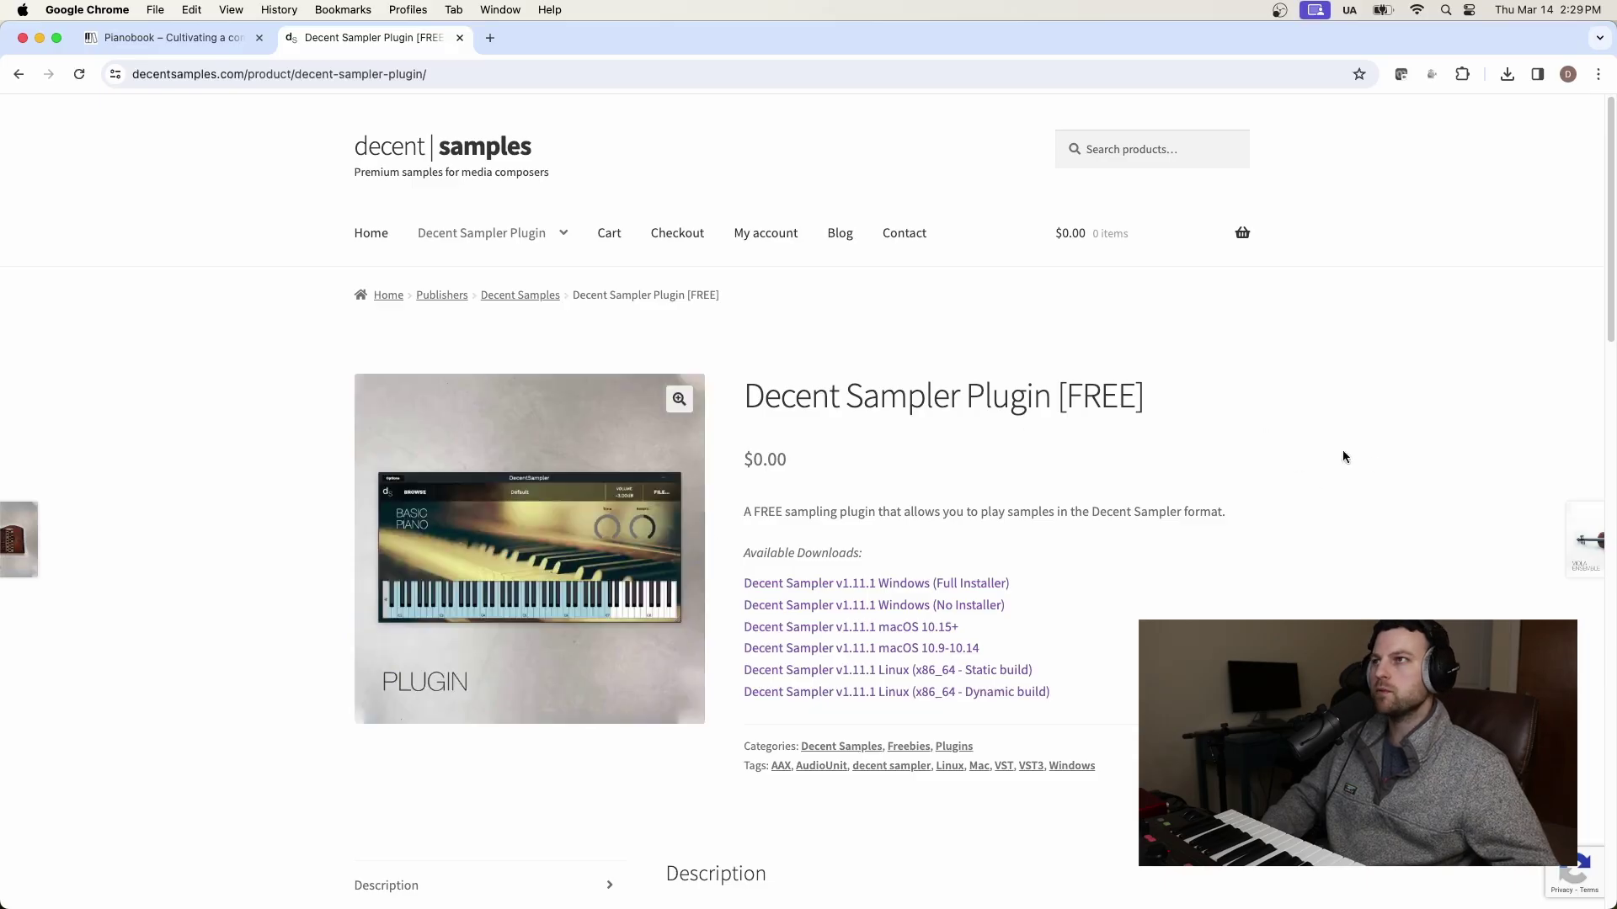
left_click(181, 40)
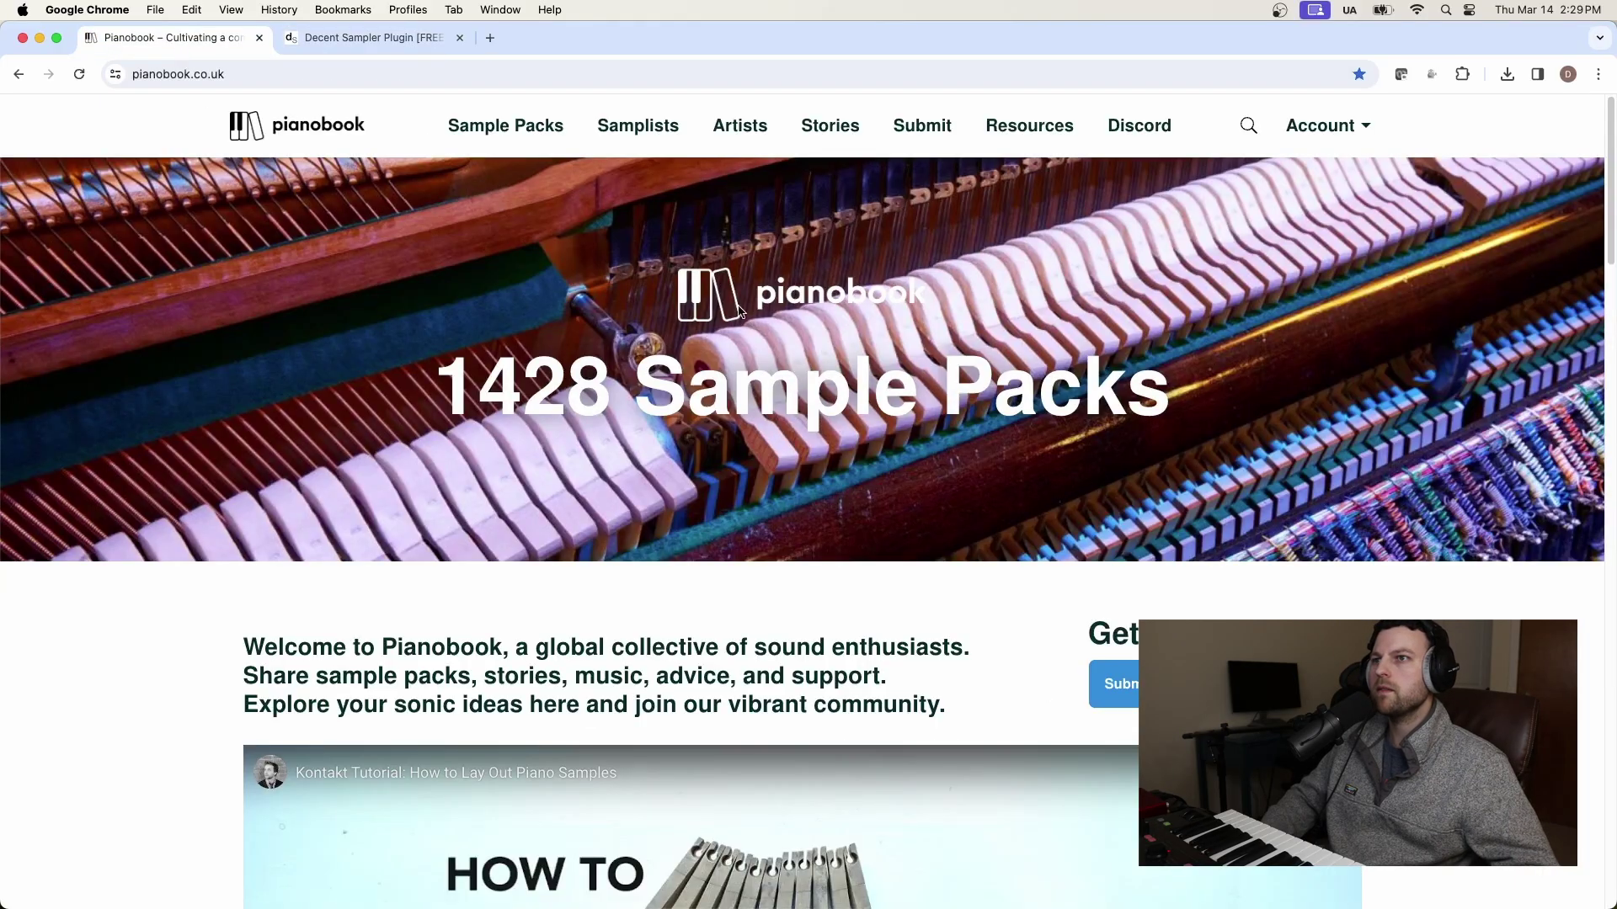
mouse_move(534, 129)
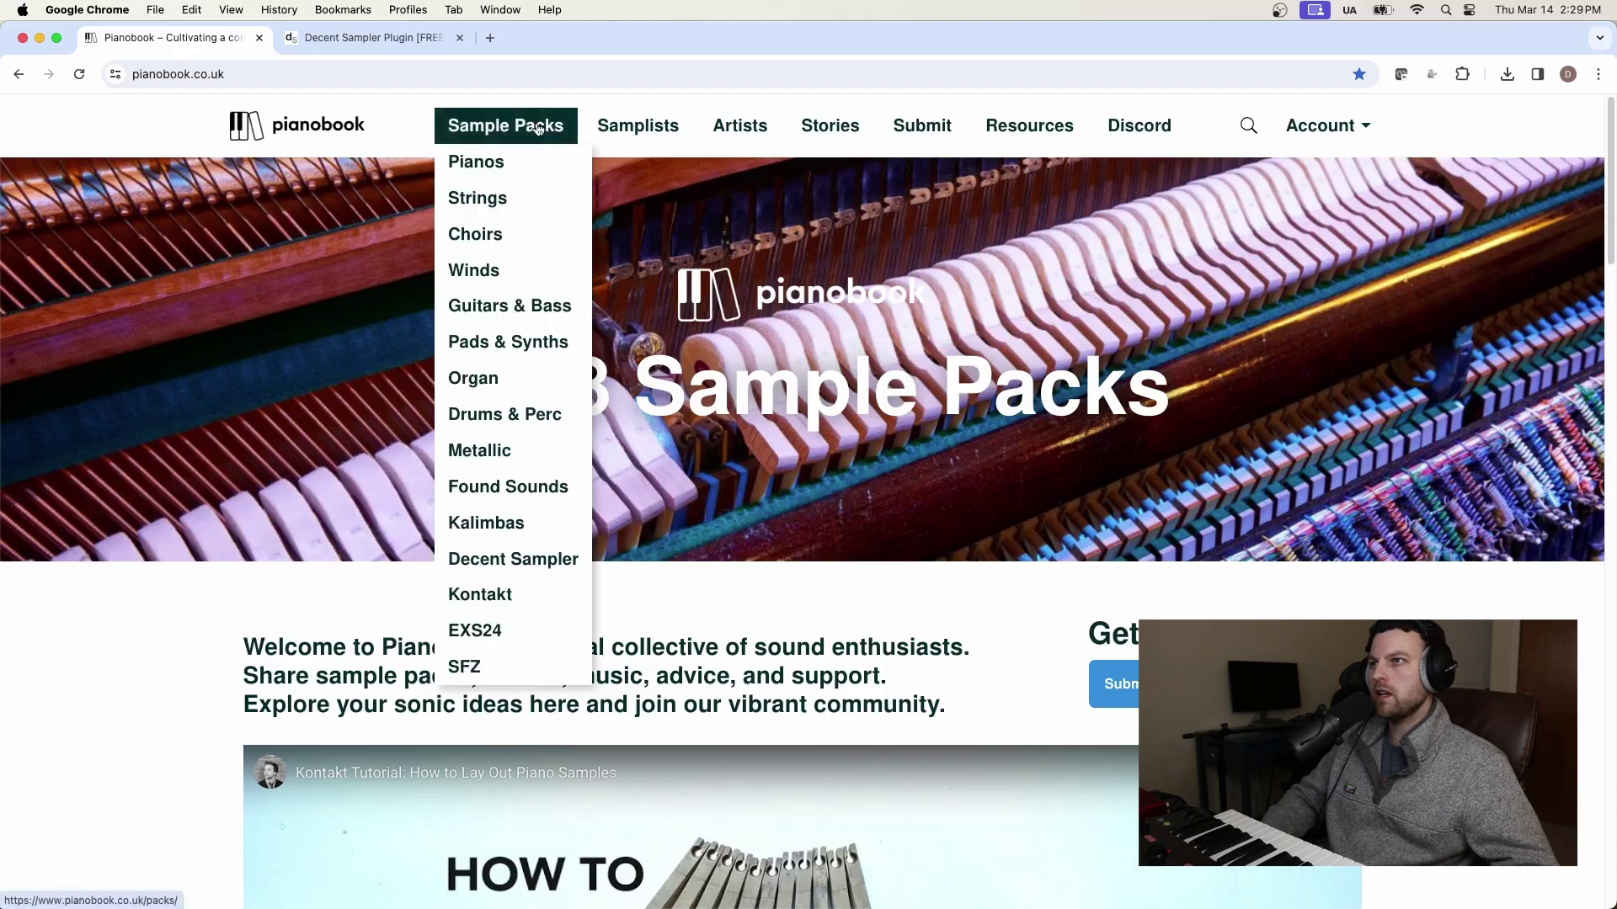
left_click(555, 559)
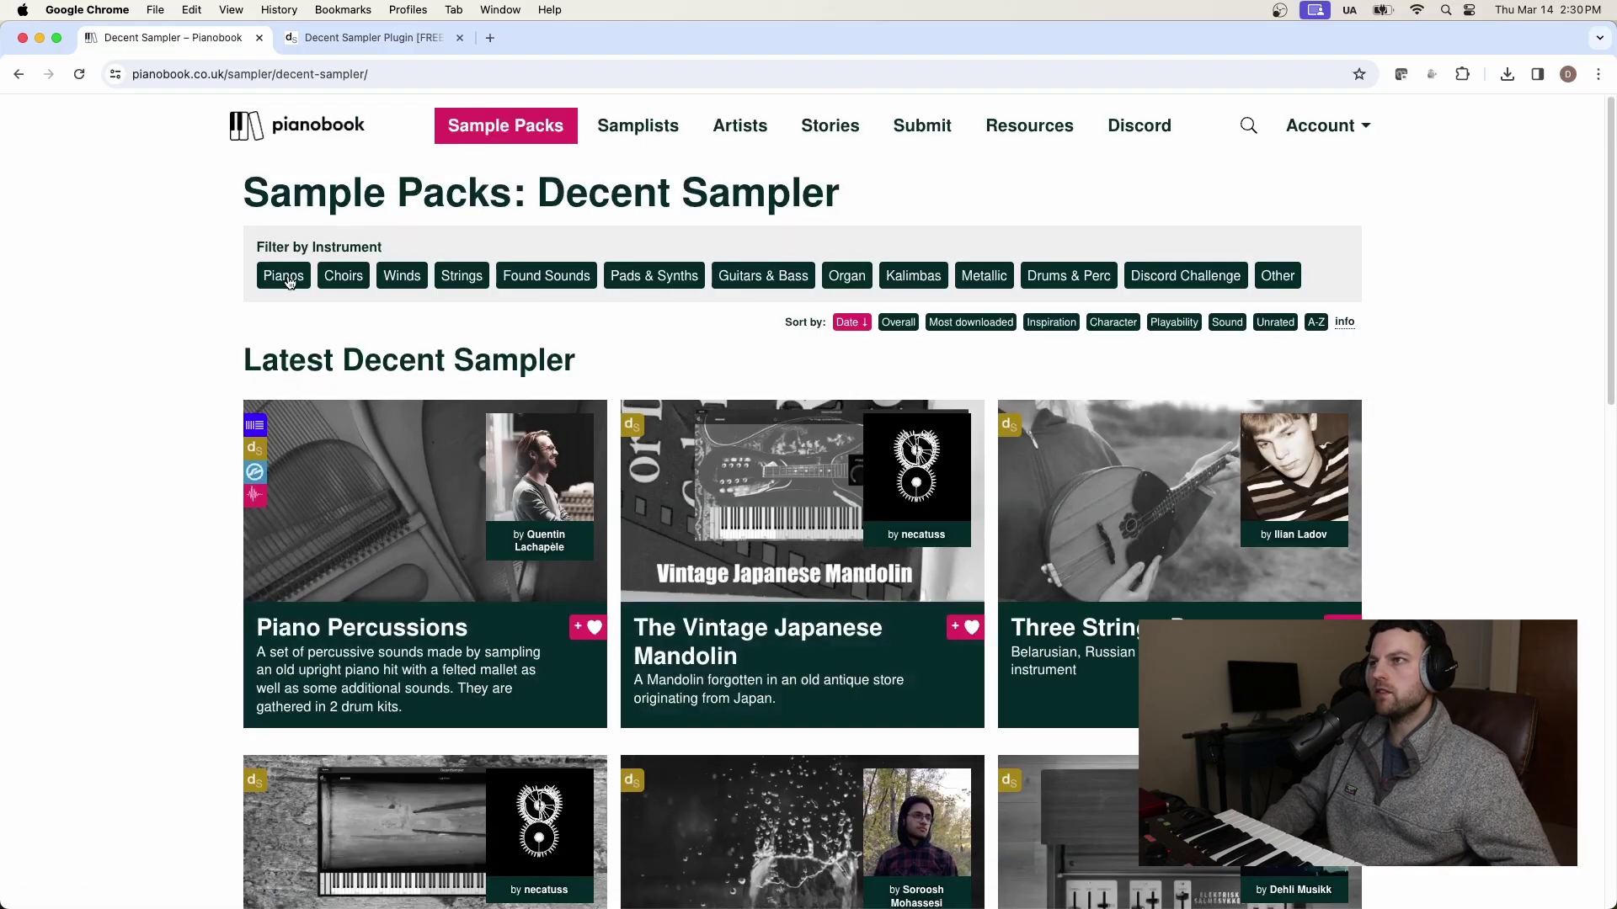
left_click(292, 284)
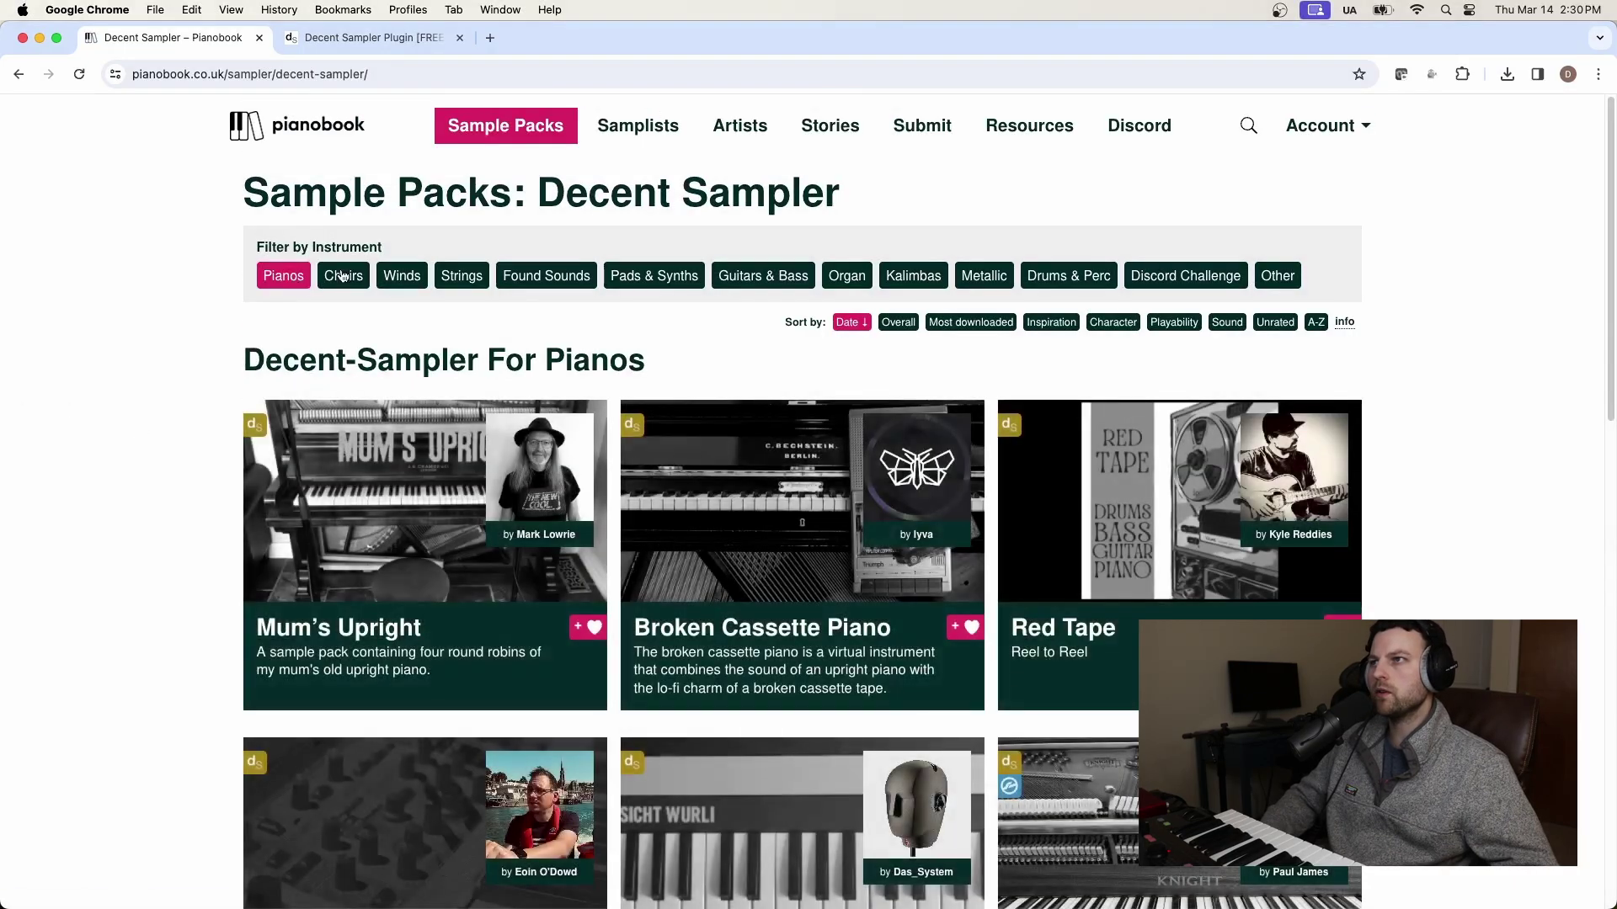
- Filter the Decent Sampler packs by Choirs and sort them by overall rating to examine the choir libraries
left_click(341, 280)
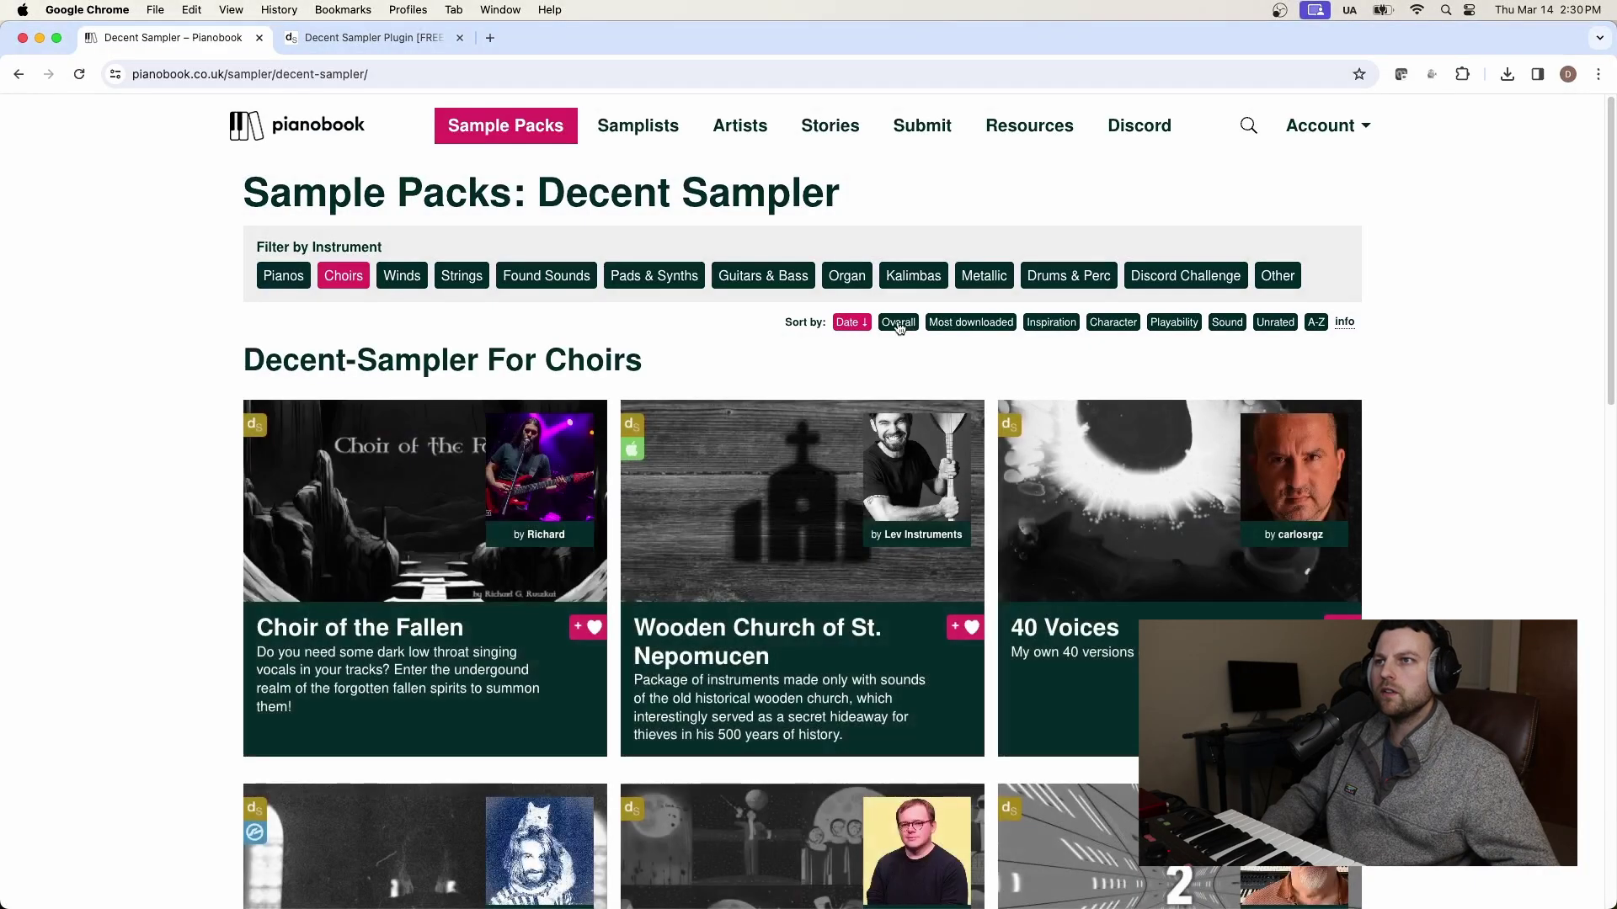
left_click(908, 321)
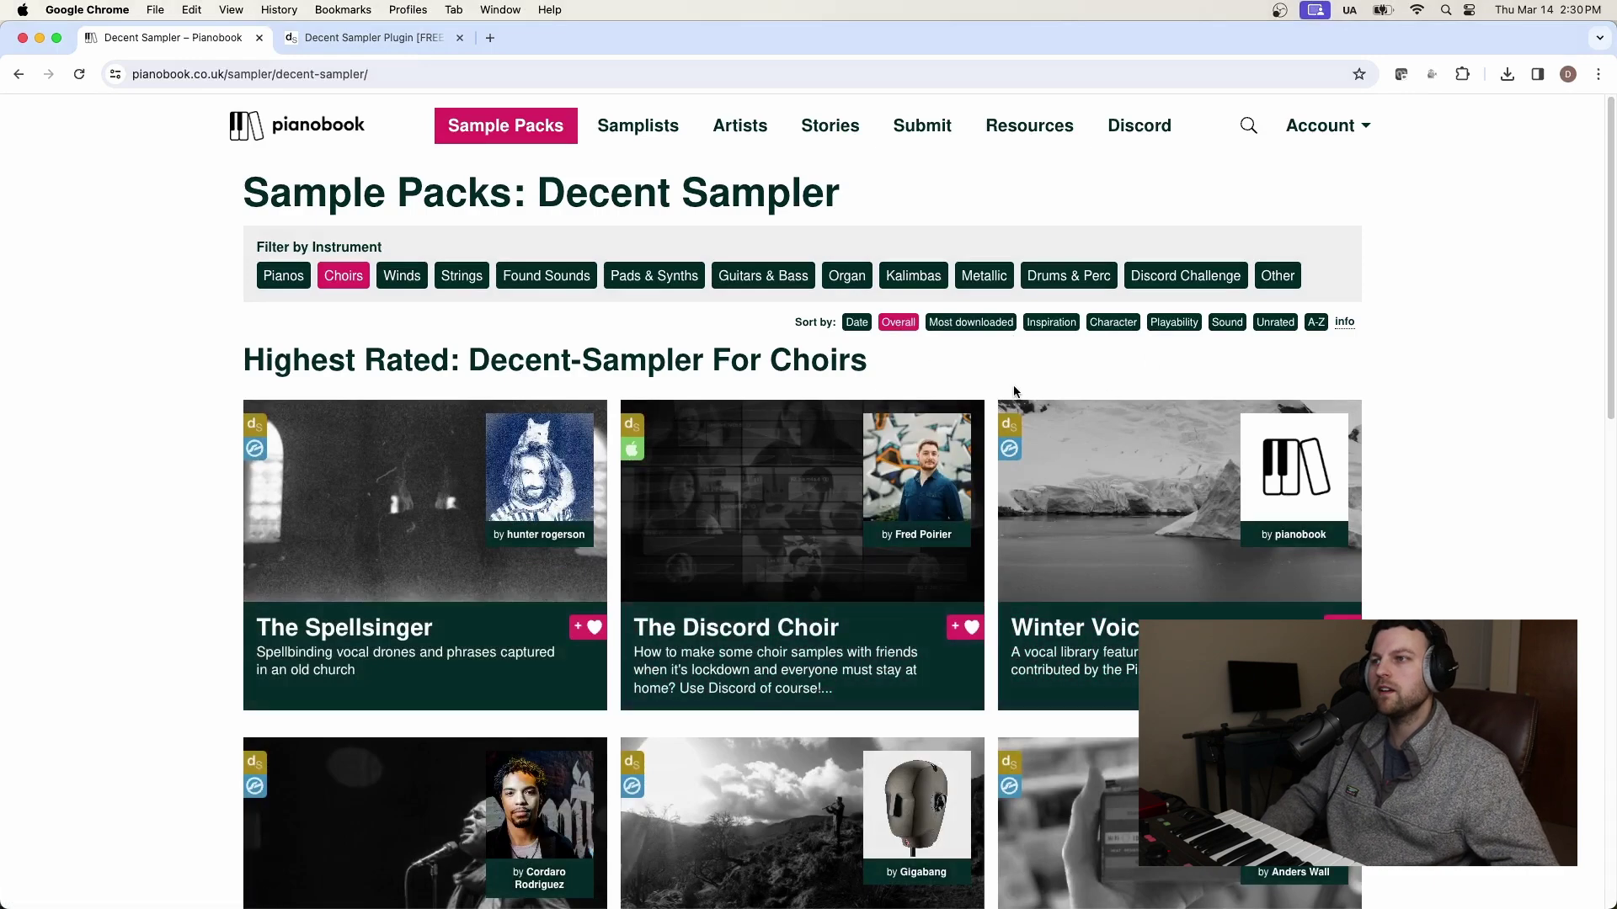
scroll(1011, 590, "down", 1)
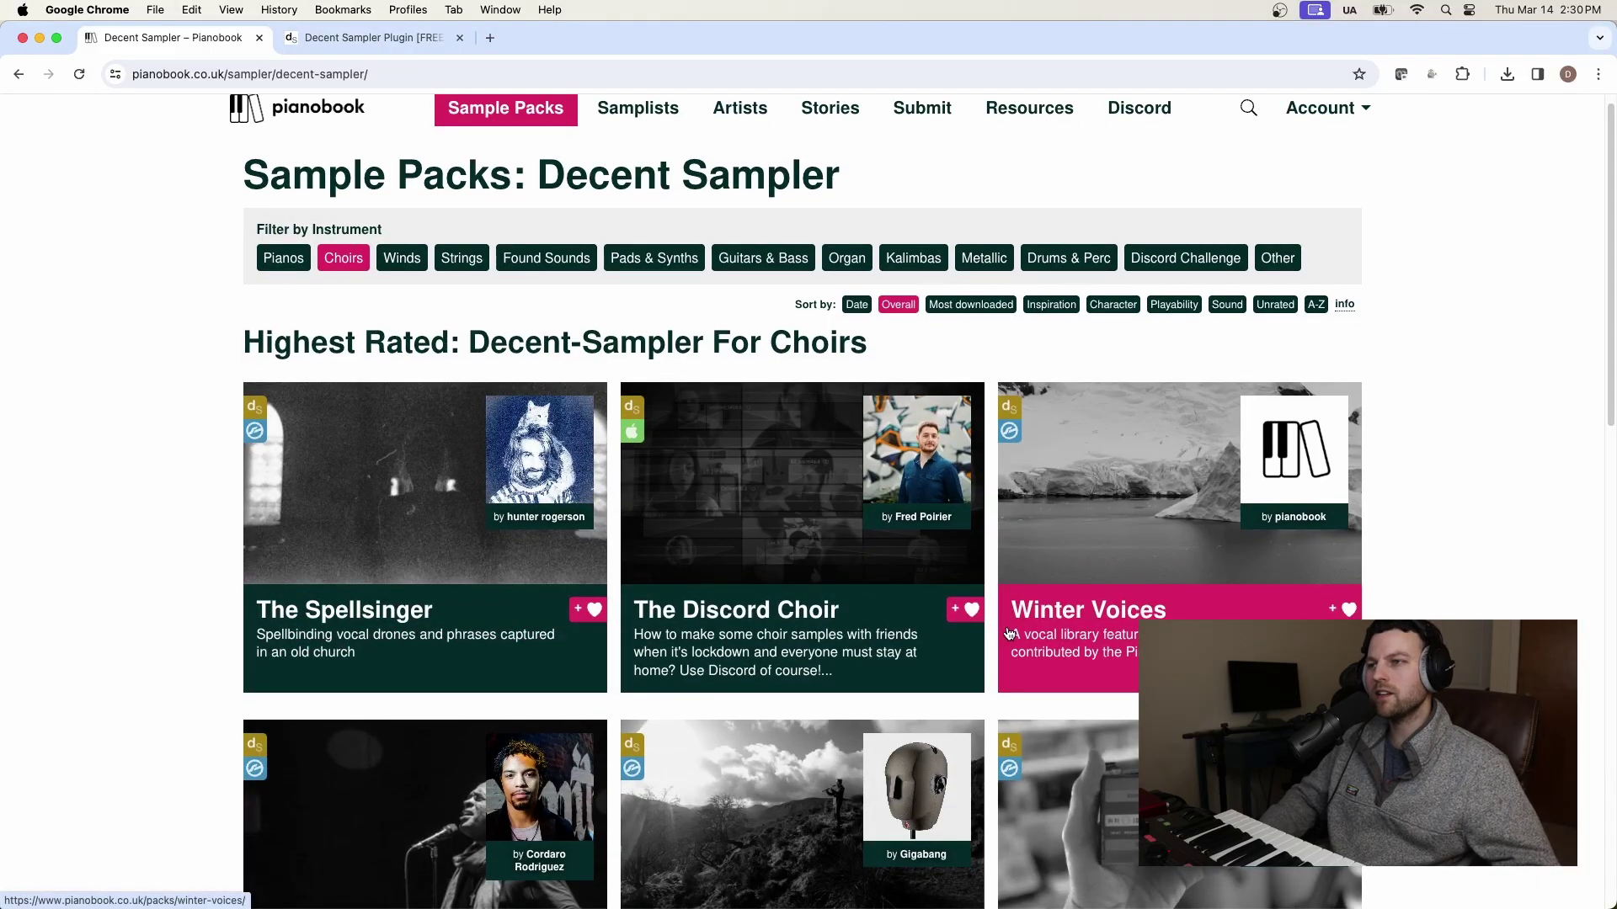
scroll(1009, 633, "up", 1)
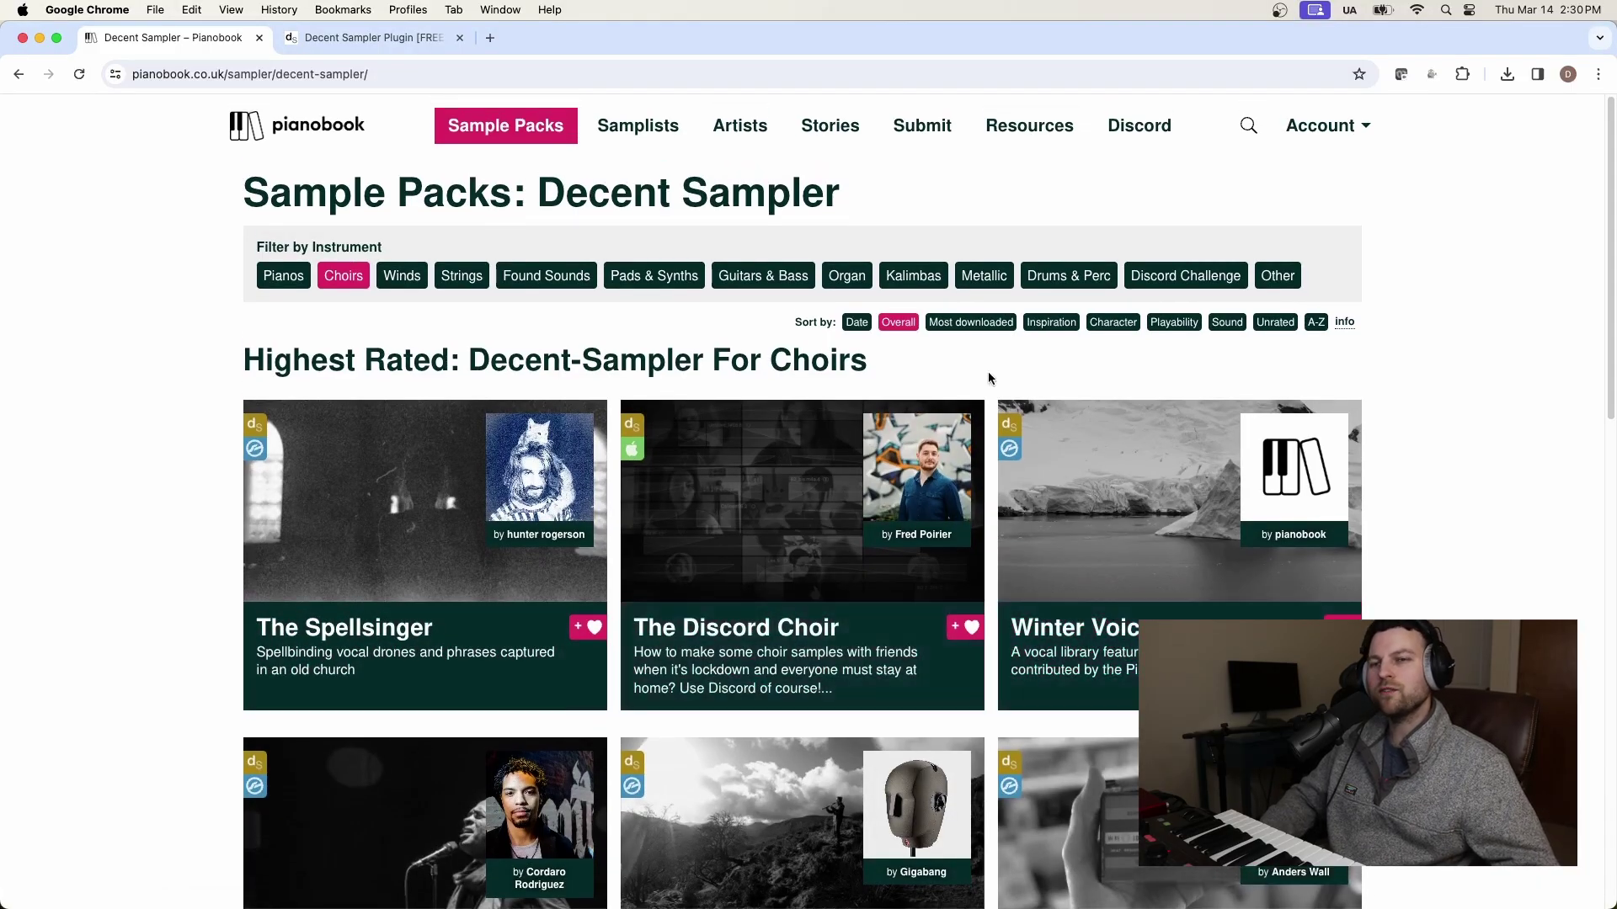
- Remove the Choirs filter, sort all Decent Sampler packs by overall rating, and open the ASIMOV pack
left_click(344, 275)
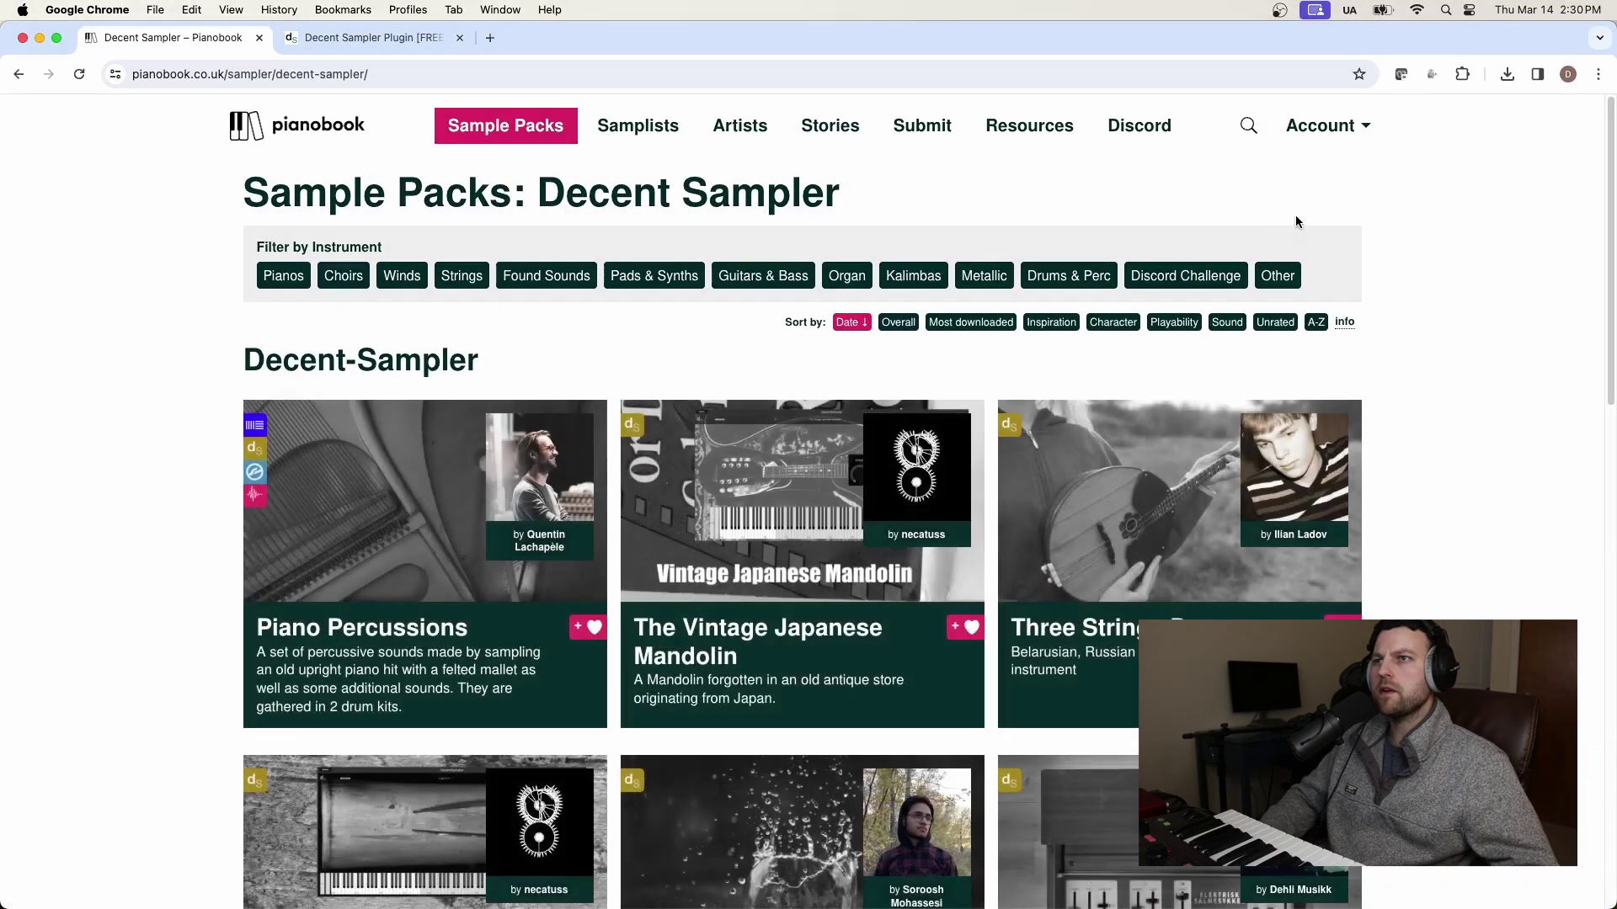
left_click(898, 322)
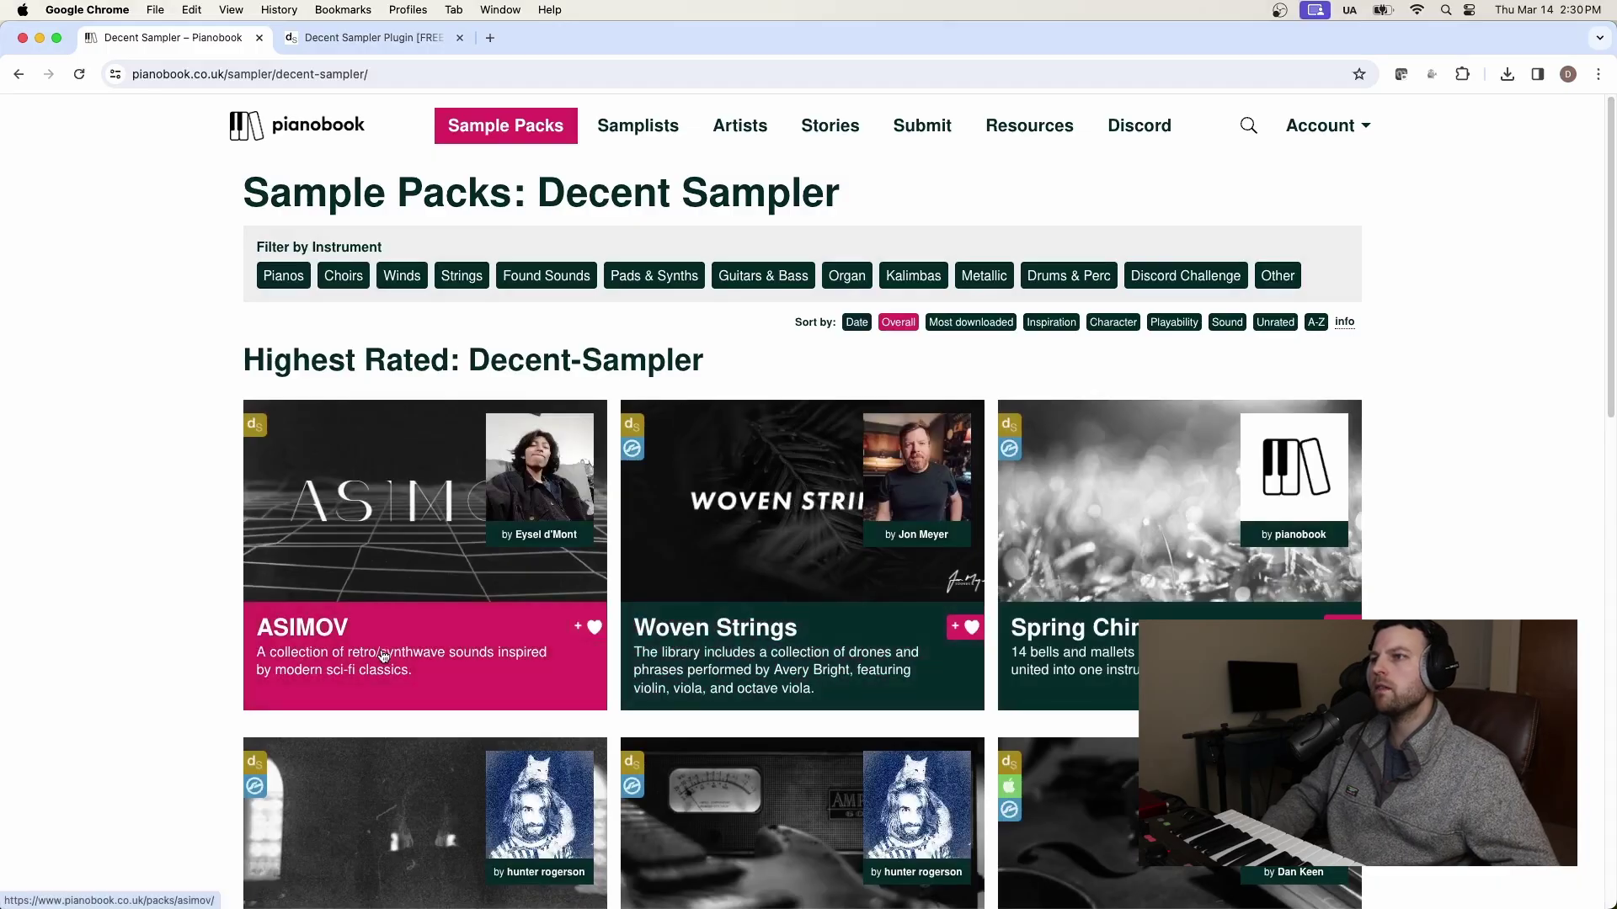
left_click(333, 630)
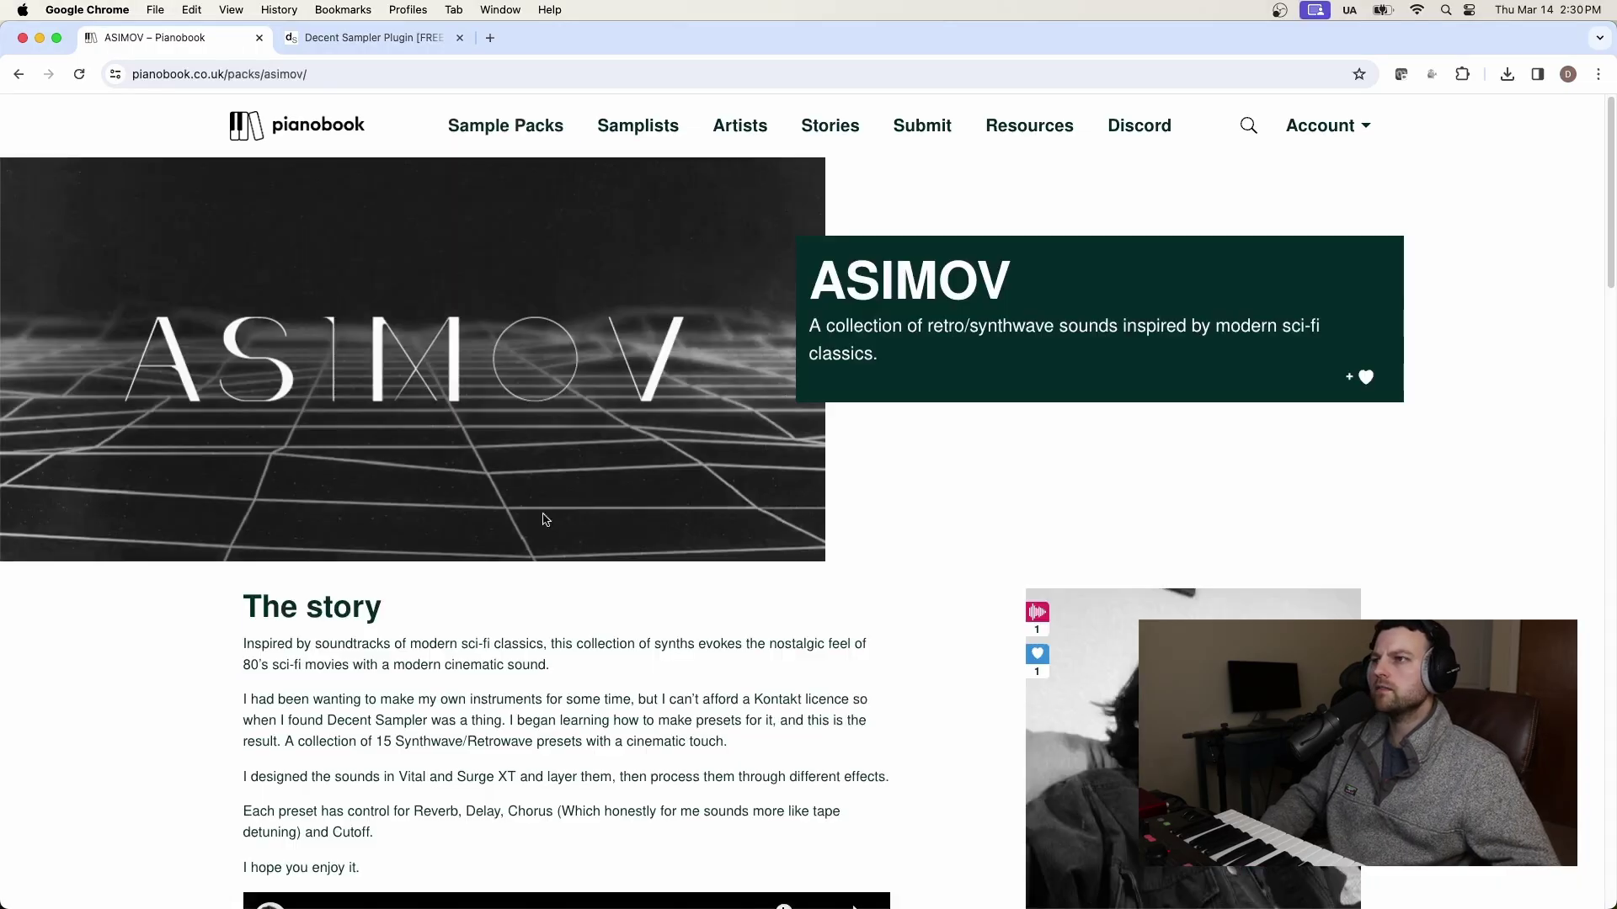
- Download the Decent Sampler version of ASIMOV and save it in Downloads as ASIMOV v1.0 (1).zip
scroll(913, 480, "down", 15)
scroll(1058, 639, "up", 4)
scroll(1065, 601, "up", 7)
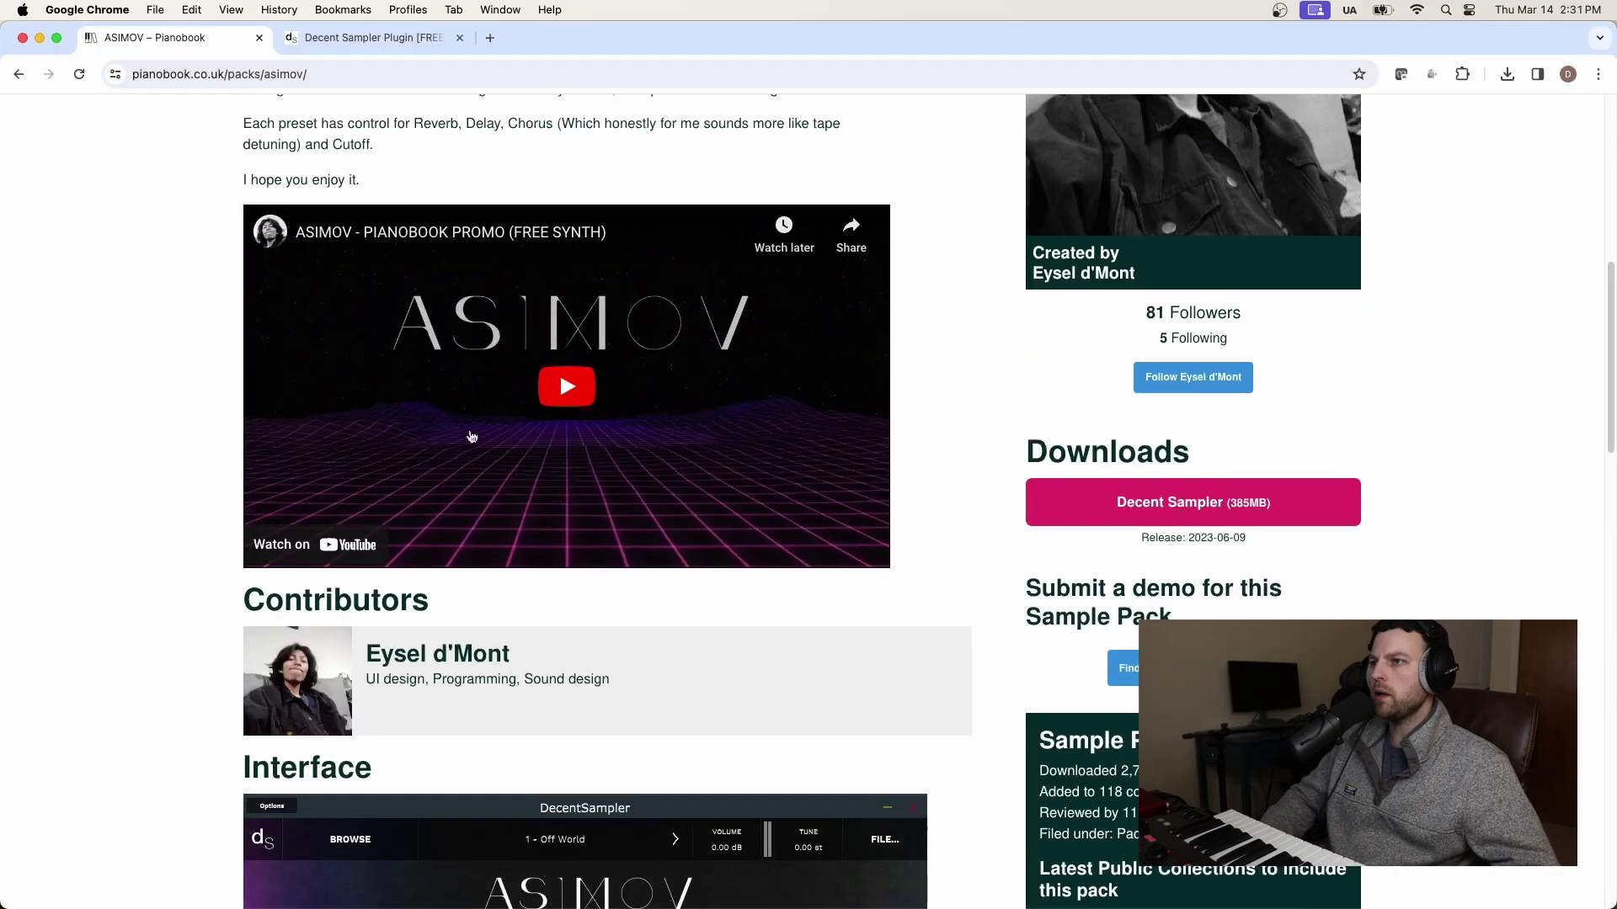
left_click_drag(1089, 451, 1172, 449)
left_click(1185, 445)
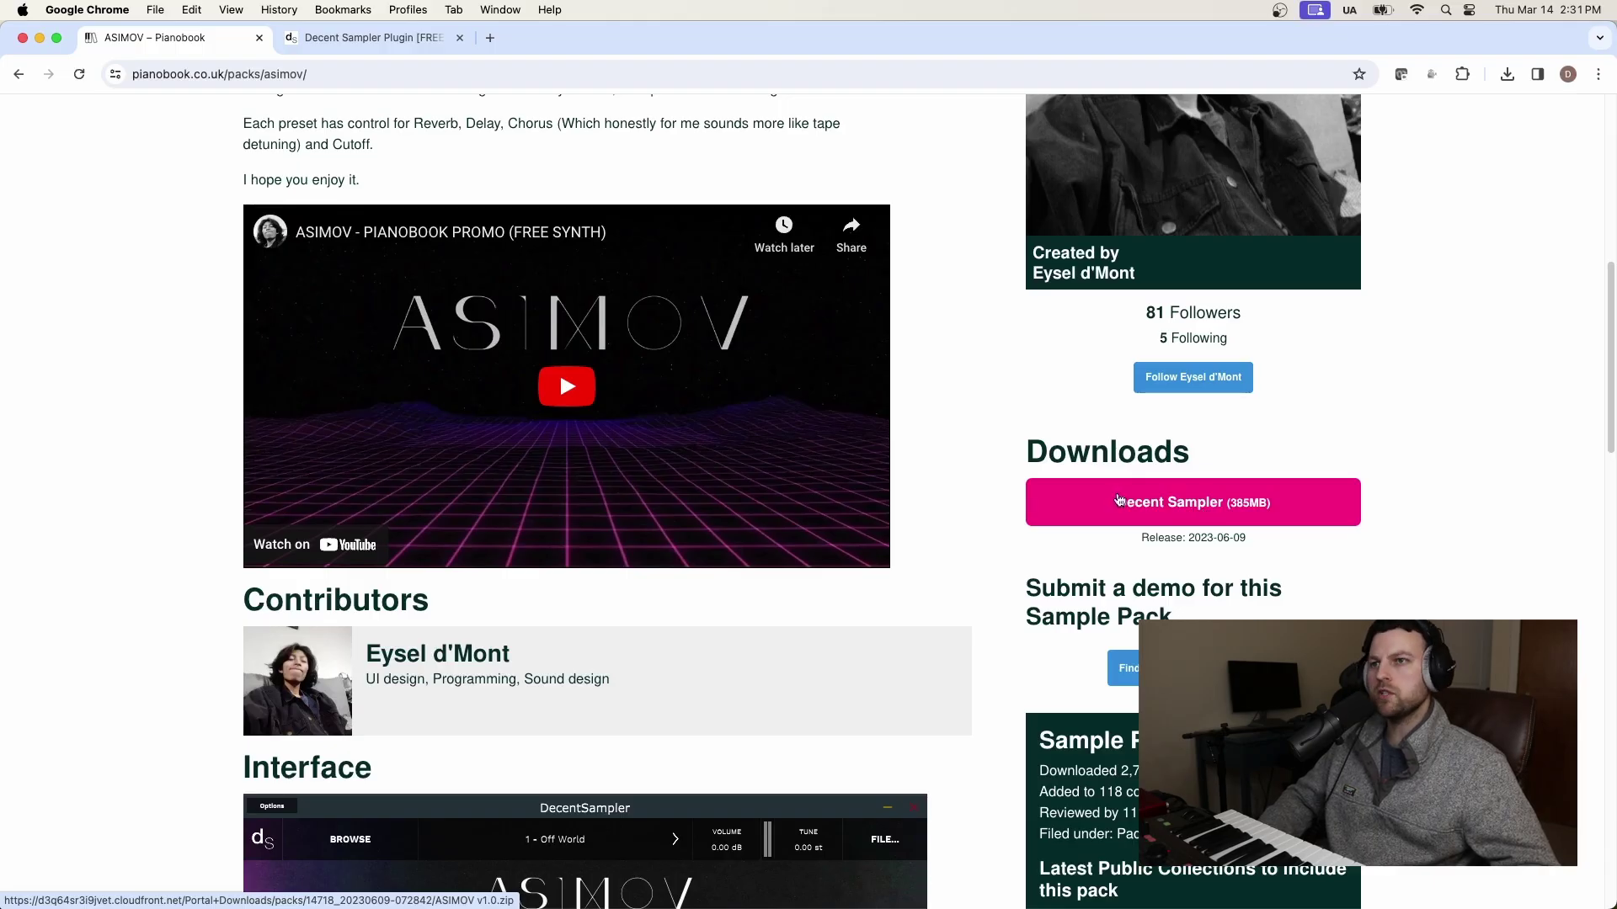
left_click(1166, 515)
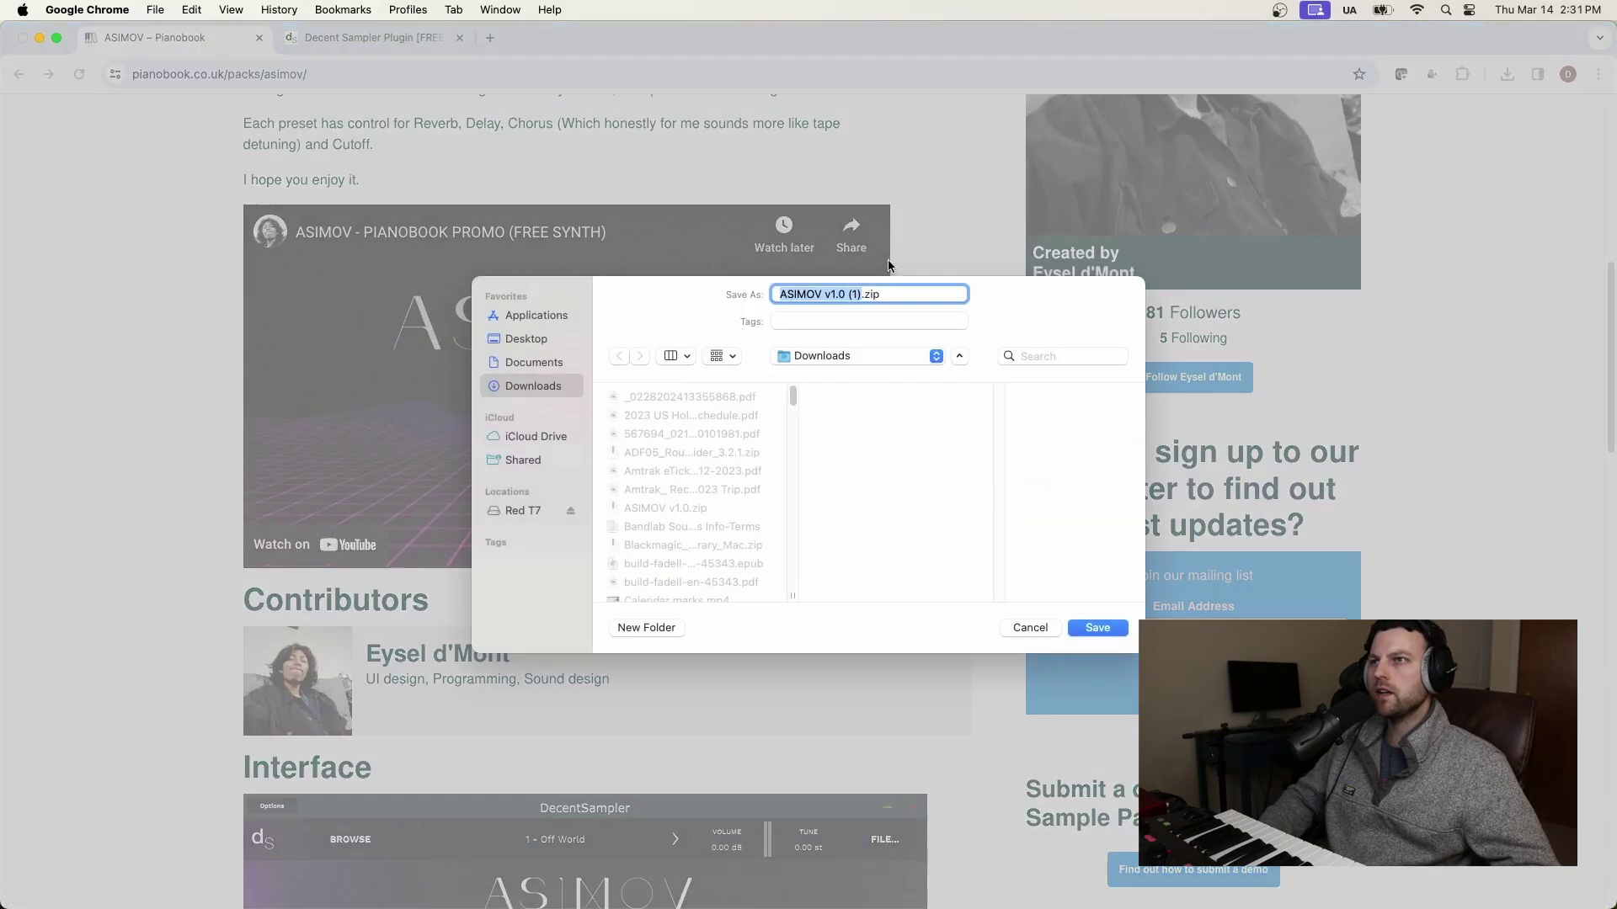
left_click(1097, 627)
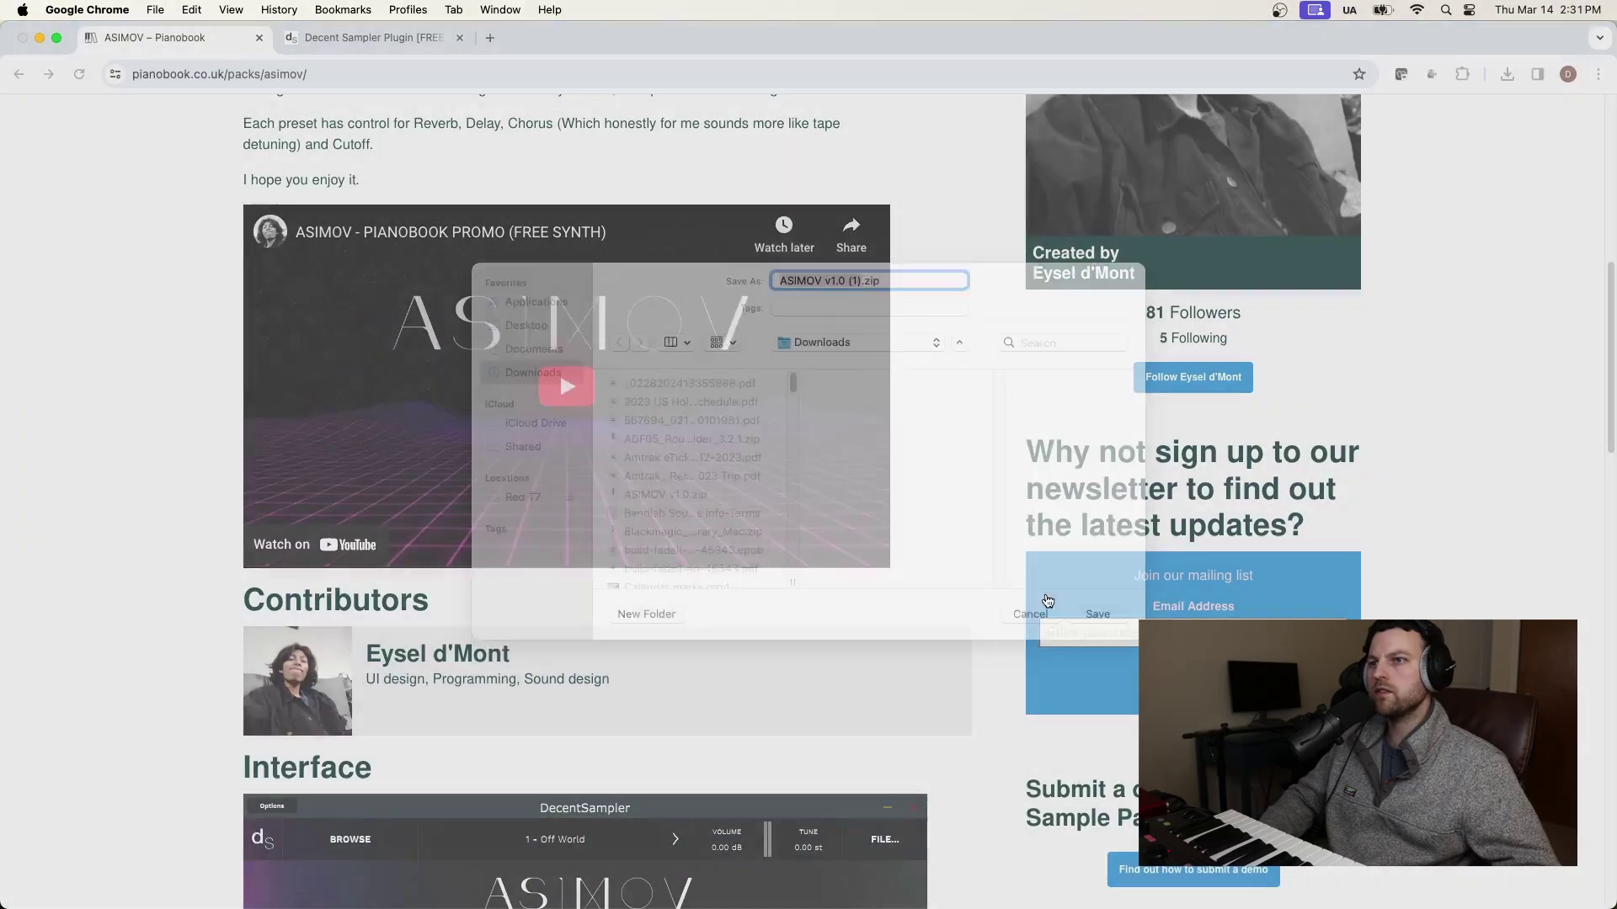
- Unpack the downloaded ASIMOV zip and select ASIMOV v1.0.dslibrary inside the extracted folder
left_click(1507, 76)
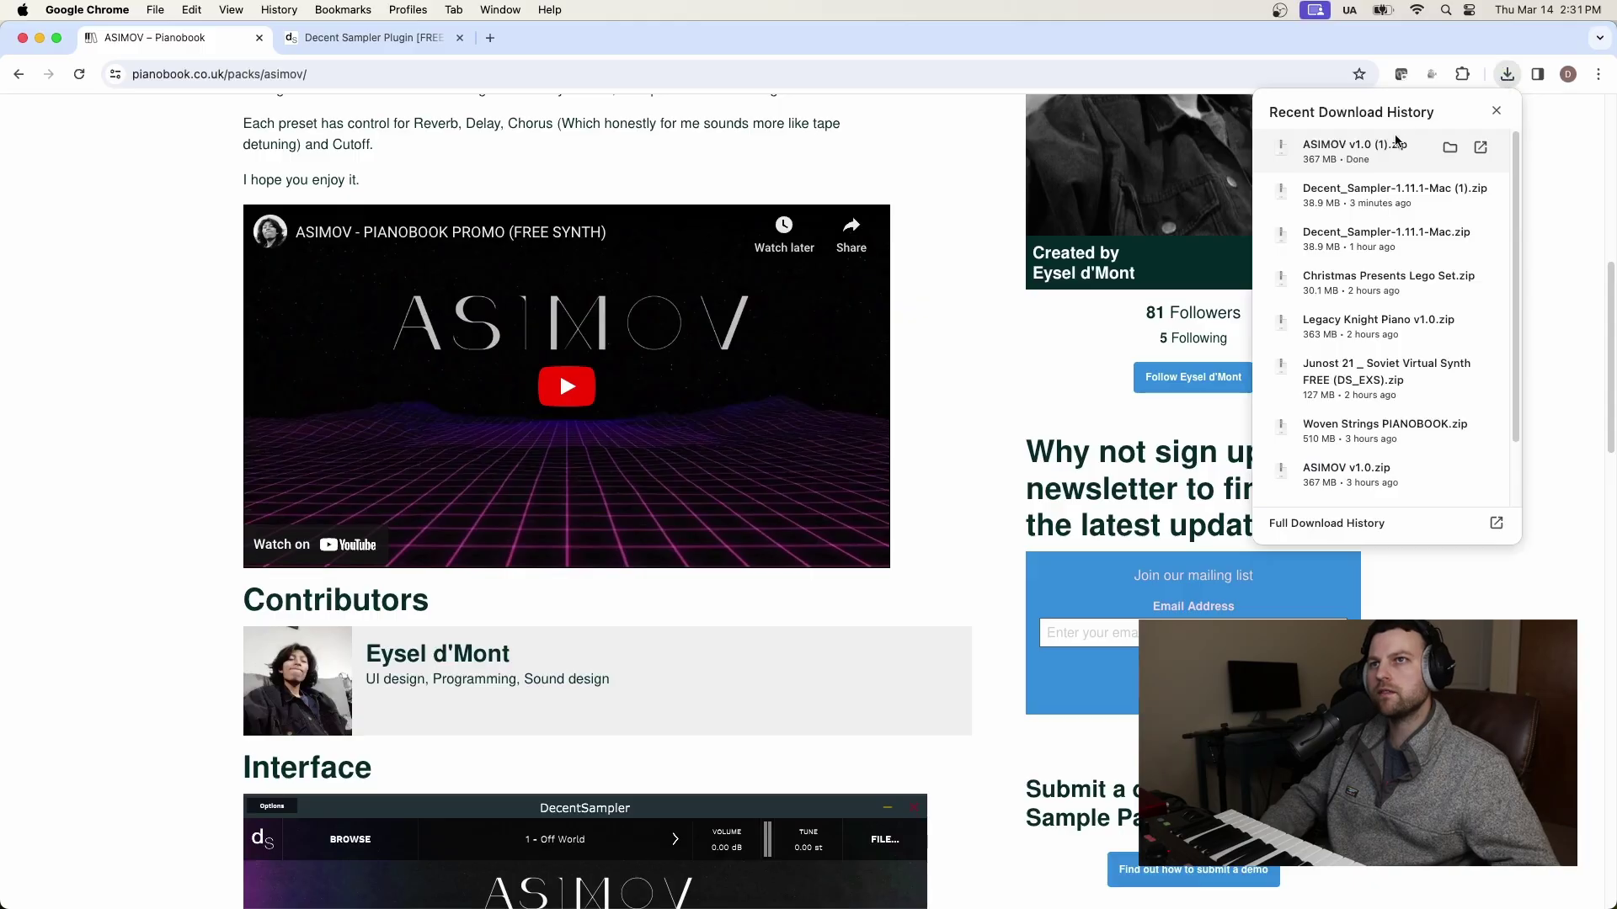
left_click(1293, 162)
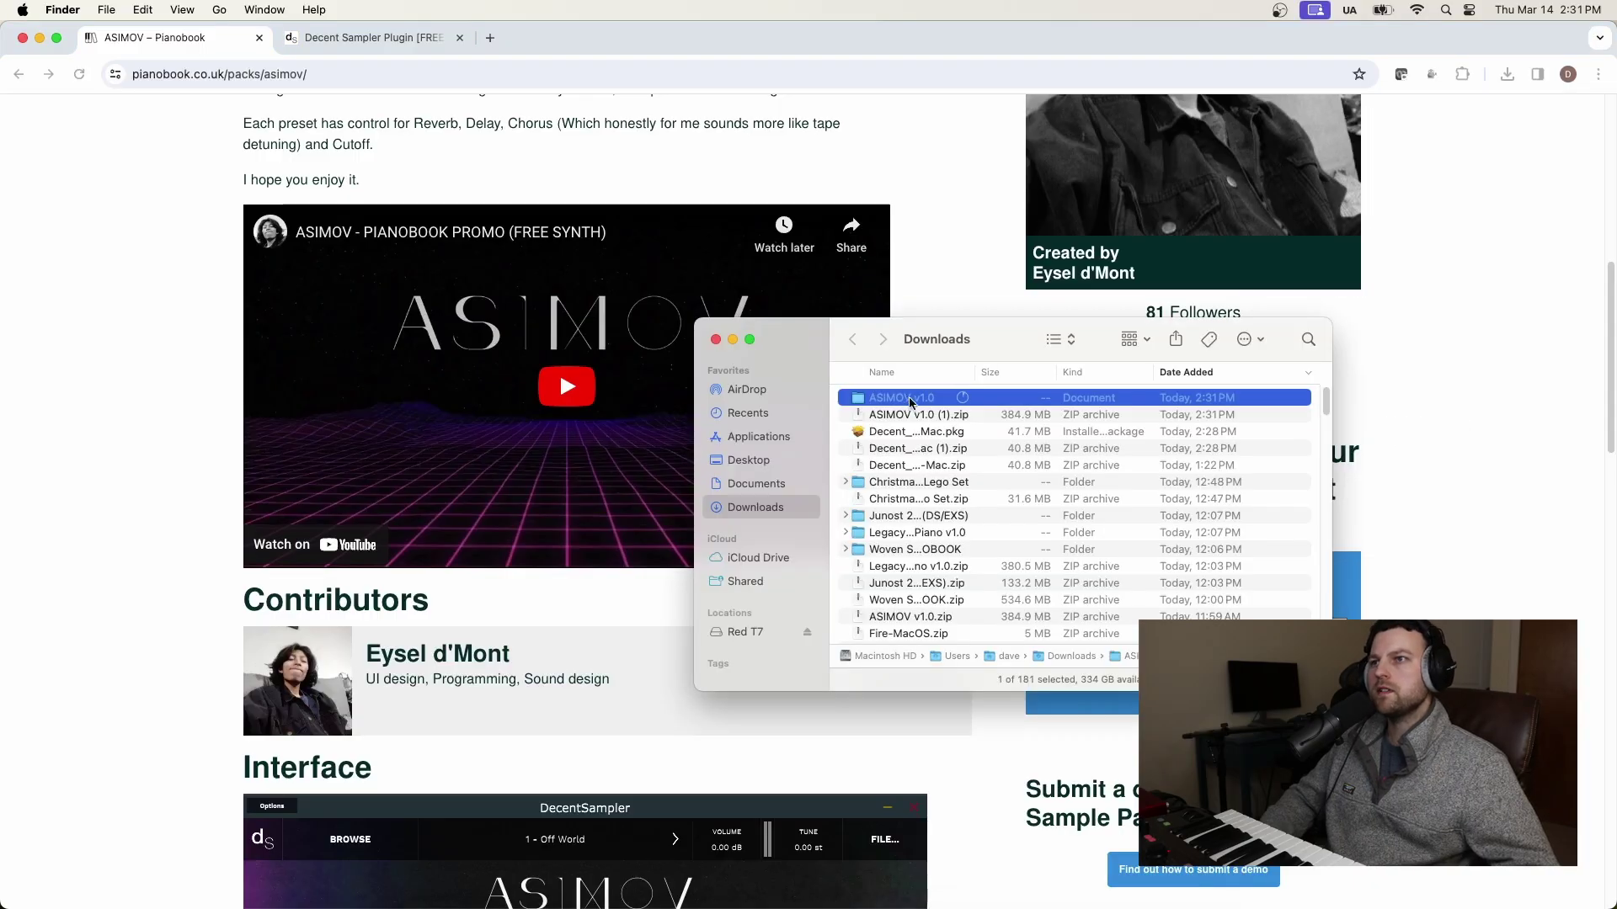
double_click(913, 402)
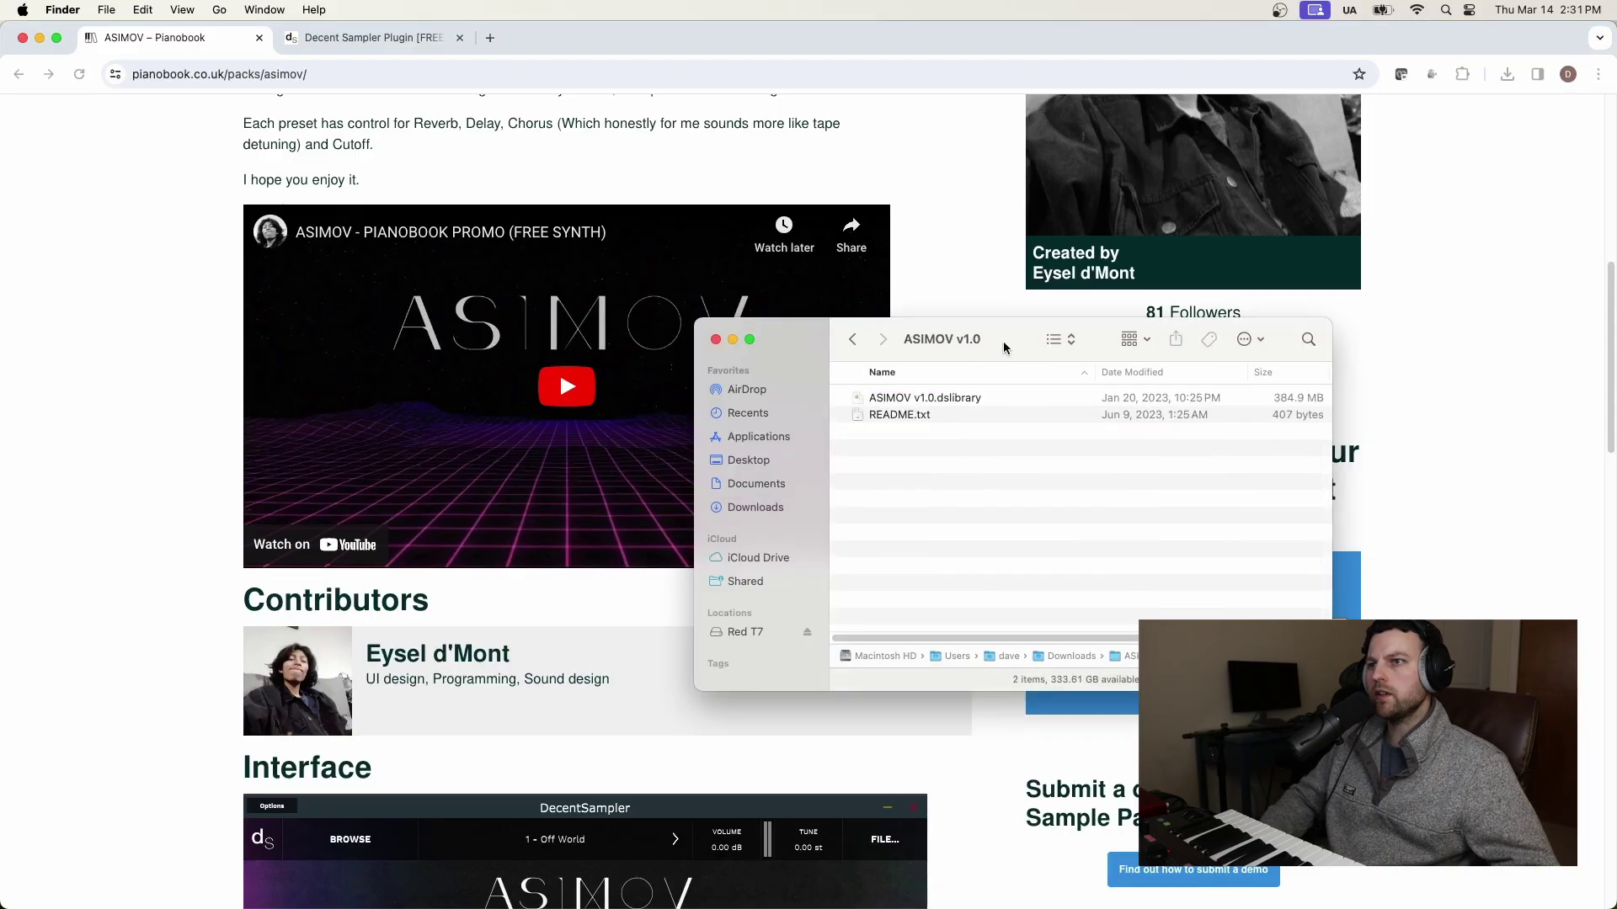
left_click_drag(1003, 342, 942, 331)
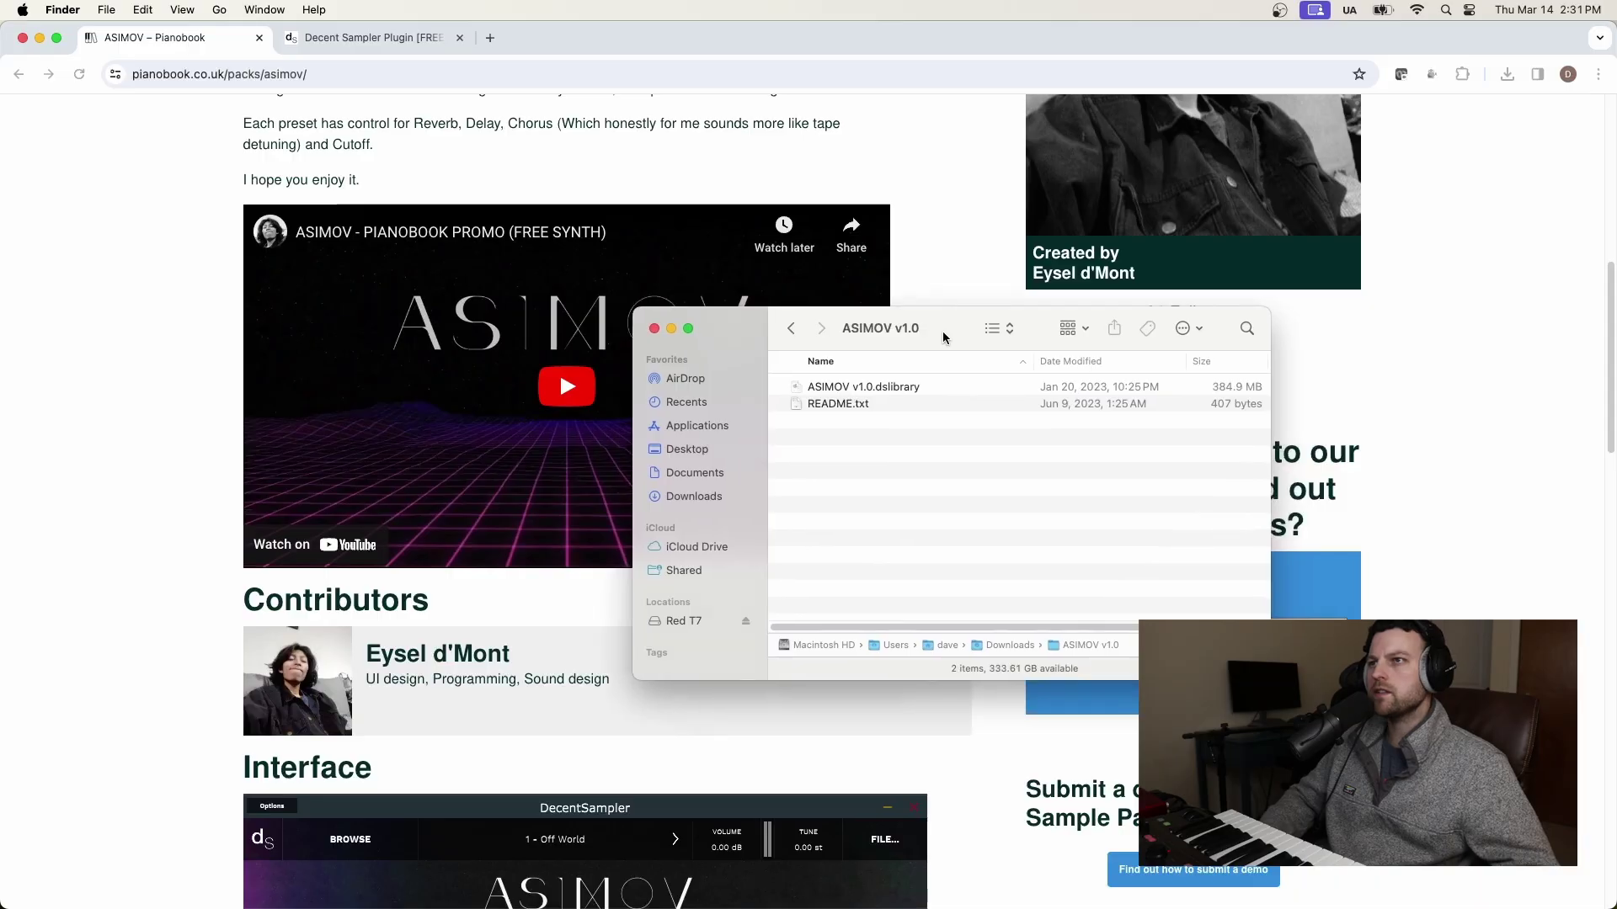
left_click(893, 388)
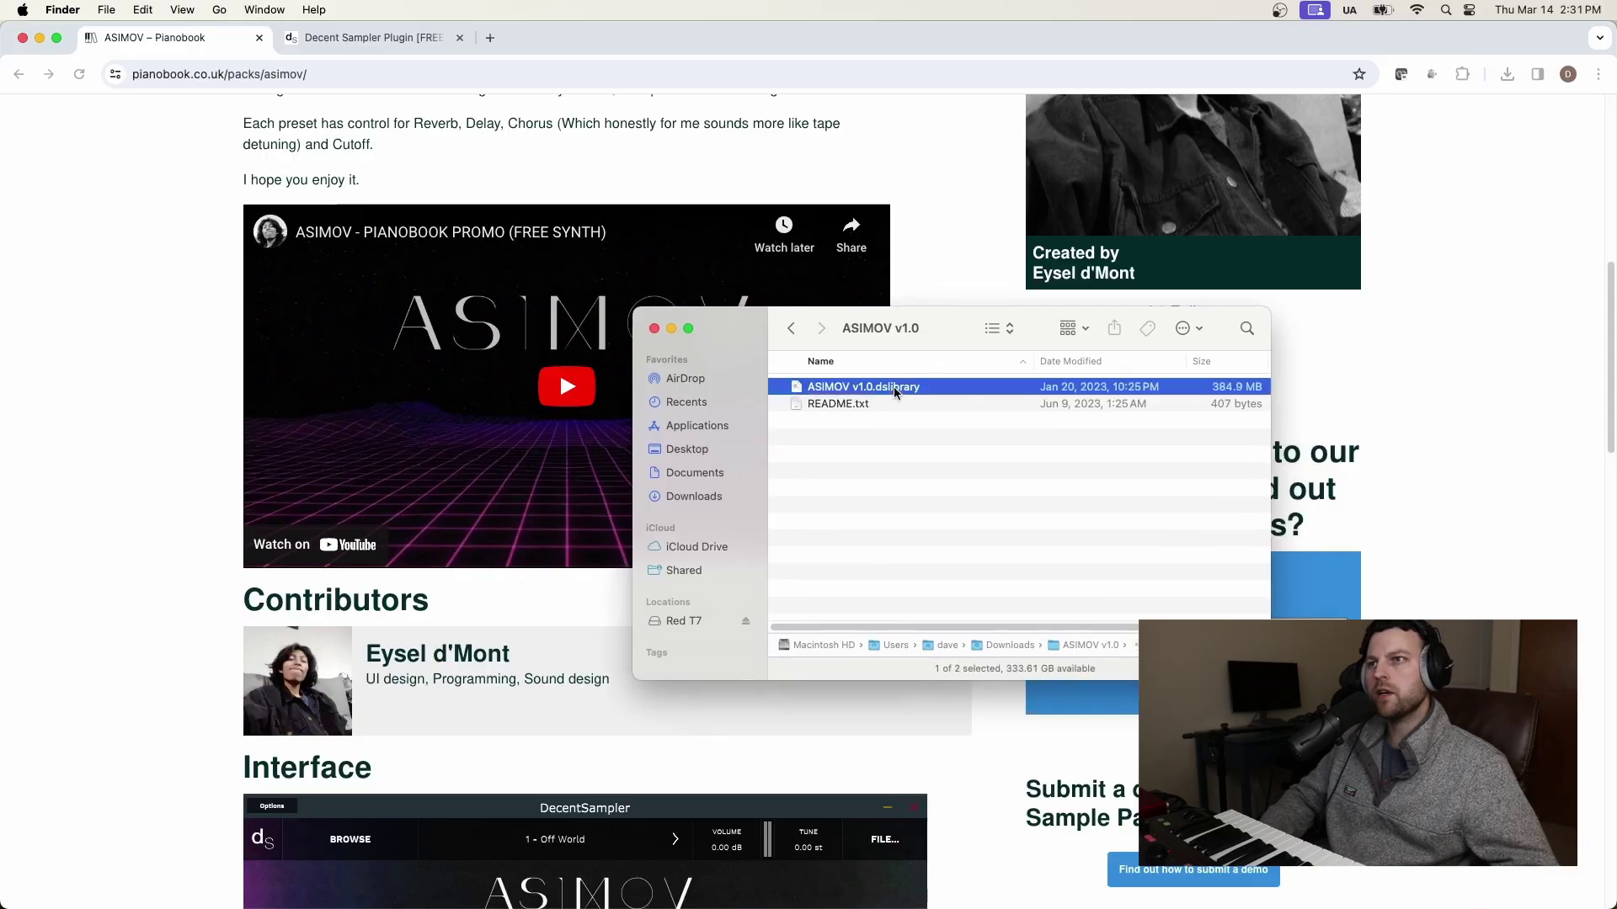
- Go back to the Downloads folder in Finder and open the Red T7 drive in a second tab
left_click(794, 335)
left_click_drag(936, 336, 684, 289)
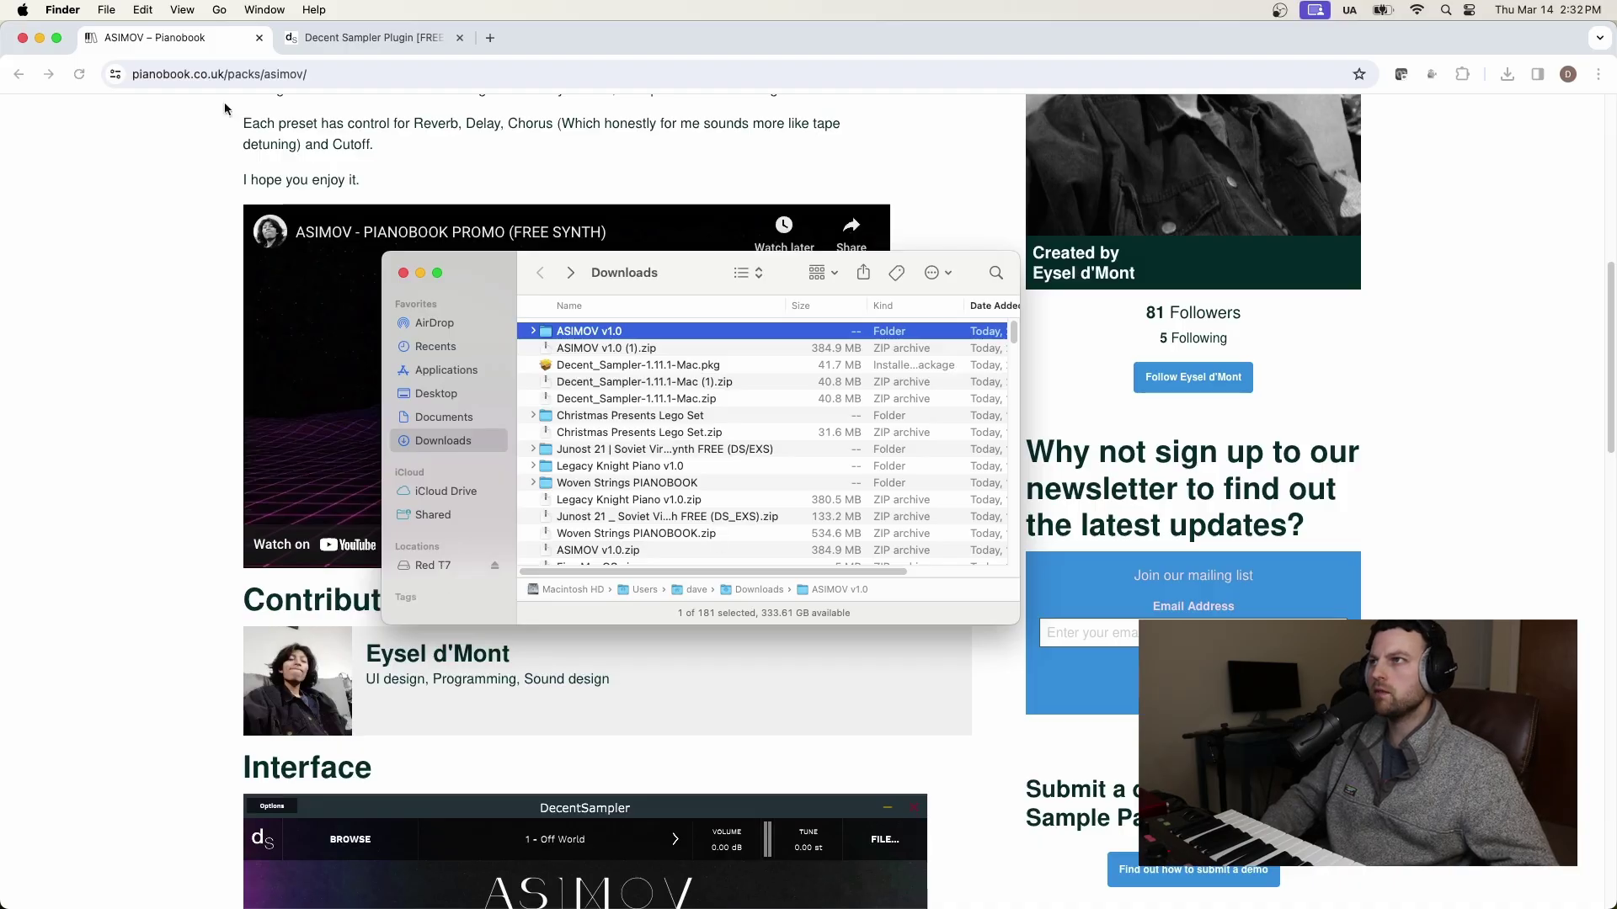
left_click(434, 566, "super")
left_click(637, 310)
left_click(833, 308)
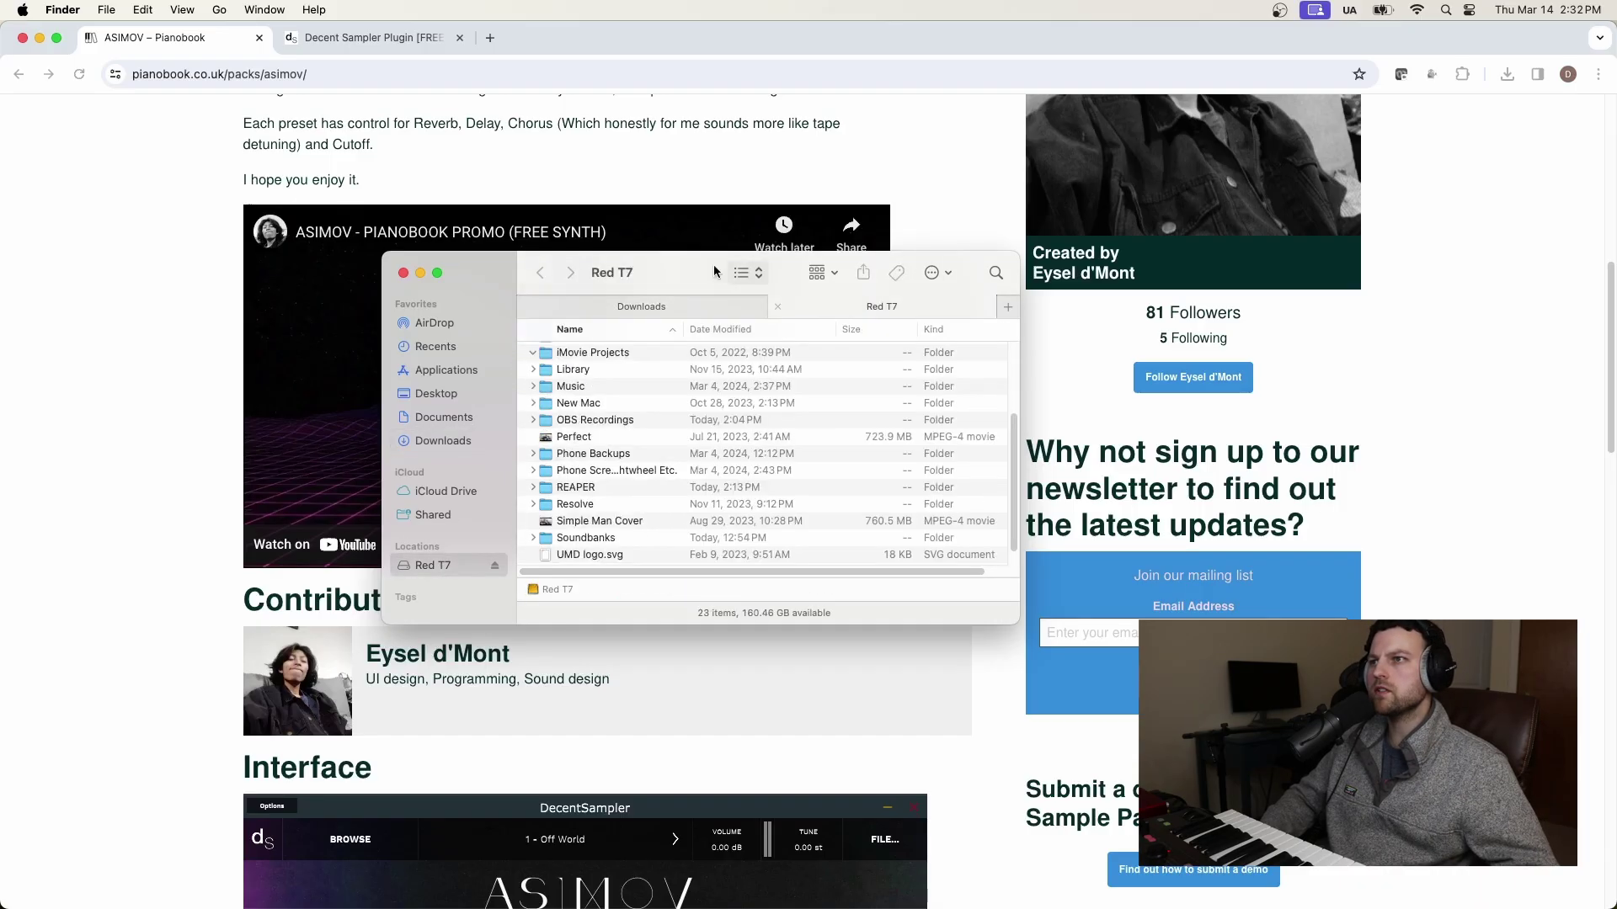
- Open the Decent Sampler folder inside Soundbanks on the Red T7 drive
scroll(615, 469, "up", 1)
scroll(614, 468, "up", 3)
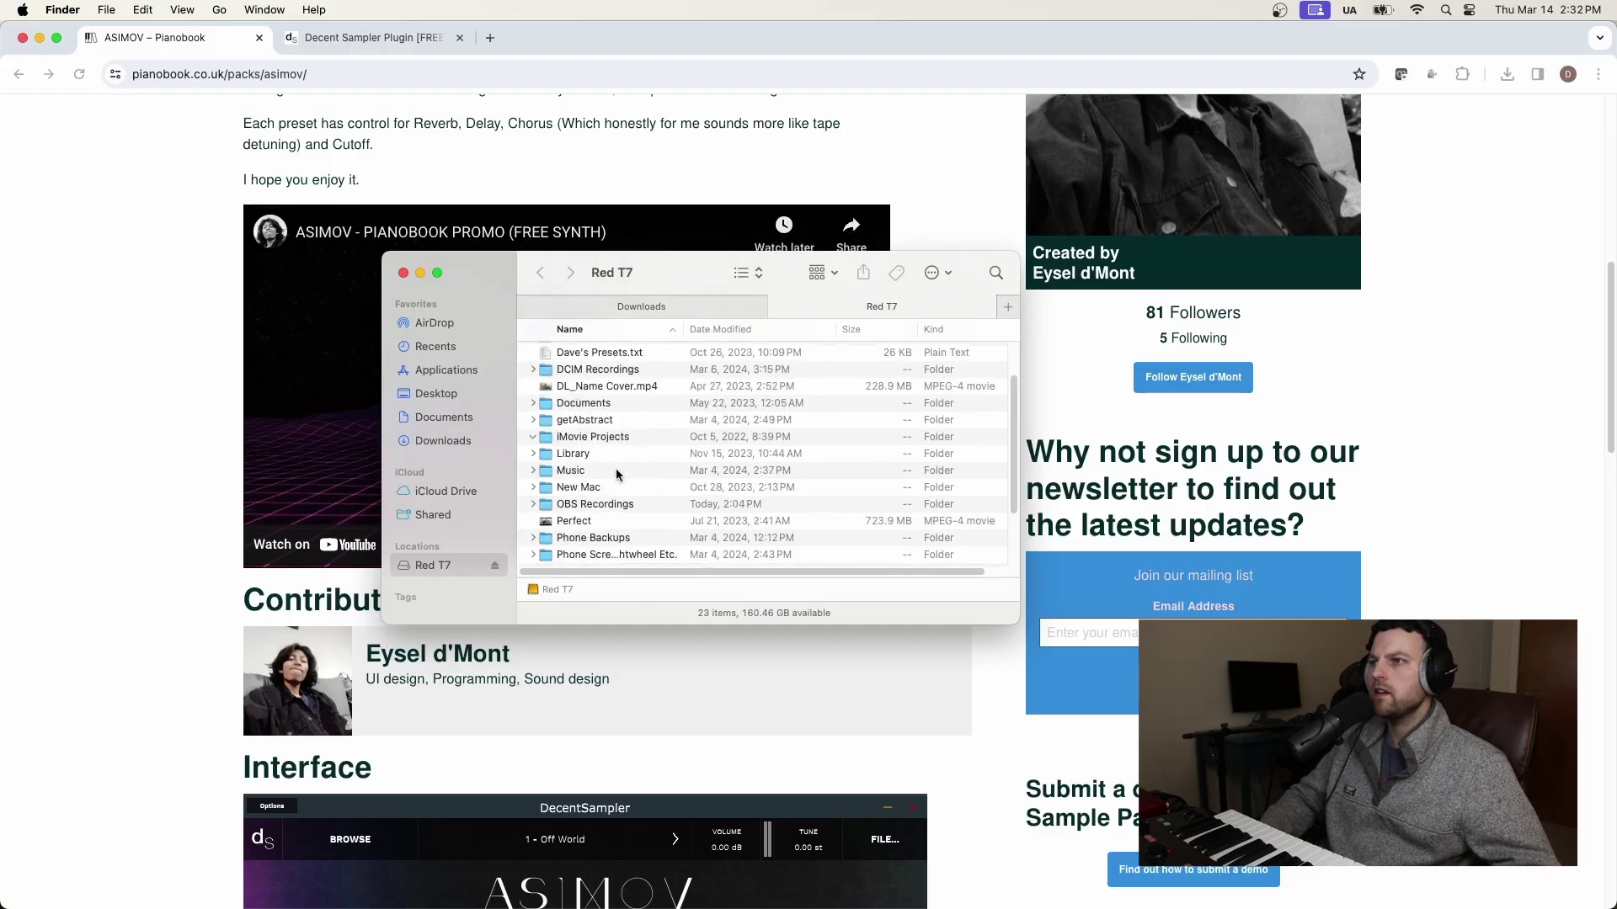
scroll(615, 468, "down", 2)
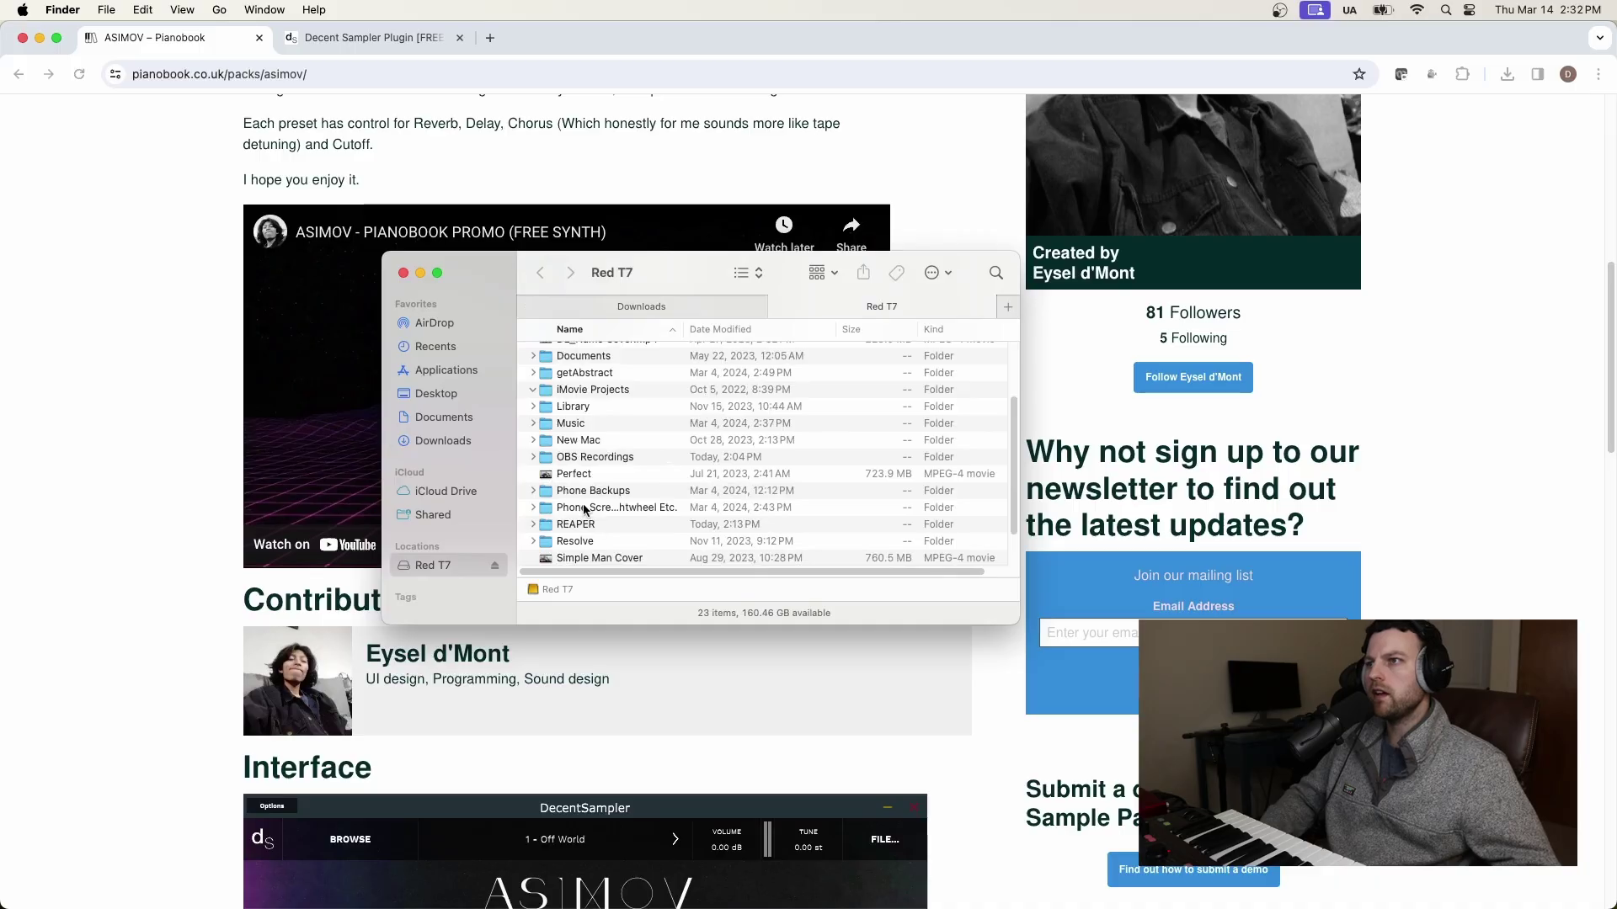
scroll(584, 508, "down", 2)
double_click(612, 511)
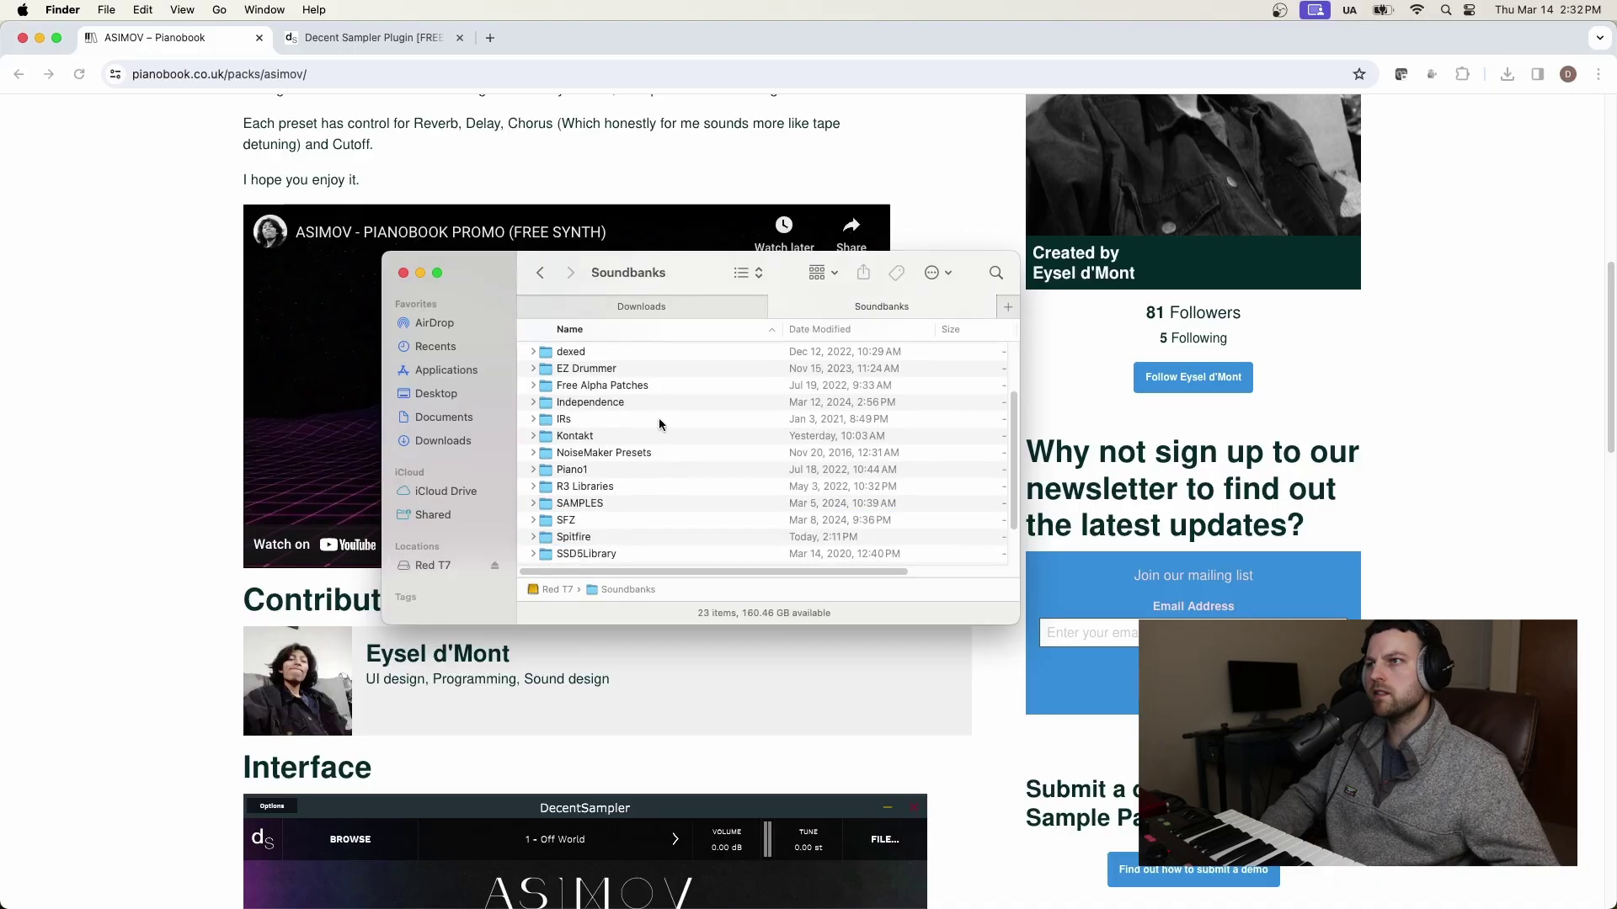
scroll(596, 389, "up", 3)
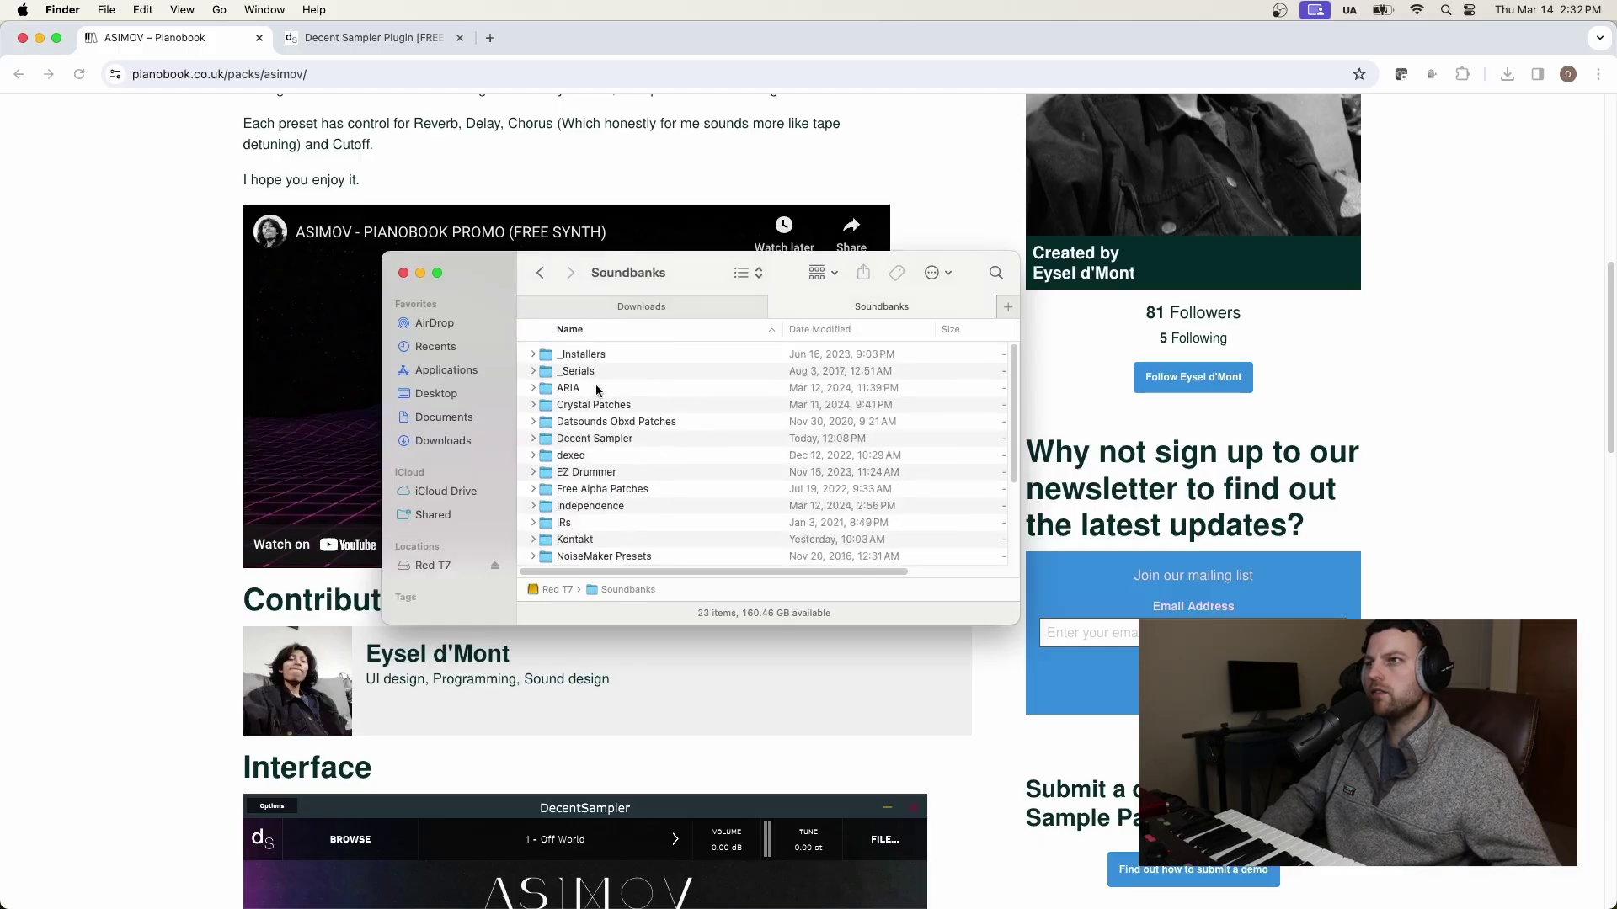
left_click(579, 440)
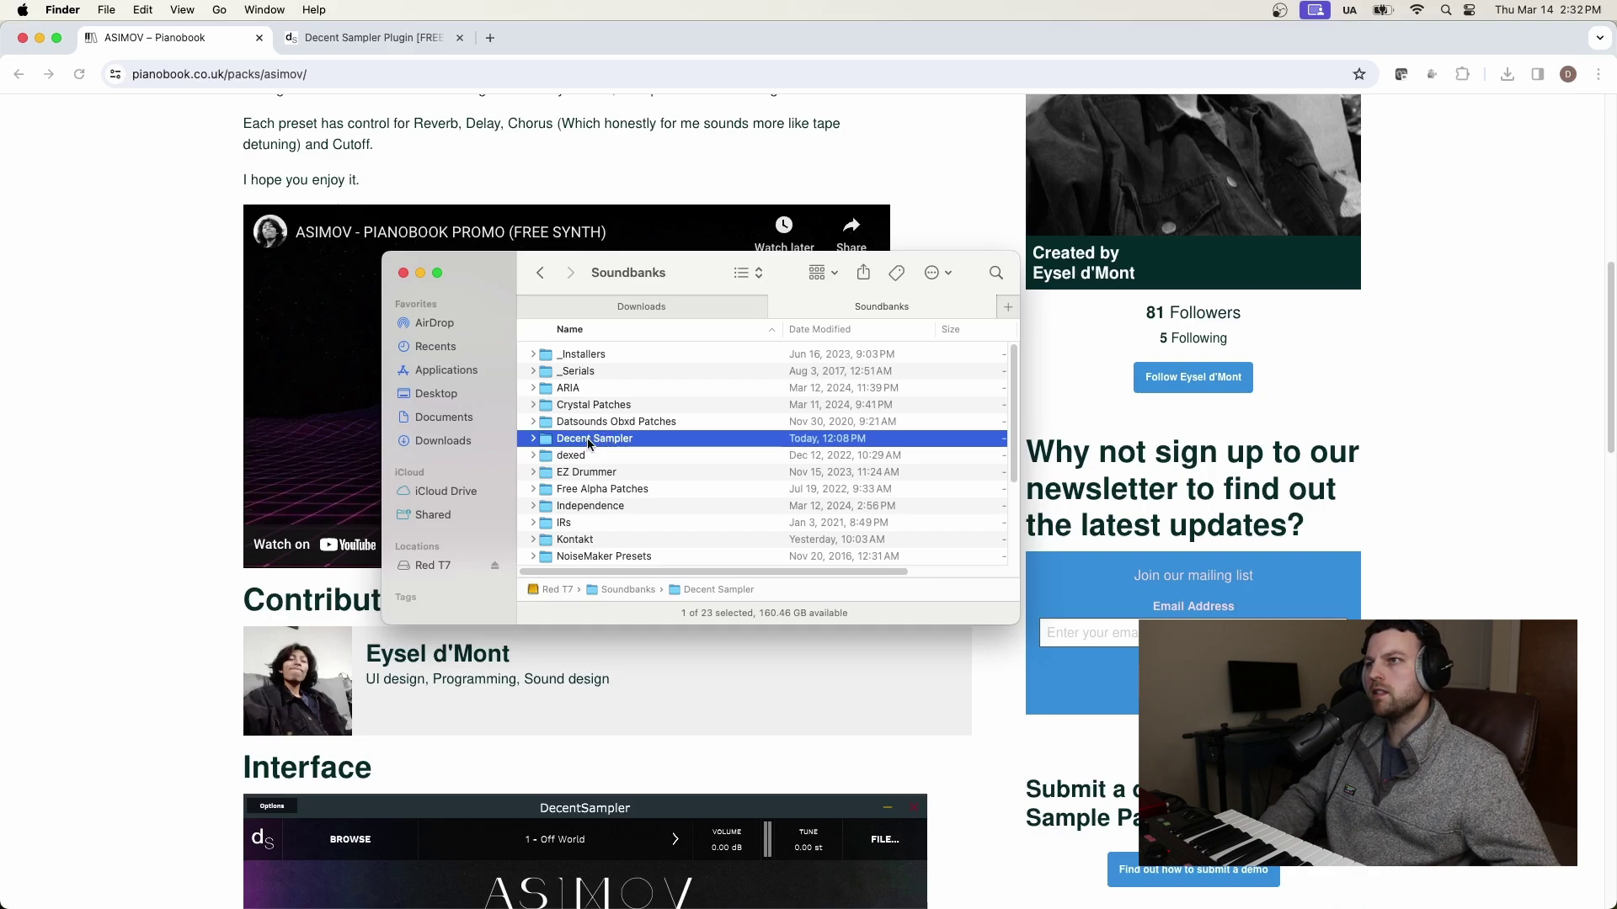
double_click(587, 437)
- Locate the ASIMOV v1.0 folder in Downloads and check the contents of the one in Red T7's Decent Sampler folder
left_click(666, 305)
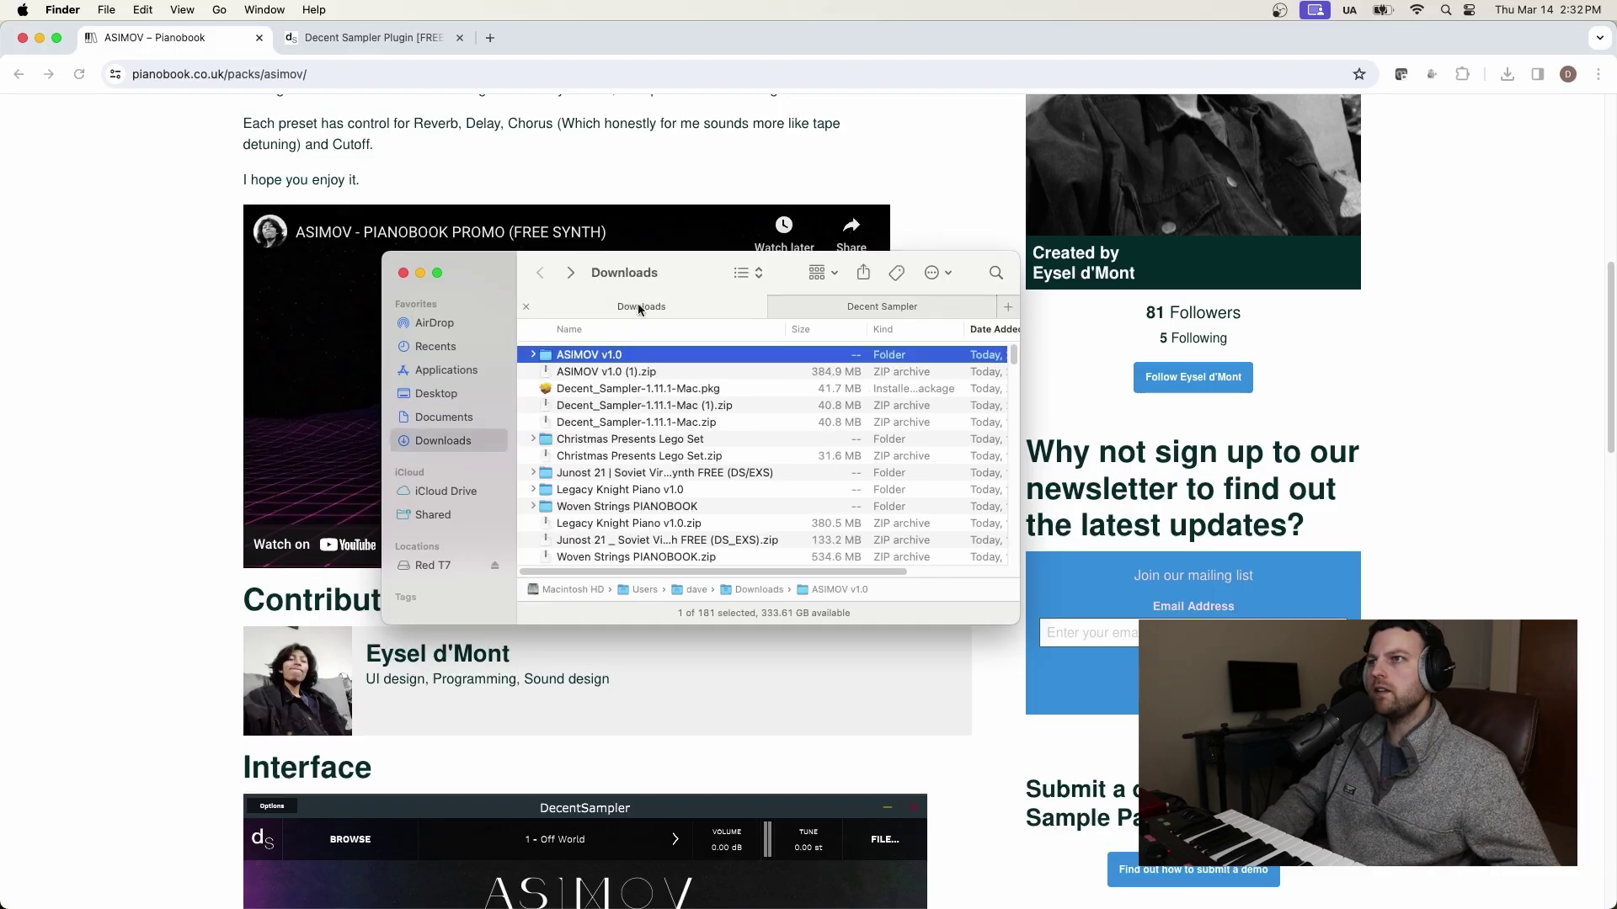
left_click_drag(596, 358, 536, 362)
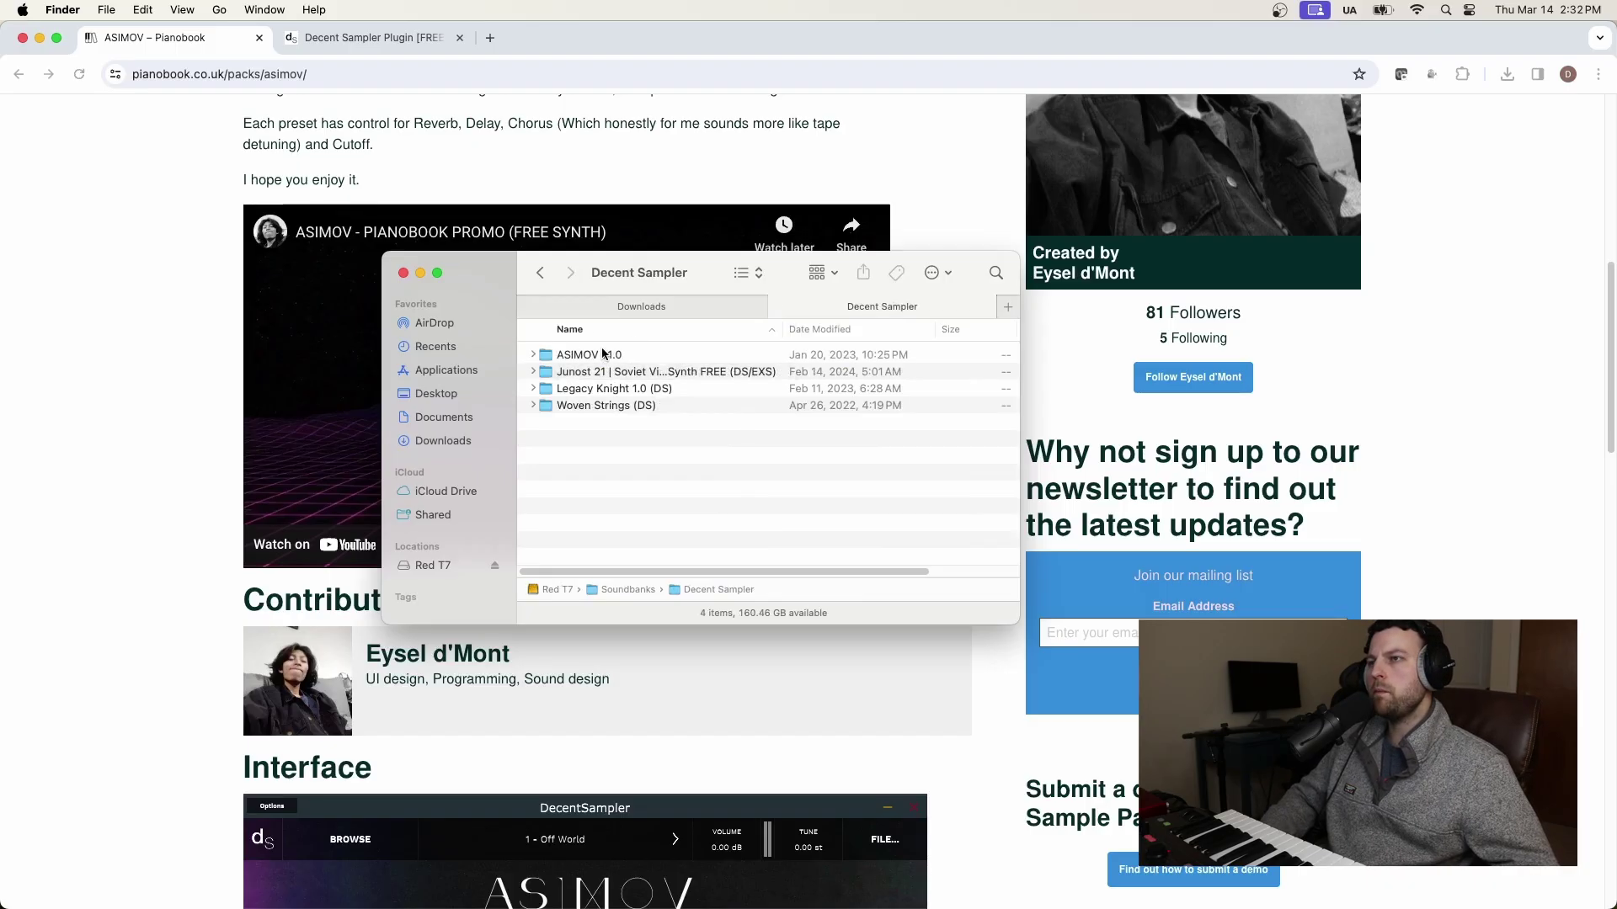
left_click(603, 354)
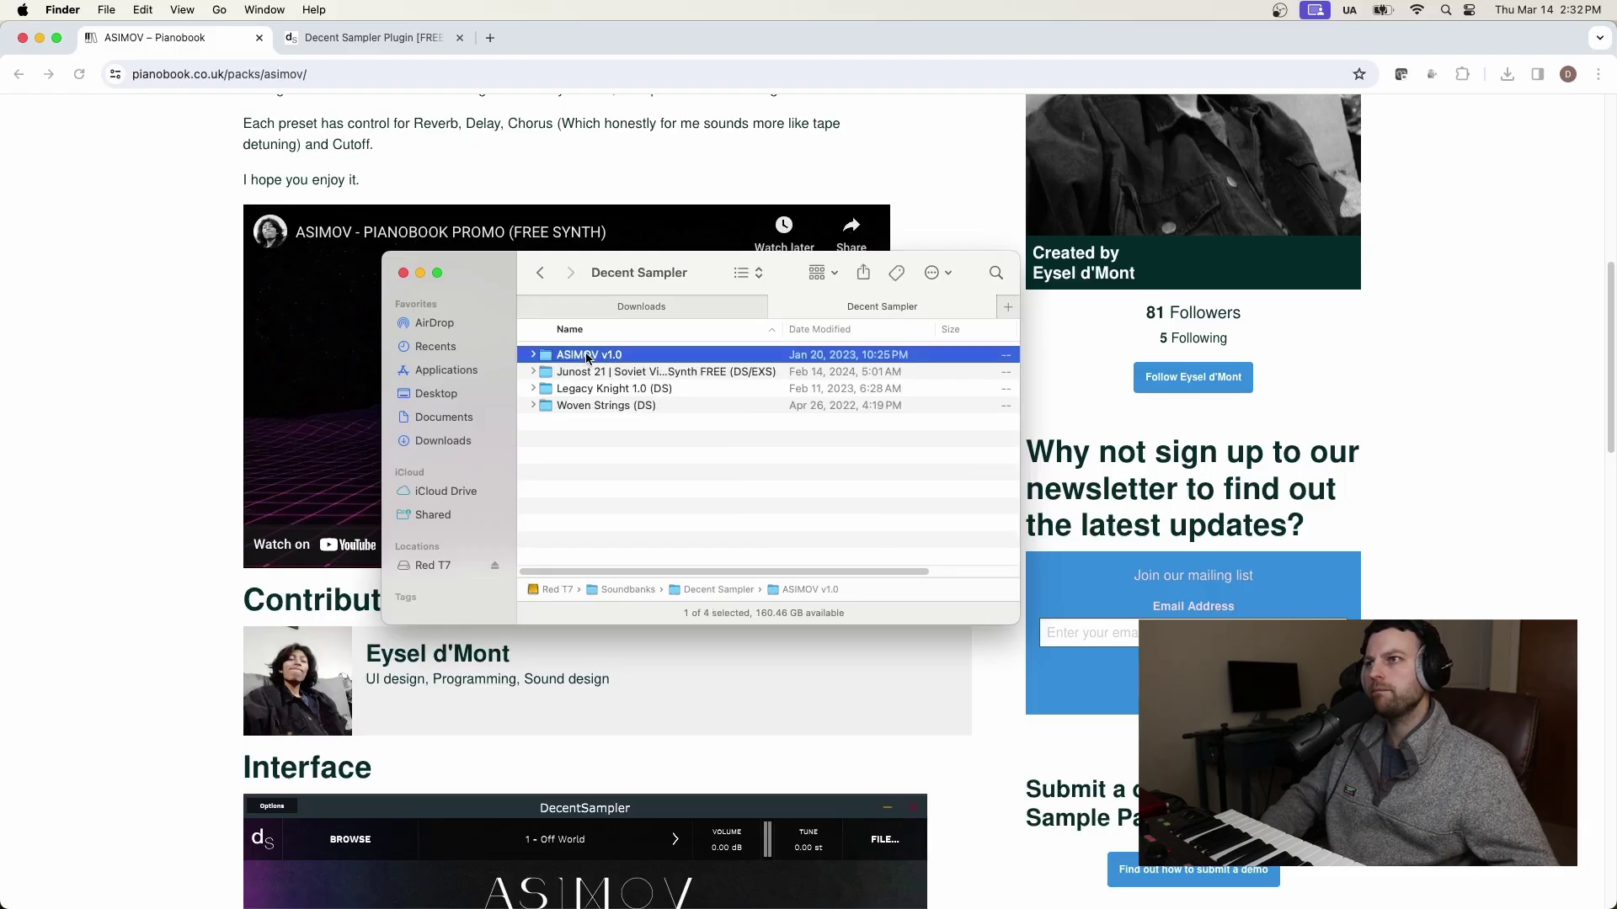
double_click(587, 357)
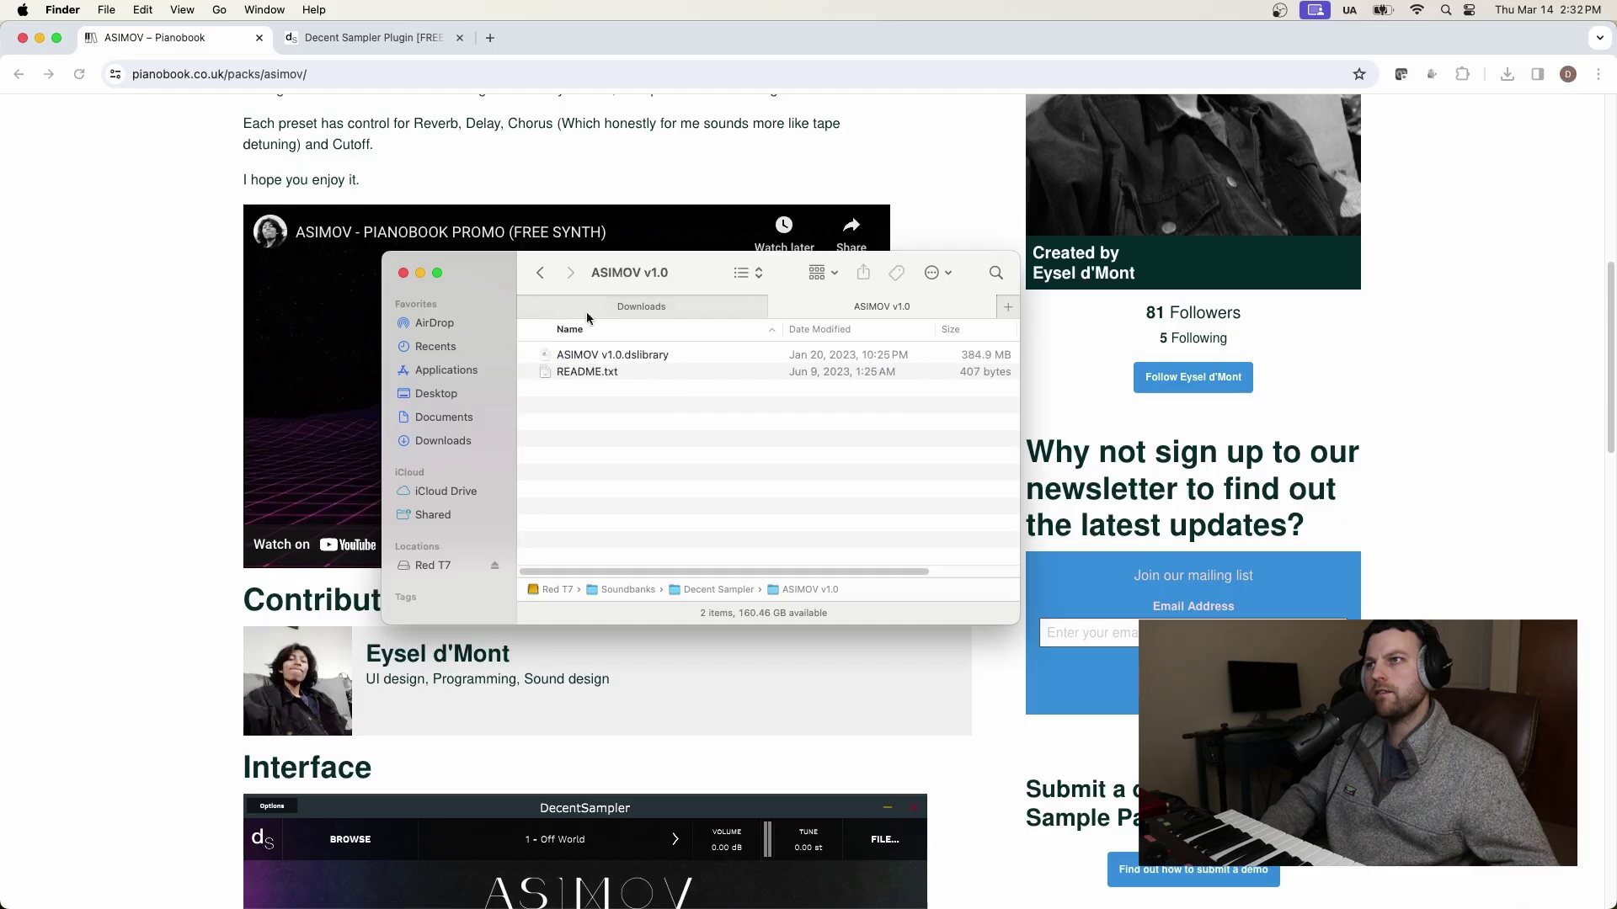
left_click(540, 271)
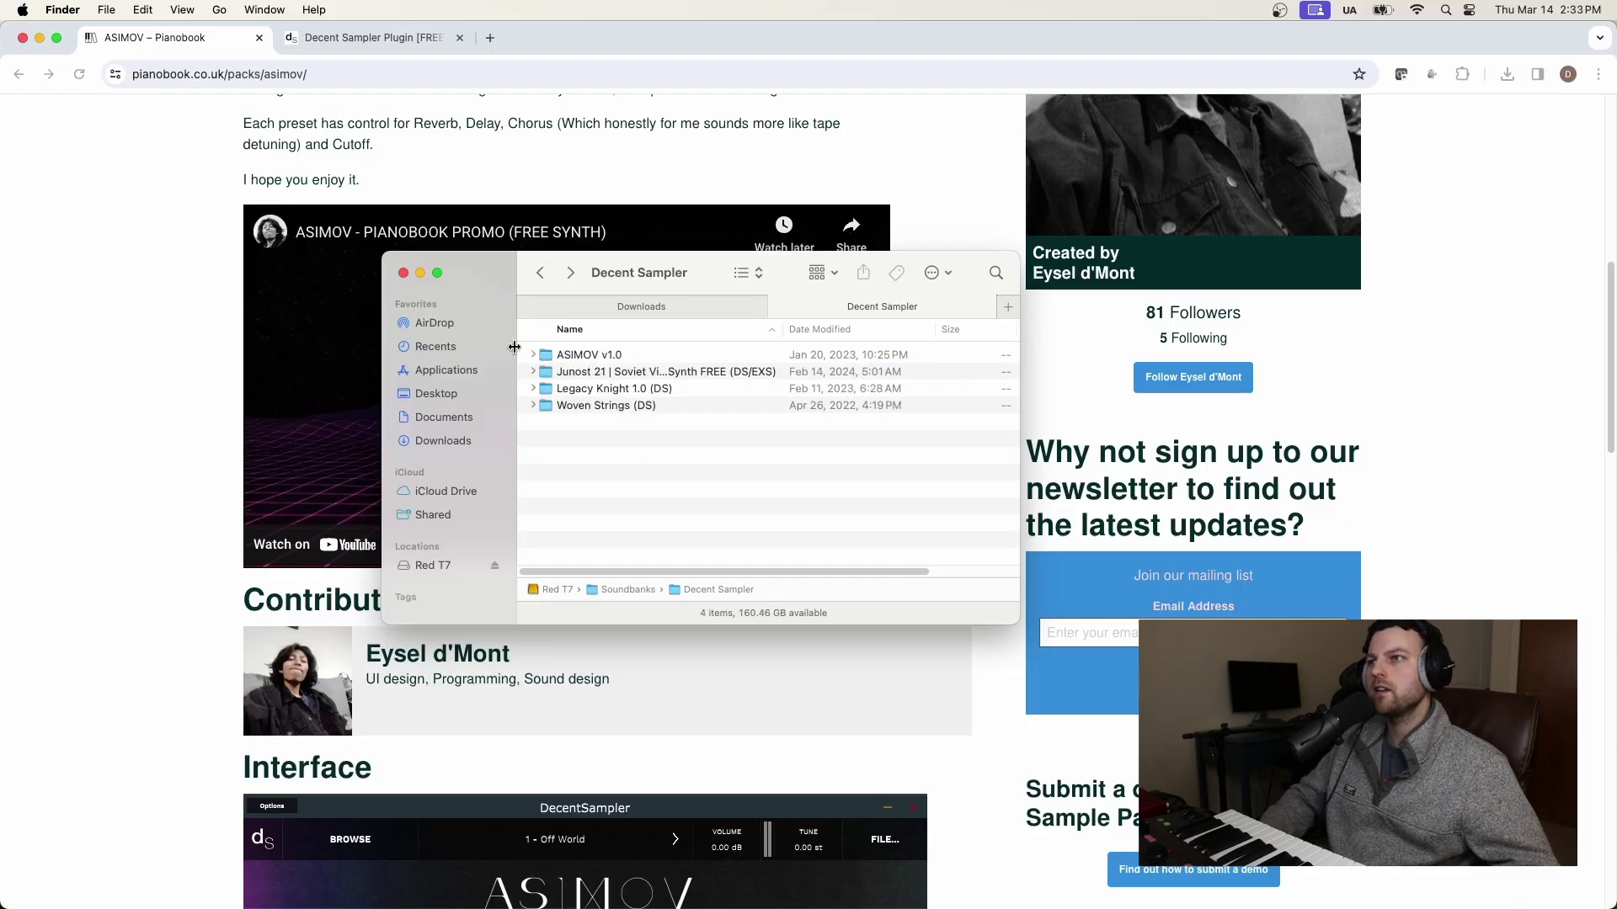
- Switch to REAPER and open DecentSampler's file browser of sample libraries on track 2
key("super+Tab")
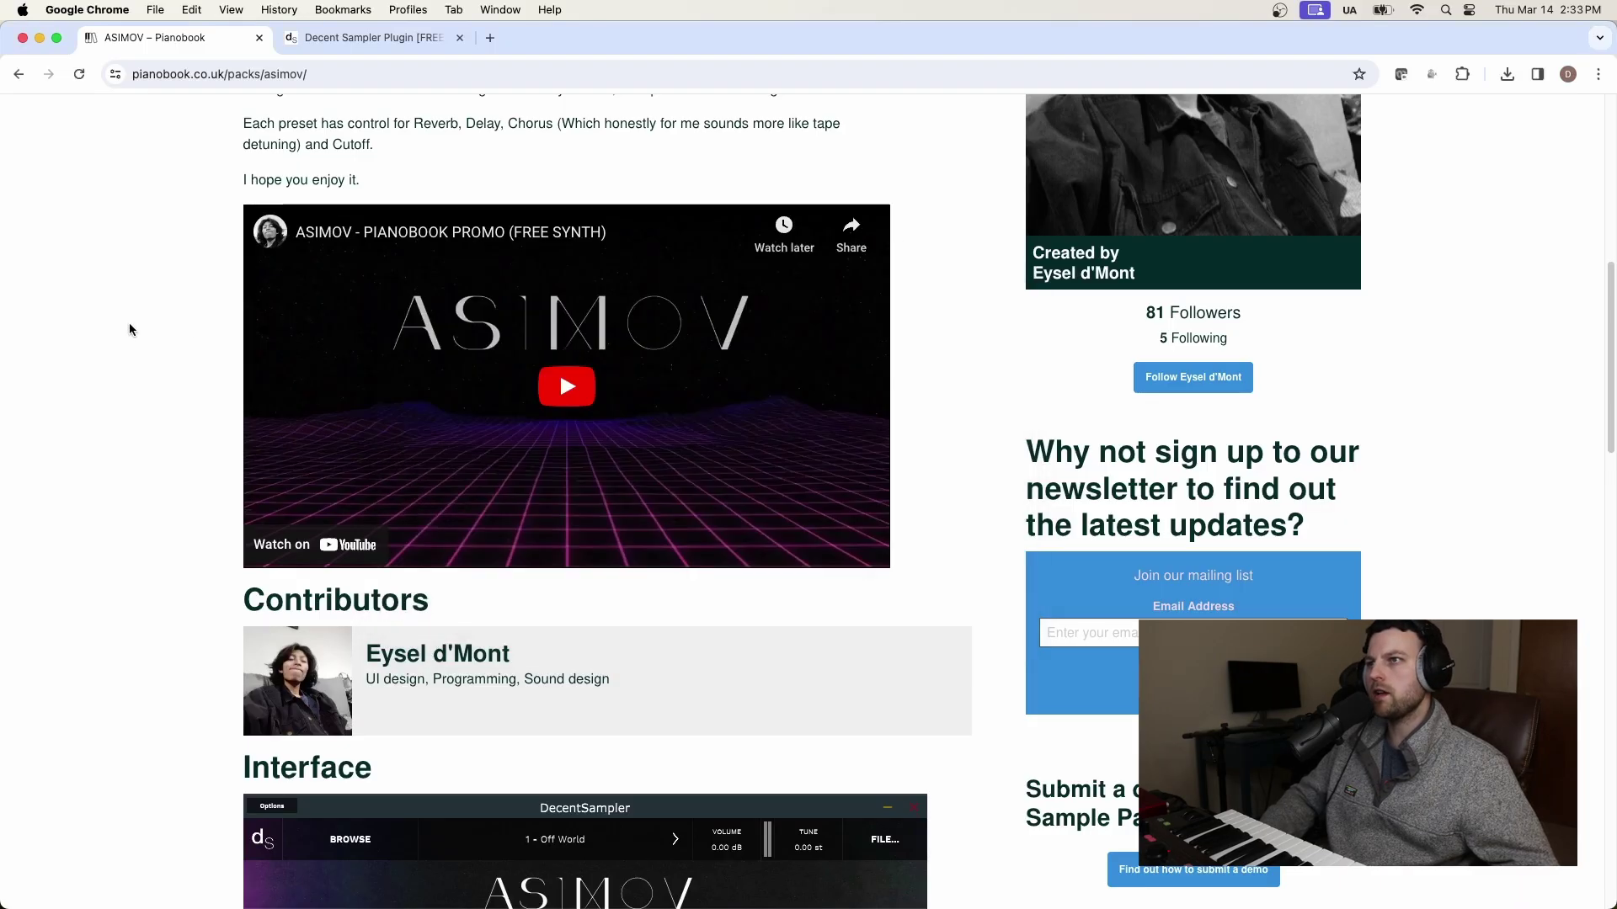
key("super+Tab")
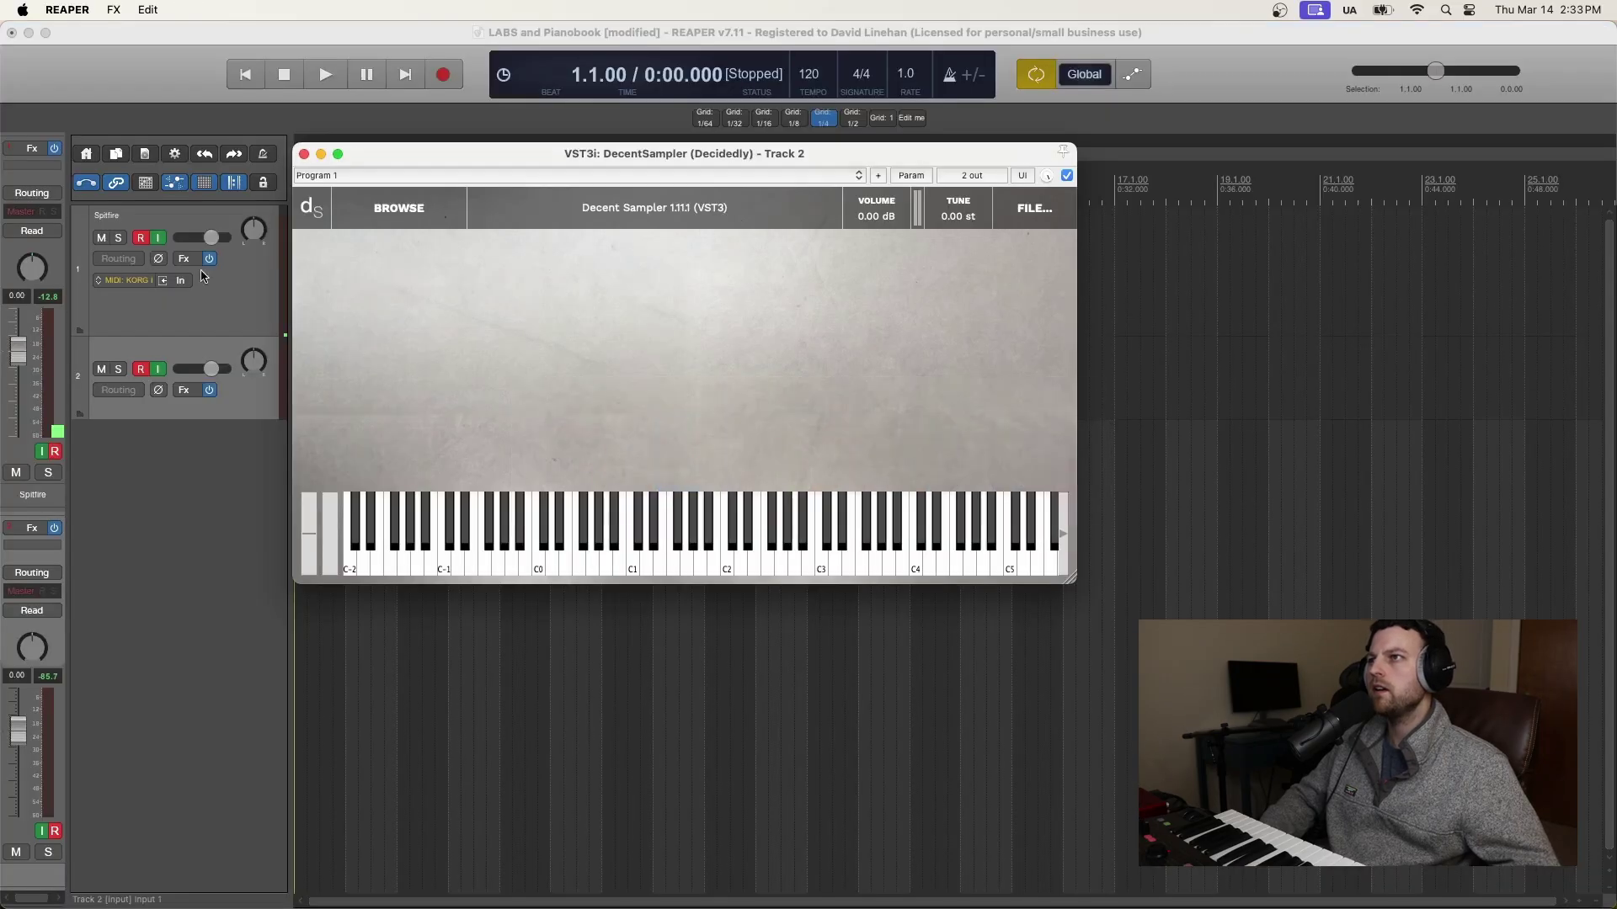
left_click(391, 215)
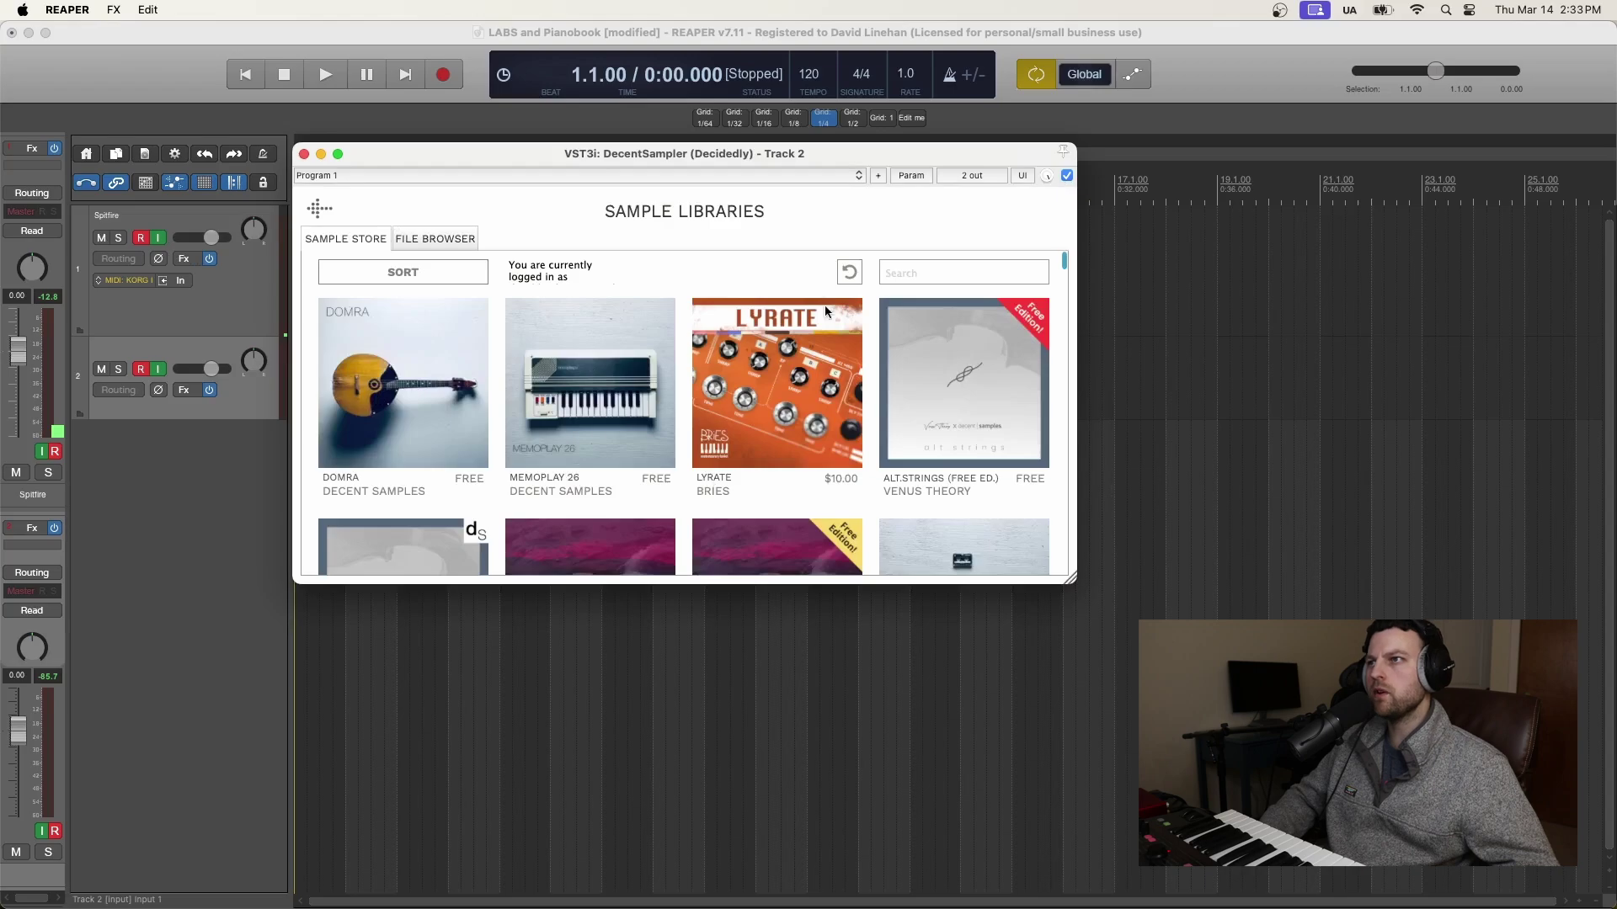
left_click(448, 239)
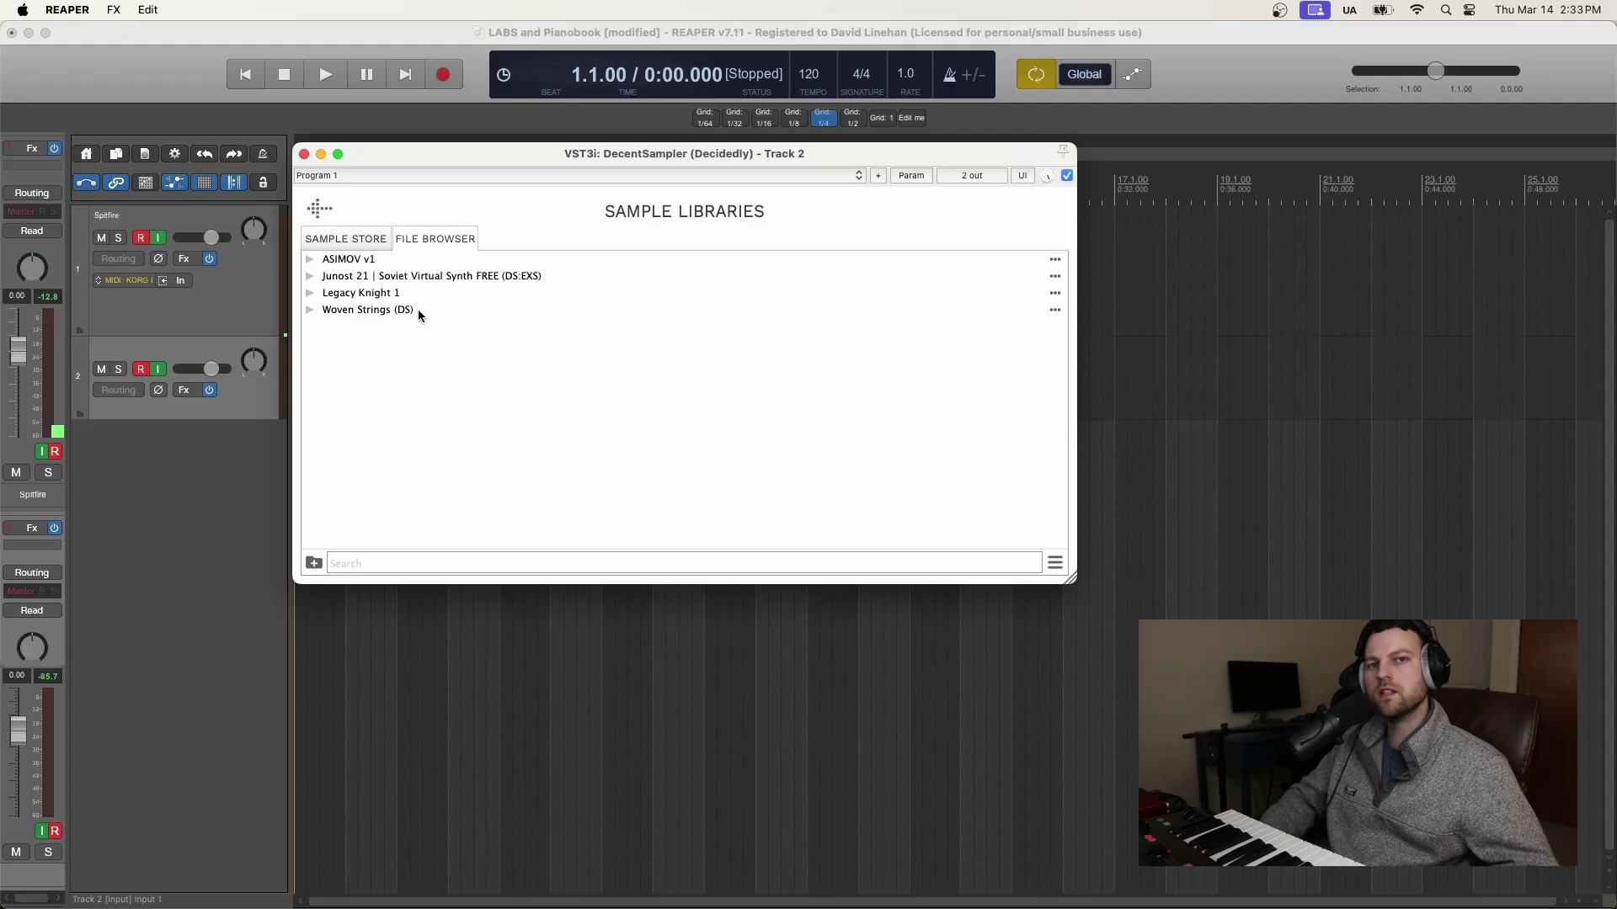
- Load the ASIMOV v1.0 sample library in DecentSampler and choose the preset 11 – Stranger synths
left_click(354, 260)
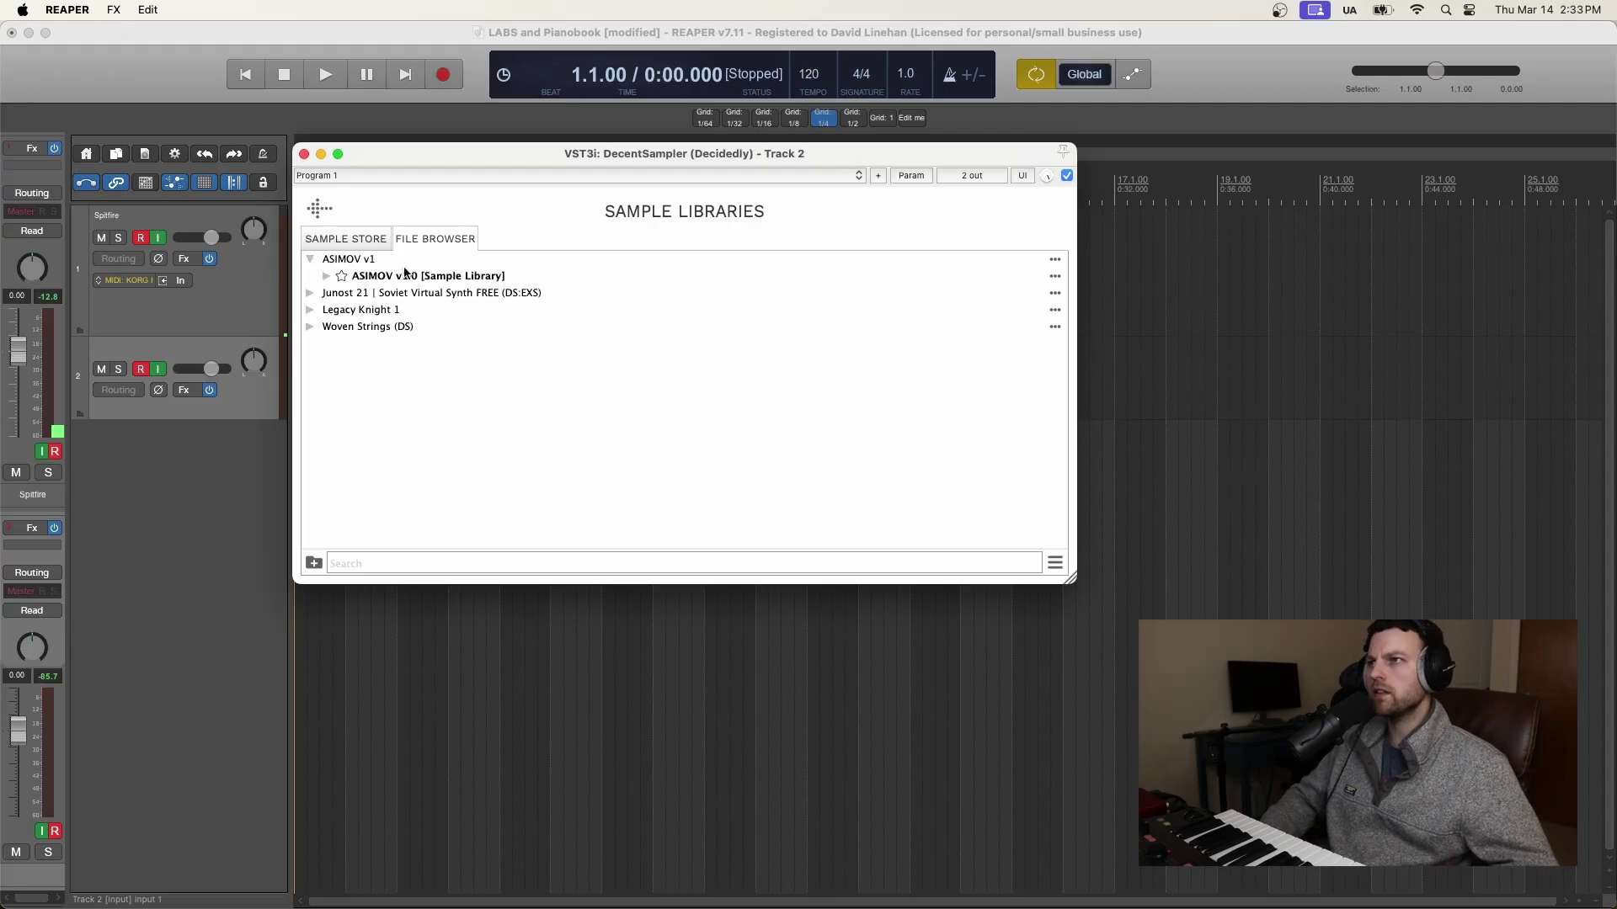
left_click(432, 278)
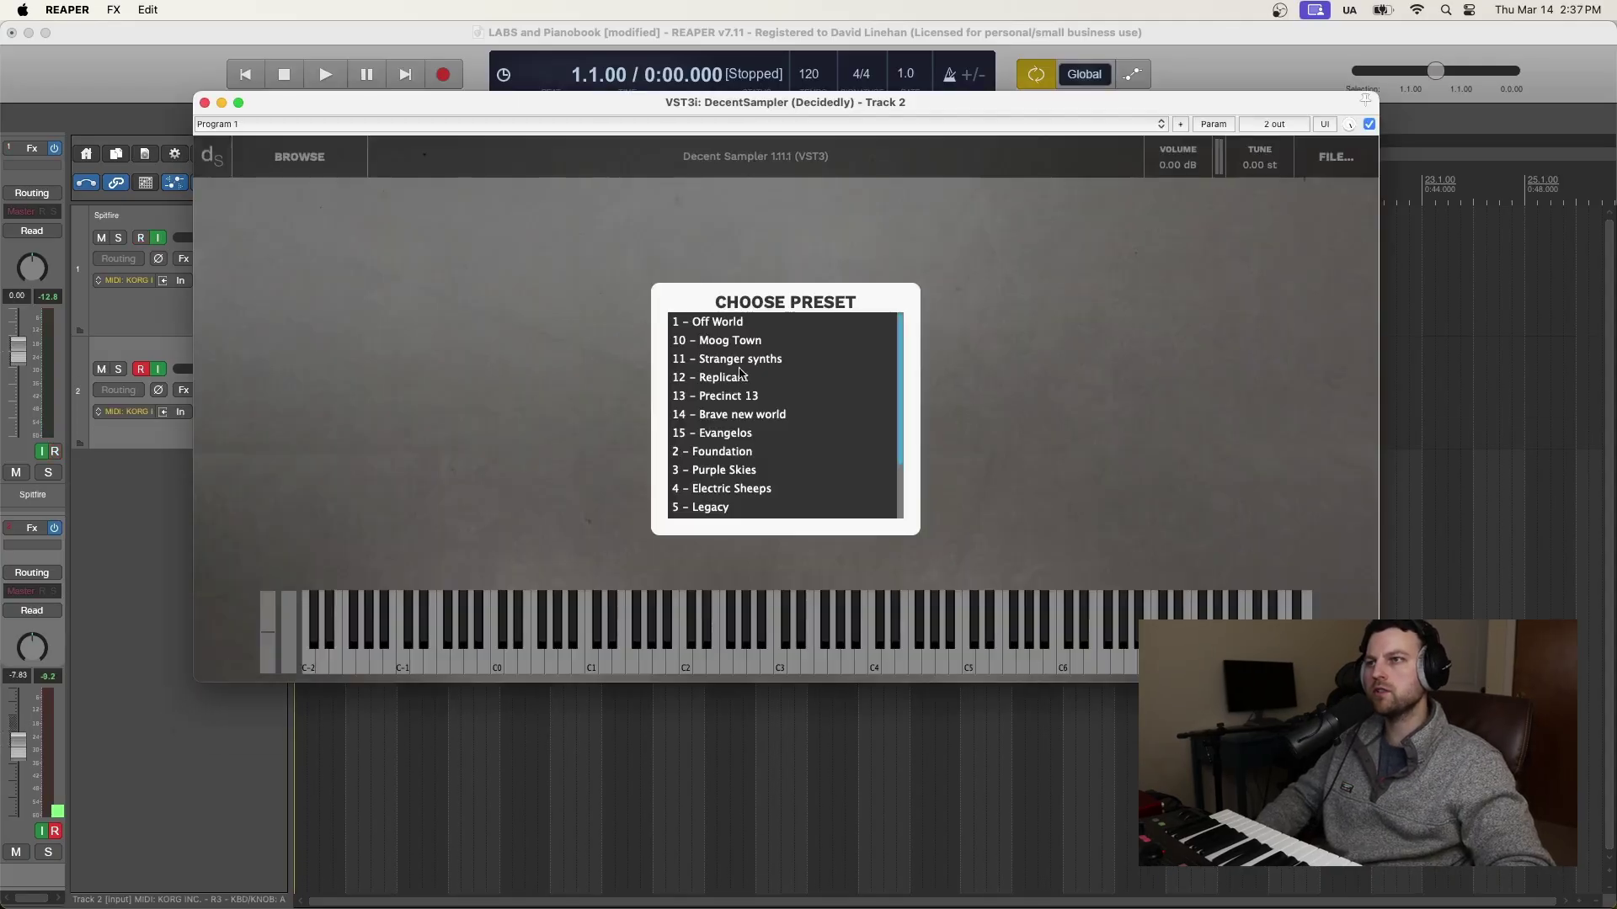
left_click(741, 360)
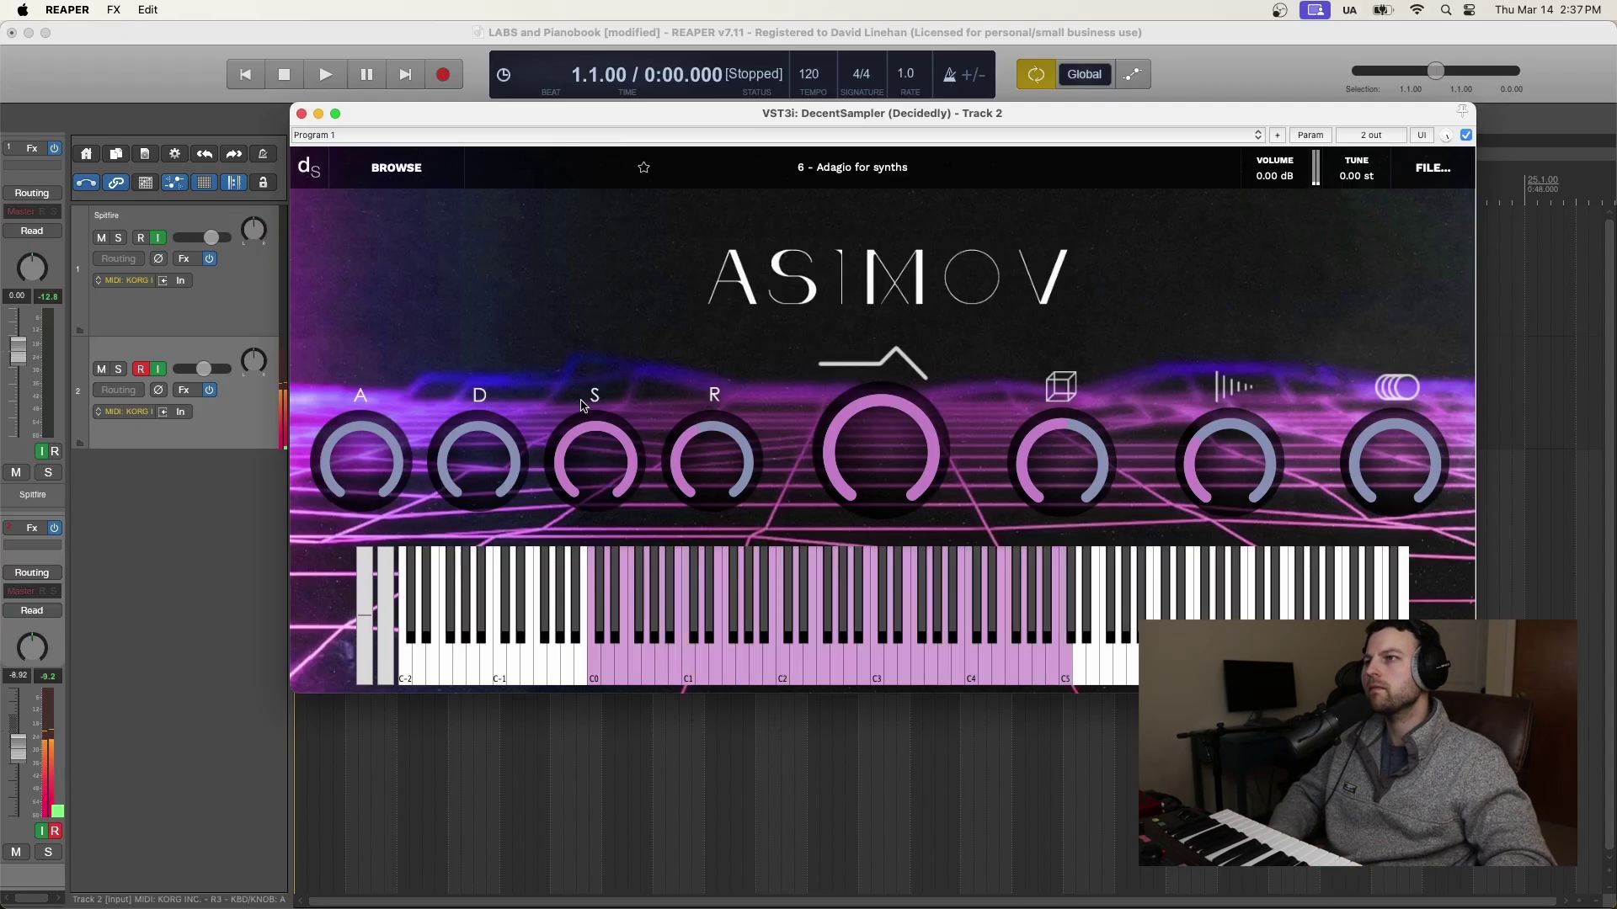
- Audition the ASIMOV presets 2 - Foundation and 7 - Night City in DecentSampler
left_click(856, 168)
left_click(597, 330)
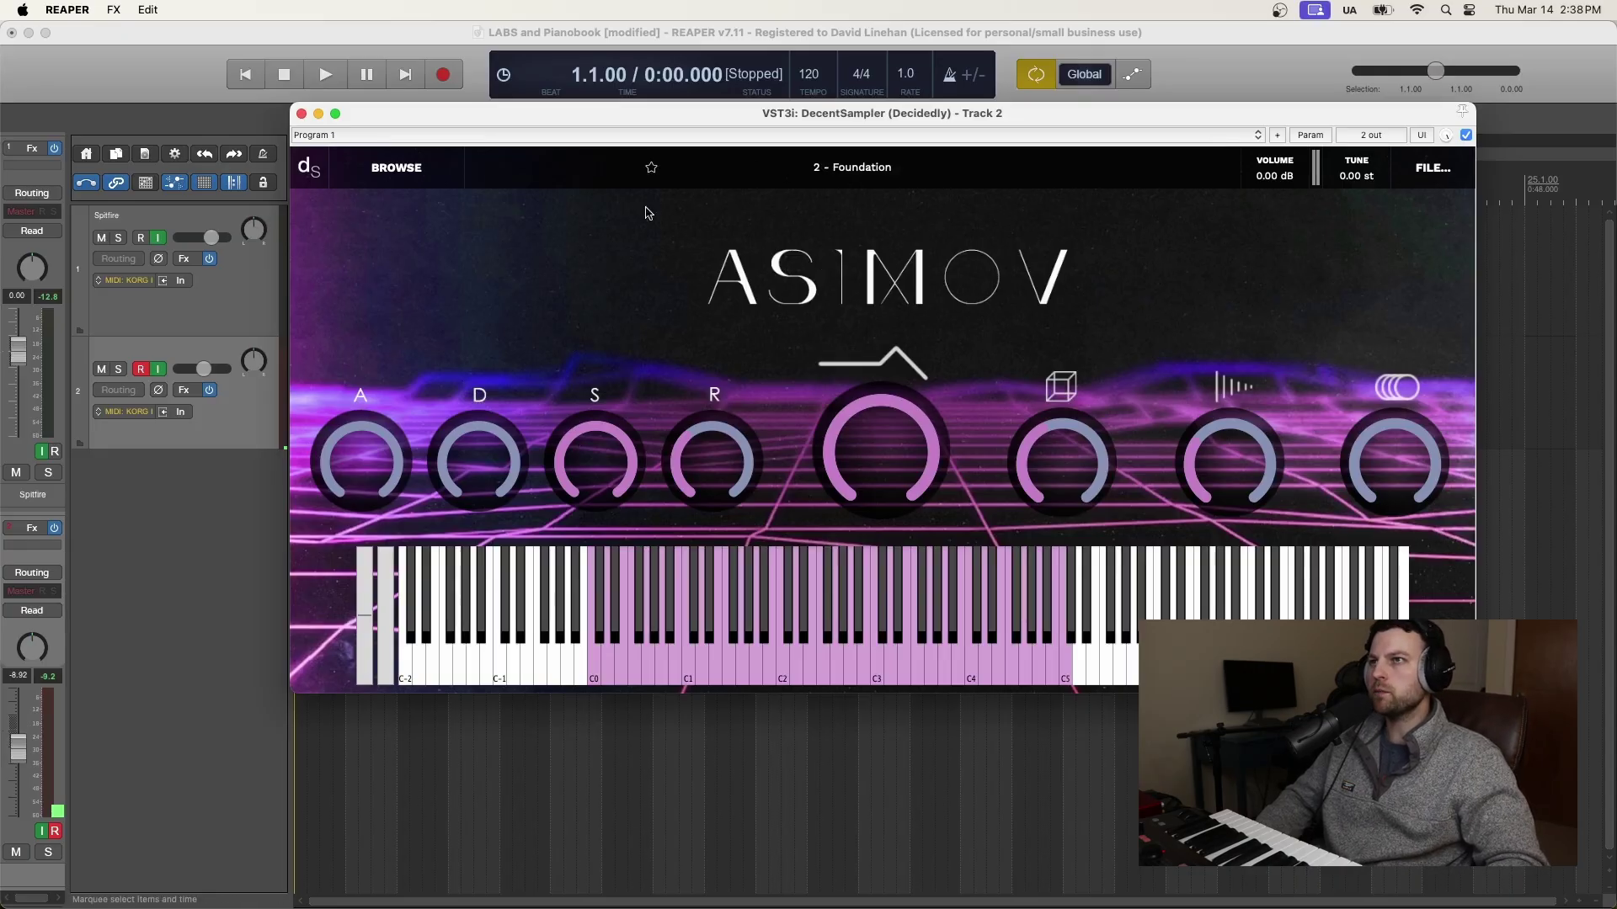
left_click(829, 168)
left_click(543, 421)
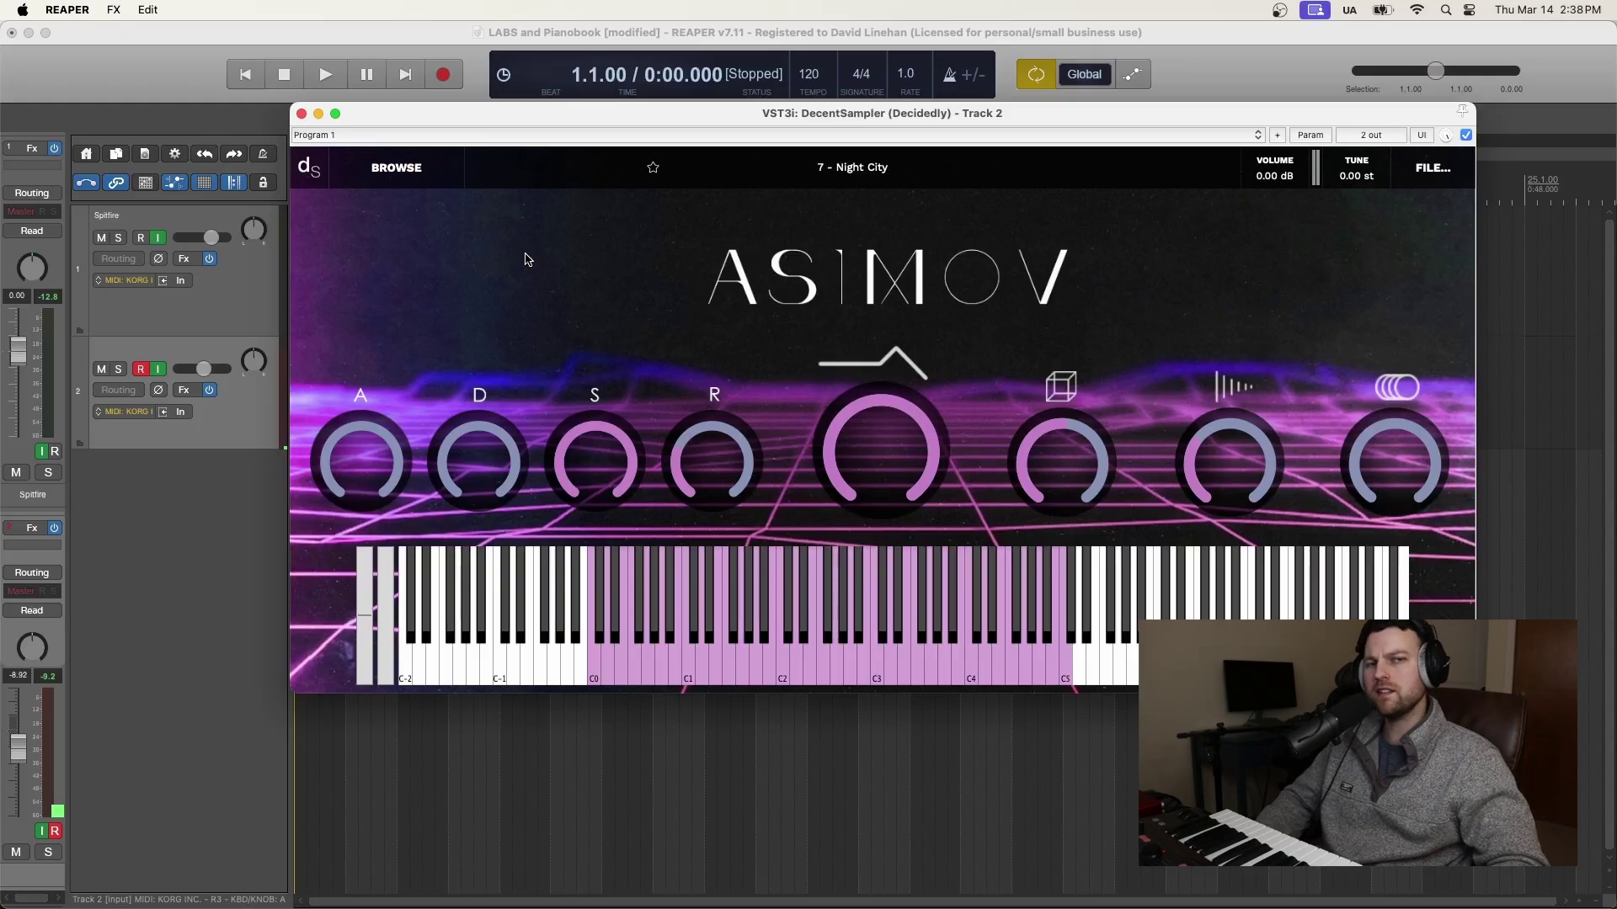
- Load the preset Junost 21 | First In The Universe from the Junost 21 library in DecentSampler and close the plugin window
left_click(404, 172)
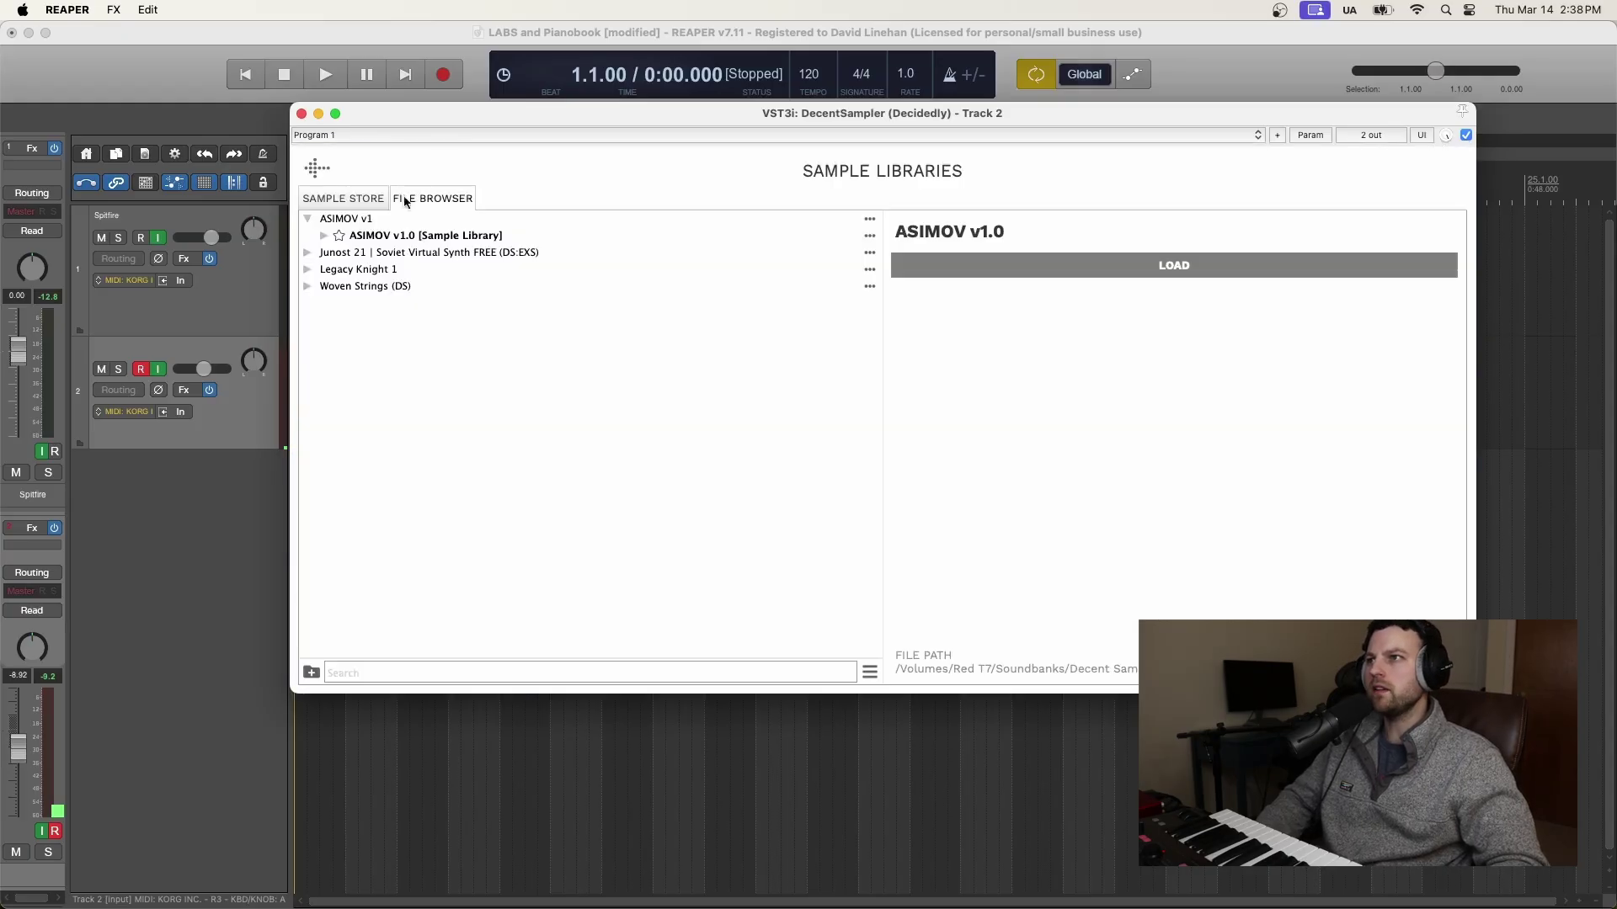
left_click(307, 253)
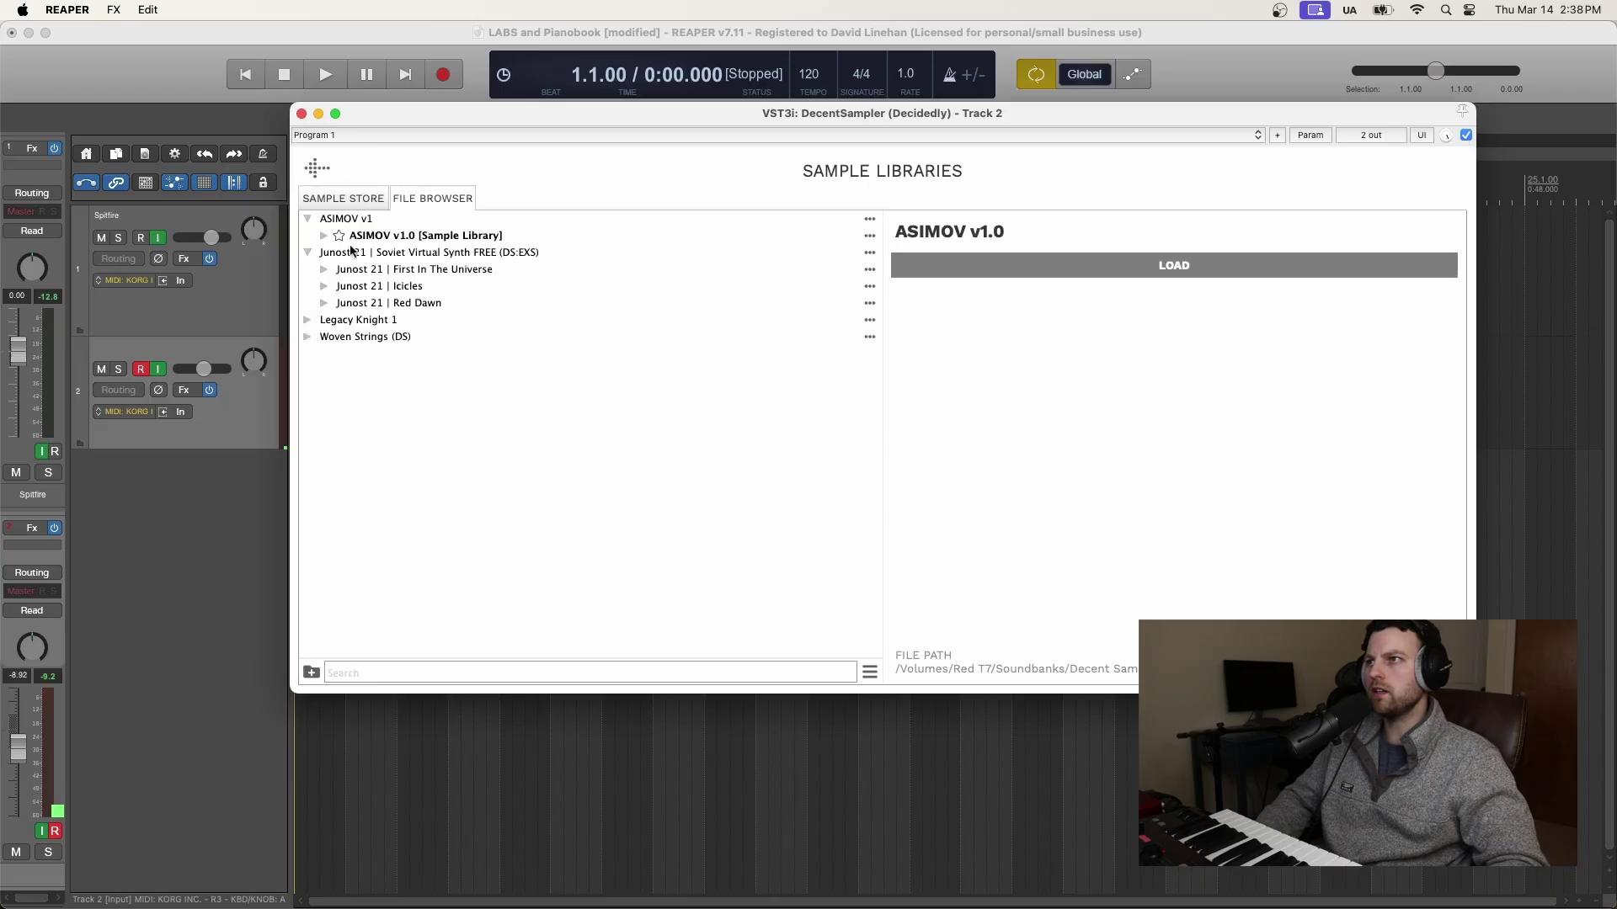
left_click(426, 272)
left_click(325, 271)
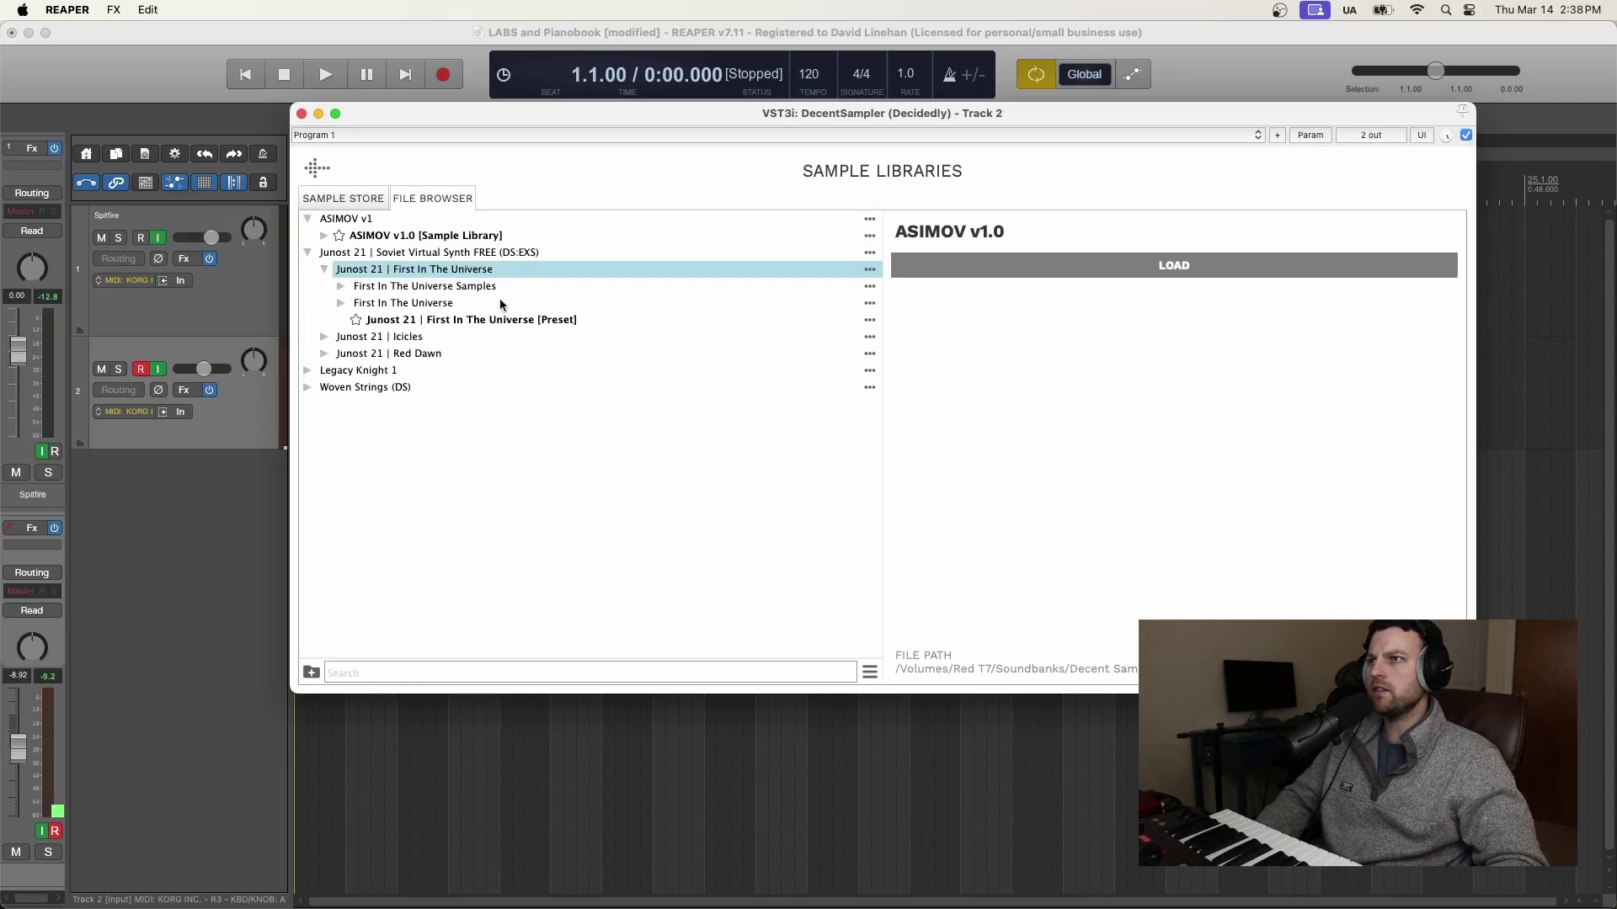
left_click(480, 321)
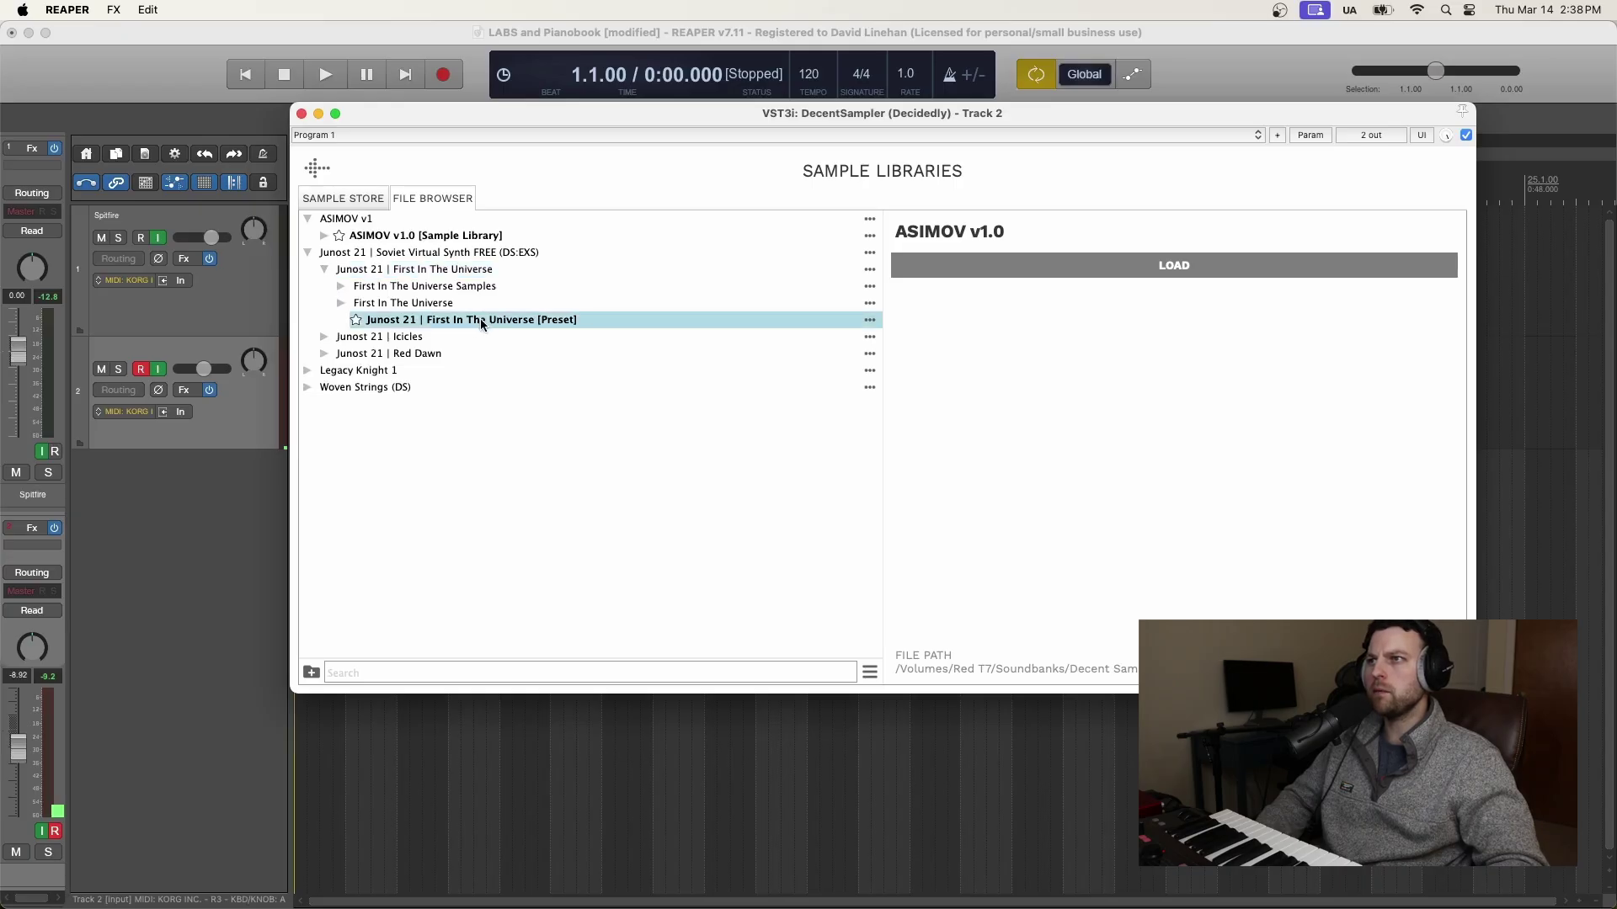
double_click(480, 321)
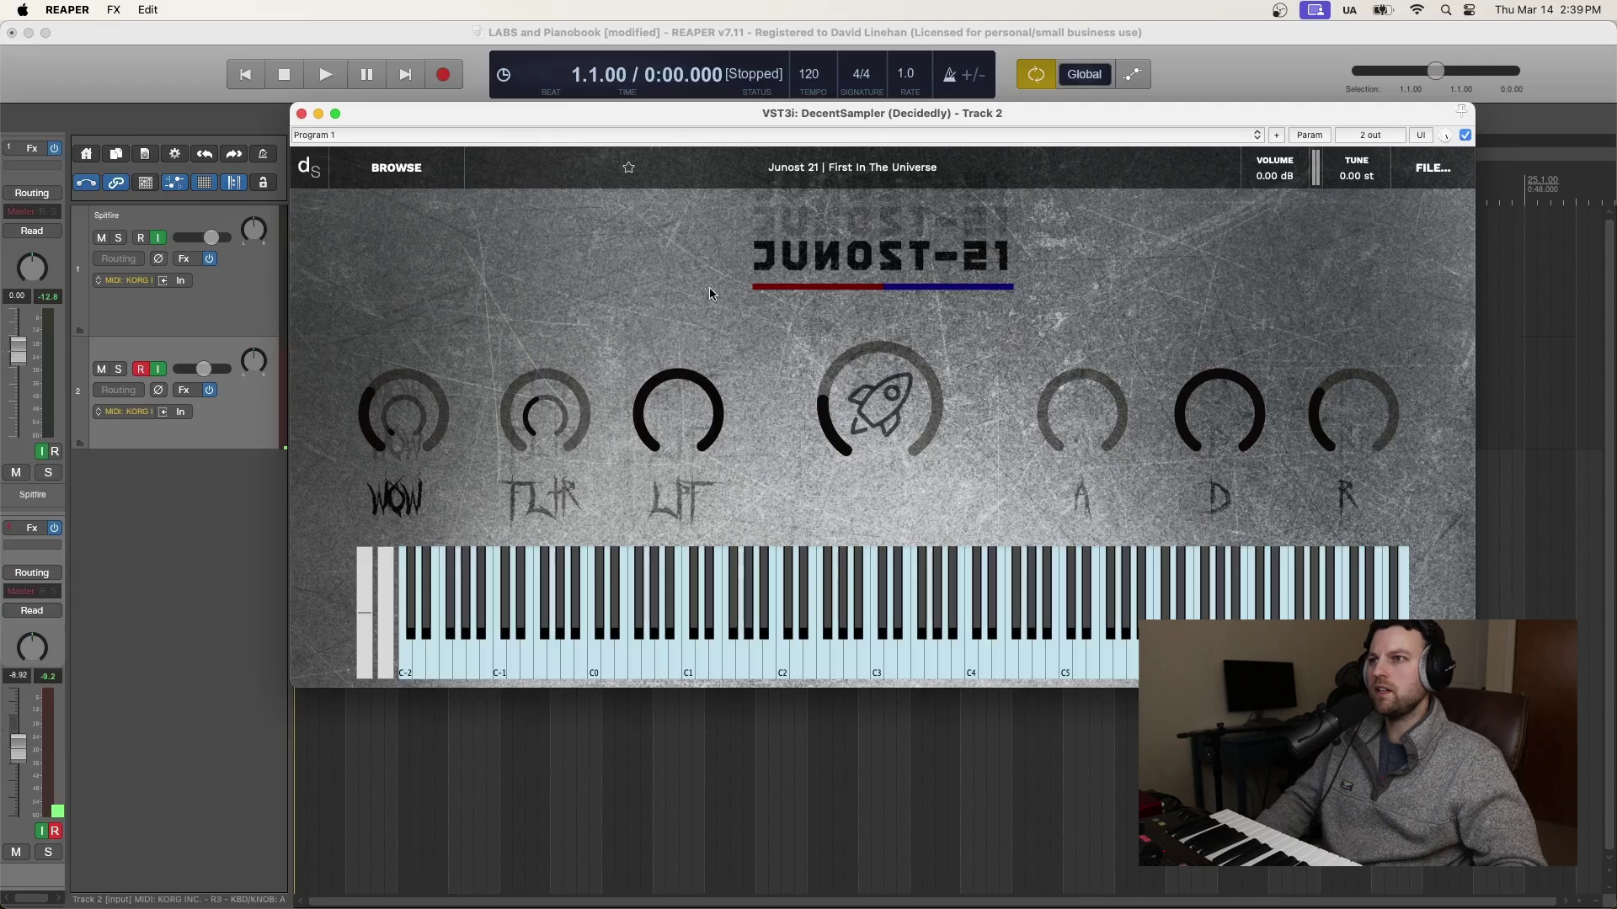
key("Escape")
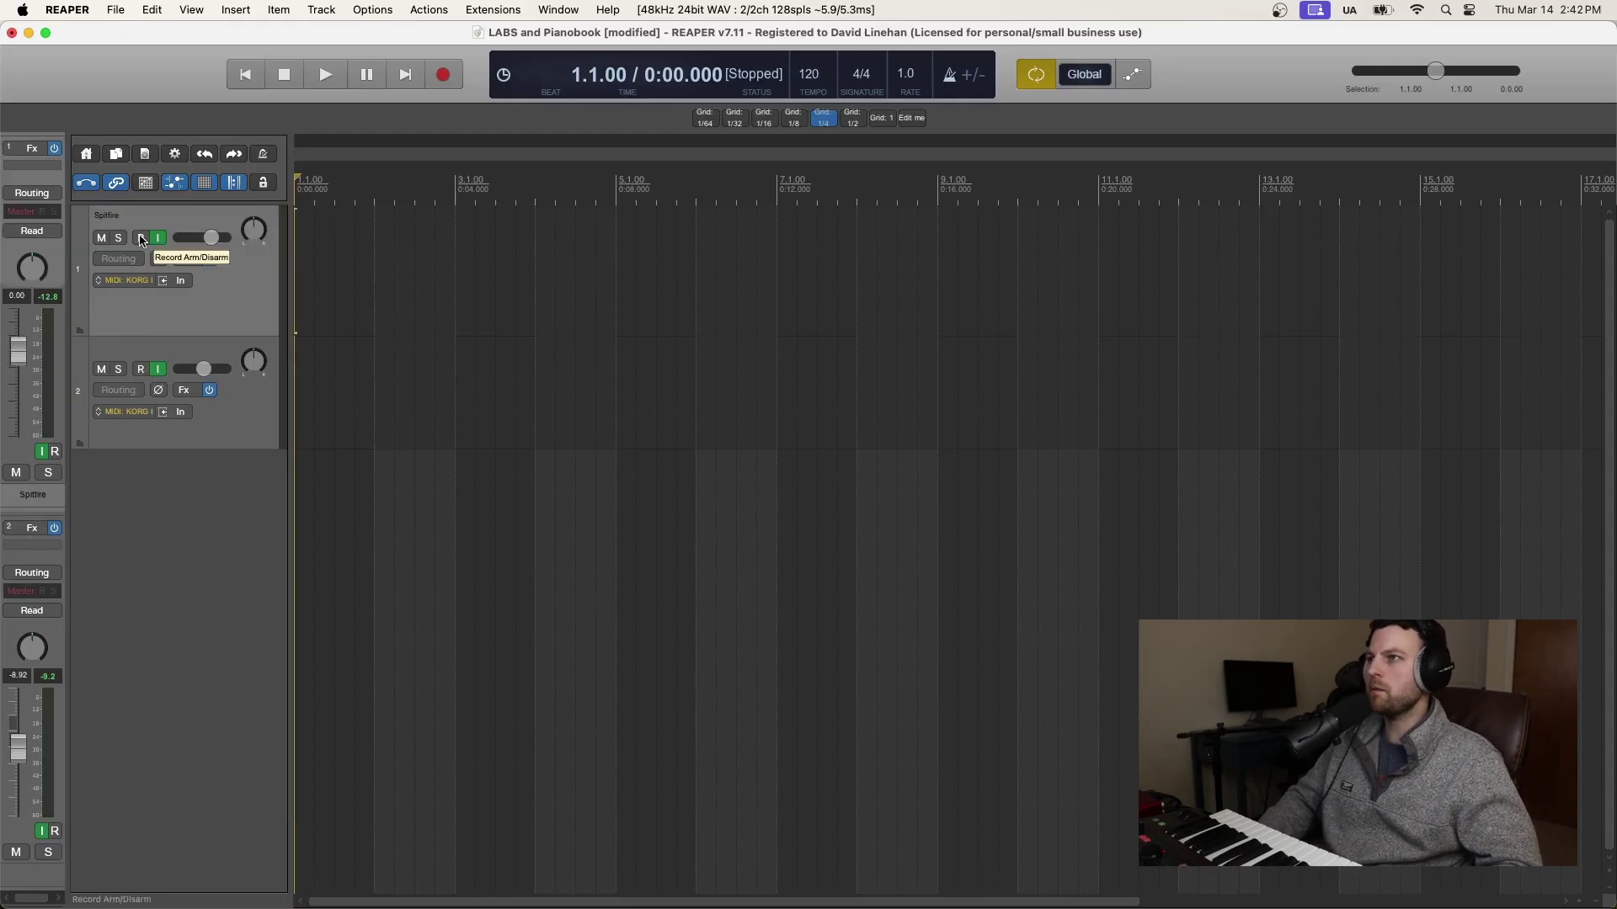
- Arm the Spitfire track, check its LABS Autograph Grand instrument, and record a chord progression from the project start to about bar 10
left_click(140, 239)
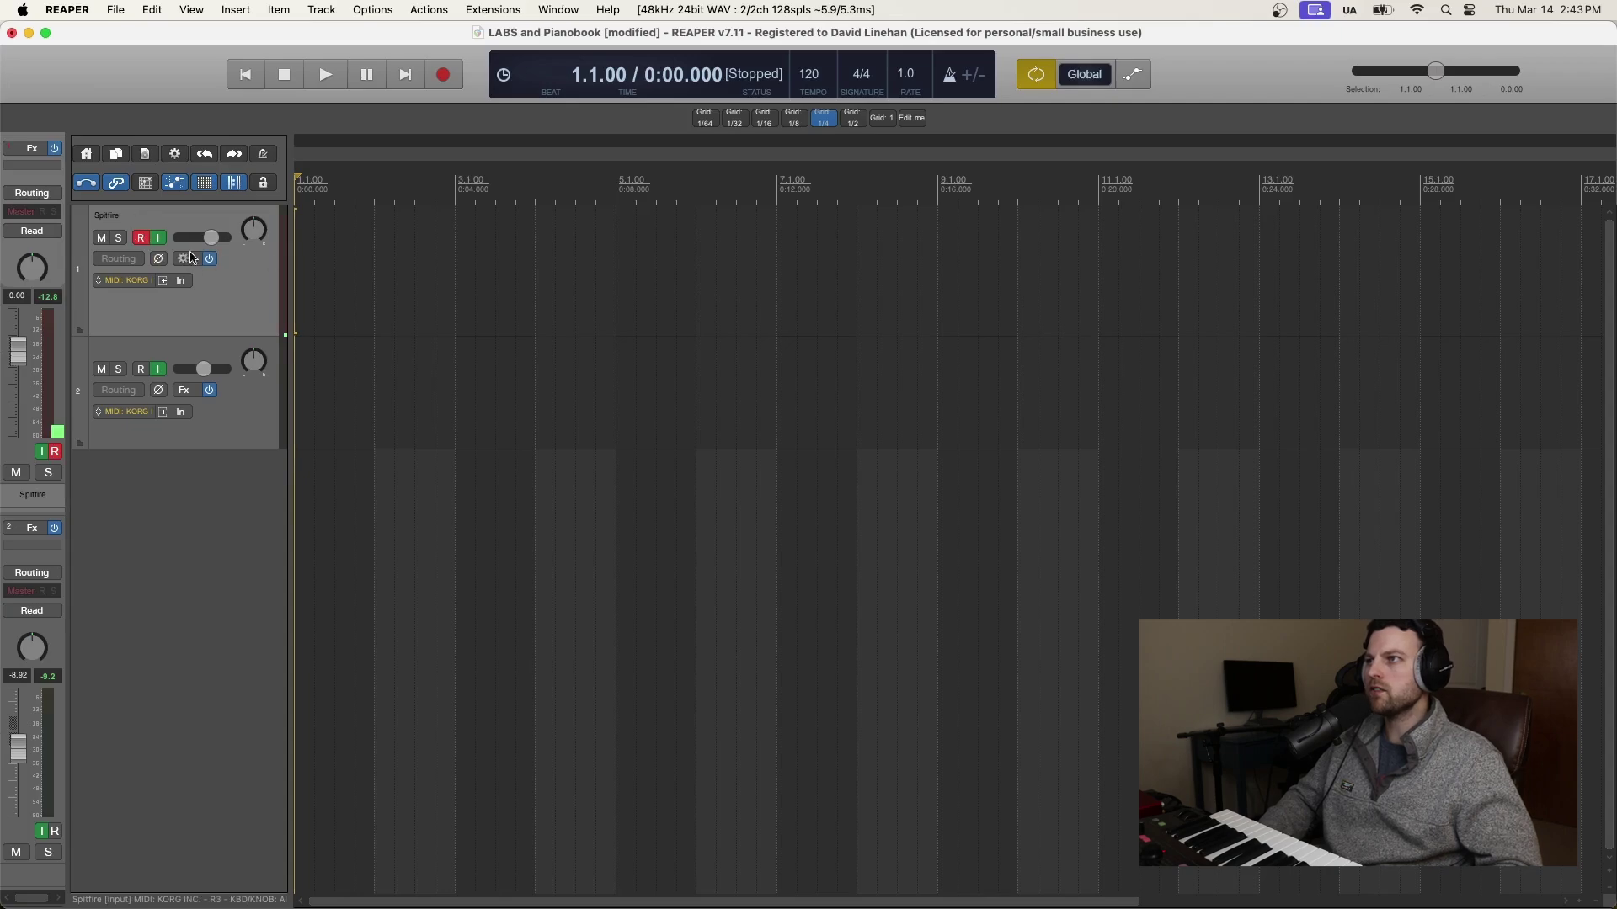
left_click(183, 258)
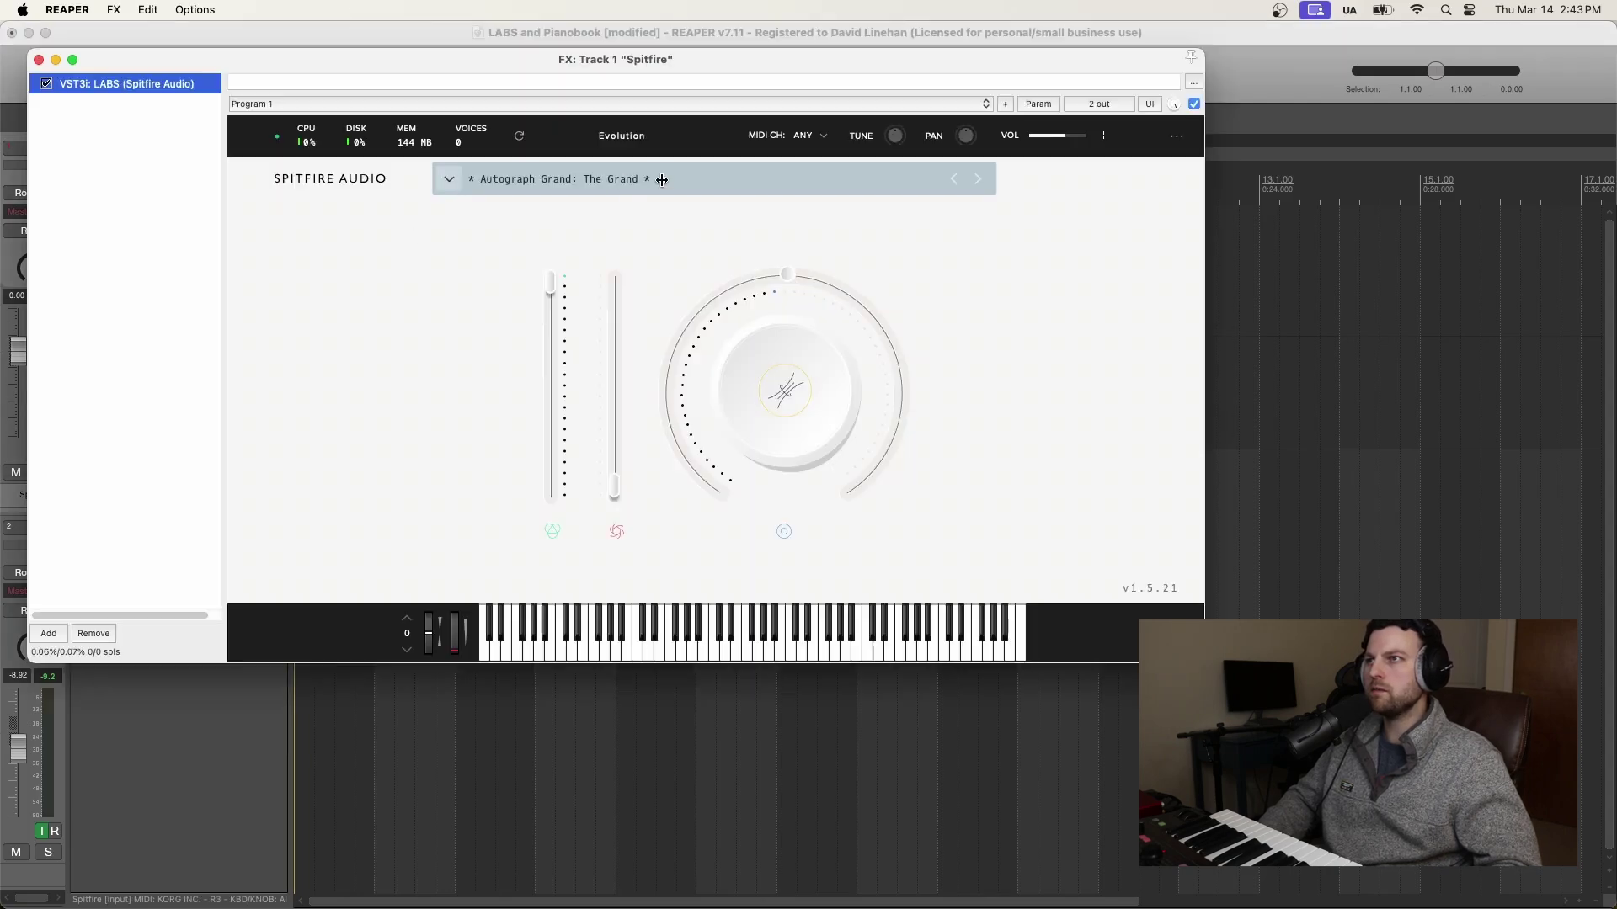
left_click(40, 58)
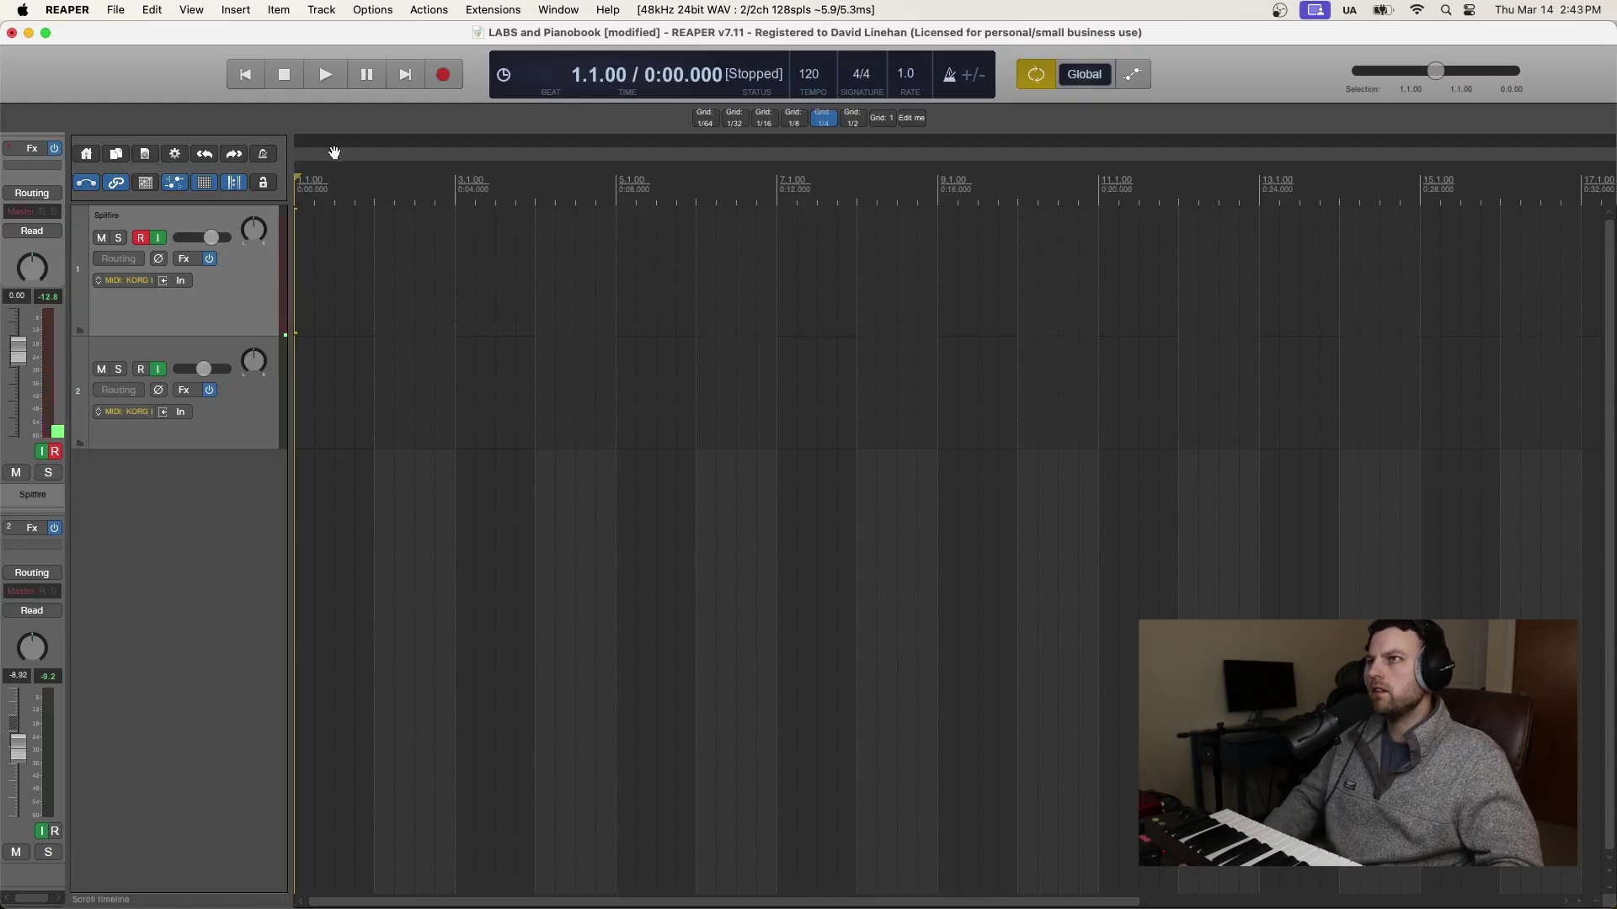
key("space")
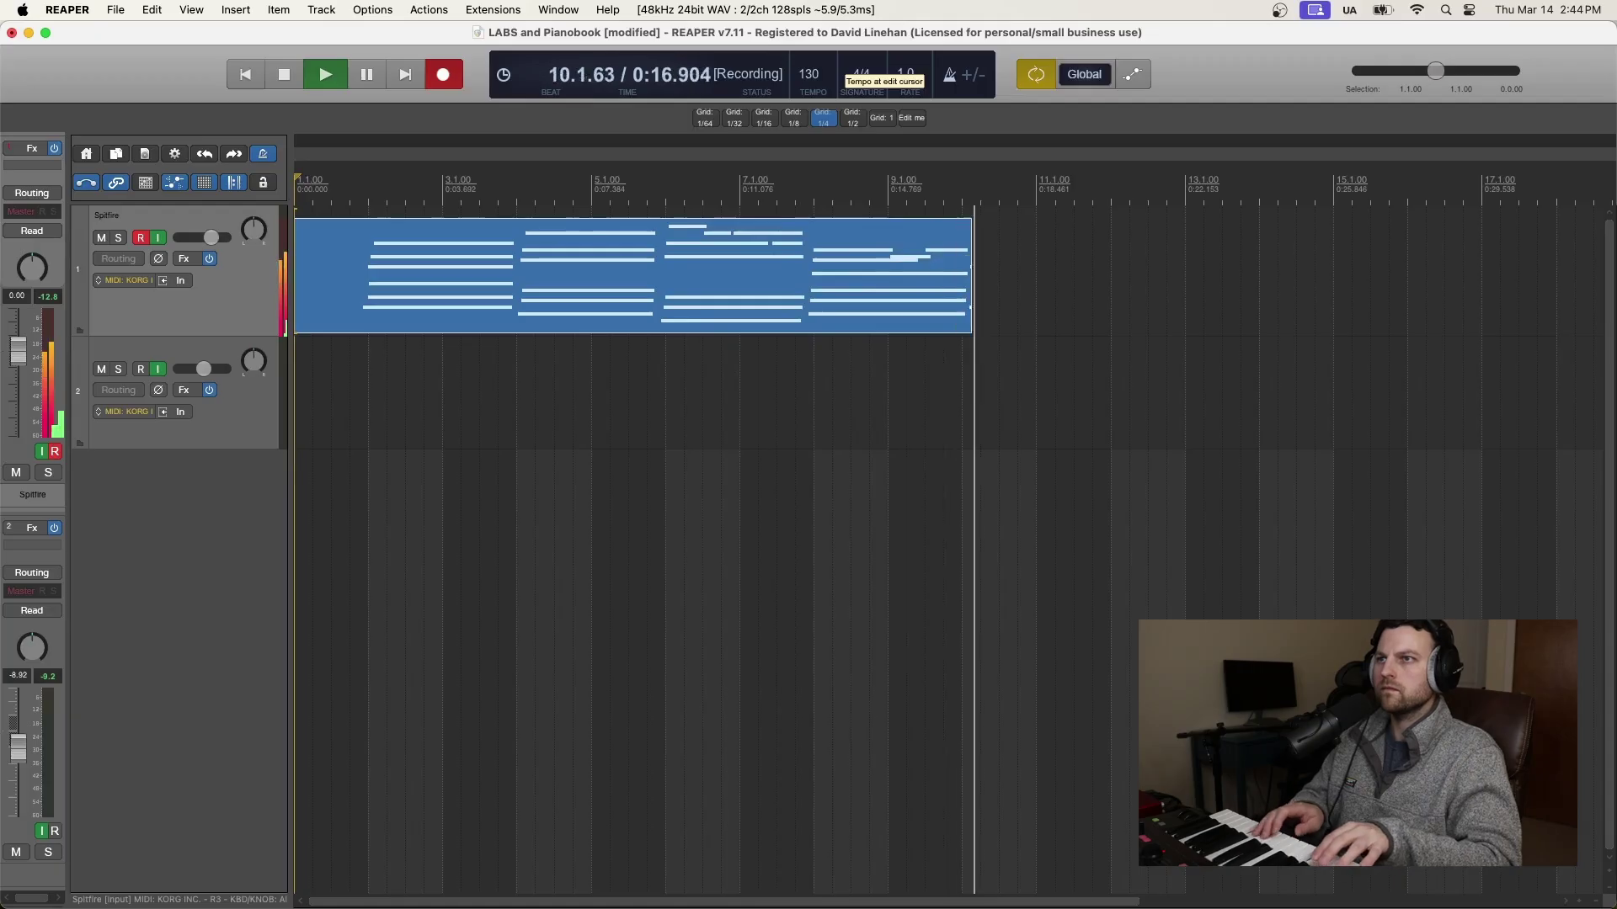
key("space")
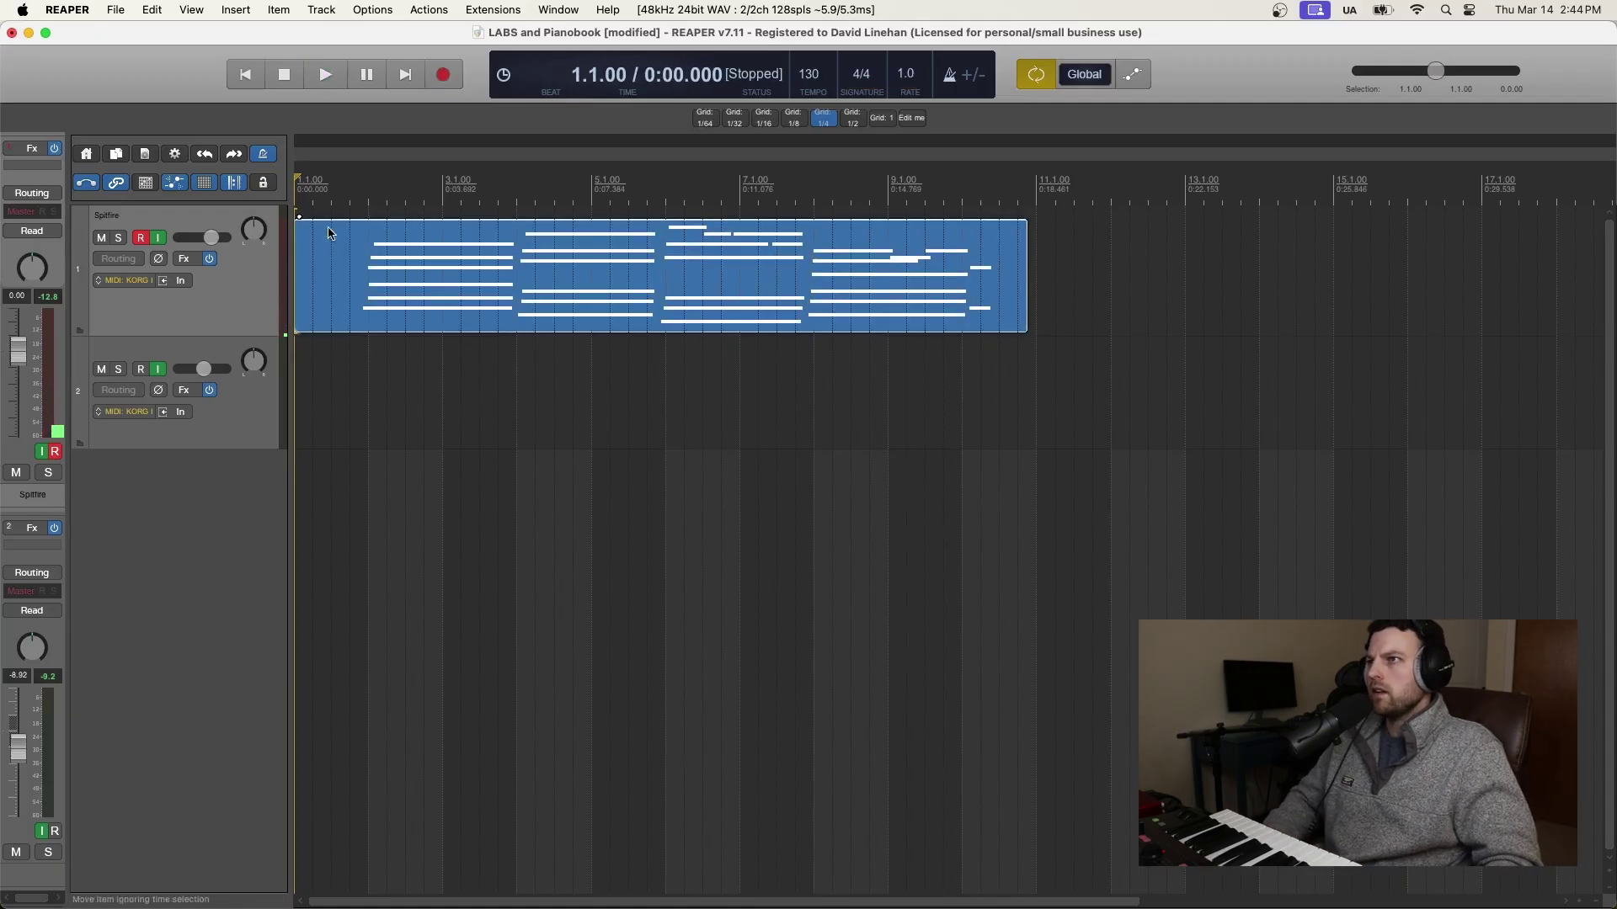
- Trim the Spitfire recording to run from bar 2 to bar 10, removing the excess at both ends
left_click(361, 250)
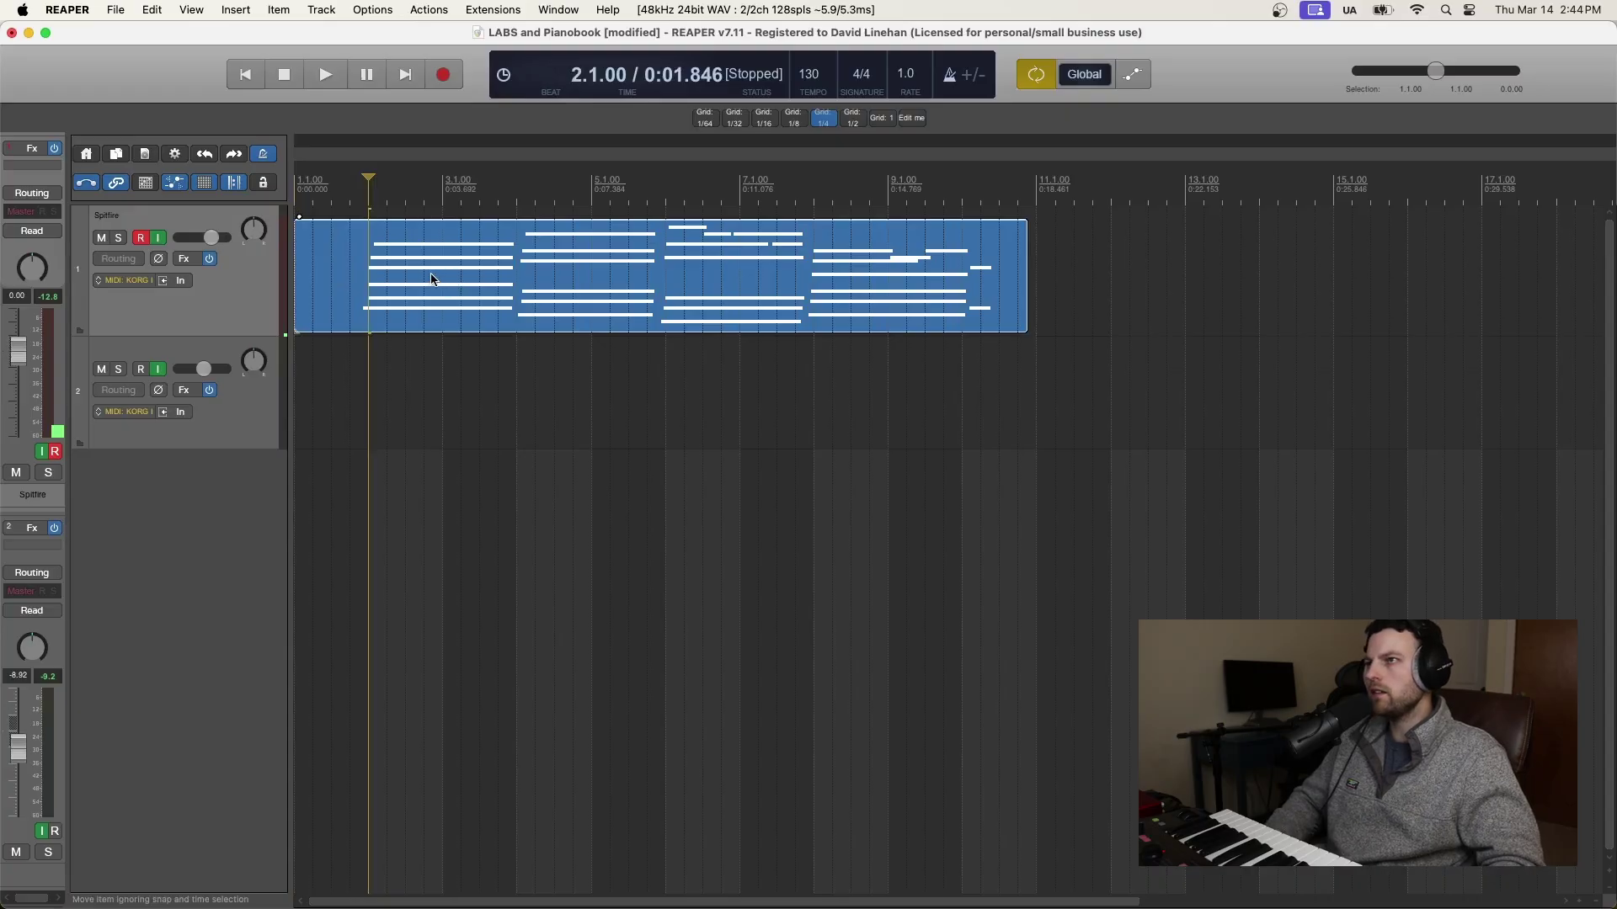
key("[")
left_click(960, 252)
key("s")
left_click(991, 249)
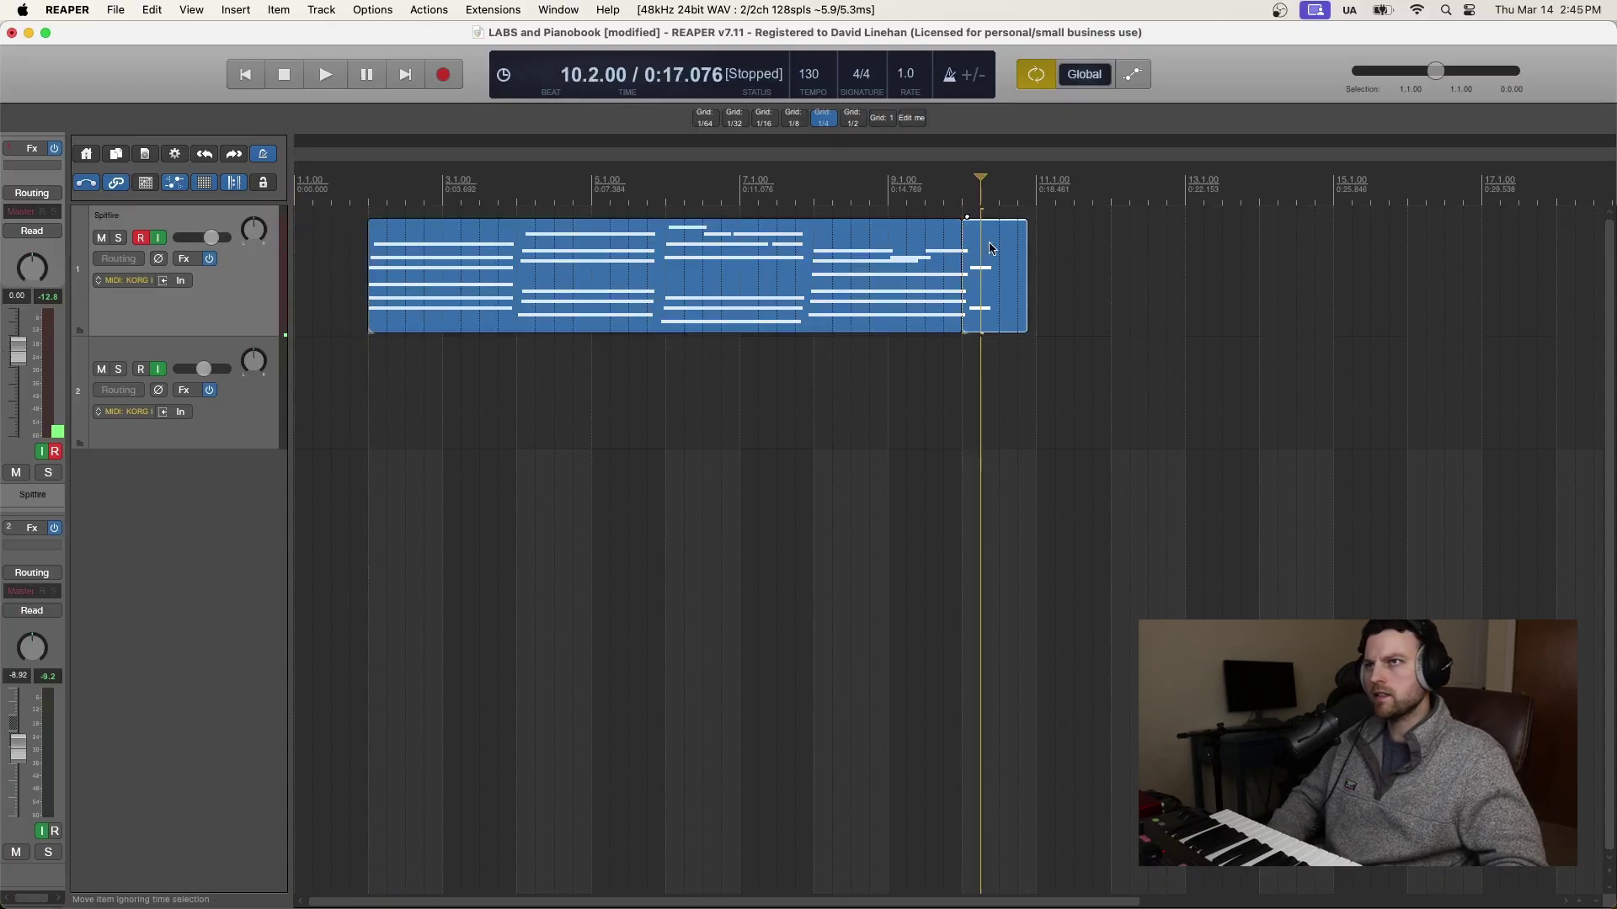
key("Delete")
- Move the trimmed Spitfire item to start at bar 3 and open it in the MIDI editor
left_click_drag(645, 325, 529, 326)
left_click_drag(464, 263, 610, 258)
double_click(556, 259)
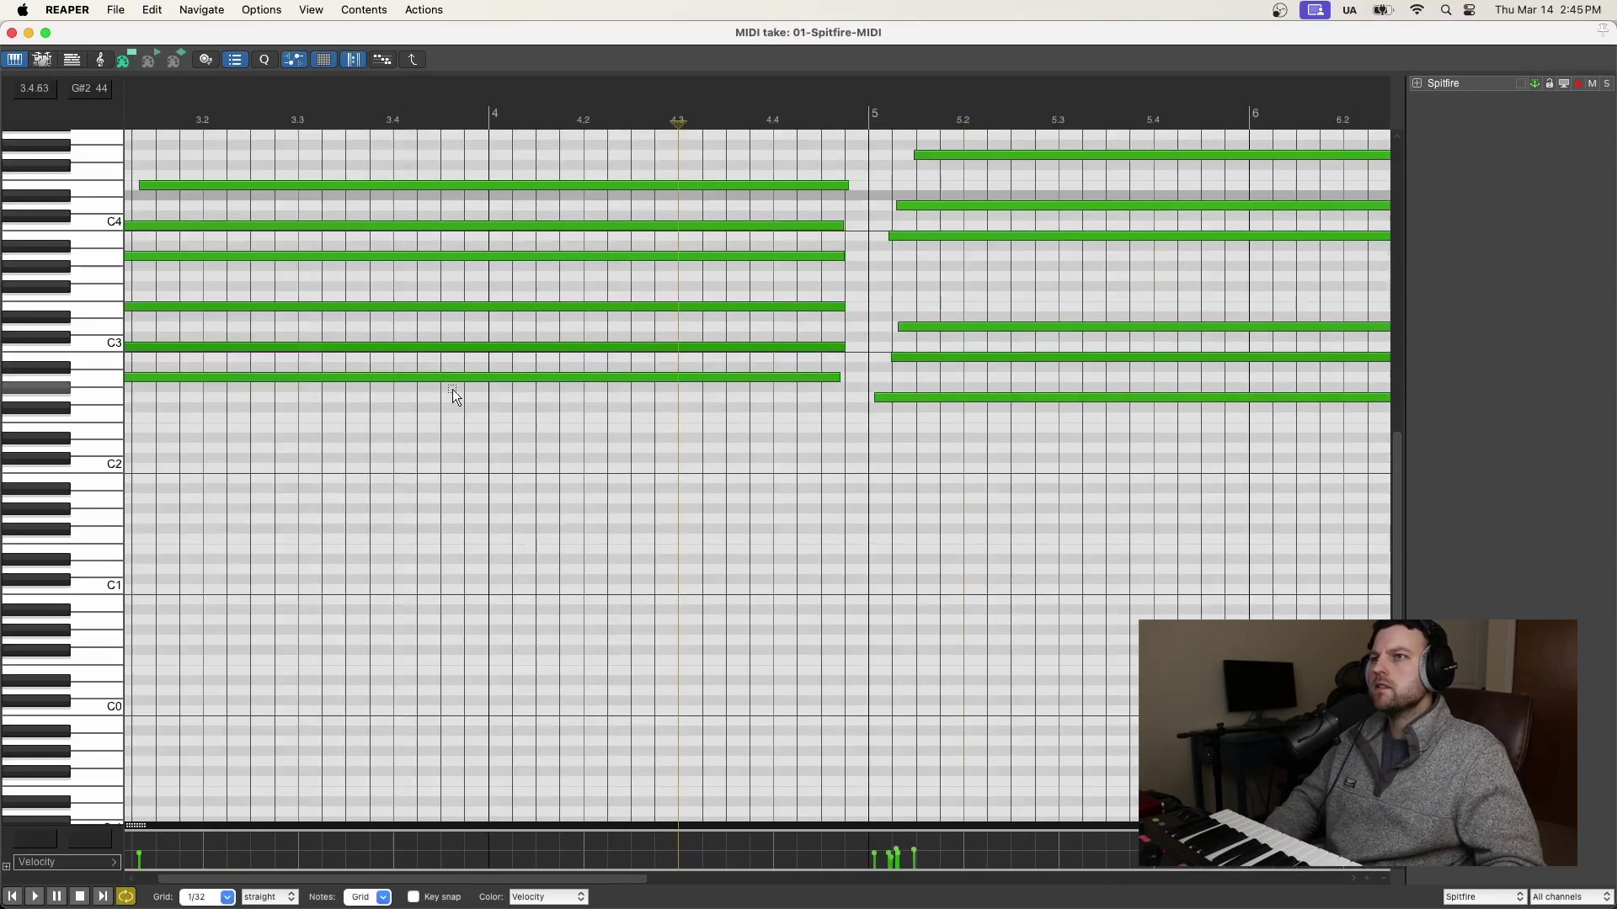
scroll(452, 389, "up", 1)
scroll(359, 327, "left", 2)
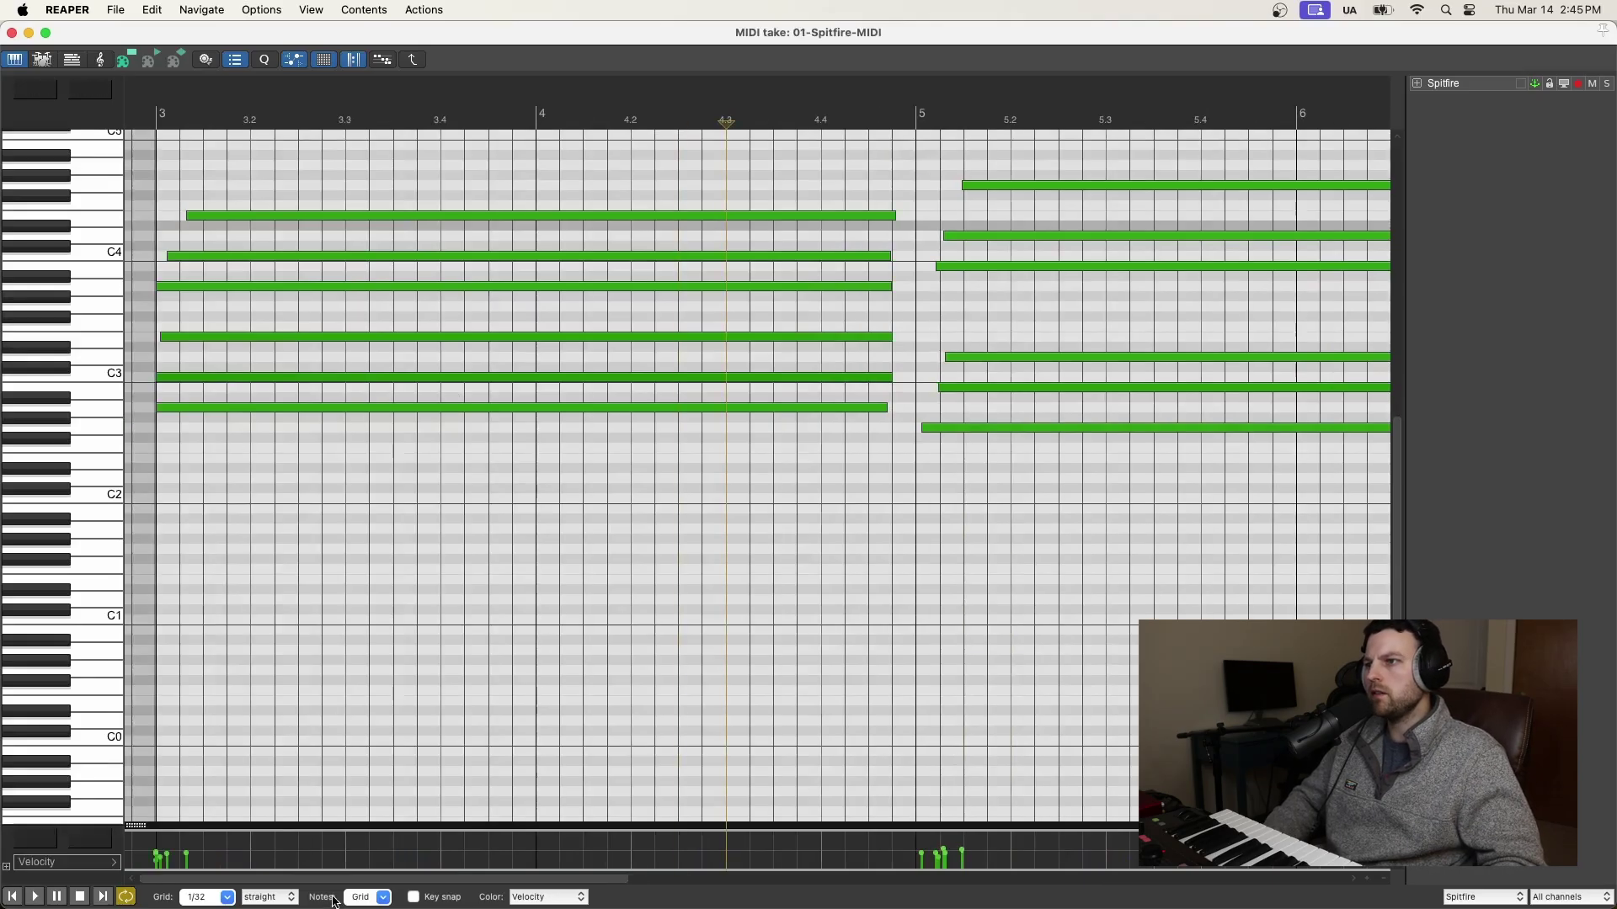
- Select the notes of the chords at bars 3 and 5, and play back the Spitfire part from bar 3
left_click(289, 898)
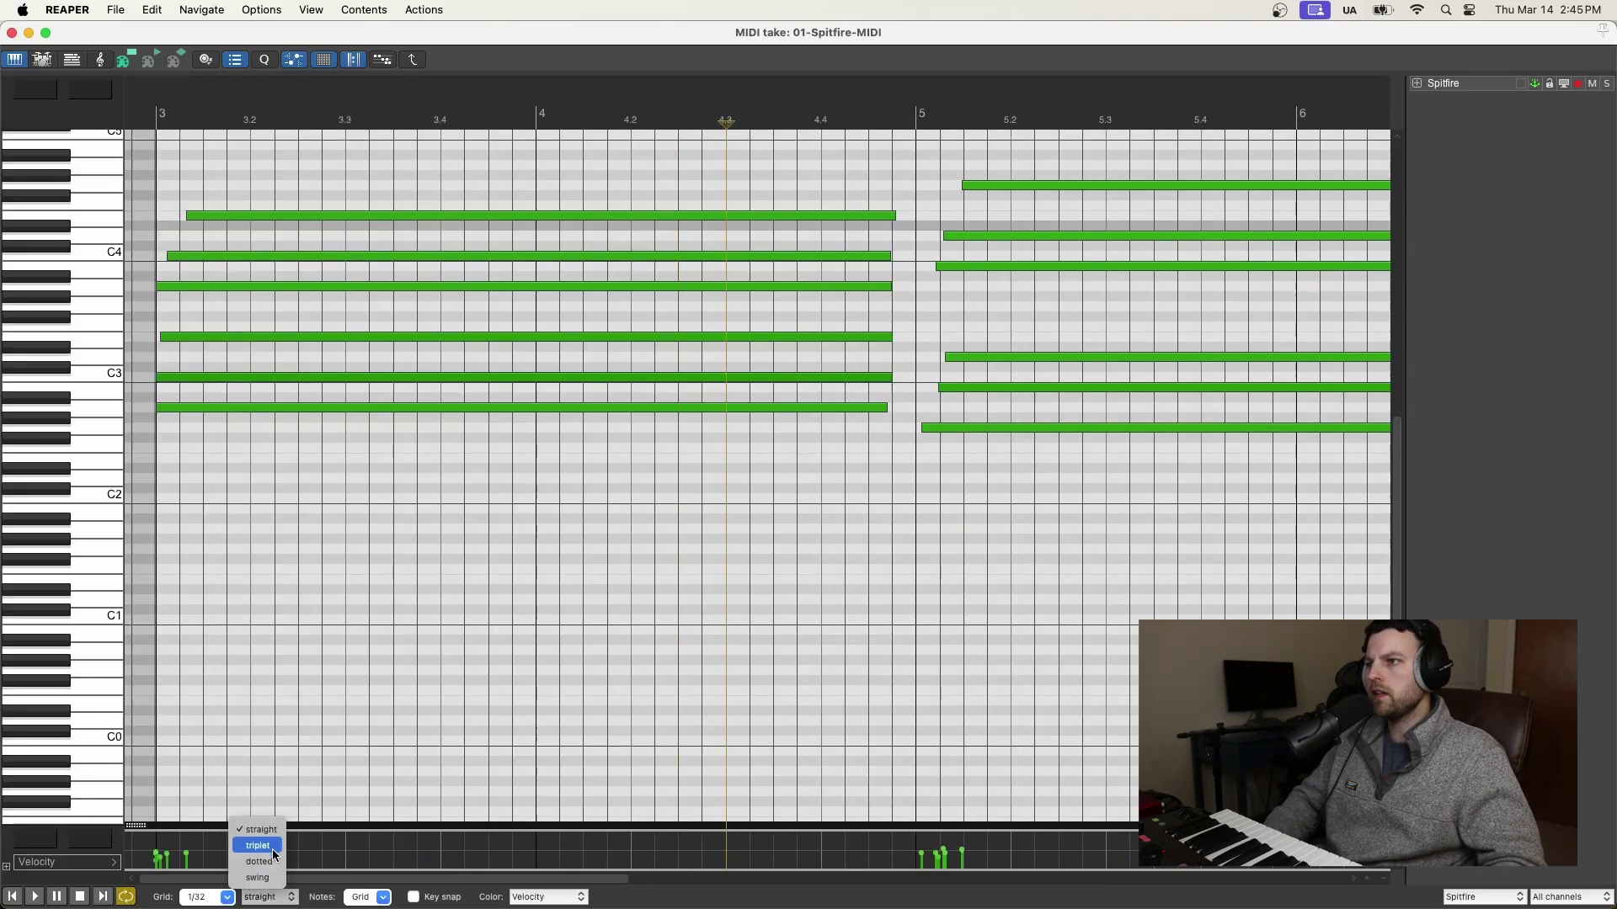
left_click(219, 523)
left_click_drag(255, 410, 262, 410)
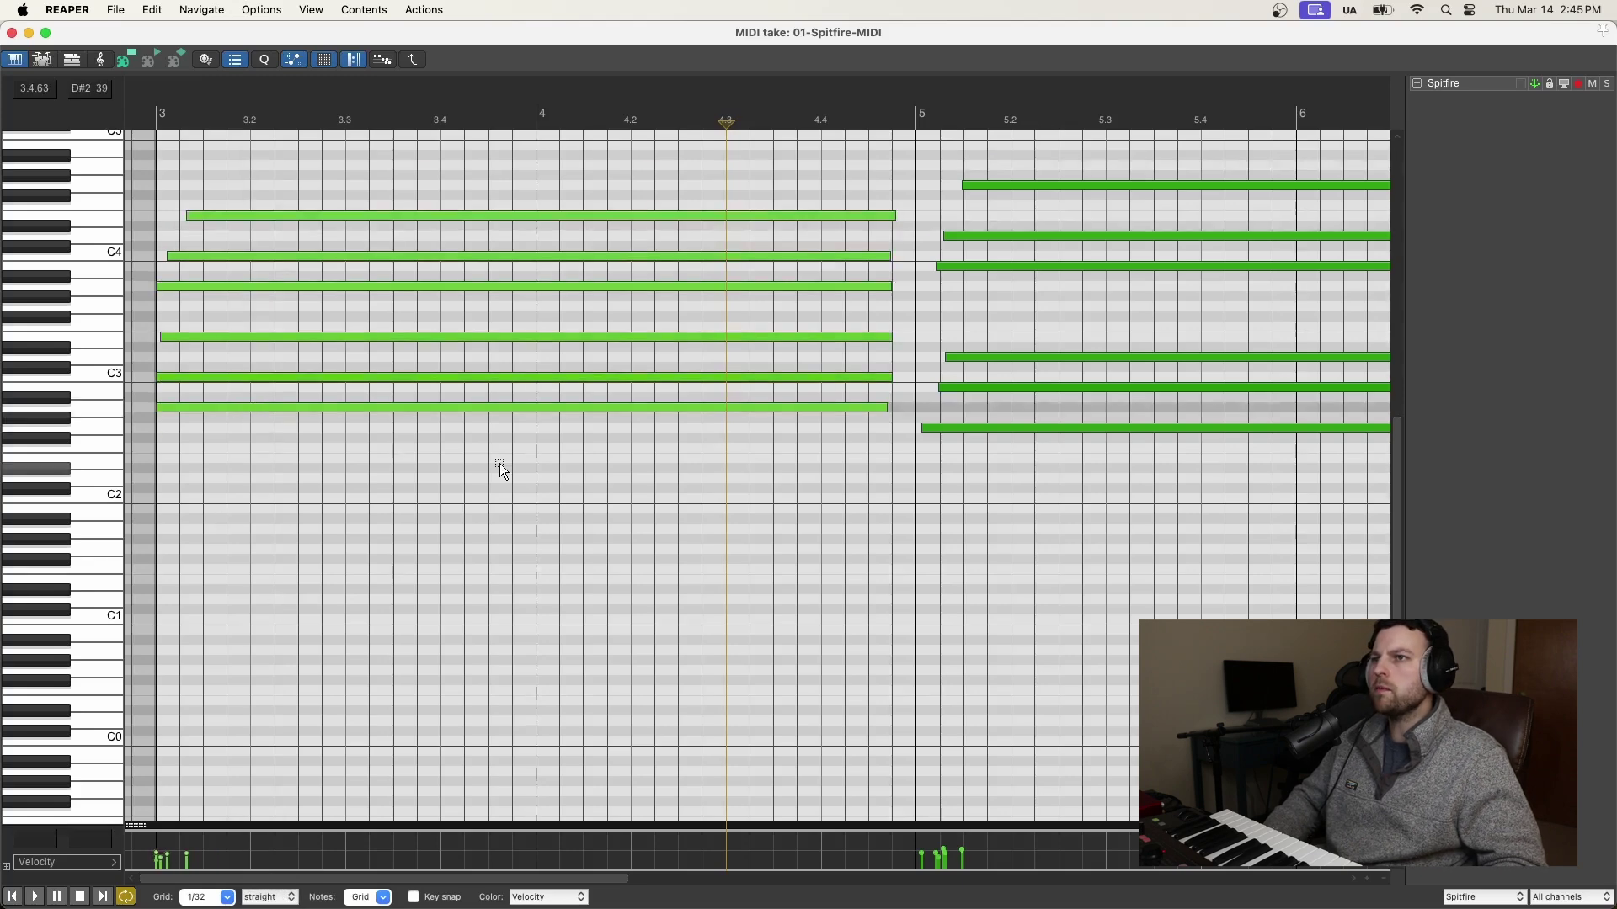
scroll(502, 465, "right", 10)
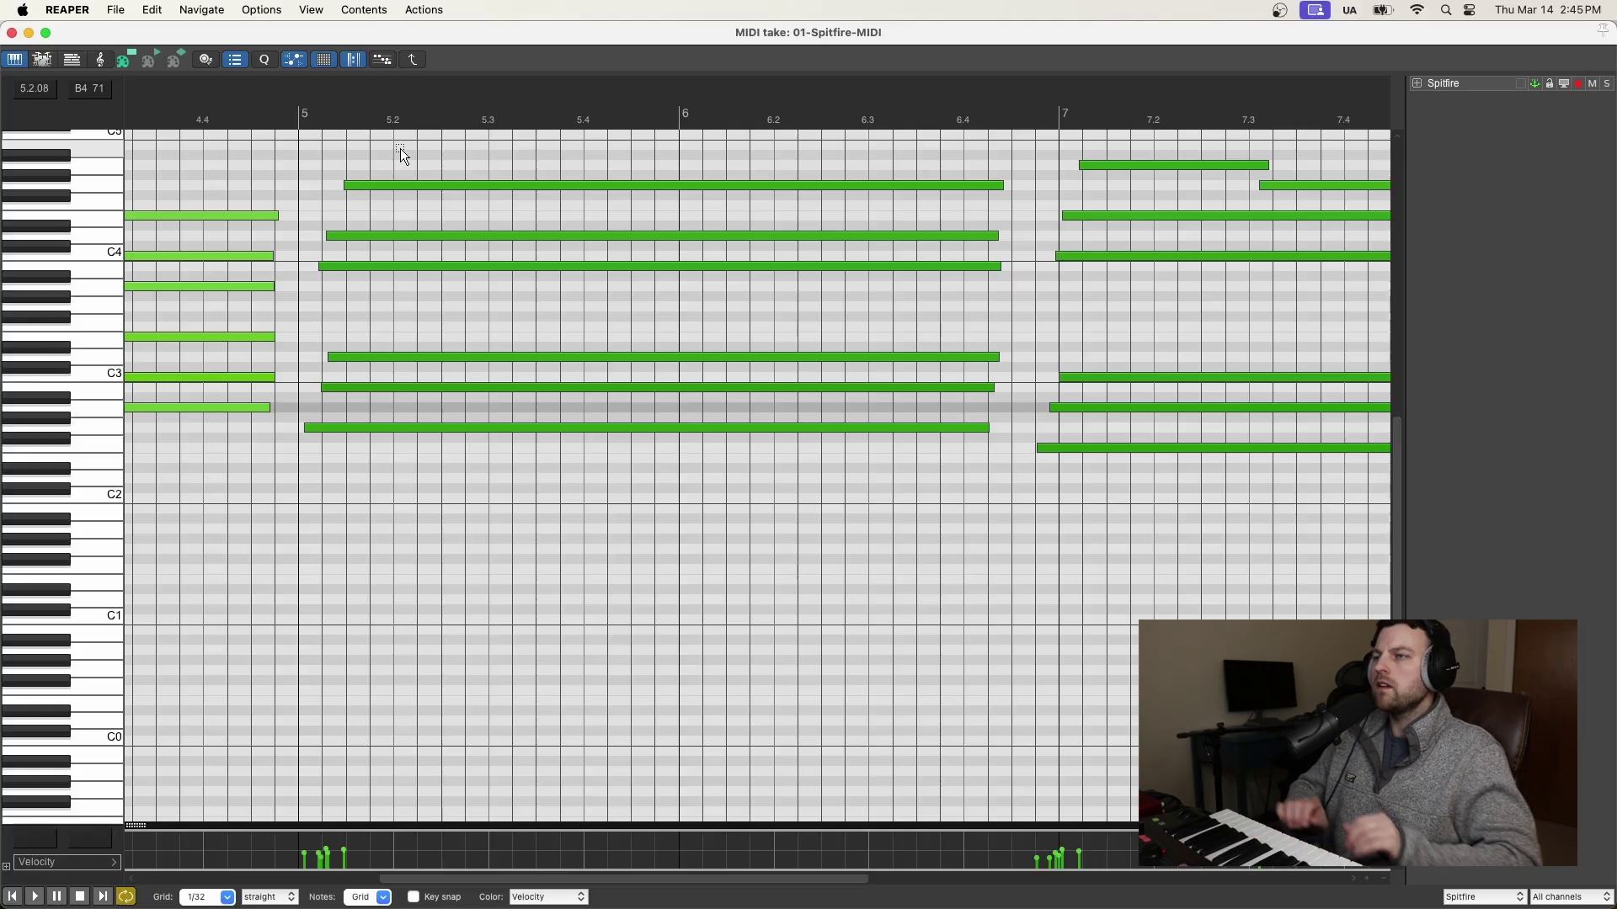
left_click_drag(400, 148, 443, 393)
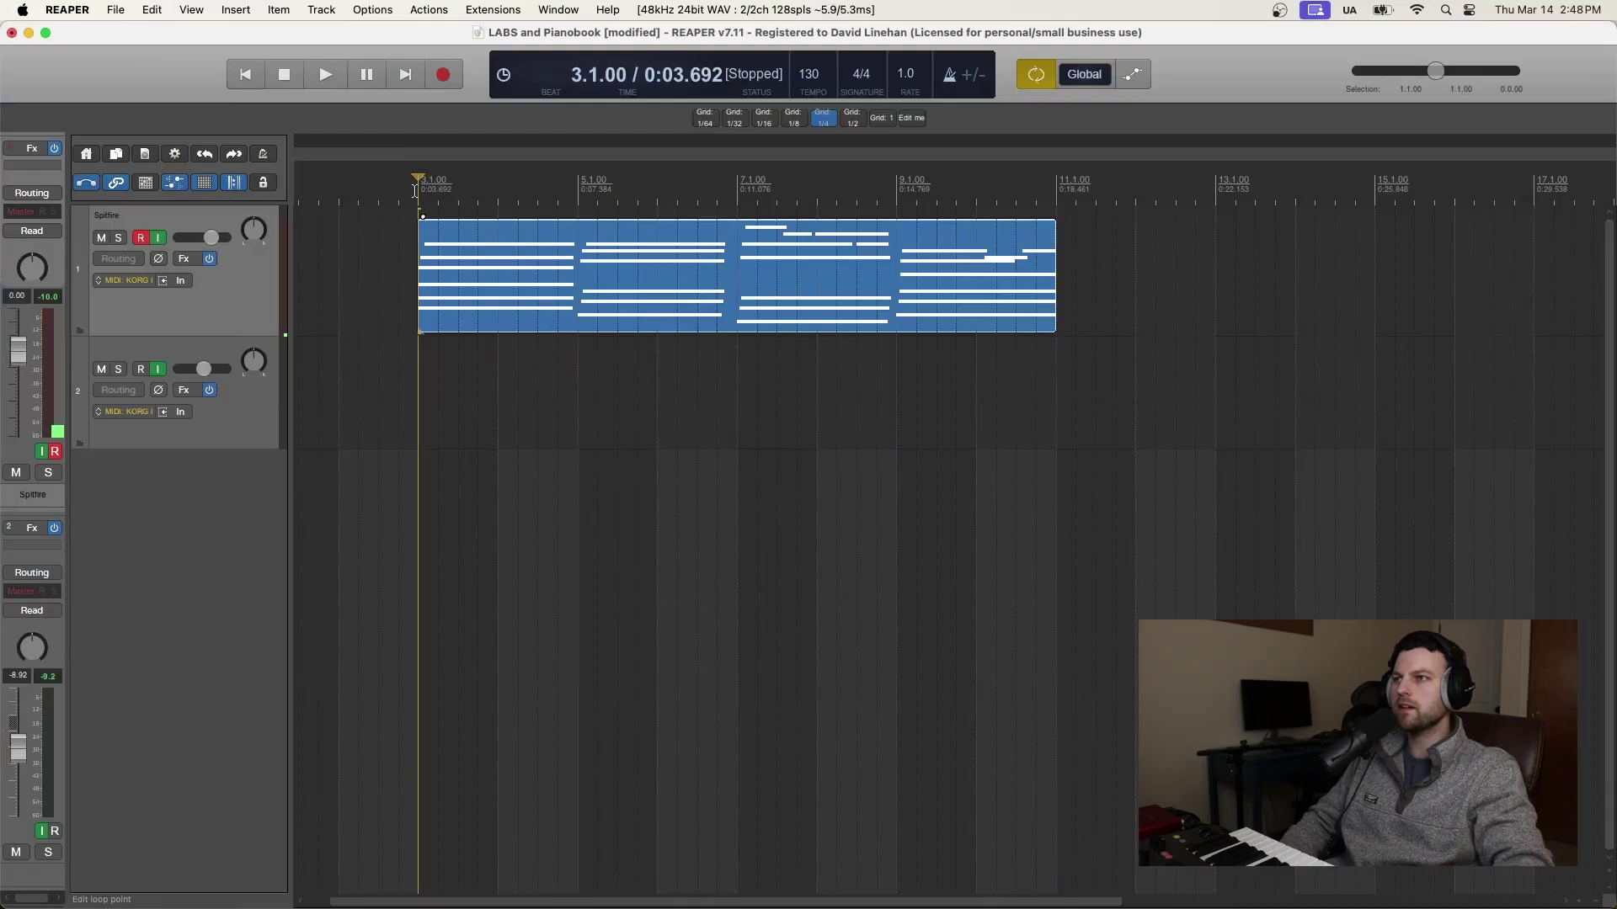
key("space")
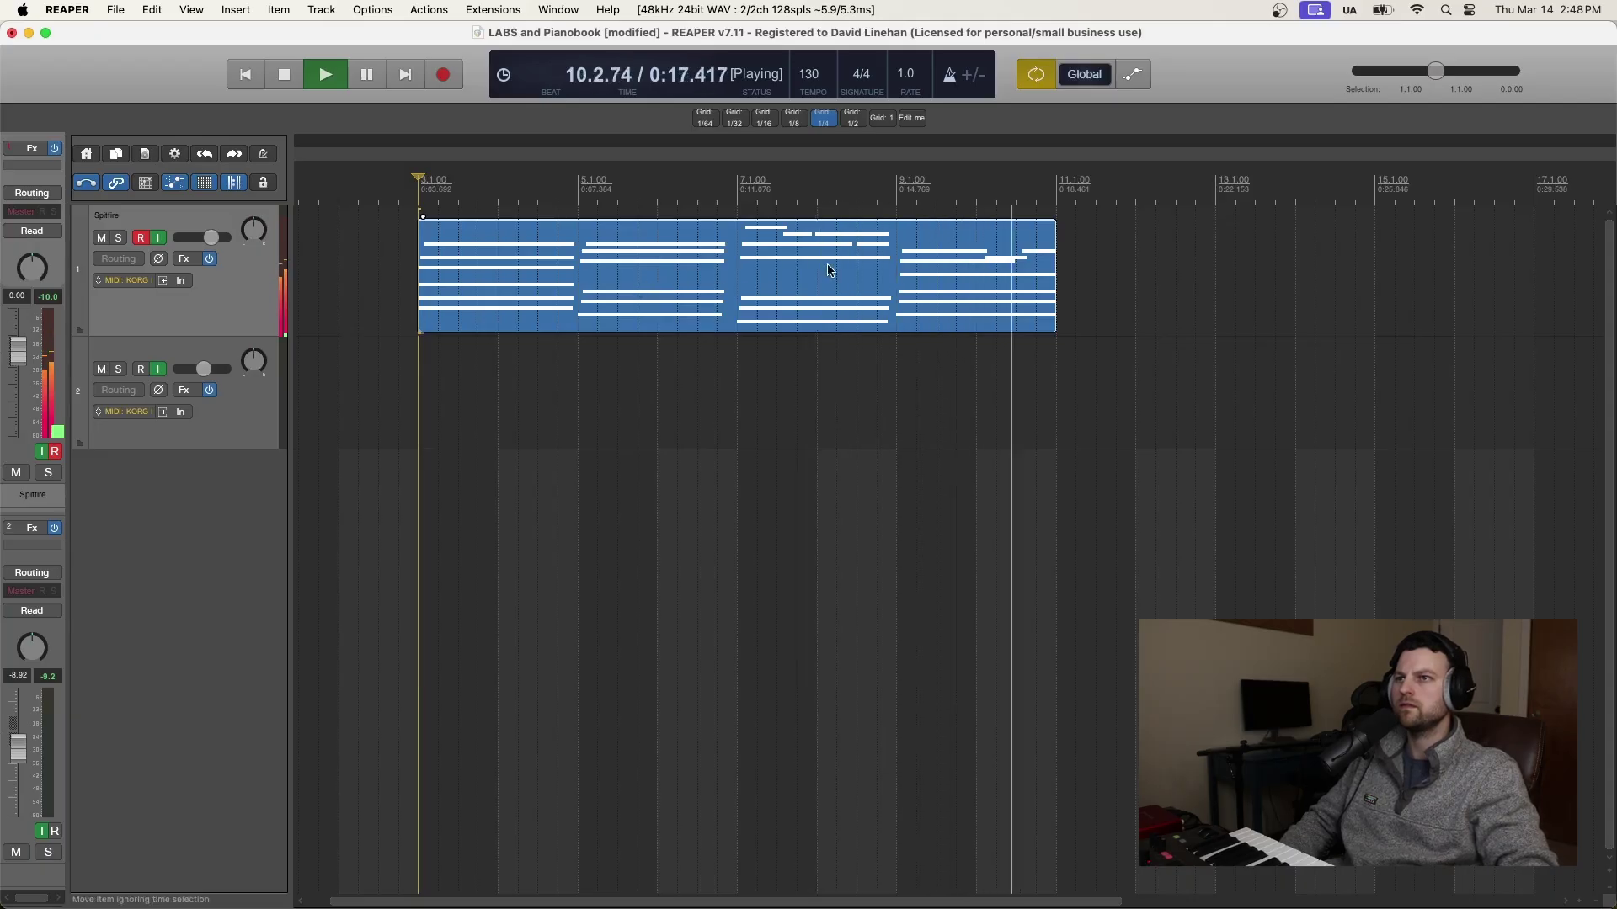
key("space")
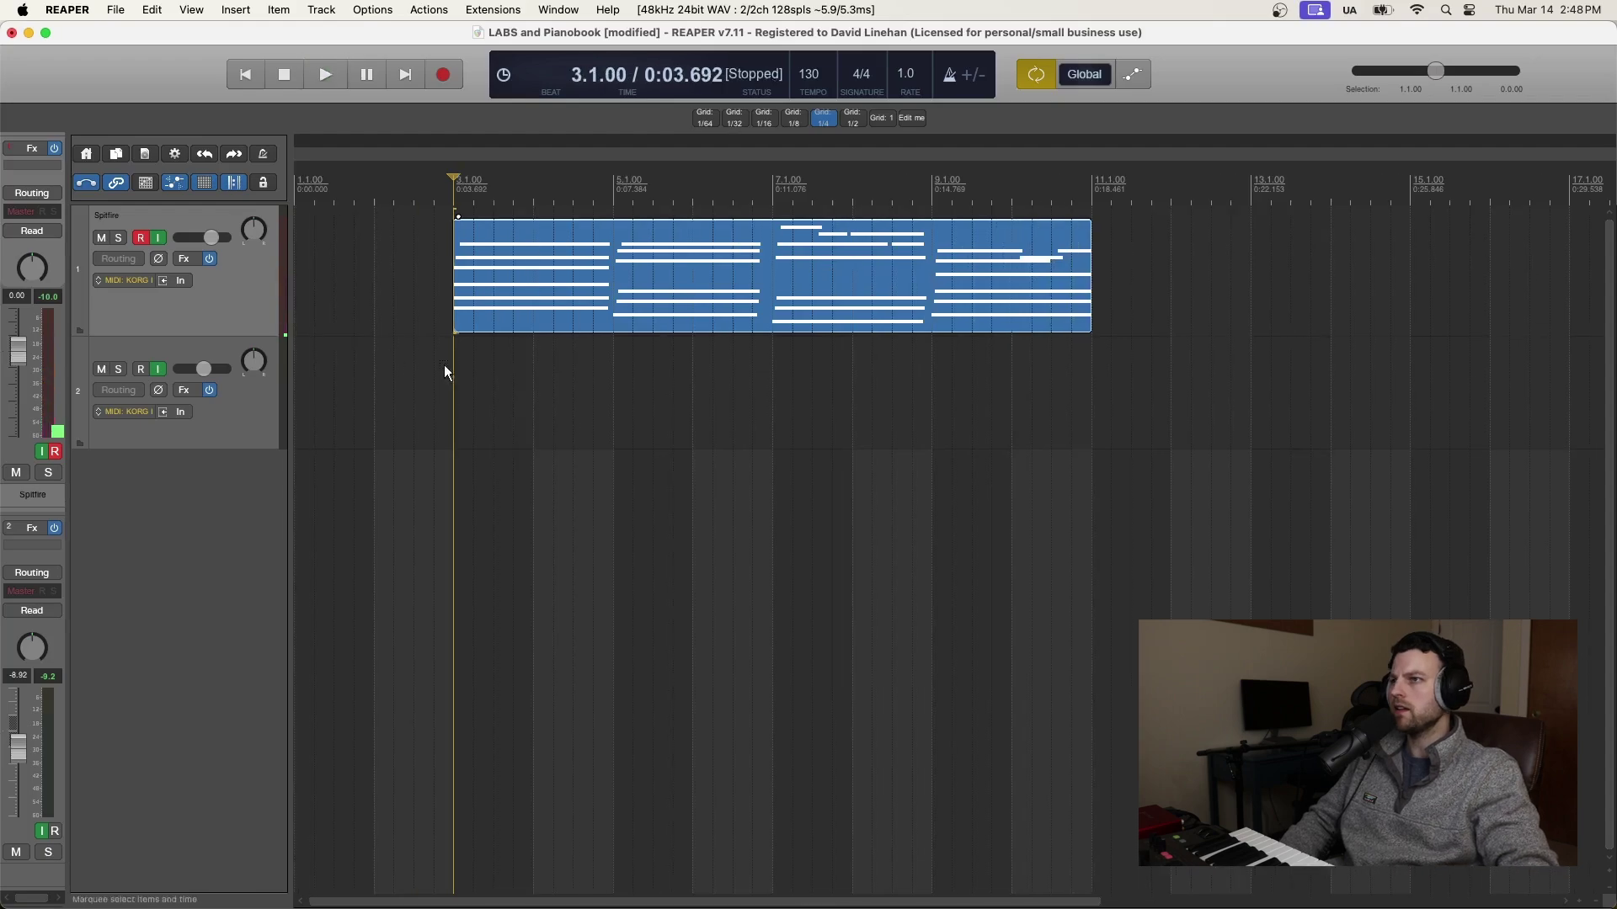
- Rename track 2 as Decent Sampler
left_click(378, 362)
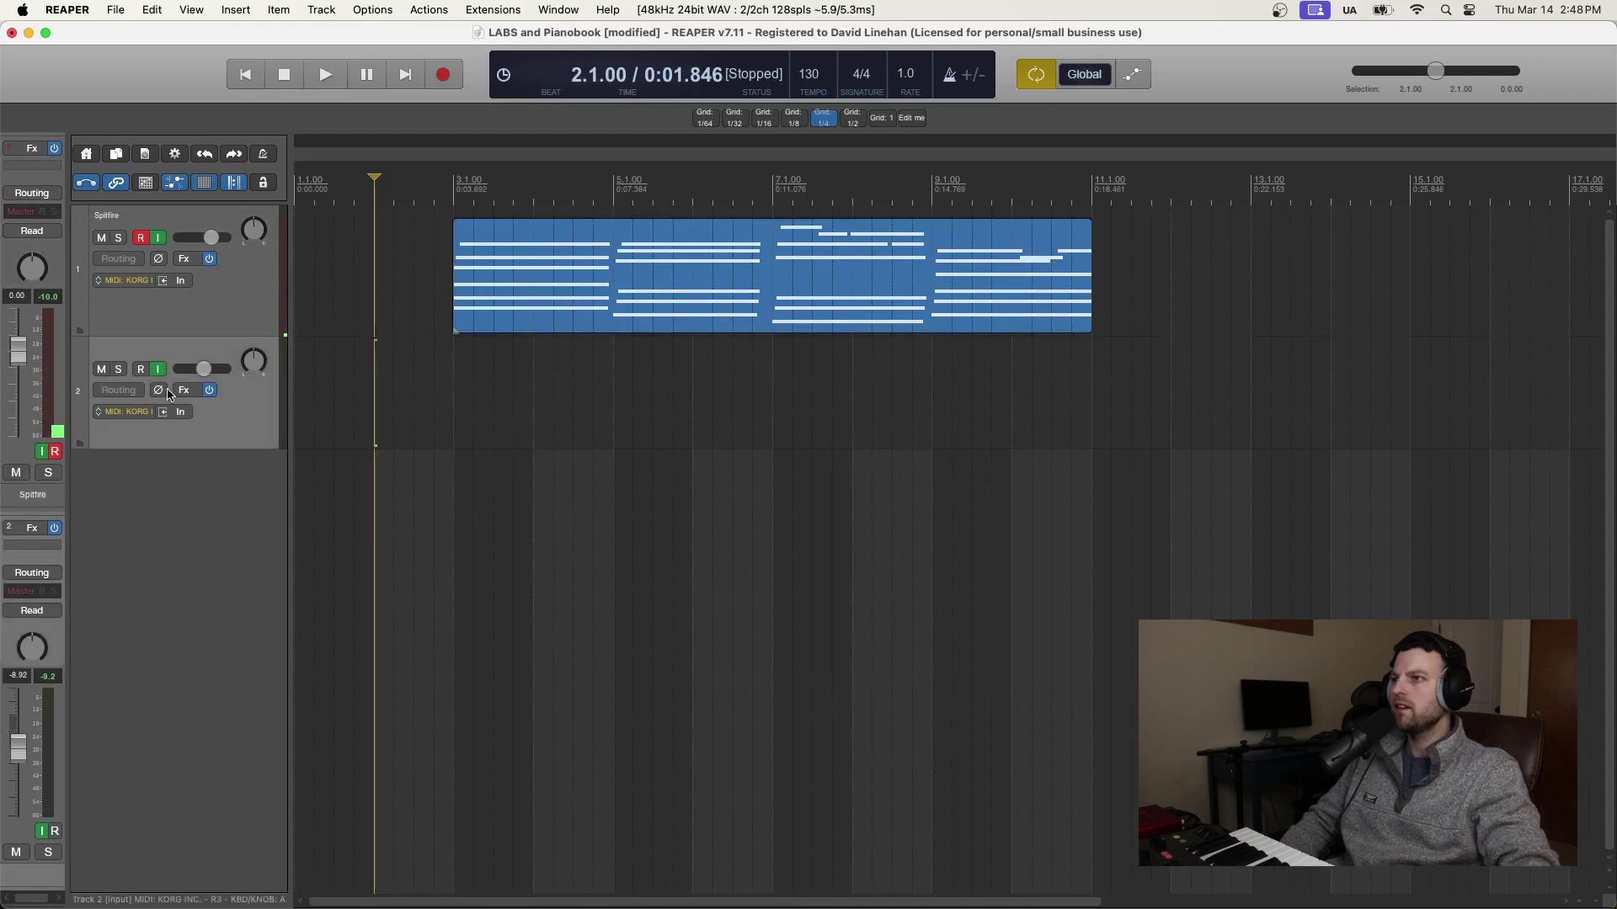
double_click(137, 348)
type("Ded")
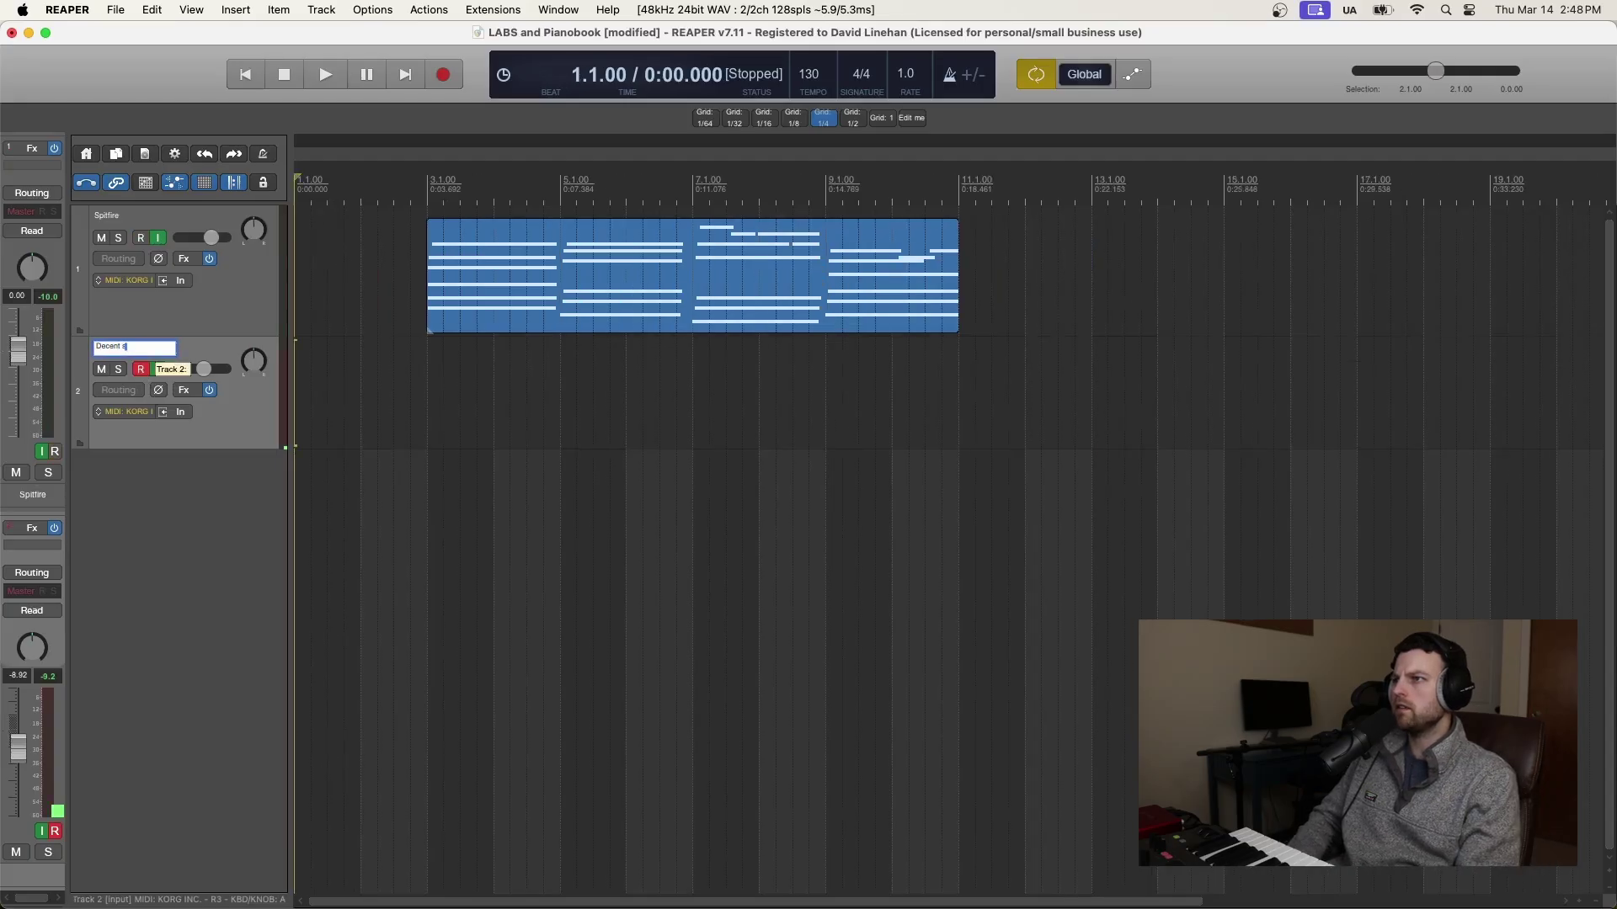
type("ent Sampler")
key("Return")
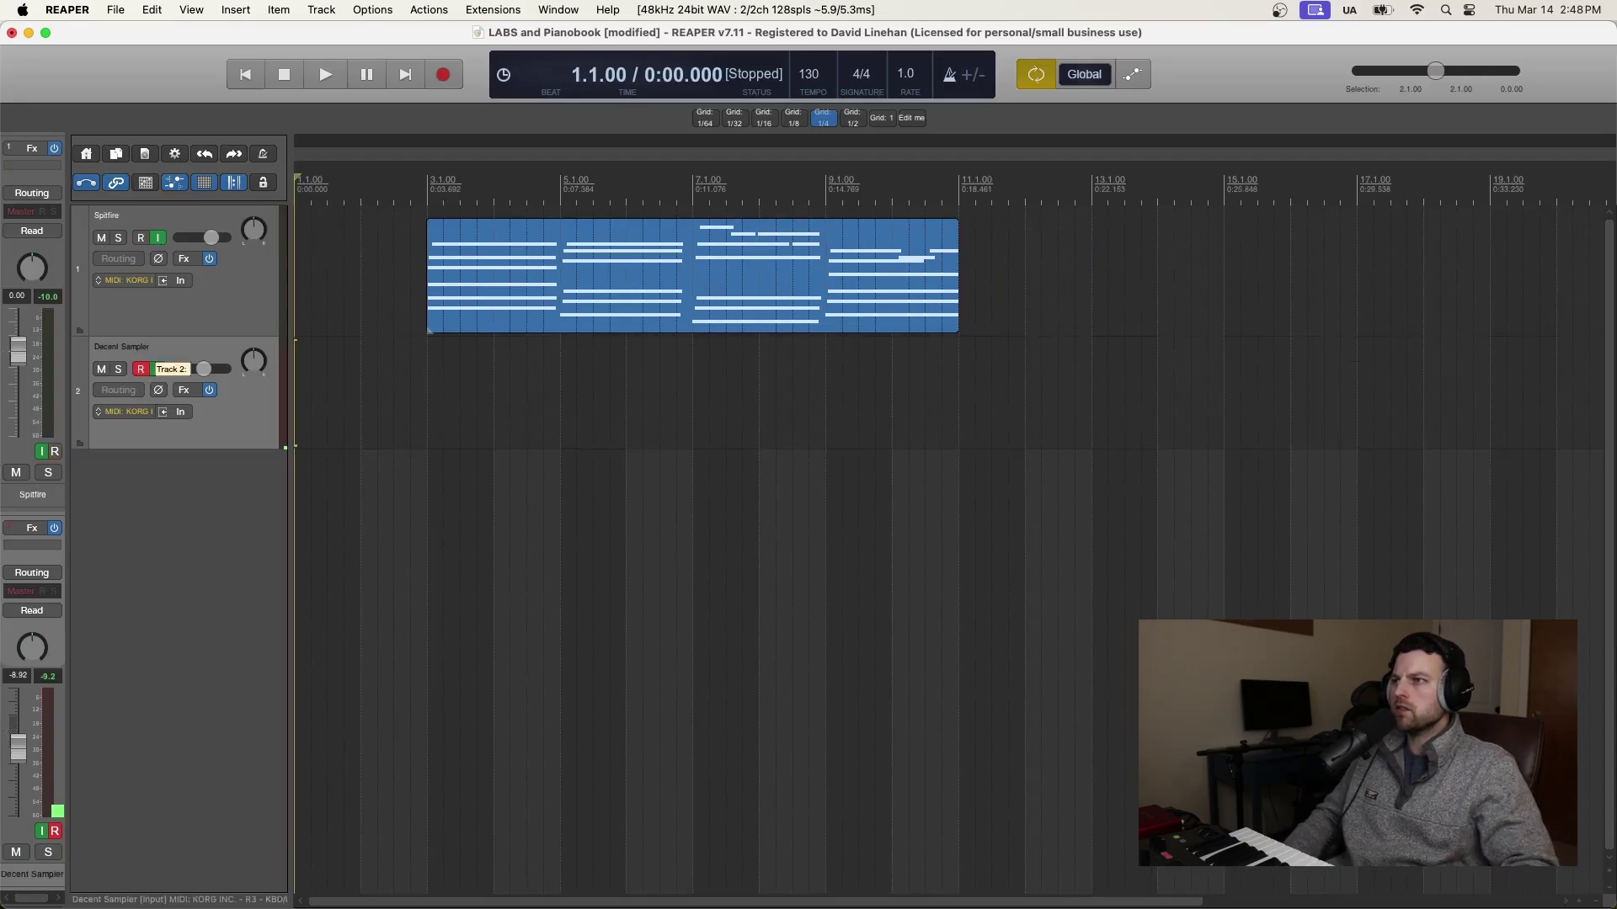
- Check the DecentSampler instrument on track 2, and record a melody on that track beneath the chords with the metronome on
left_click(192, 390)
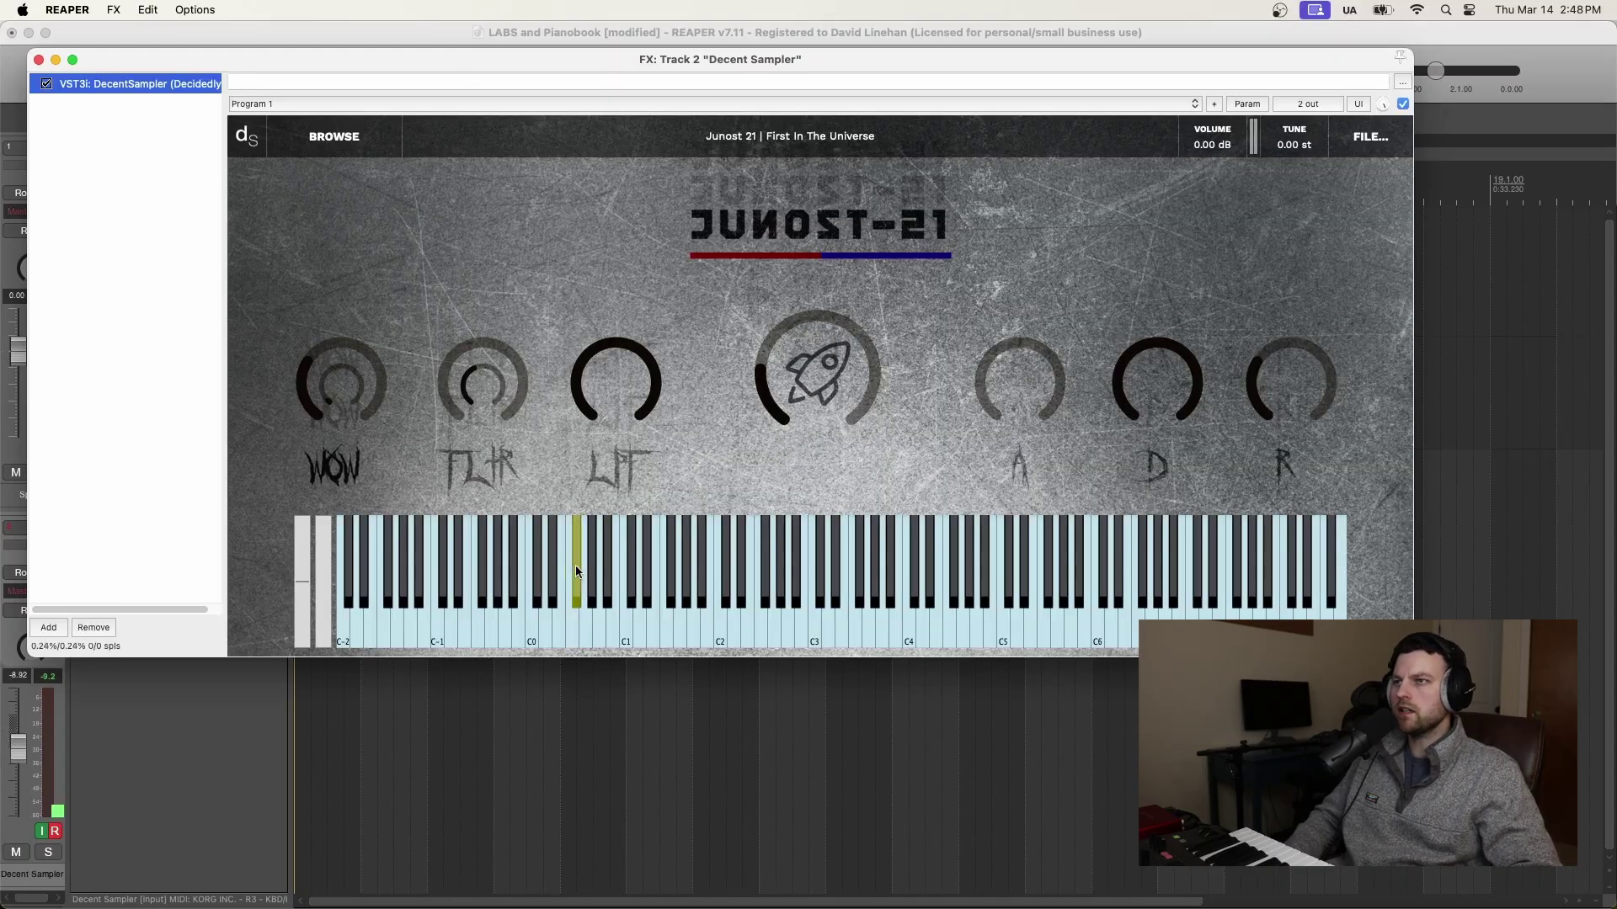
key("Escape")
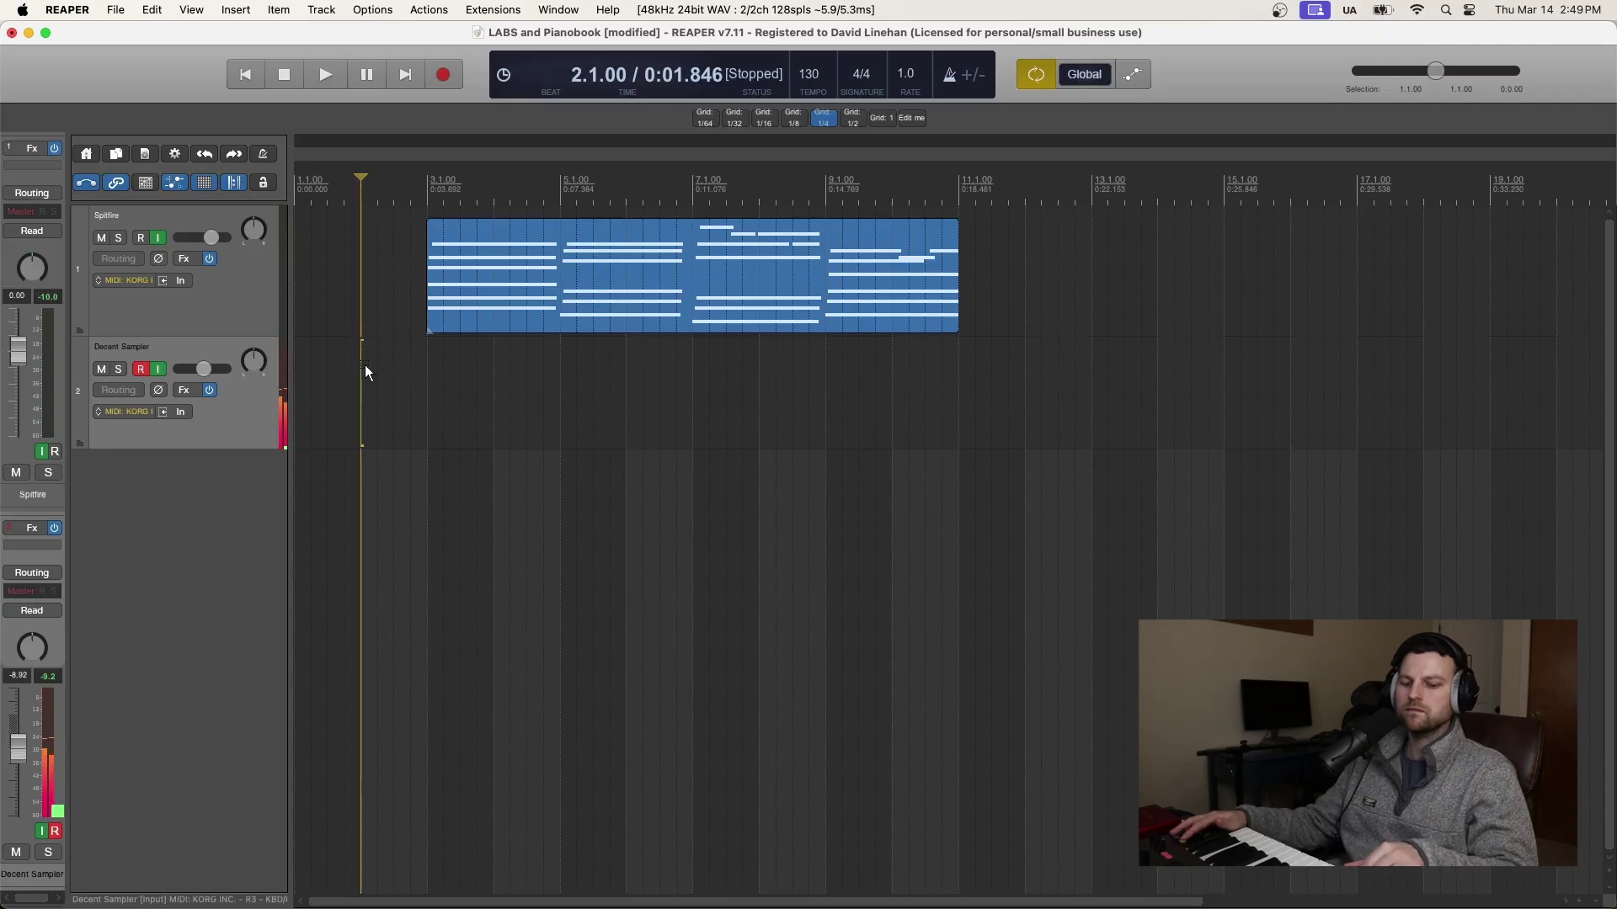
left_click(263, 153)
key("super+r")
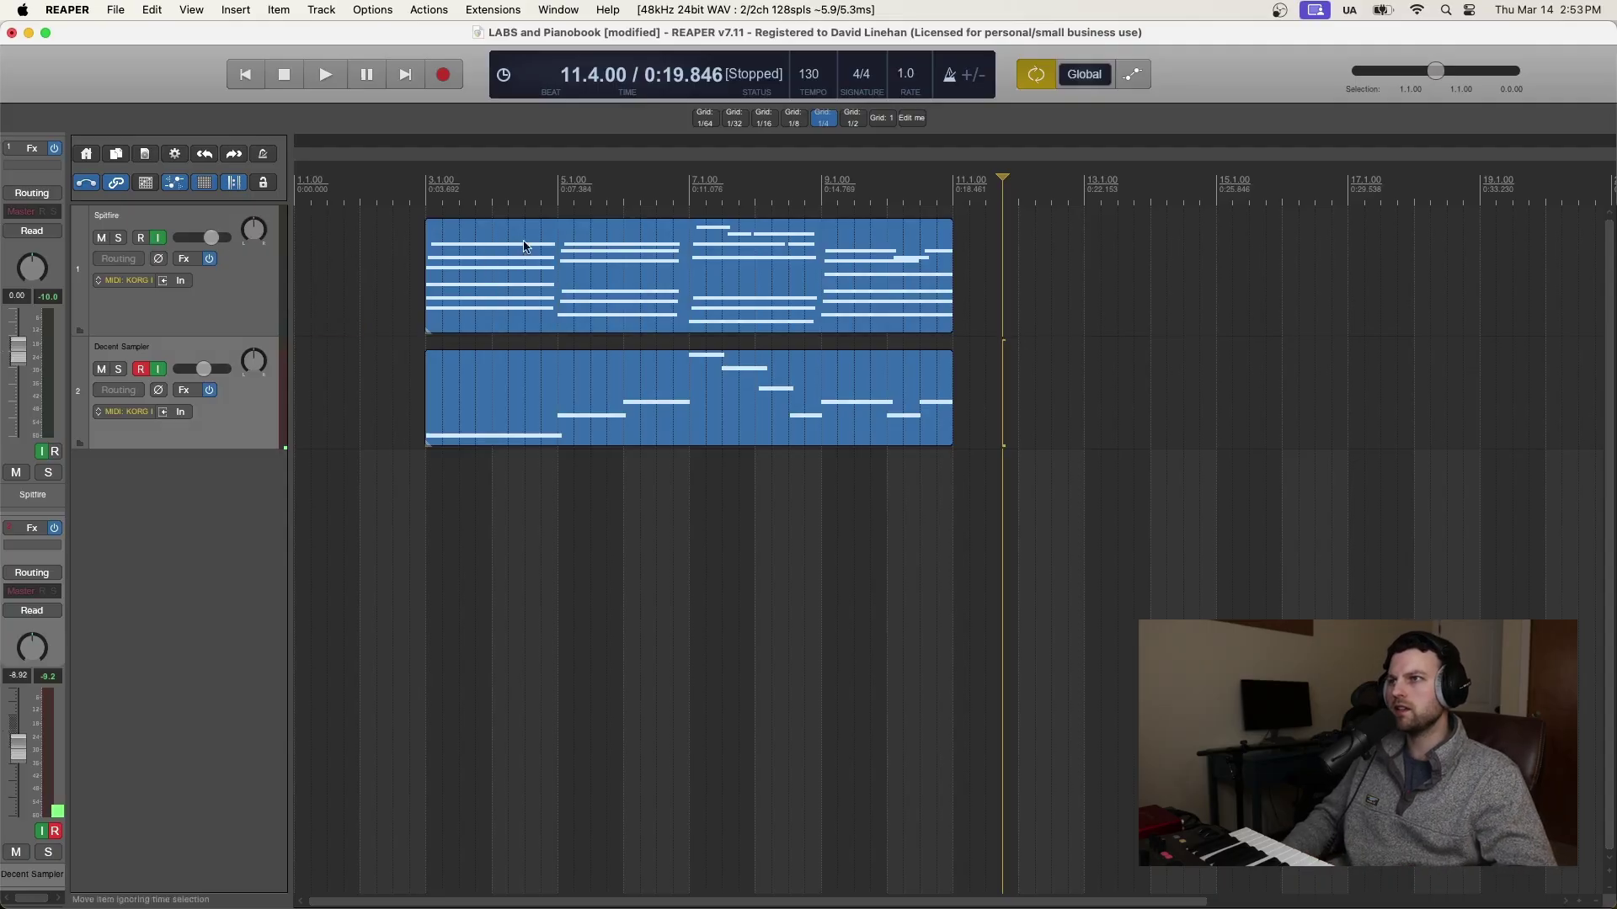
- View the piano presets in the LABS instrument browser on the Spitfire track and close the plugin window
left_click(193, 259)
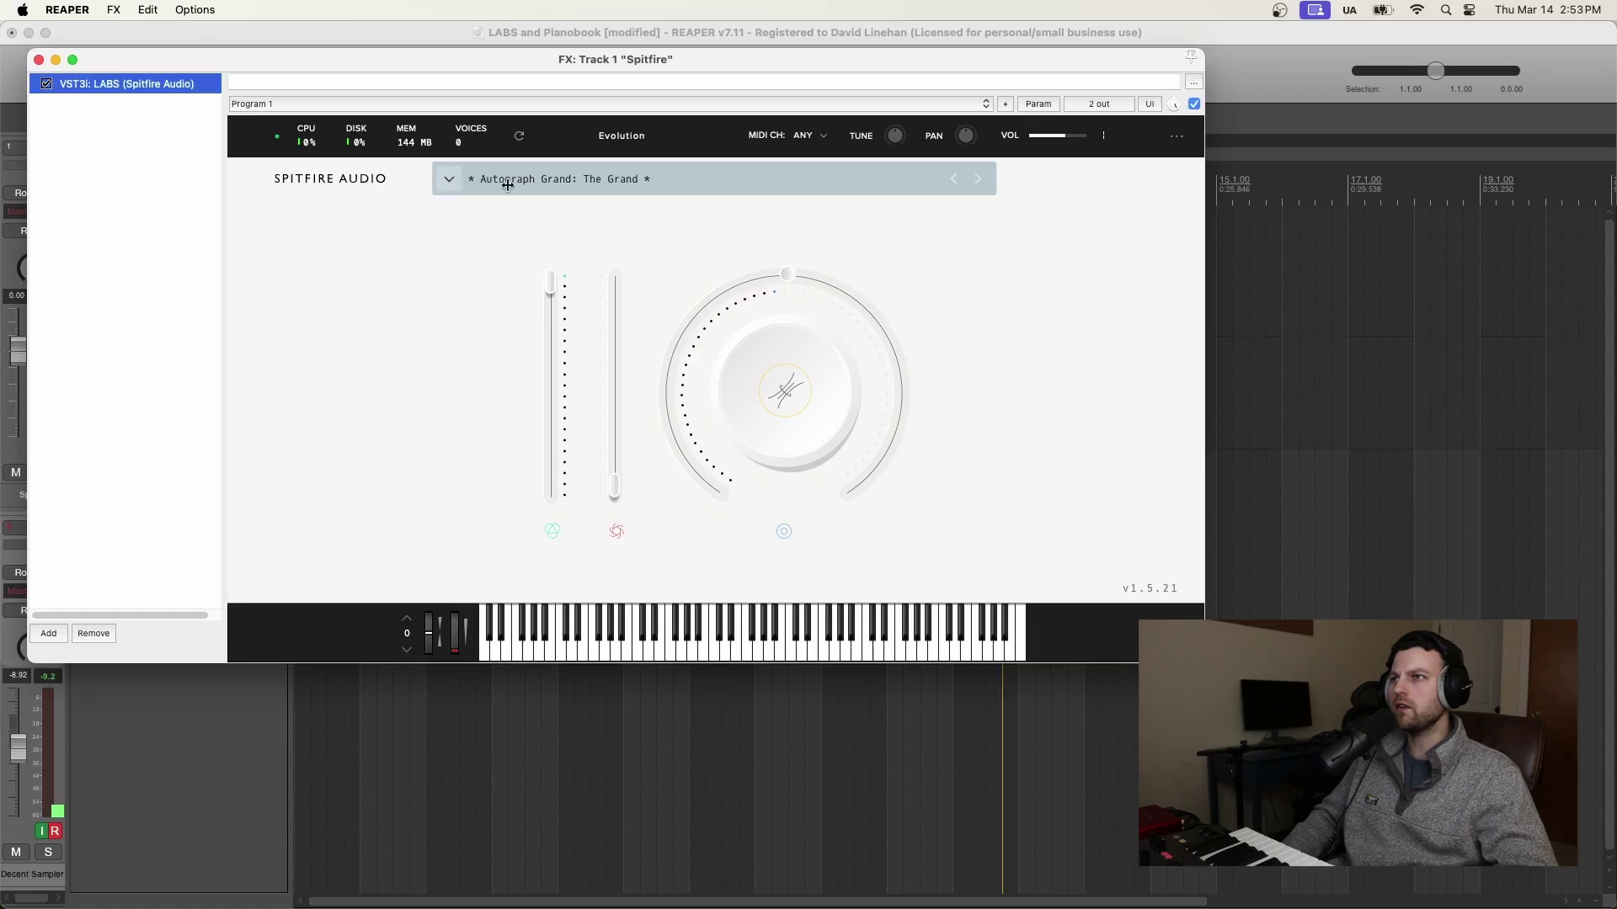
left_click(551, 186)
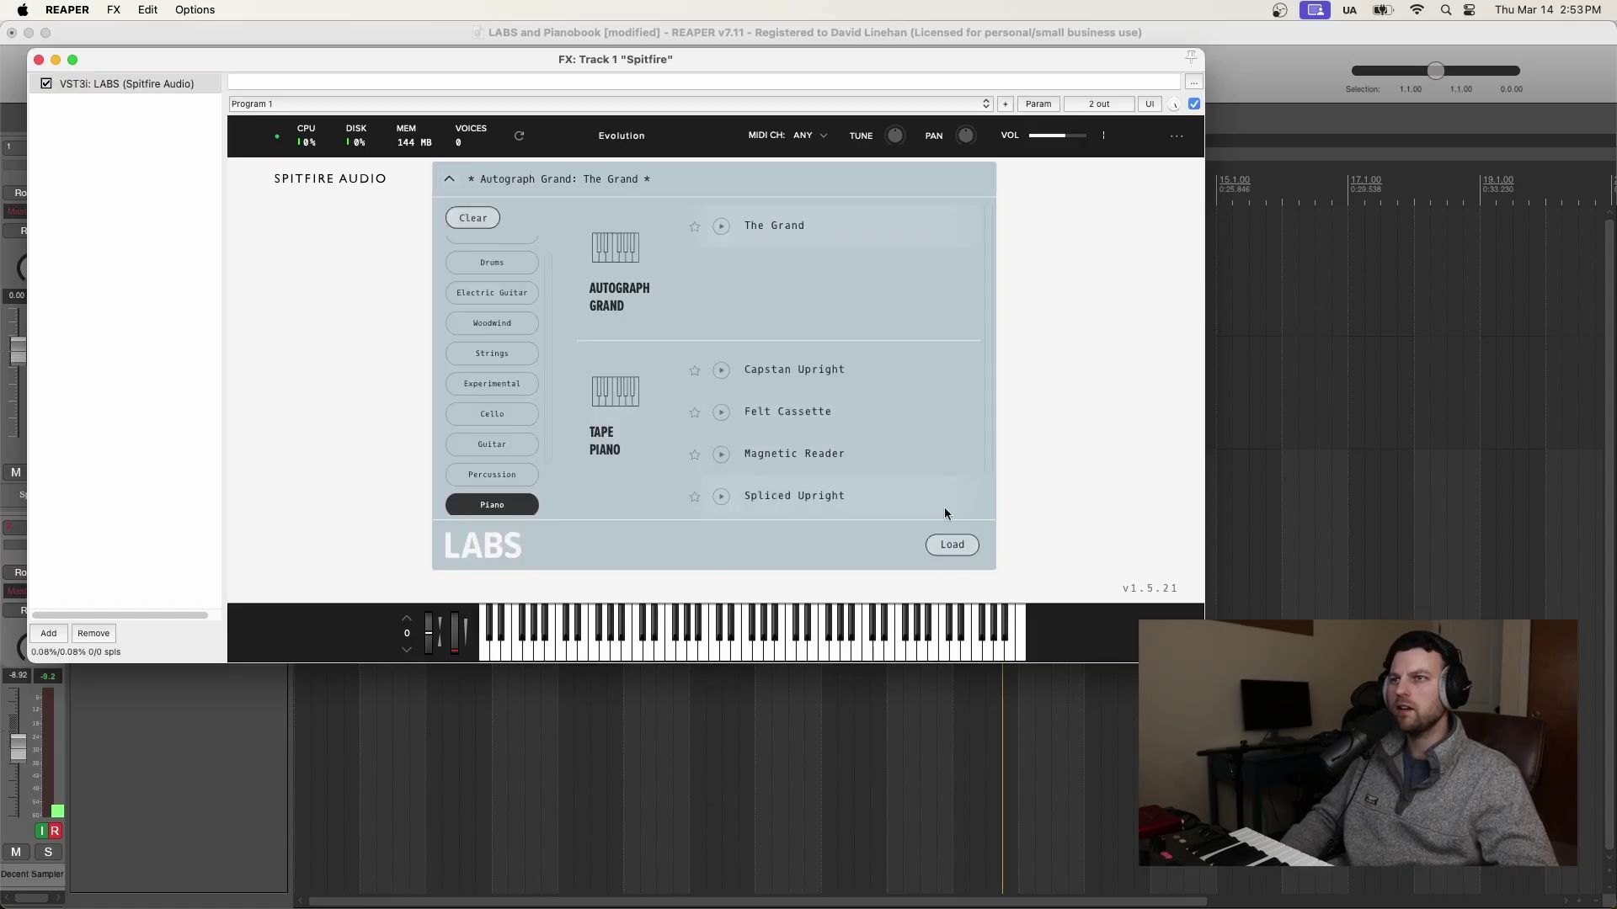
key("Escape")
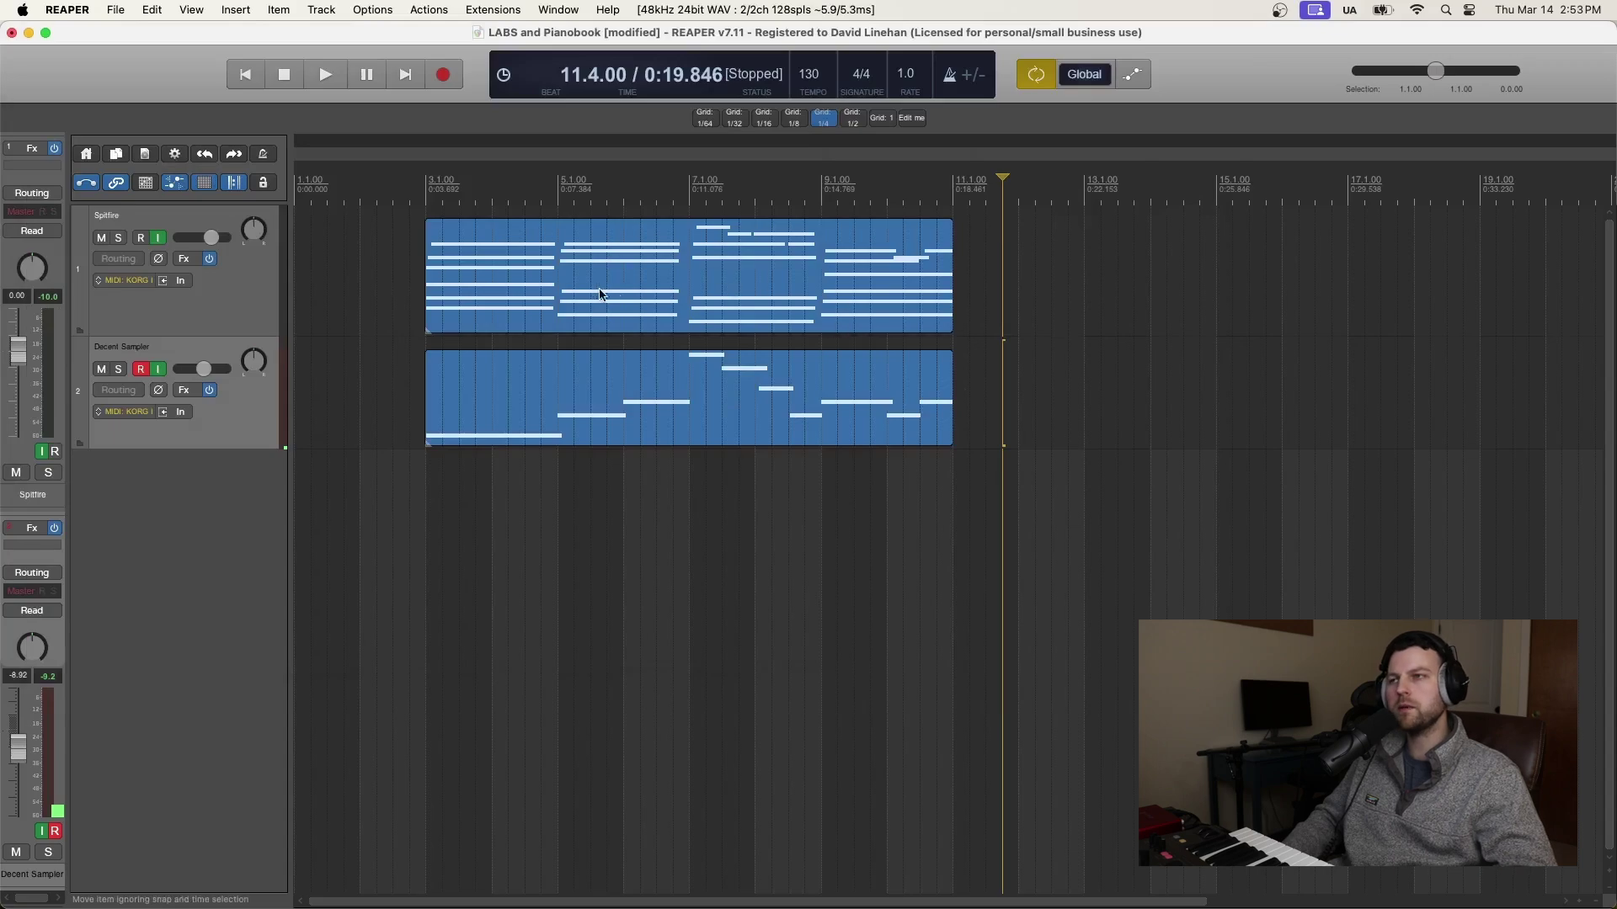
- Switch to Chrome, close the Decent Sampler Plugin page, and return to Pianobook's list of Decent Sampler sample packs
key("super+Tab")
key("super+Tab")
key("super+shift+Tab")
key("super+Tab")
key("super+Tab")
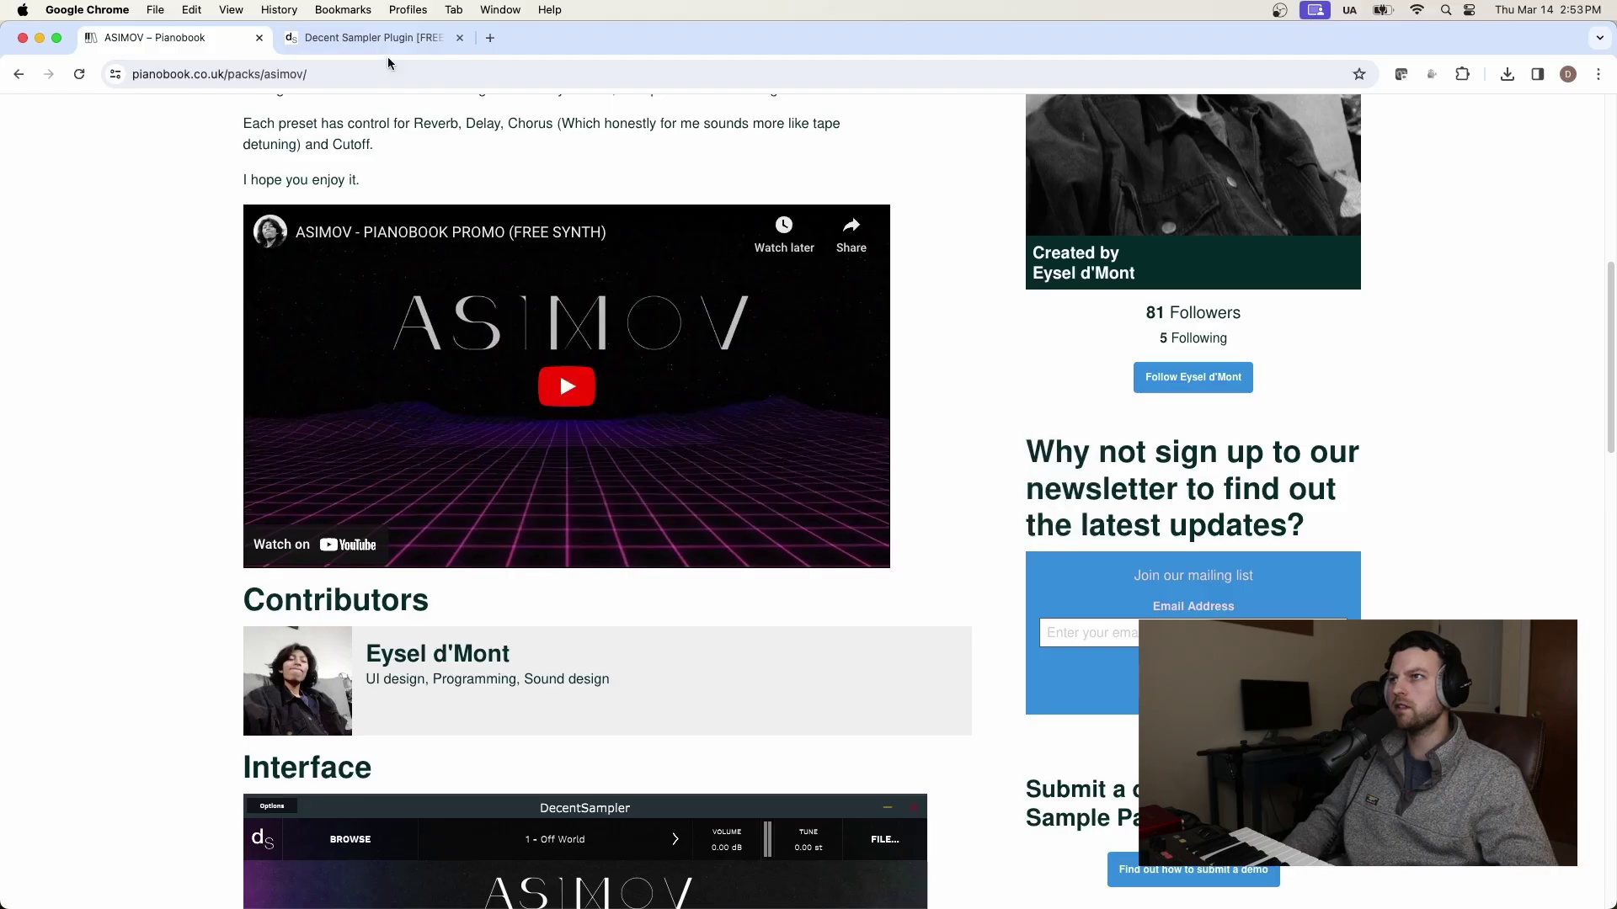
left_click(391, 38)
left_click(459, 37)
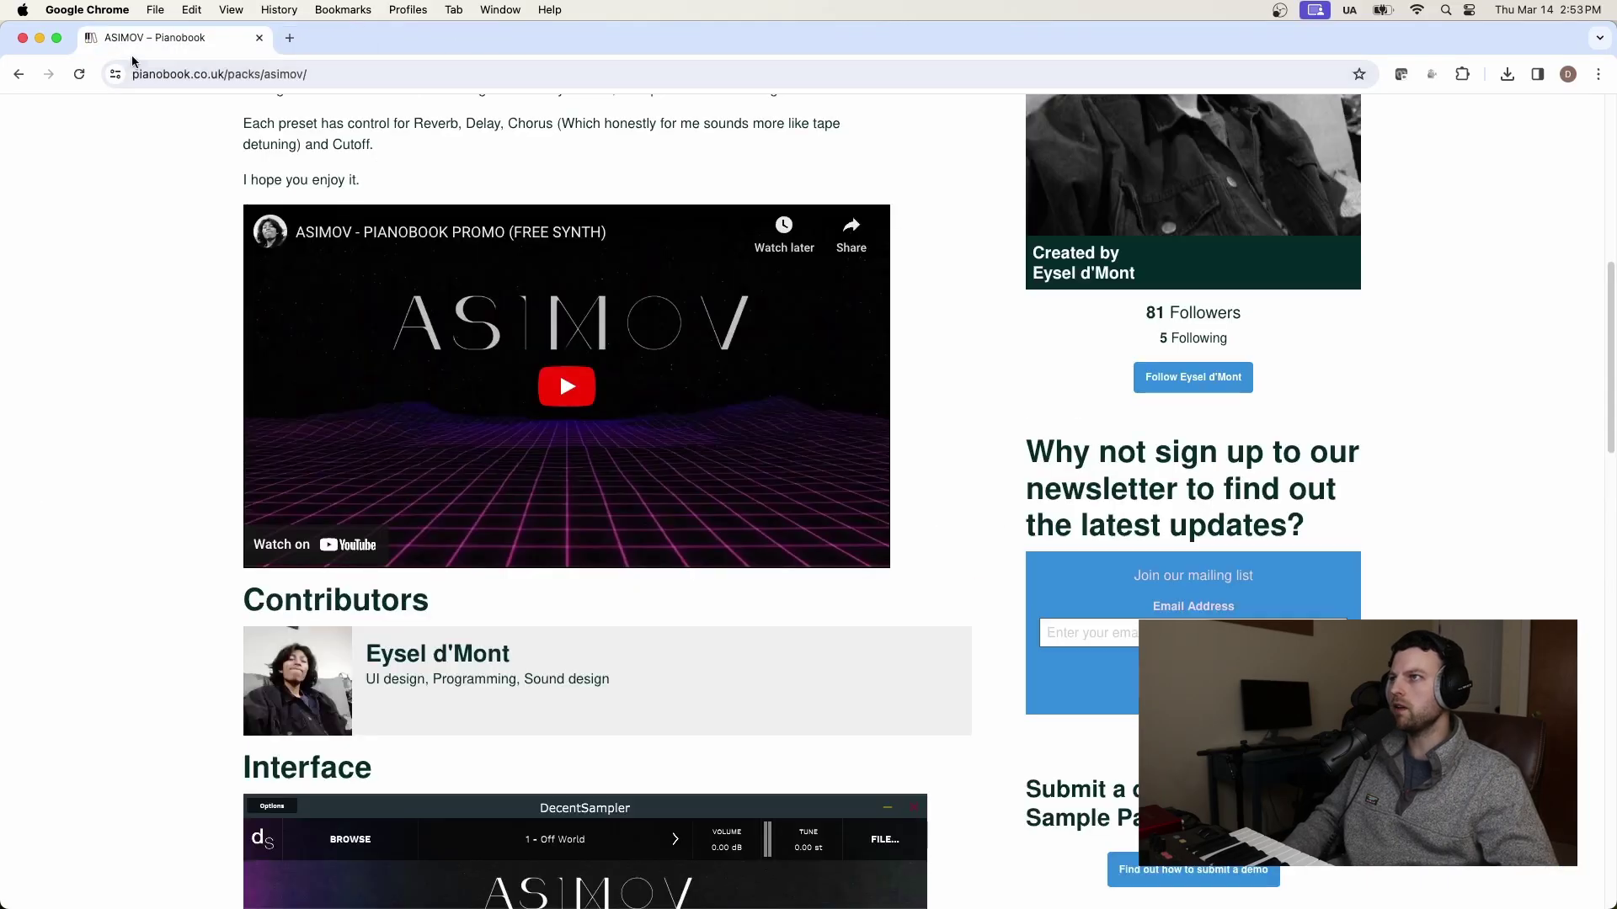
left_click(16, 75)
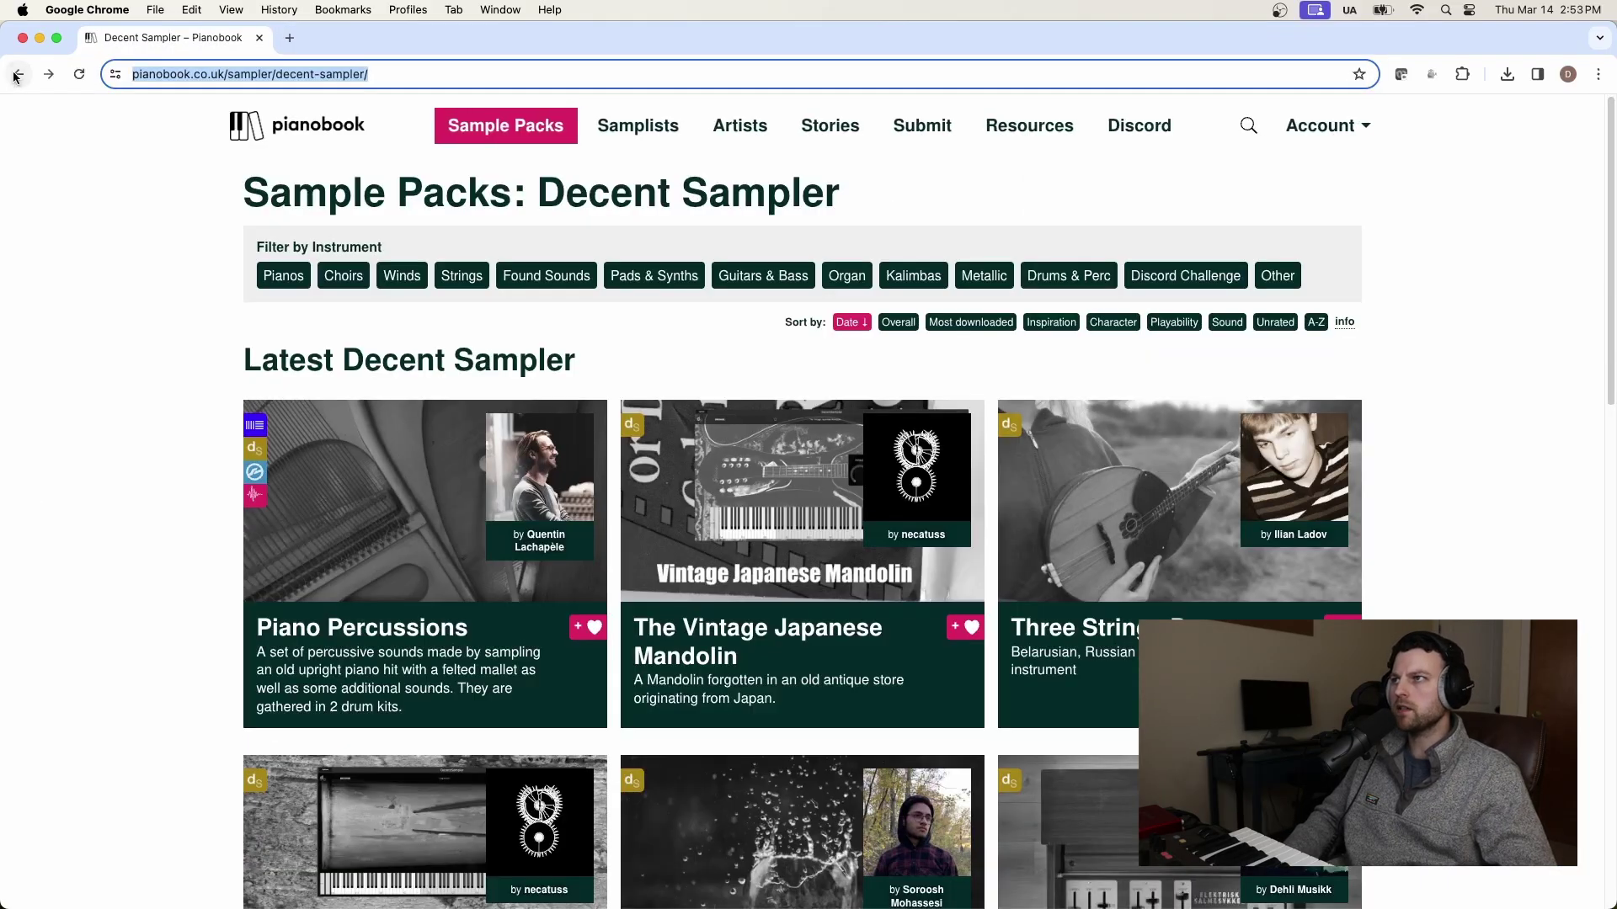
- Return to Spitfire Audio's Discover Sounds page, open the BBC Symphony Orchestra Discover page, and view its introduction
left_click(15, 75)
left_click(15, 76)
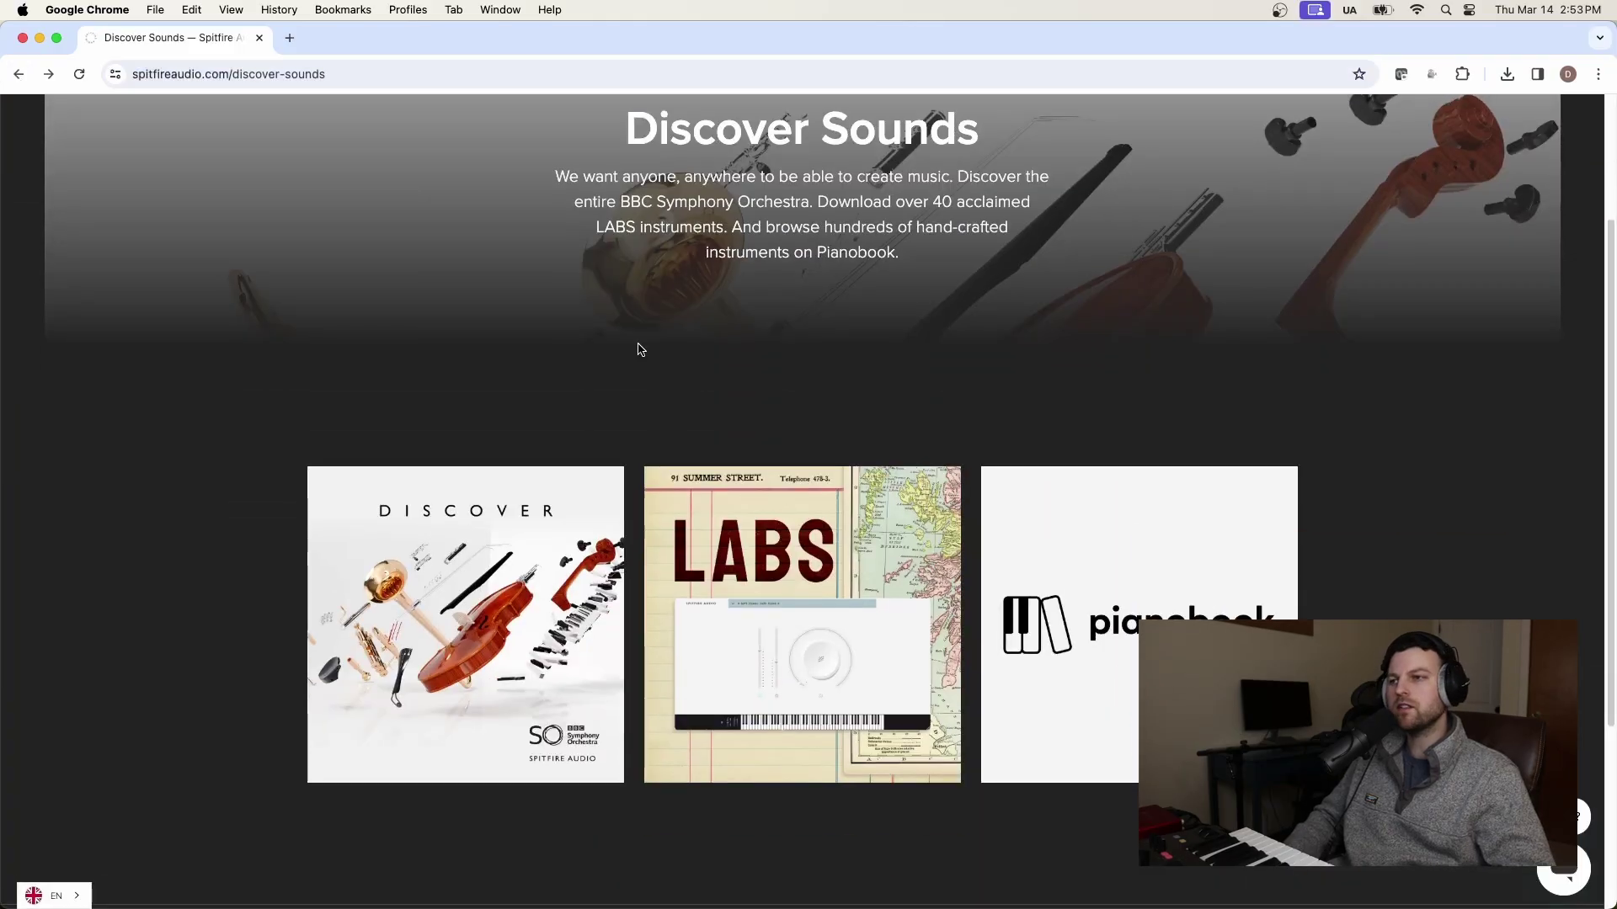
scroll(779, 325, "down", 1)
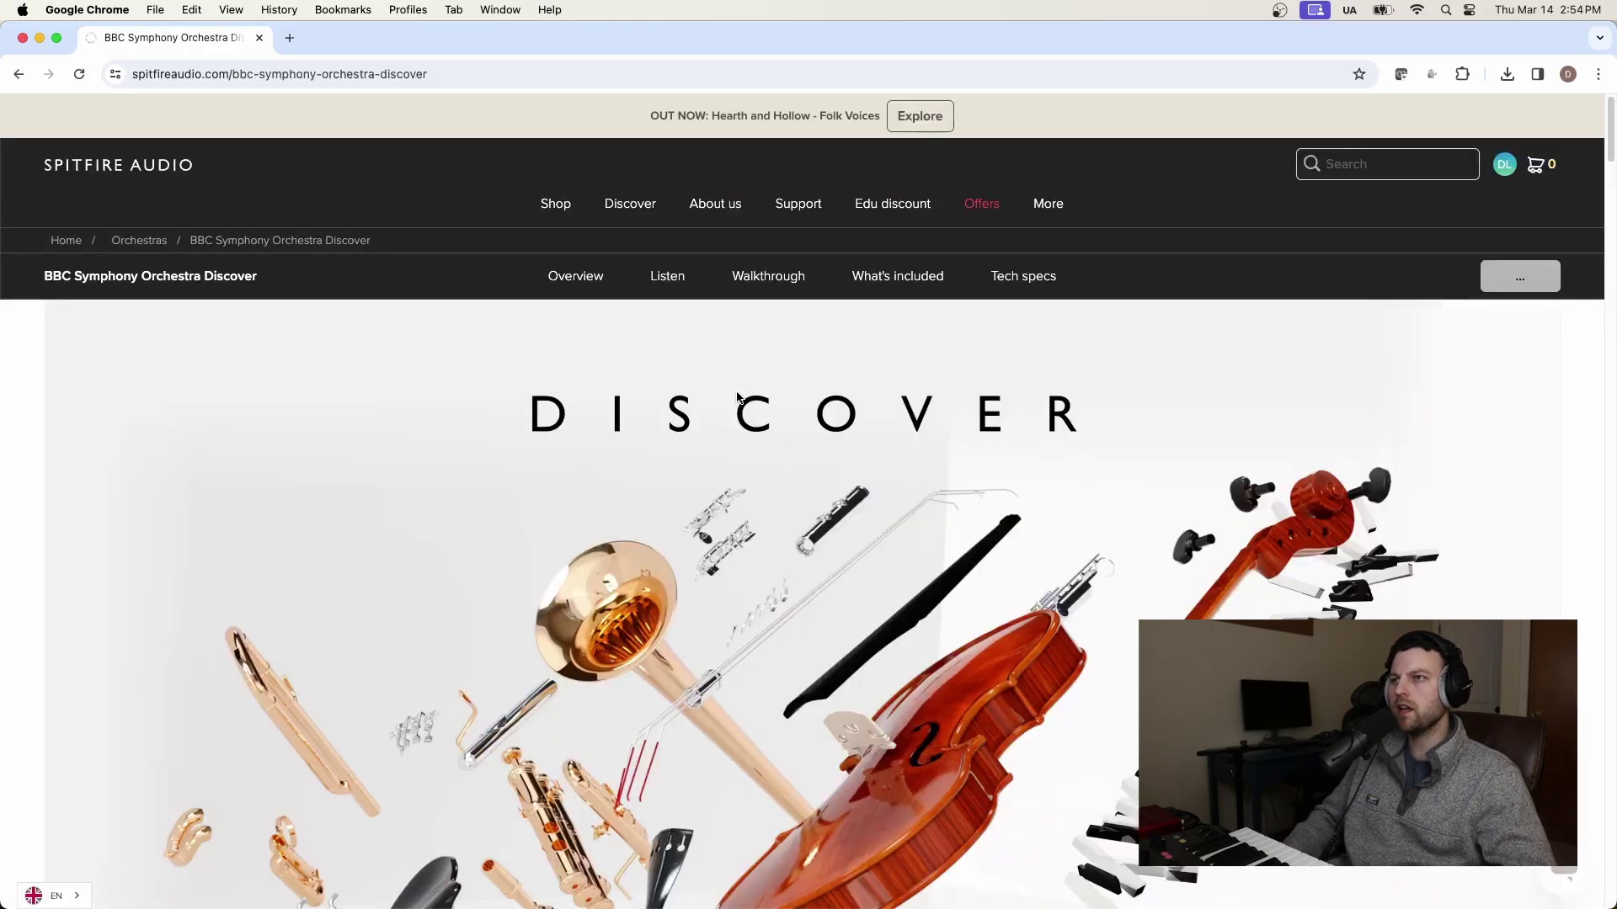
scroll(738, 397, "down", 4)
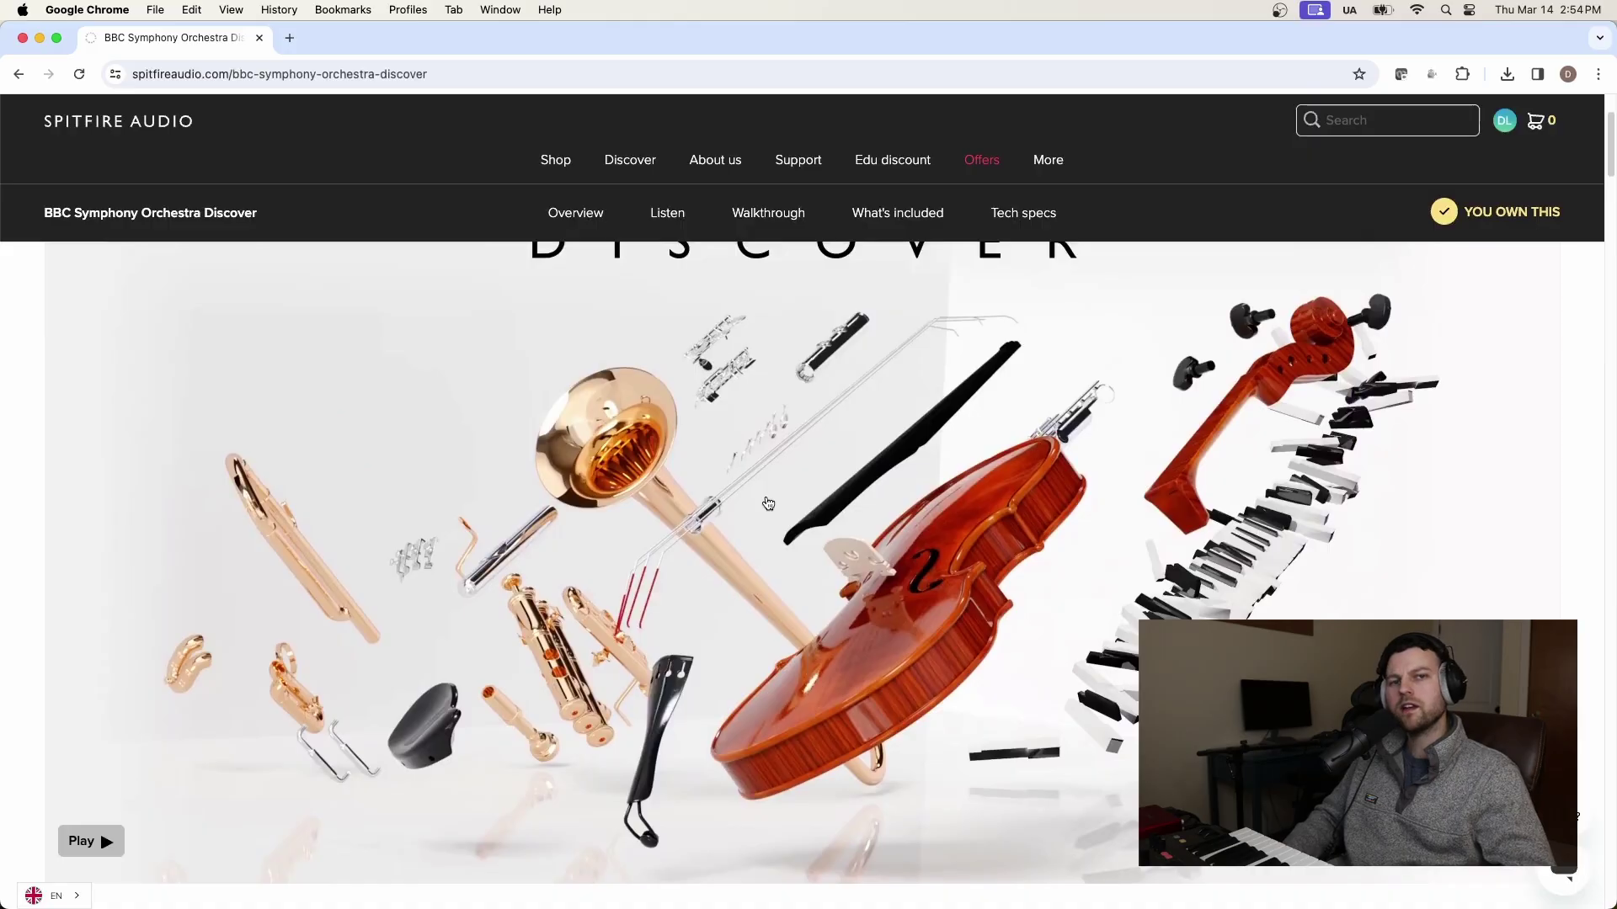
- Switch to the Spitfire Audio app and view the LABS instruments that are not installed and those that are installed
key("super+Tab")
key("super+Tab")
key("super+Tab")
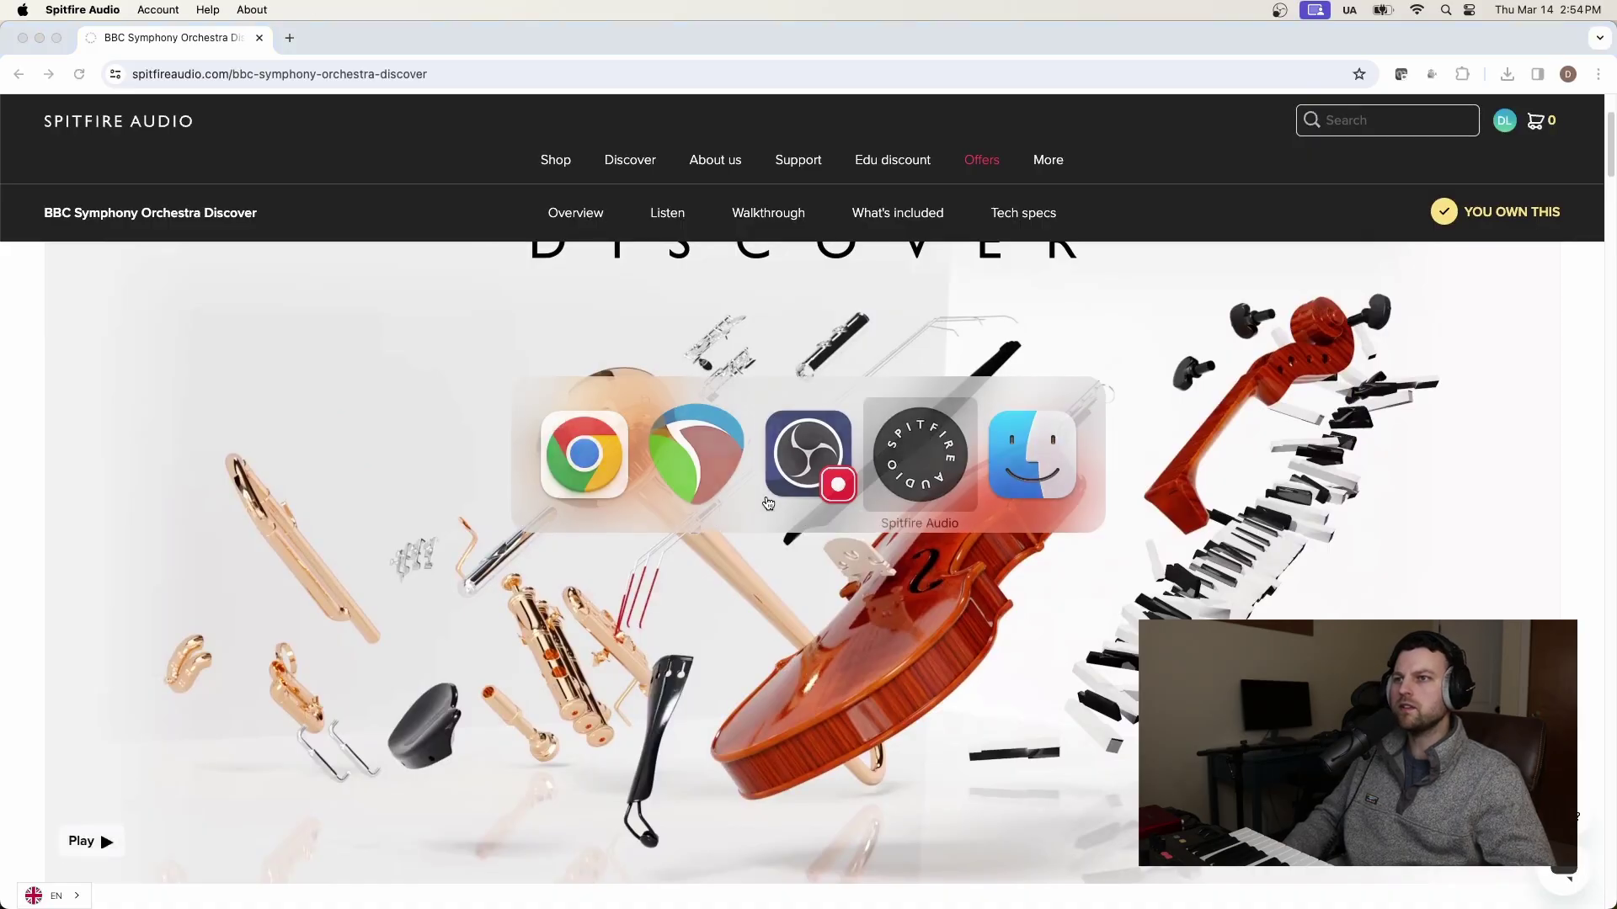
key("super+Tab")
key("super+Tab")
key("super+Tab")
key("super+Tab")
key("super+Tab")
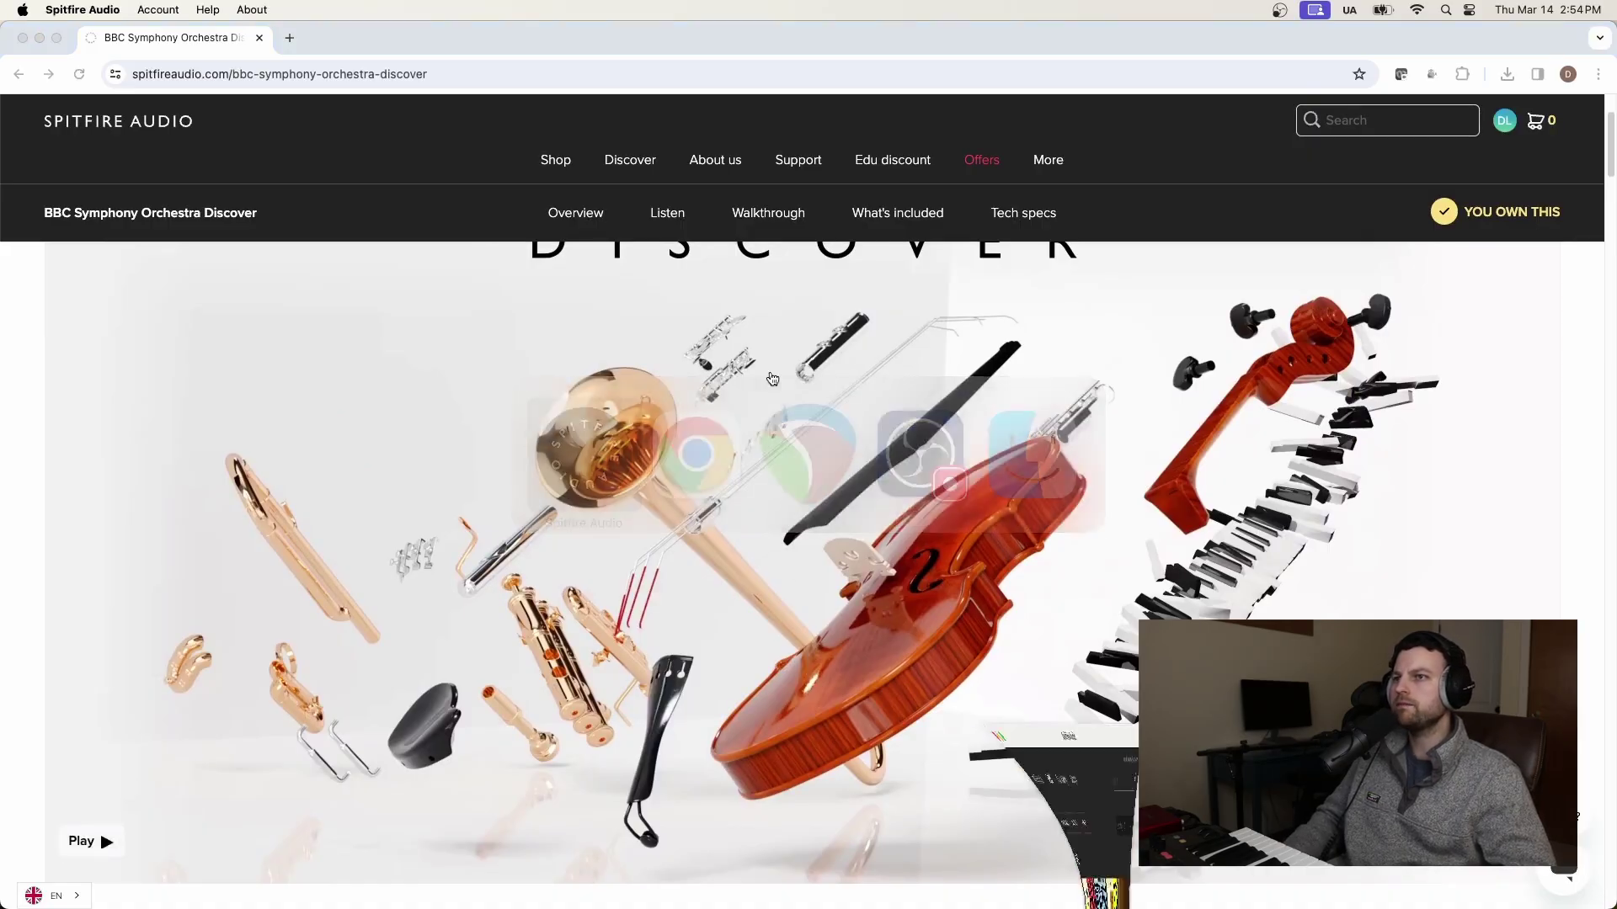
left_click(415, 234)
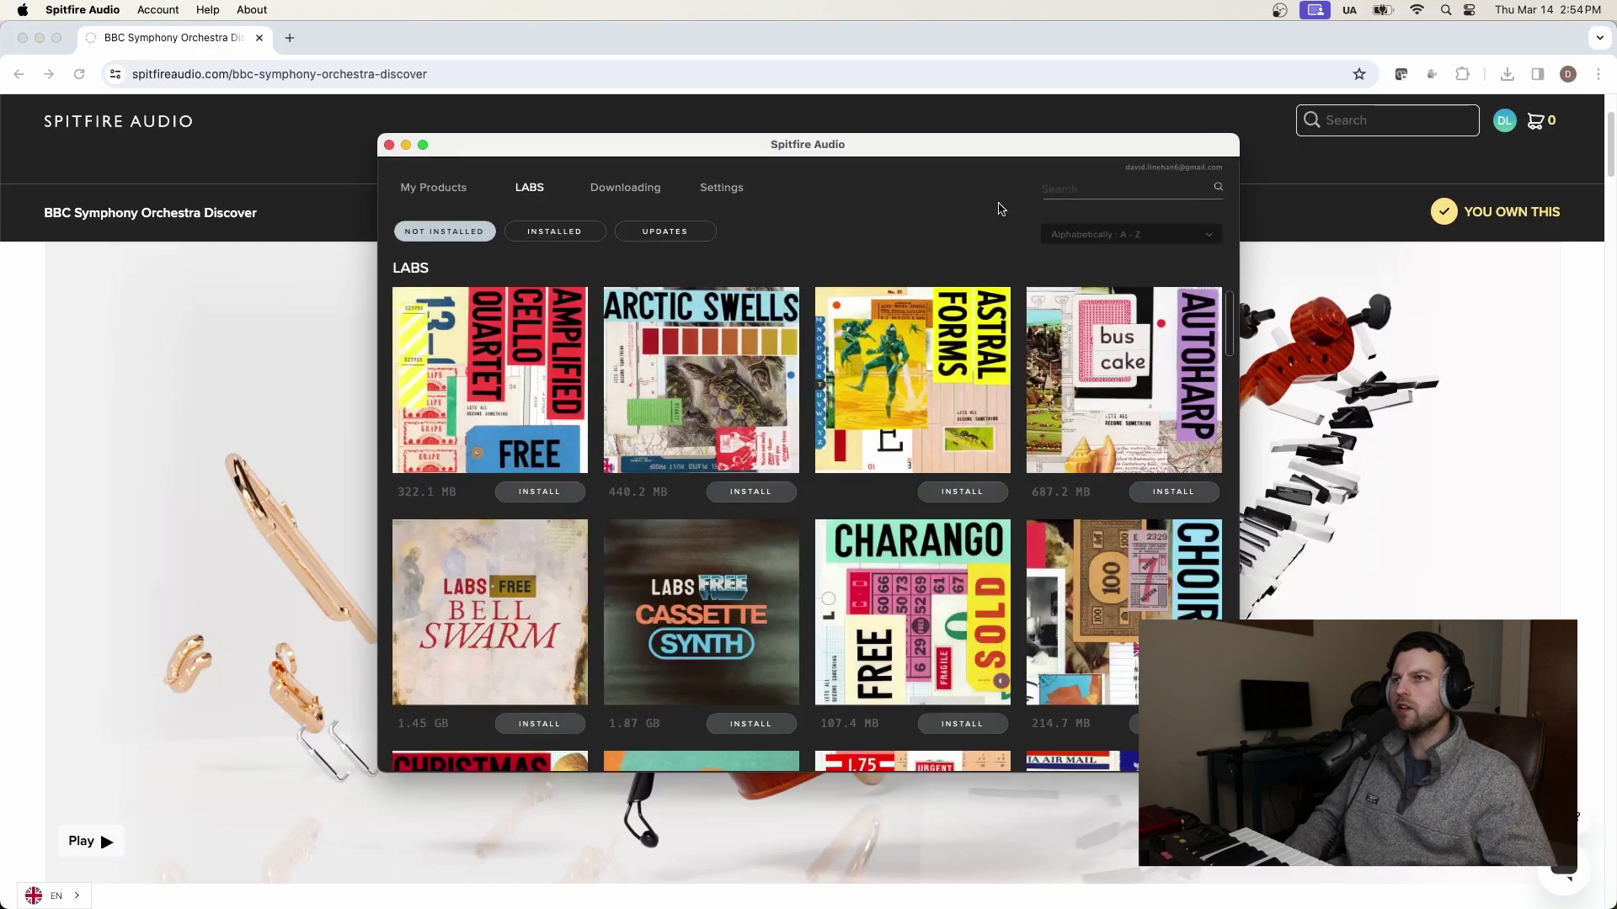
left_click(554, 231)
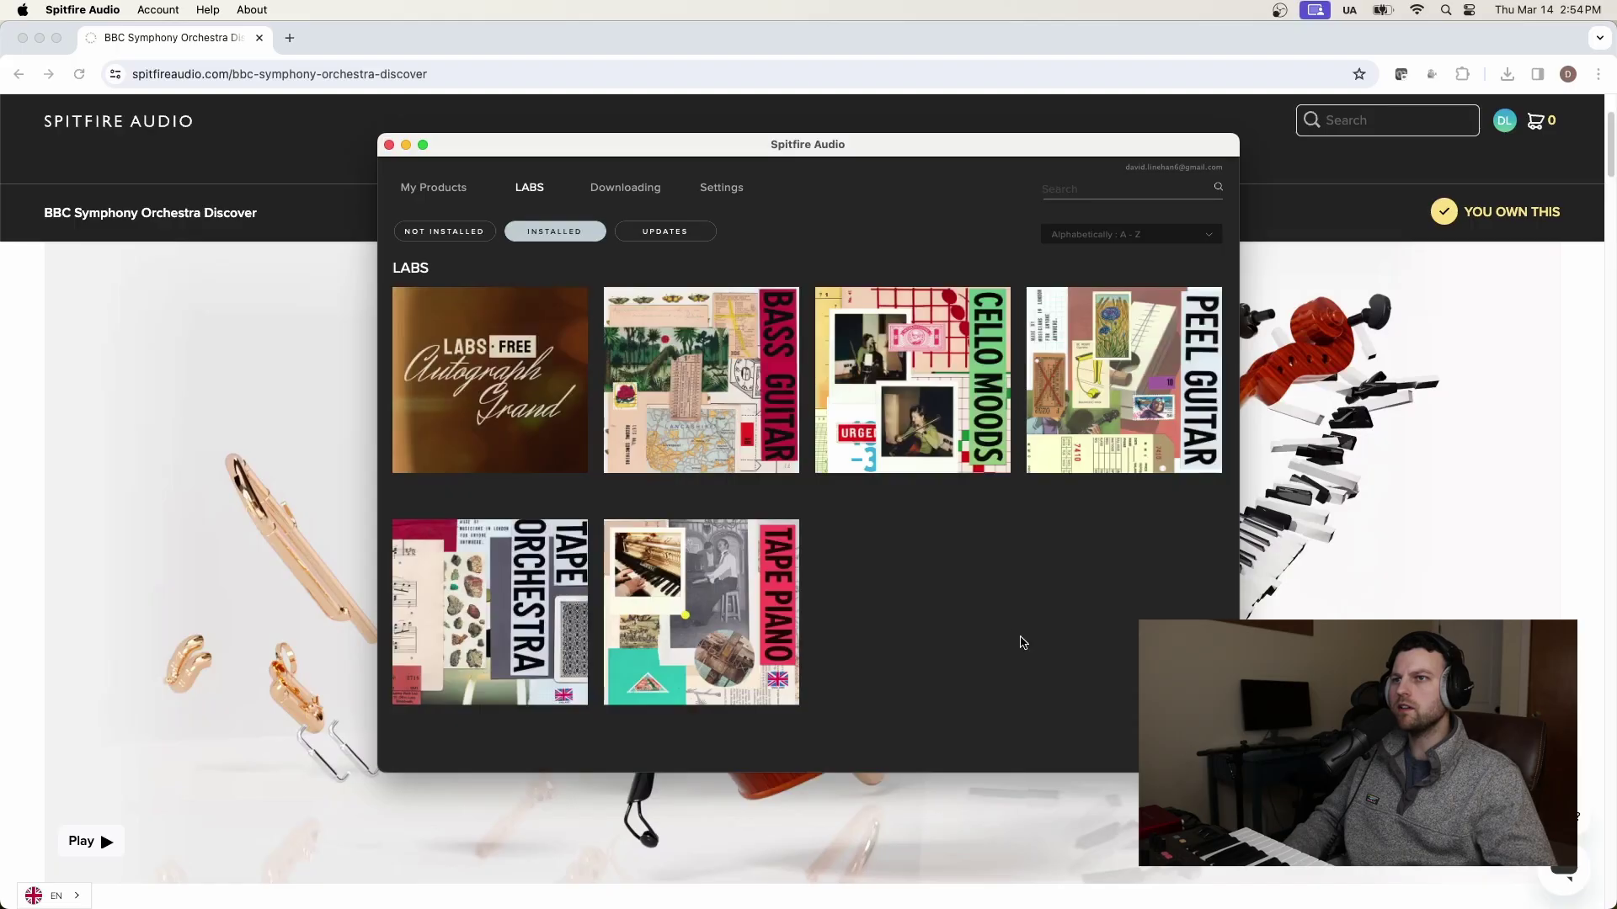
- Switch to REAPER and create a third track named BBC Synphony Orchestrea below the Decent Sampler track
key("super+Tab")
key("super+Tab")
key("super+Tab")
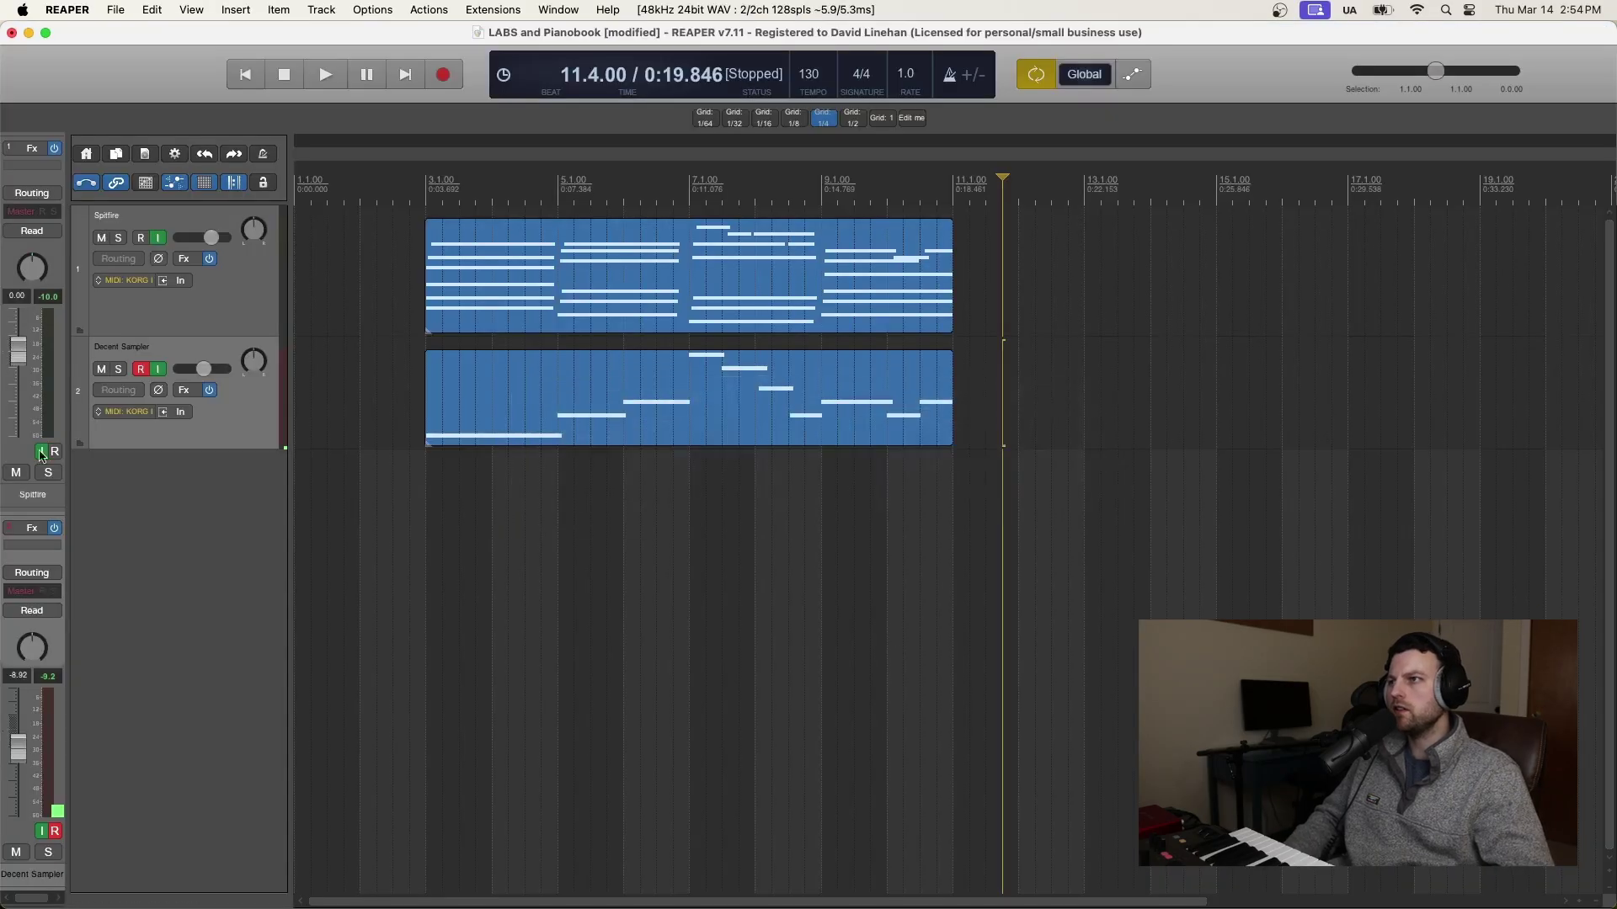
double_click(155, 494)
type("BBC Syn")
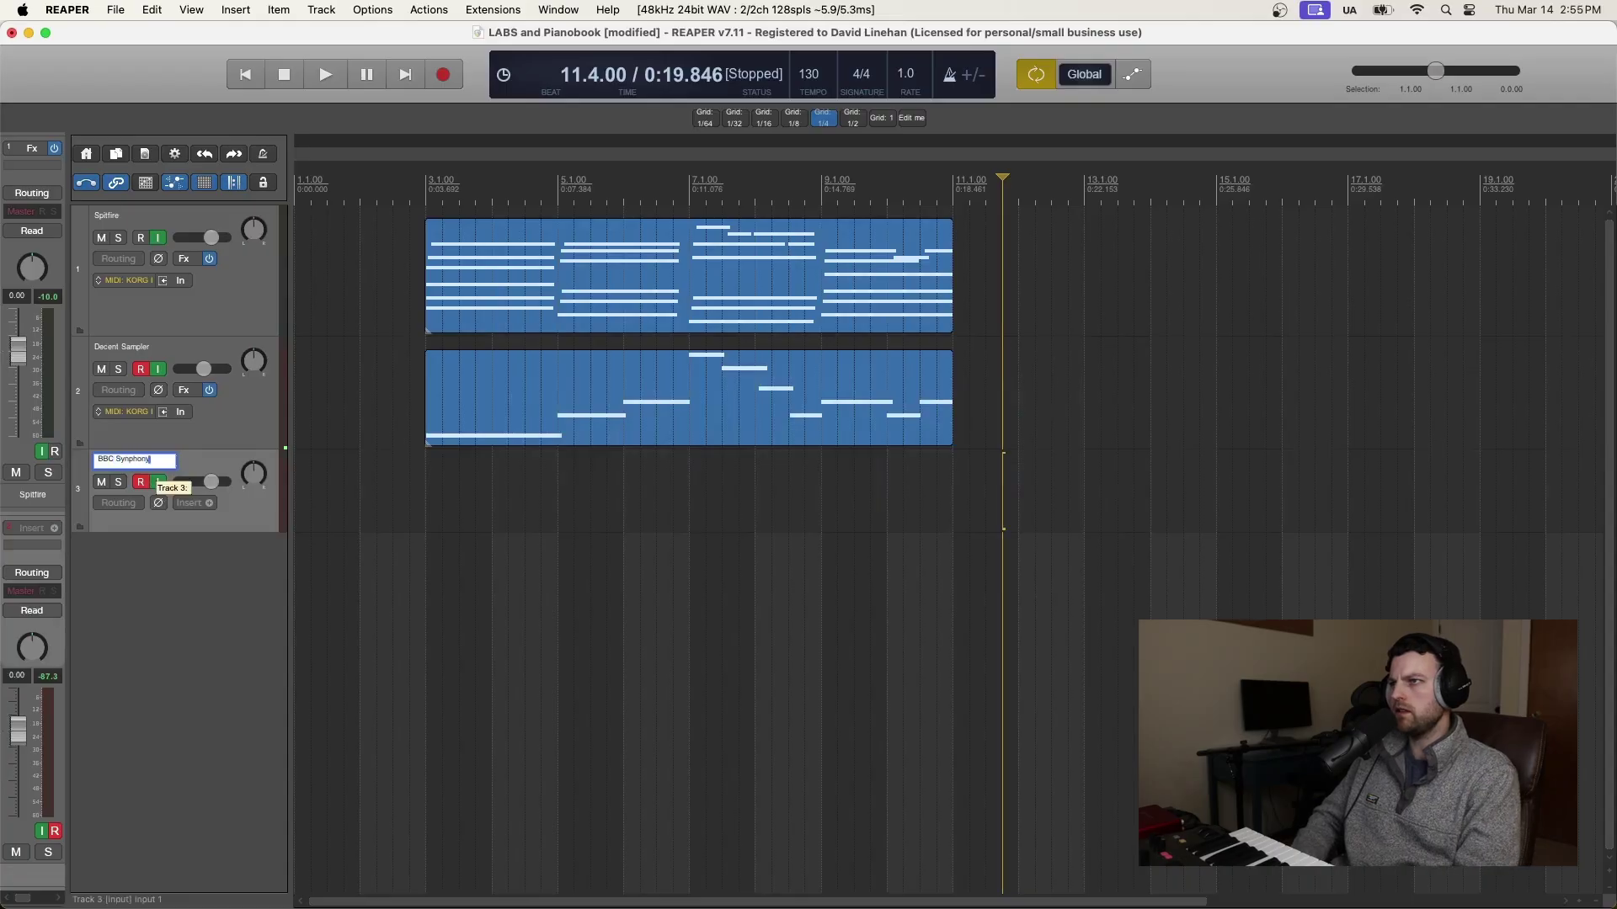
type("phony Orchestrea")
- Filter the instruments by "spit" and add VST3i: BBC Symphony Orchestra (Spitfire Audio) to track 3
left_click(186, 504)
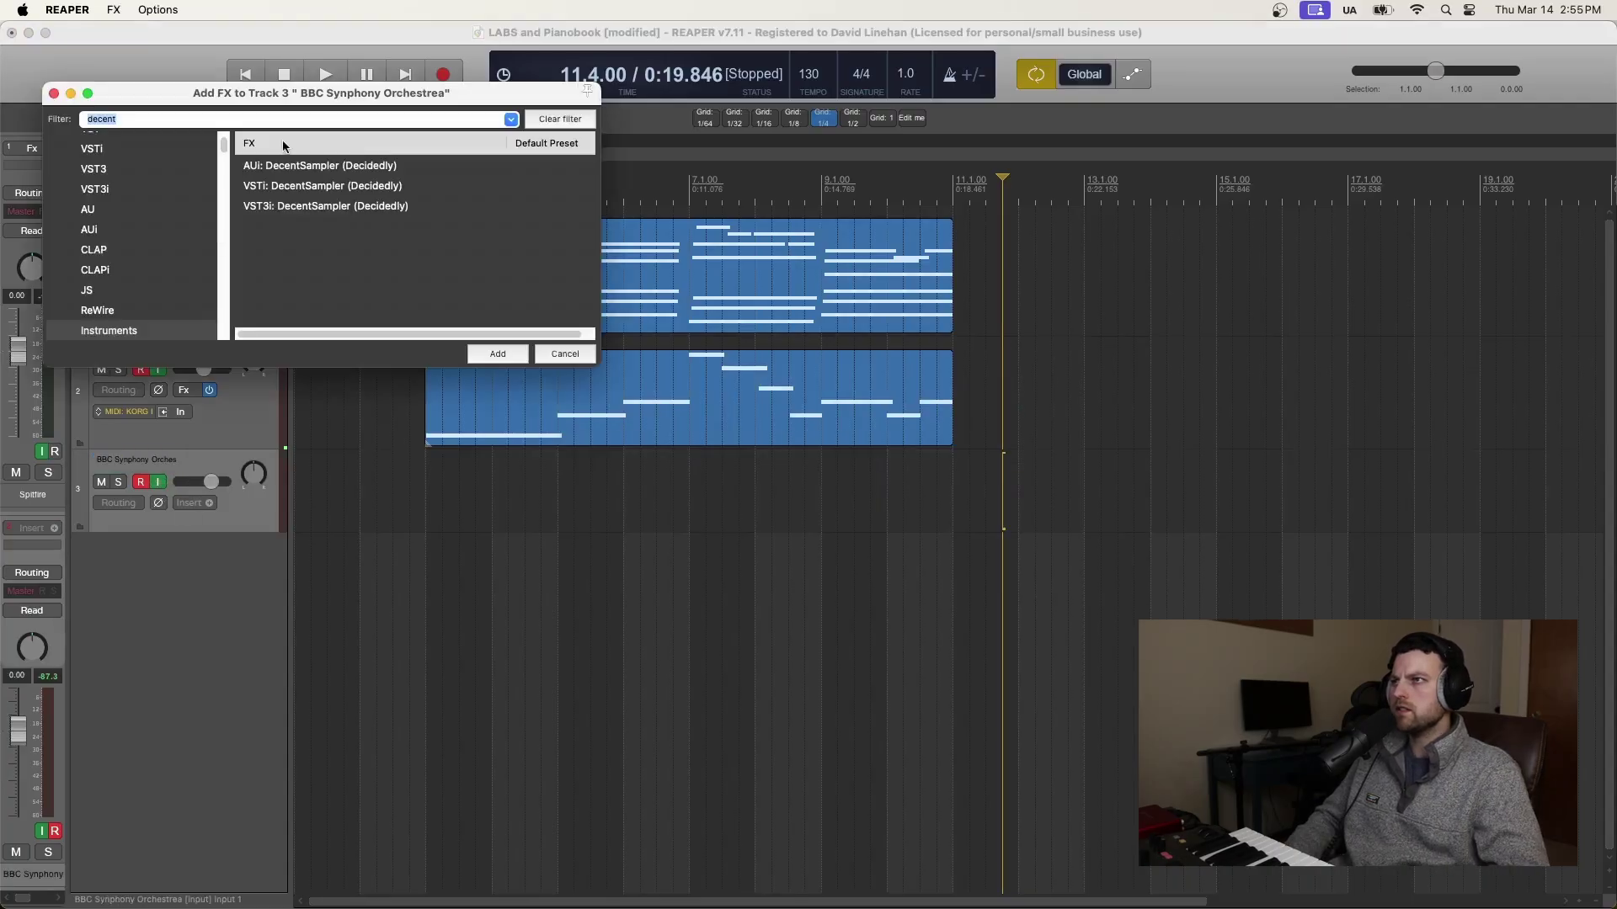
type("spit")
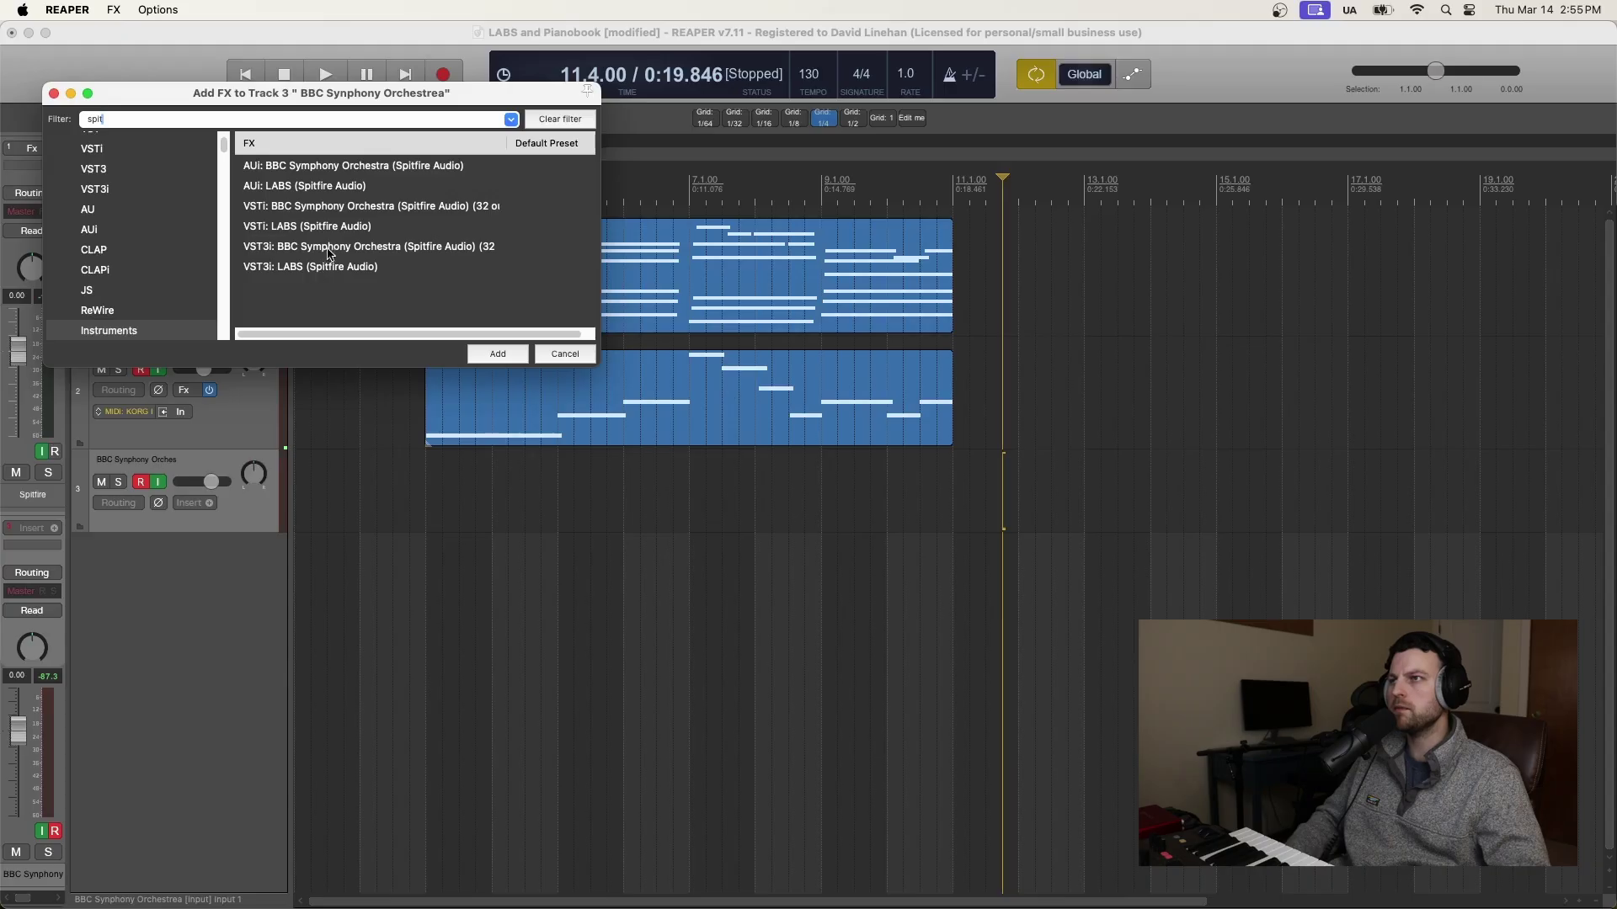
left_click(275, 249)
left_click(523, 354)
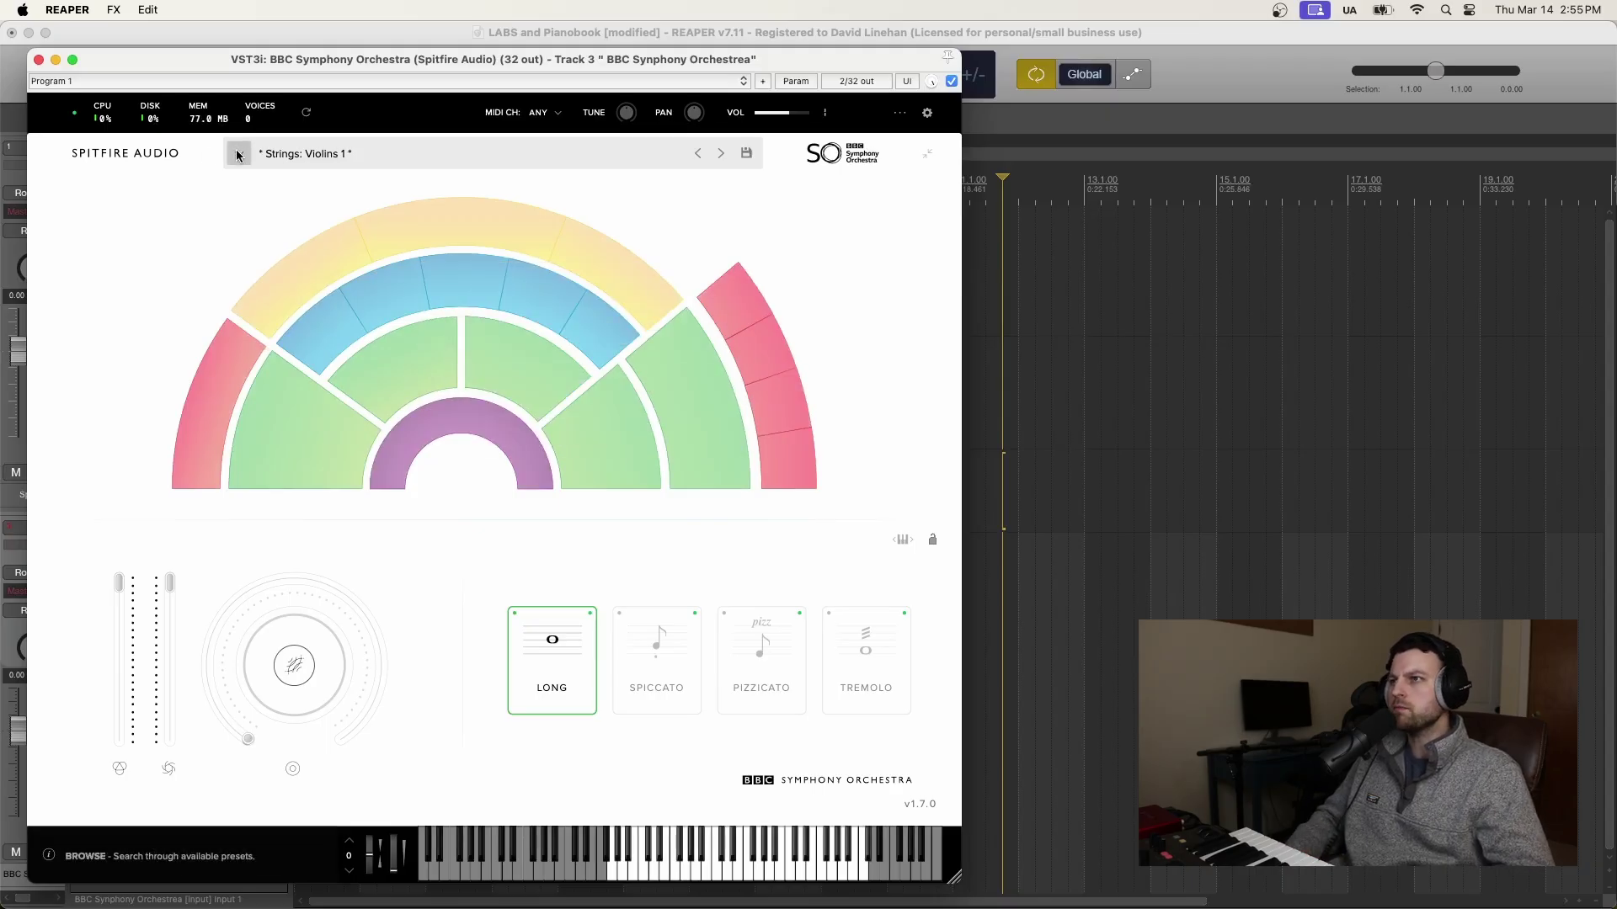
- Load the Basses preset from the Strings category in BBC Symphony Orchestra and close the plugin window
left_click(240, 153)
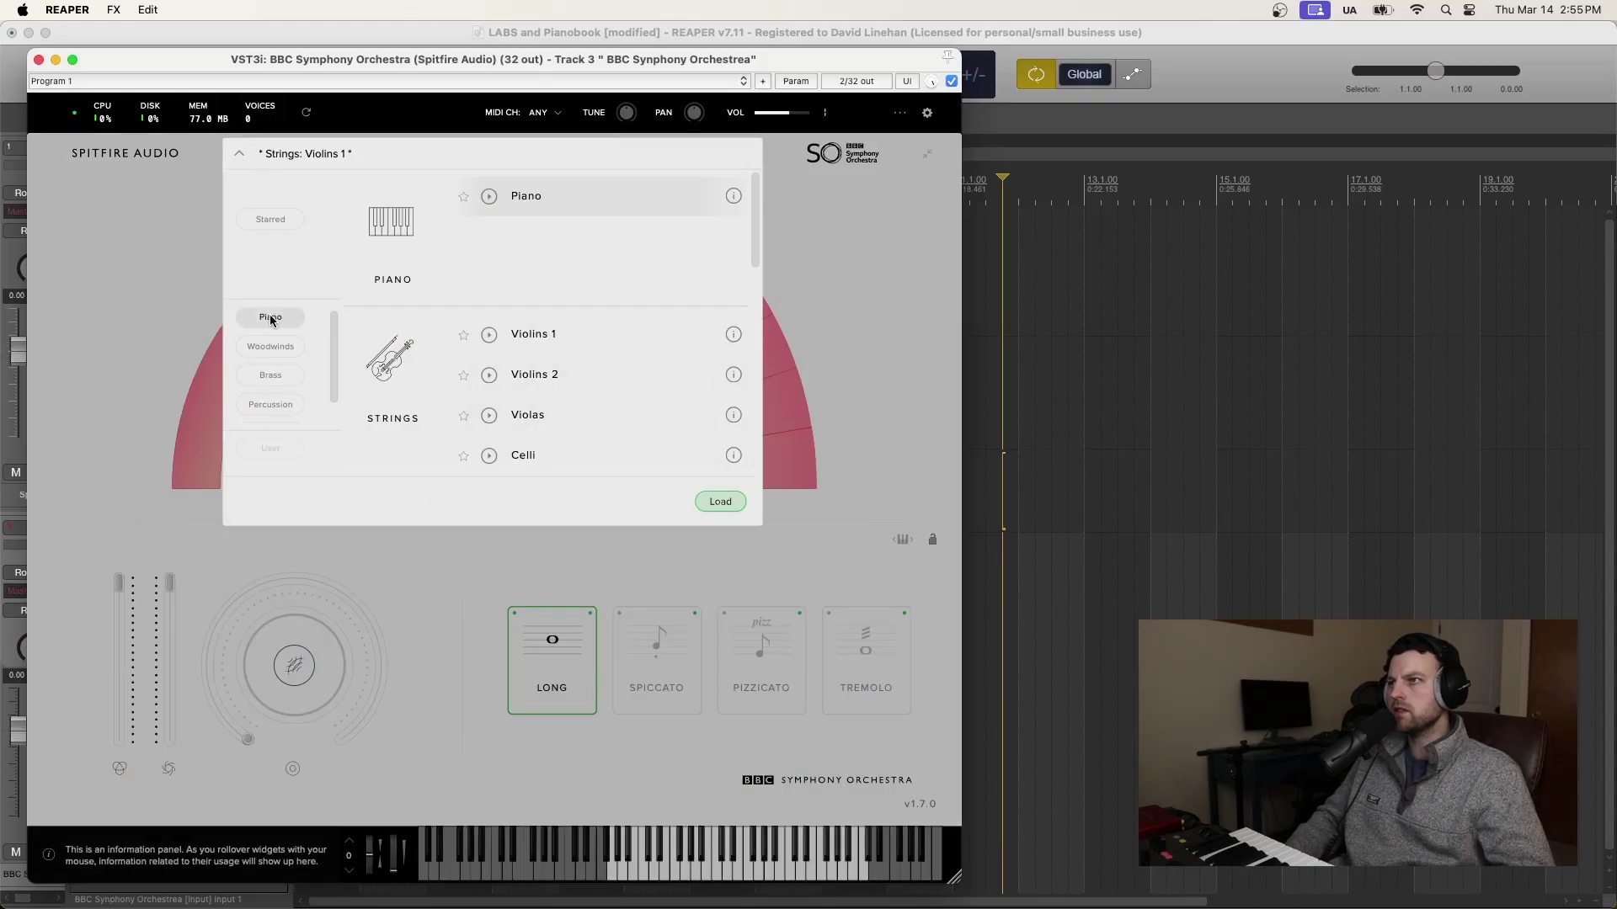
scroll(267, 371, "down", 1)
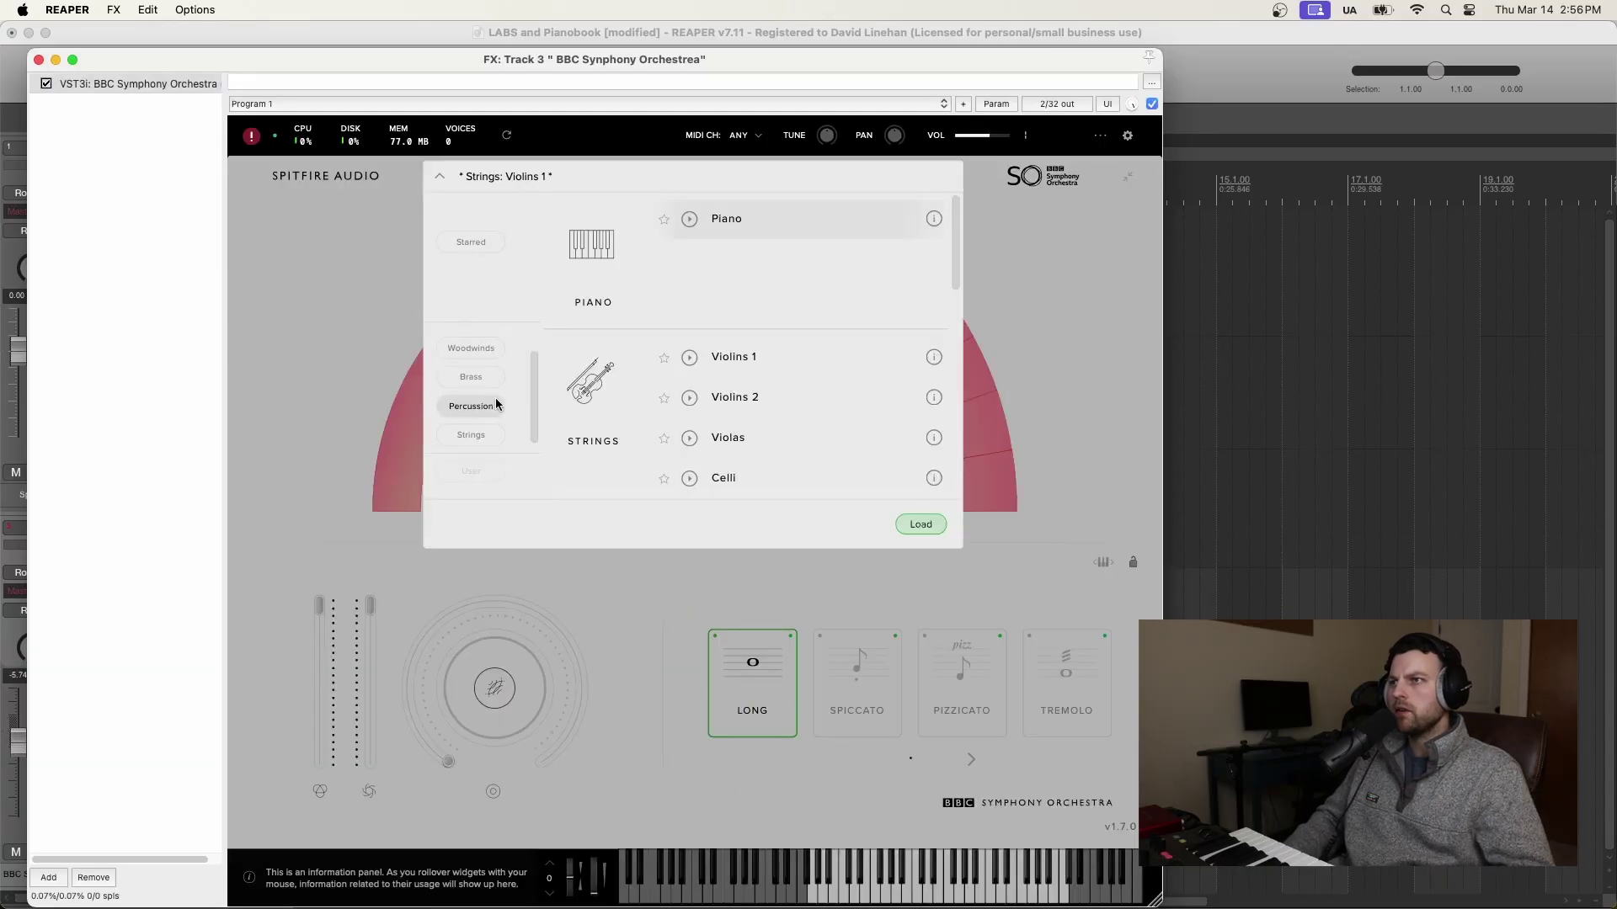
left_click(474, 433)
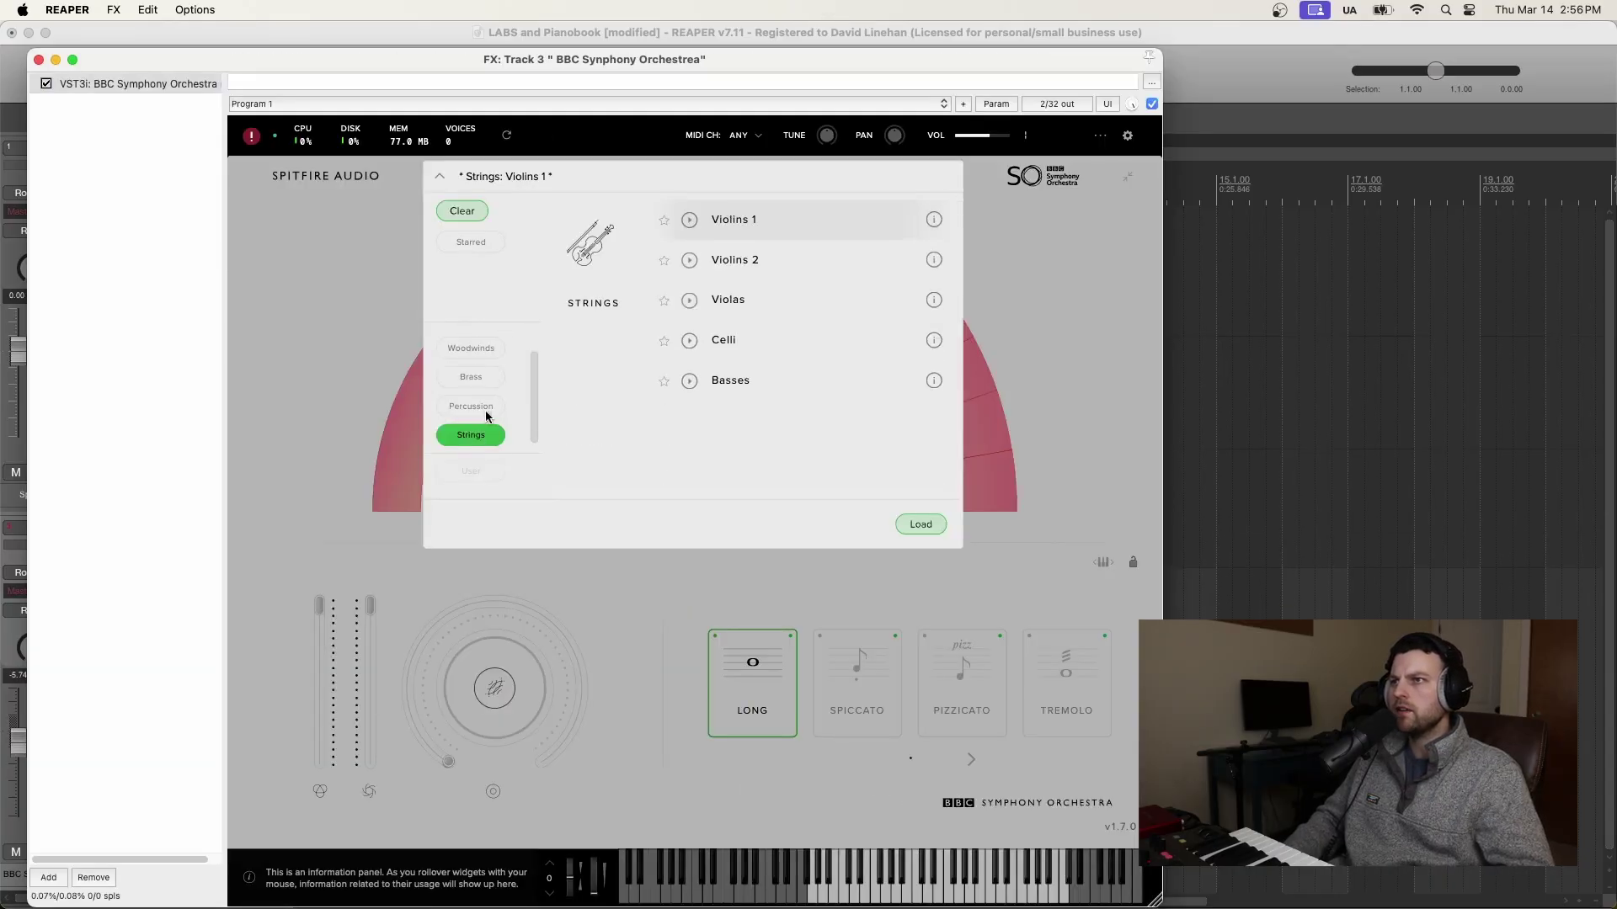
left_click(739, 382)
double_click(761, 380)
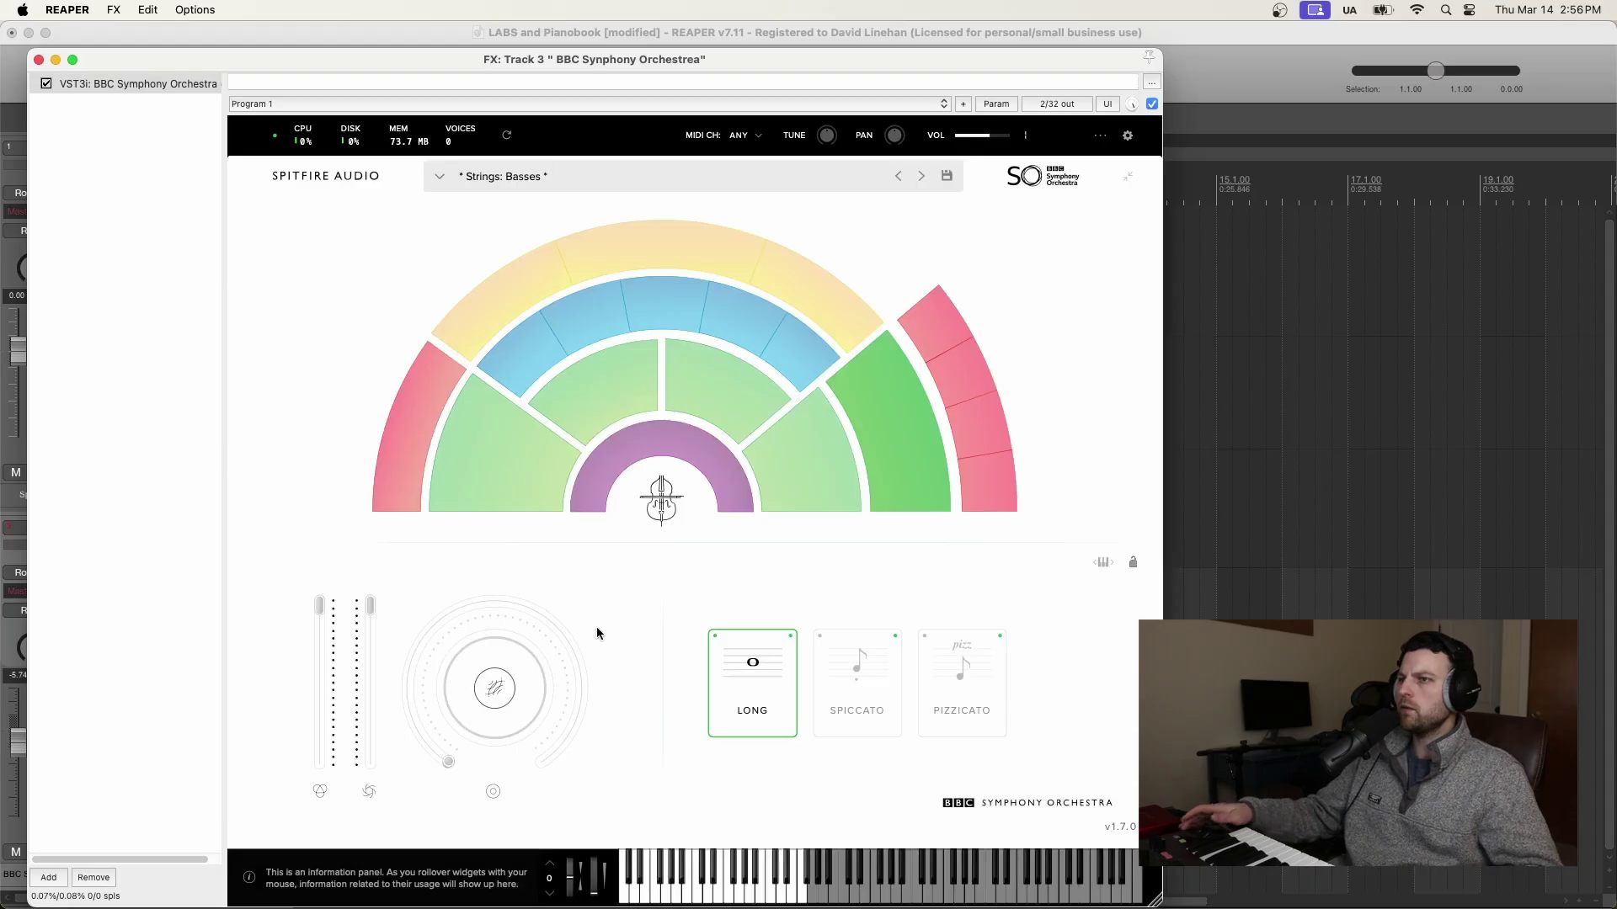
key("Escape")
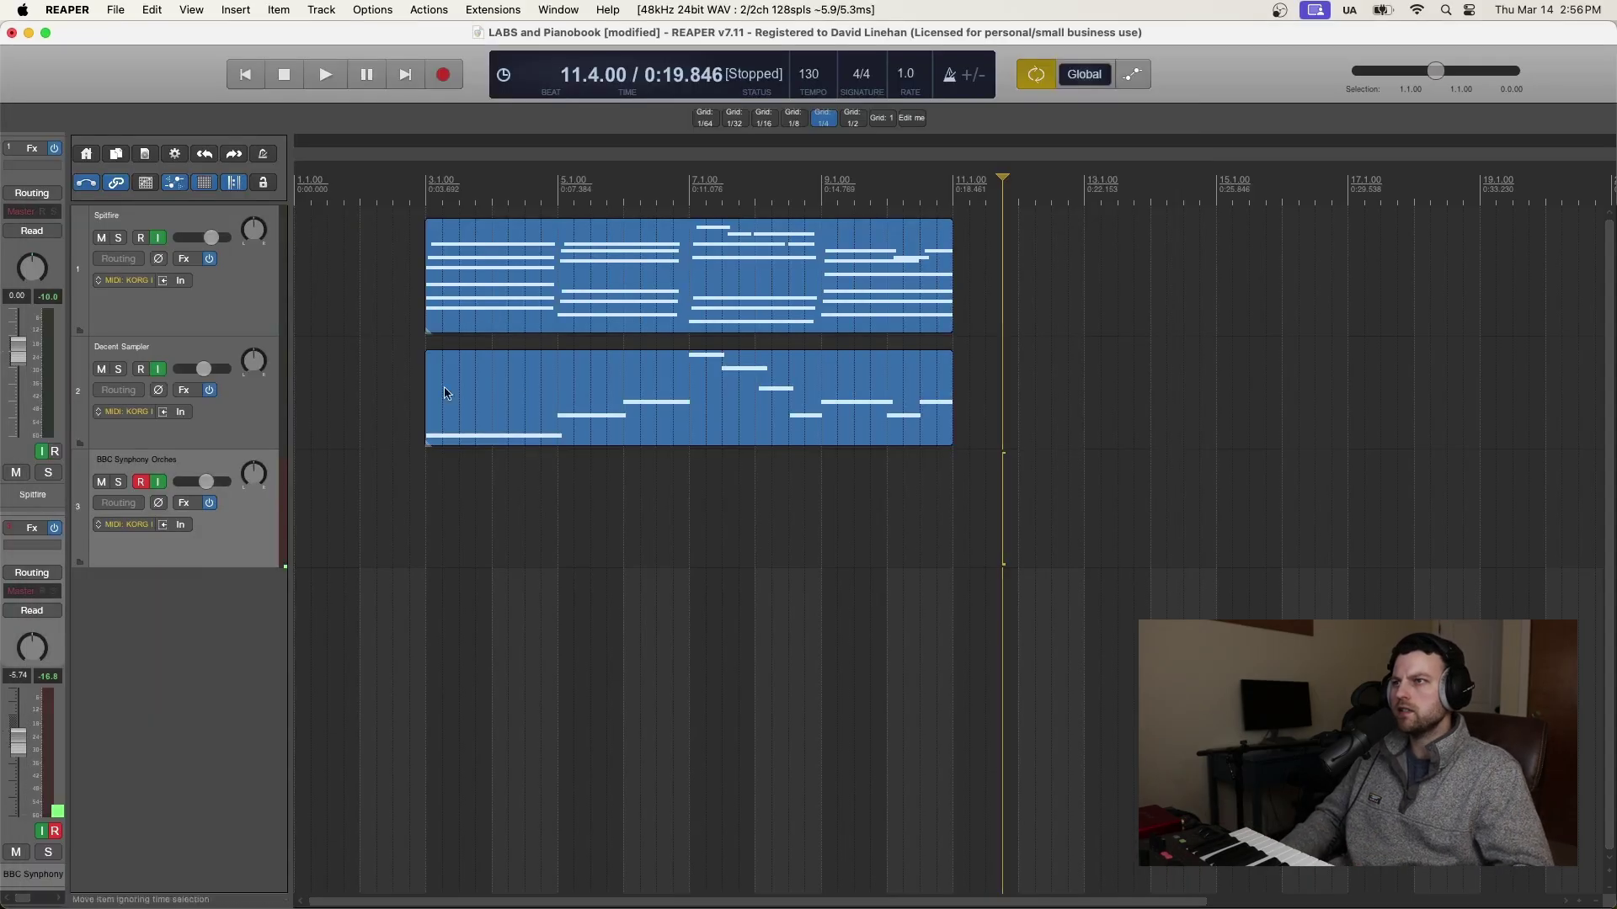
- Reopen the BBC Symphony Orchestra instrument on track 3, audition a bass note, and select the Pizzicato articulation
left_click(193, 502)
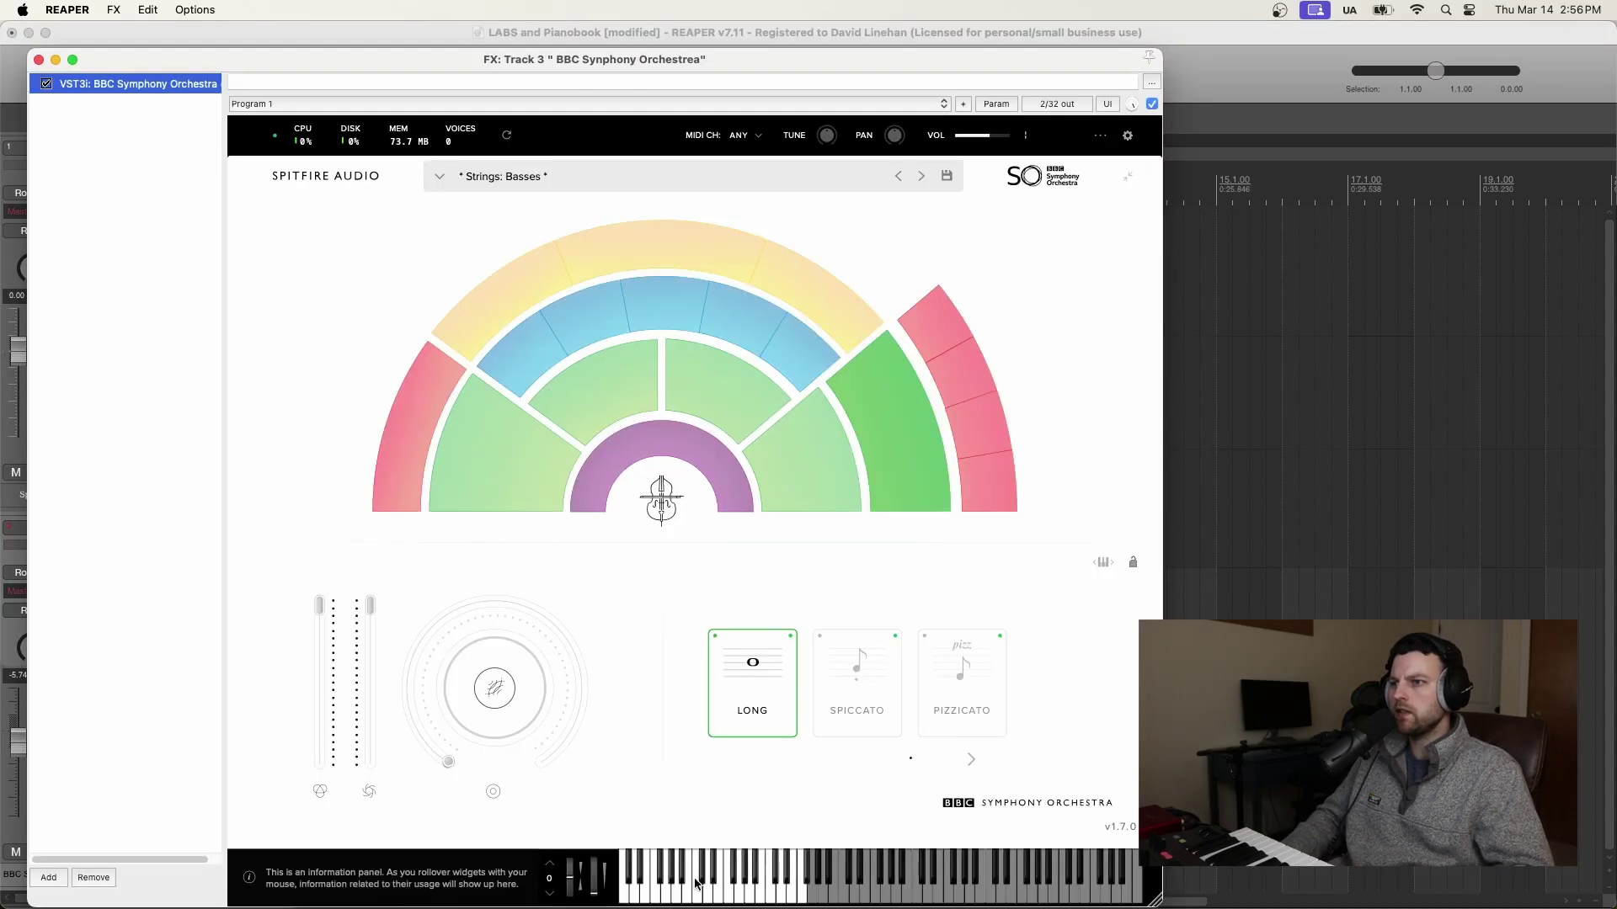
left_click(696, 881)
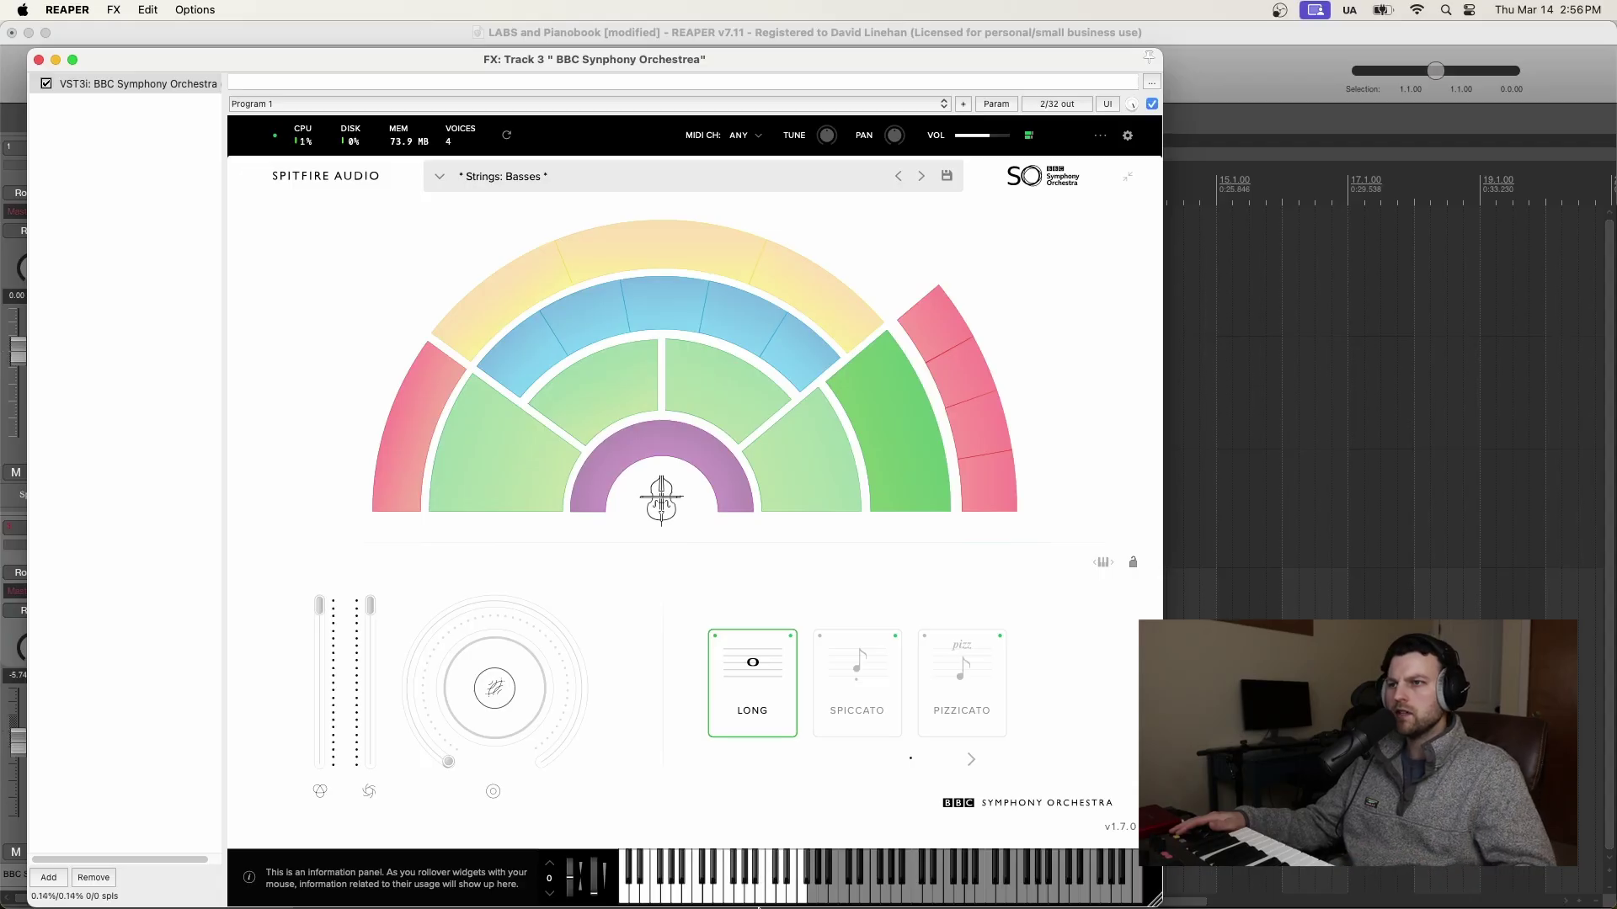
left_click(977, 672)
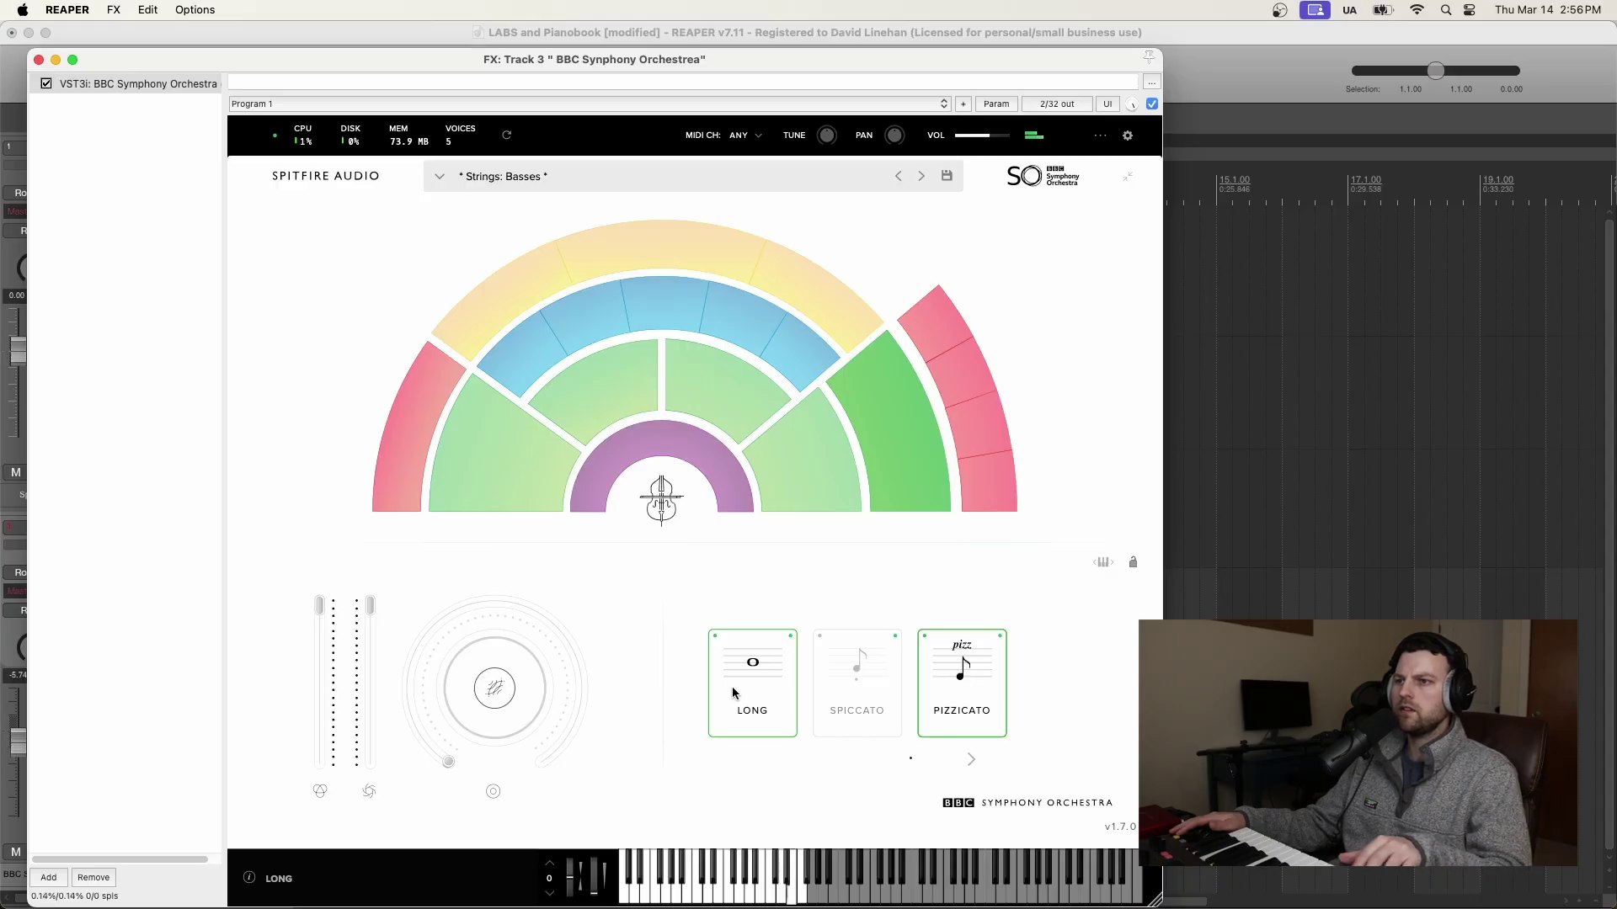
- Record a pizzicato bass part on track 3 beneath the chords and melody, and save the project
key("super+r")
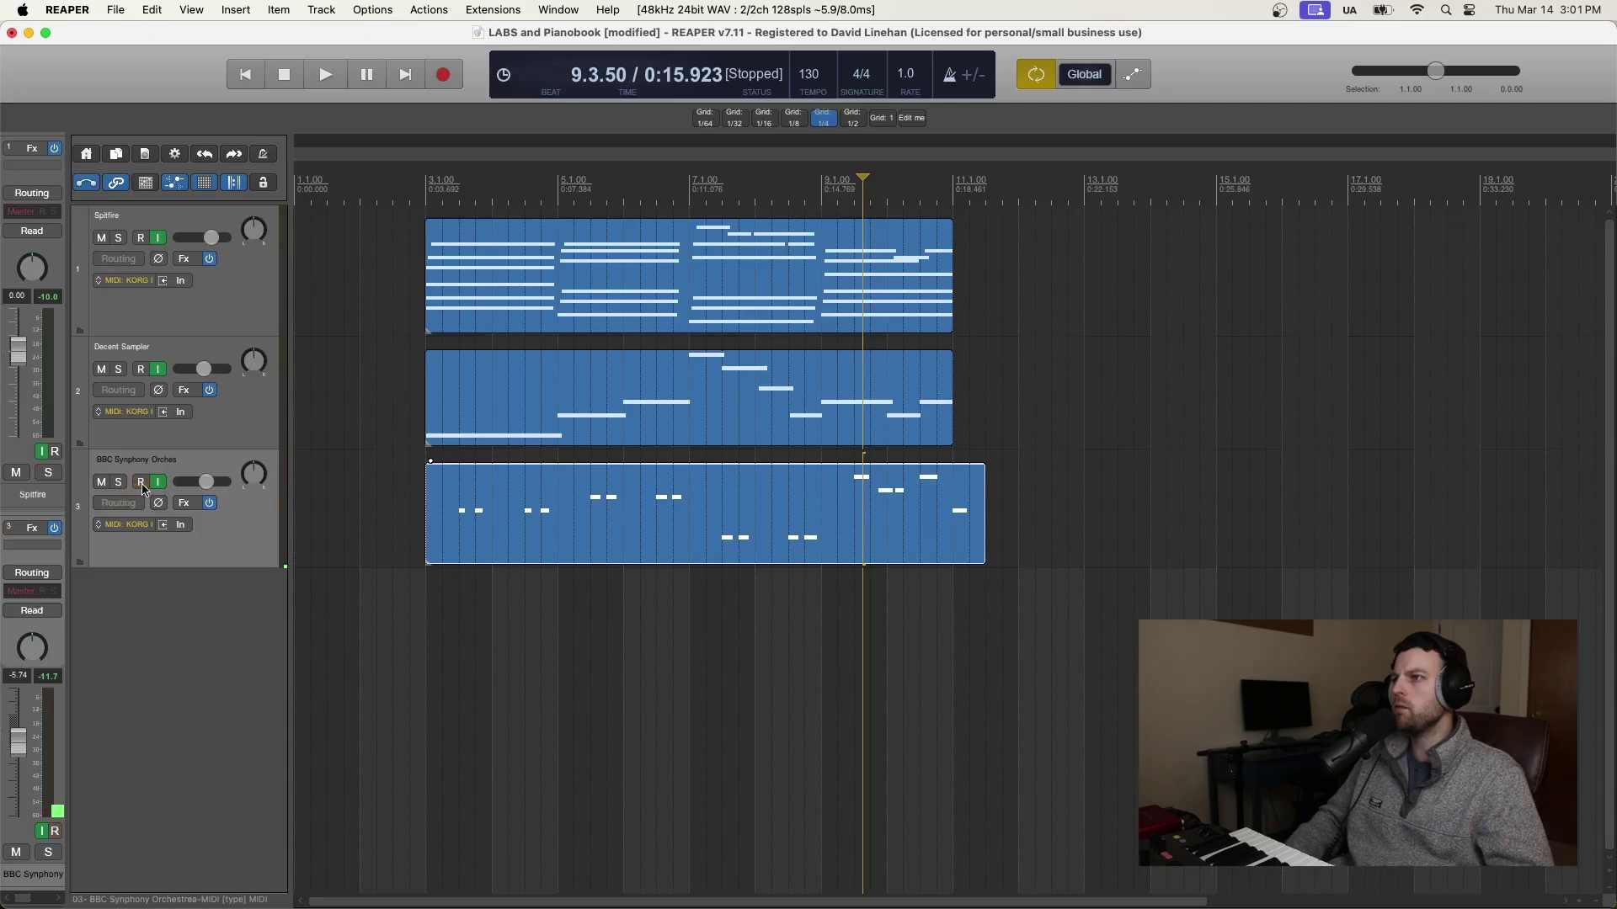
key("super+s")
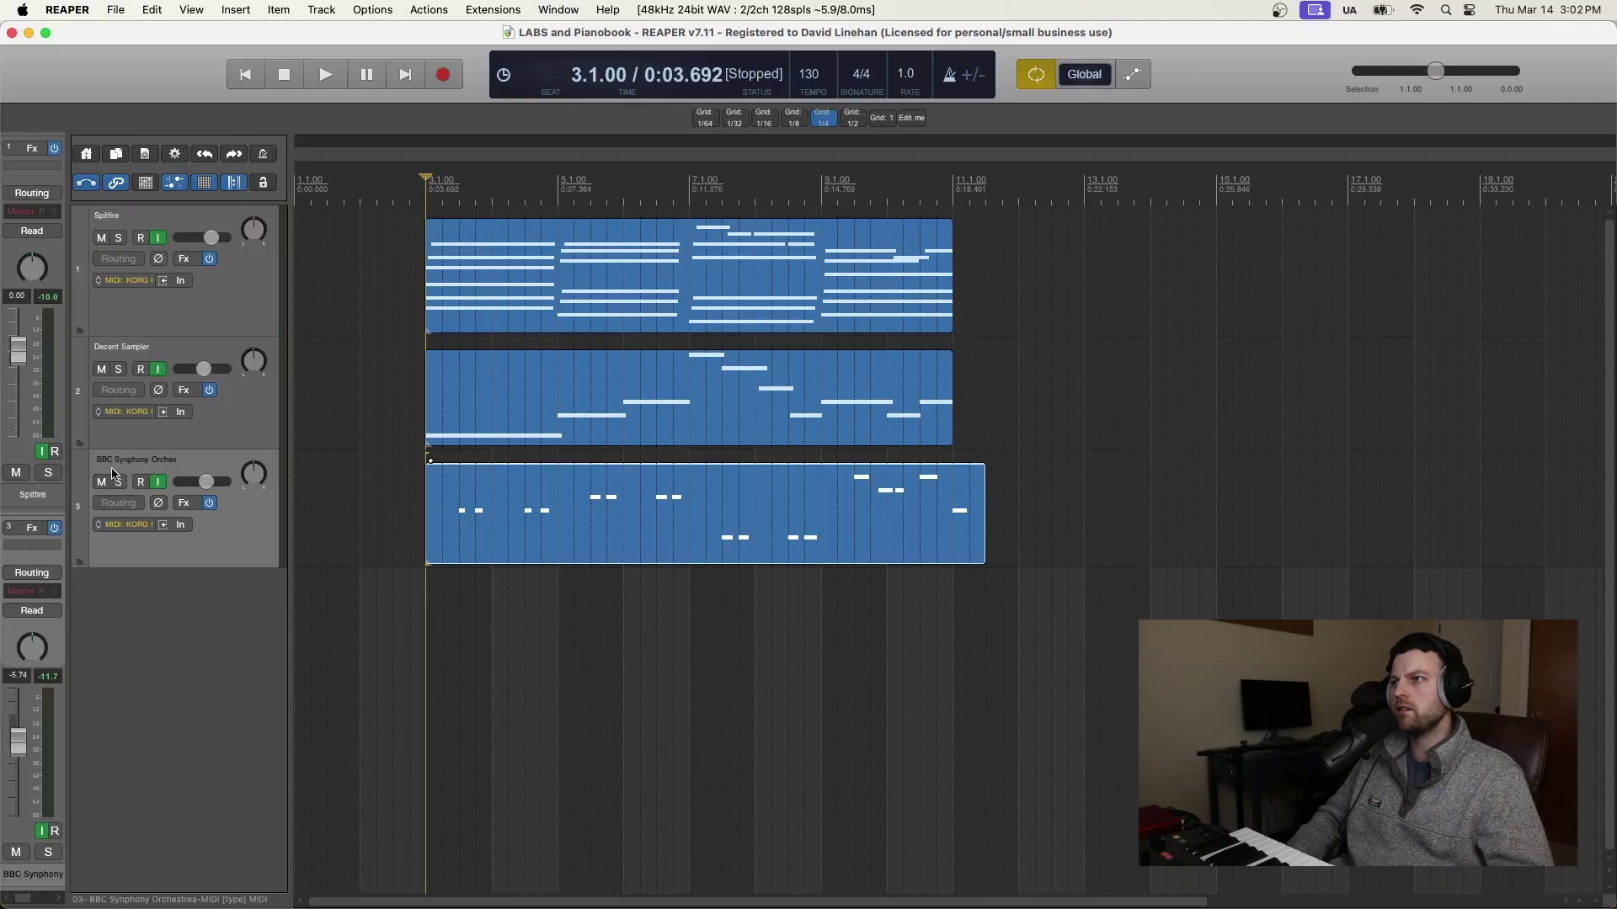
- Enlarge the view of the three recorded tracks and play the finished piece from bar 3
scroll(406, 312, "up", 3)
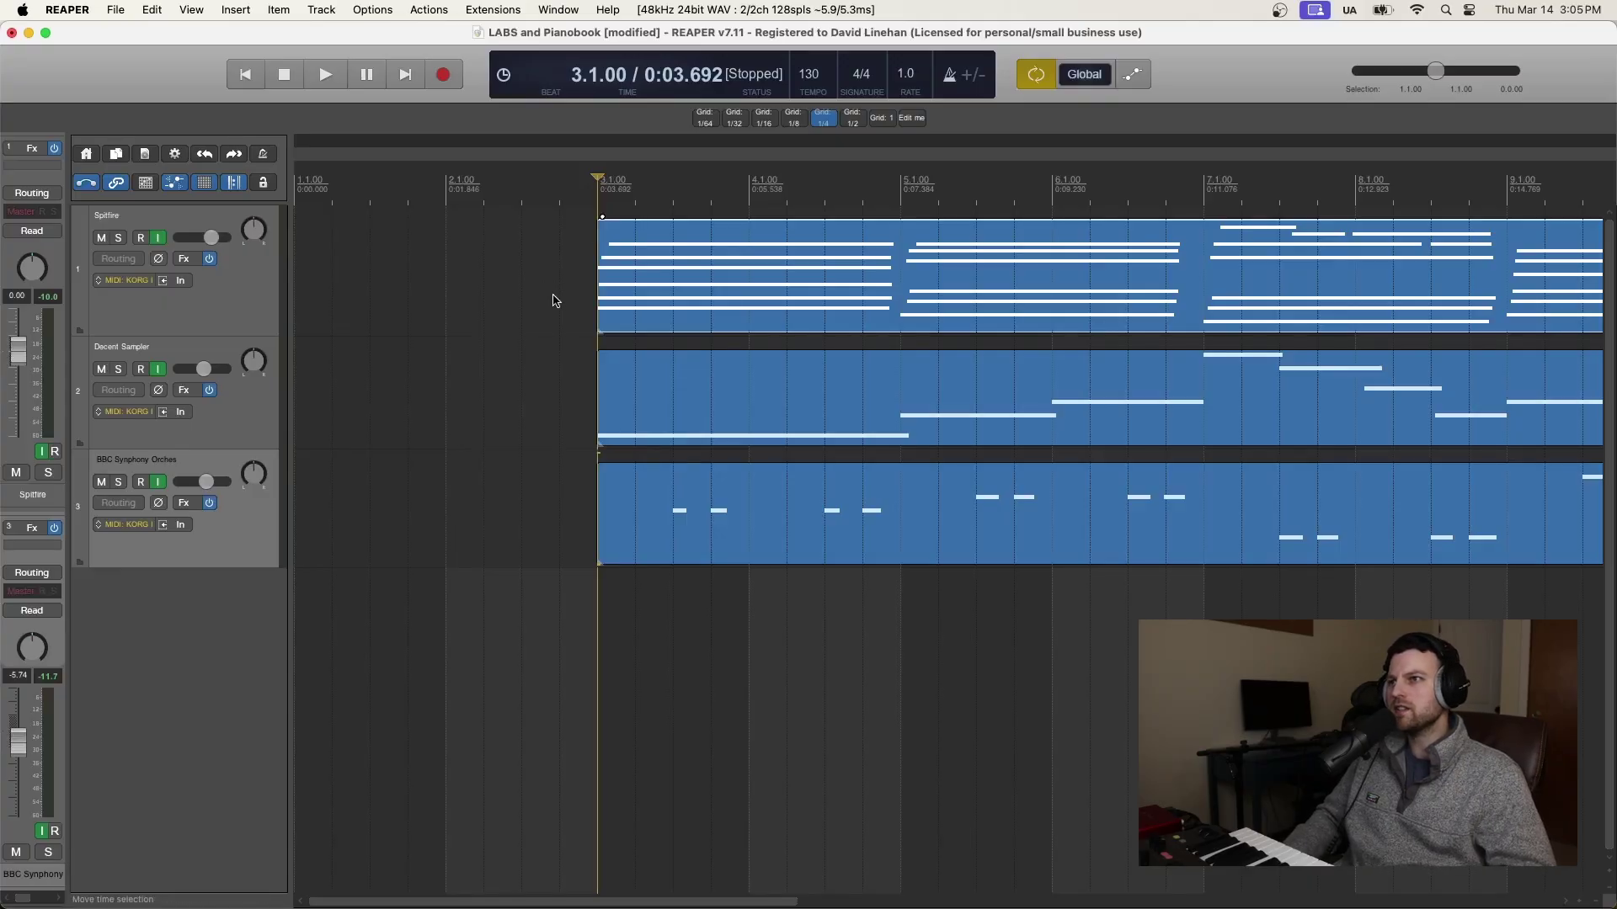
scroll(558, 301, "up", 3)
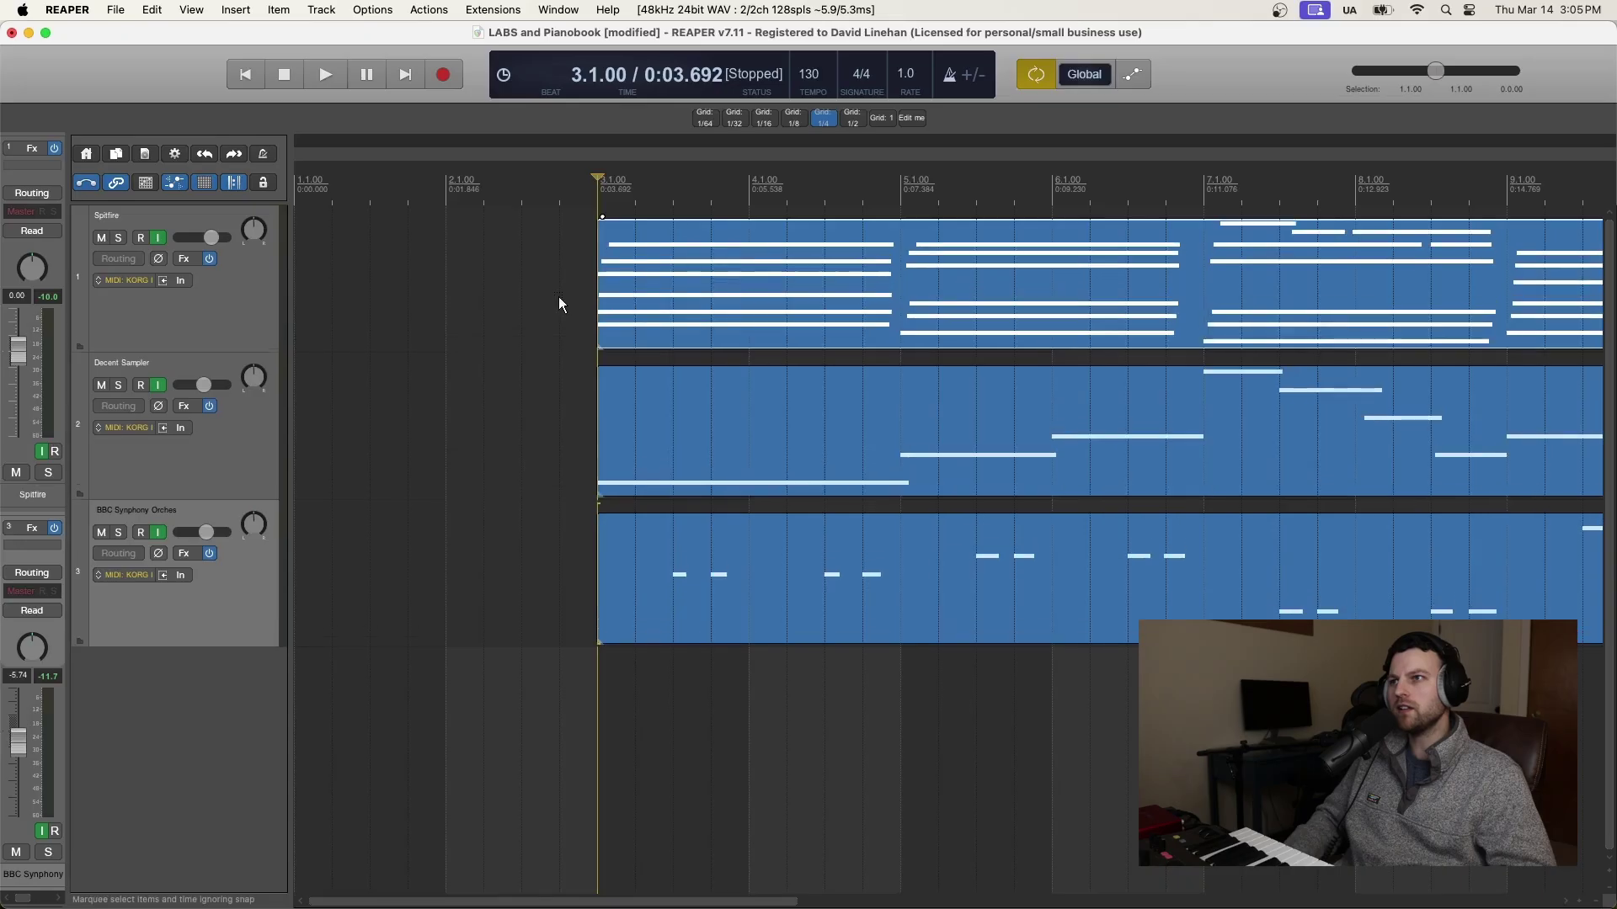
scroll(558, 301, "right", 6)
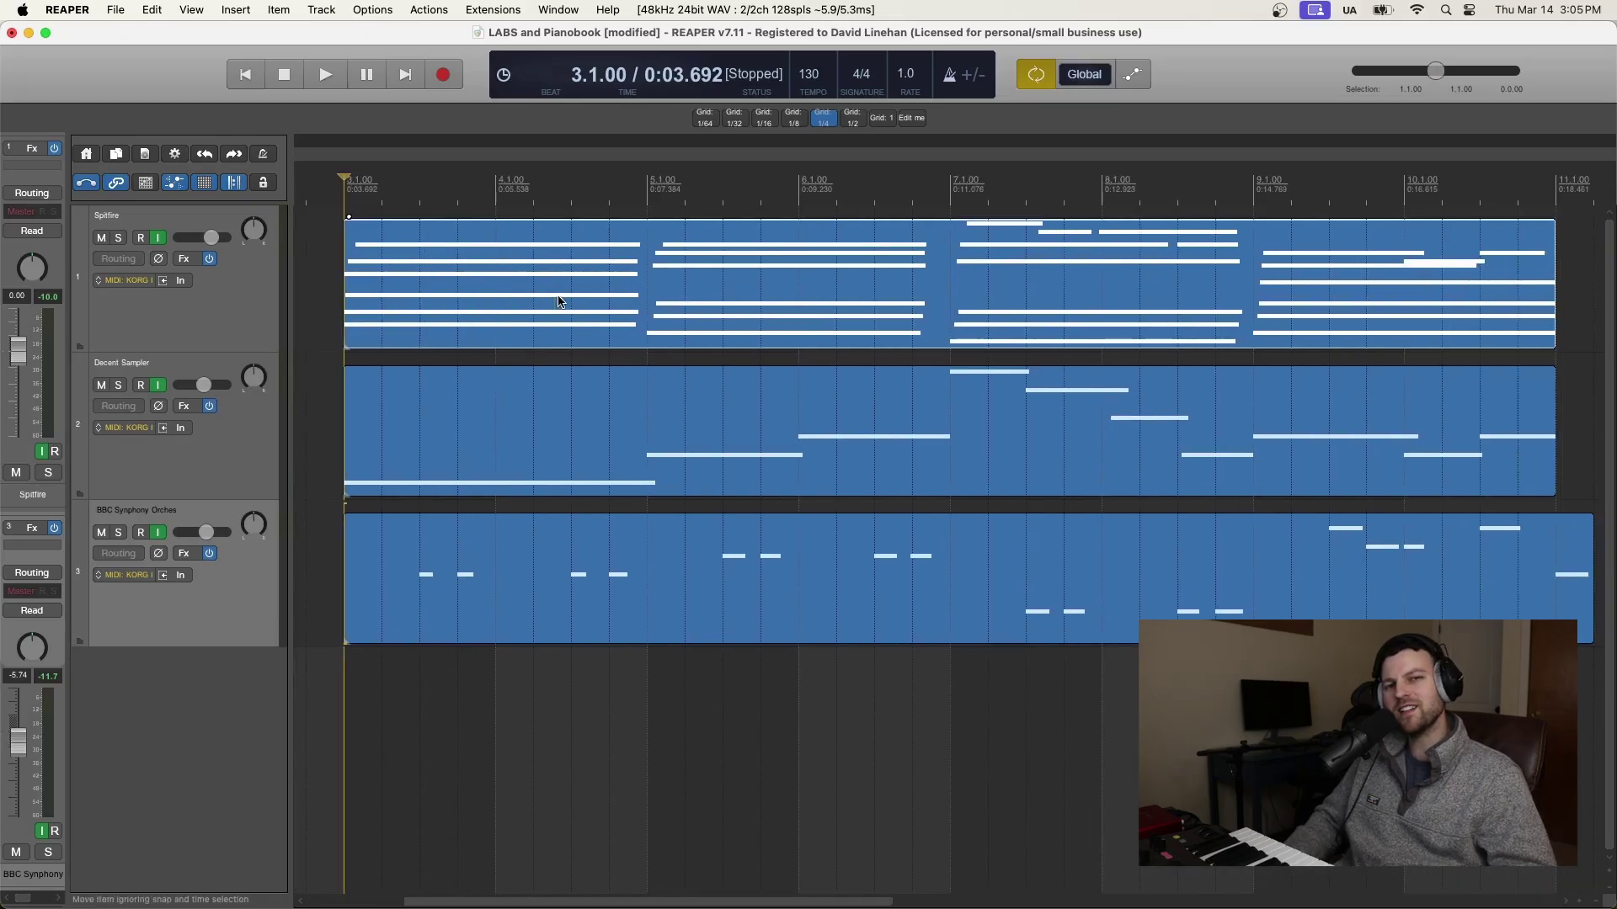
key("space")
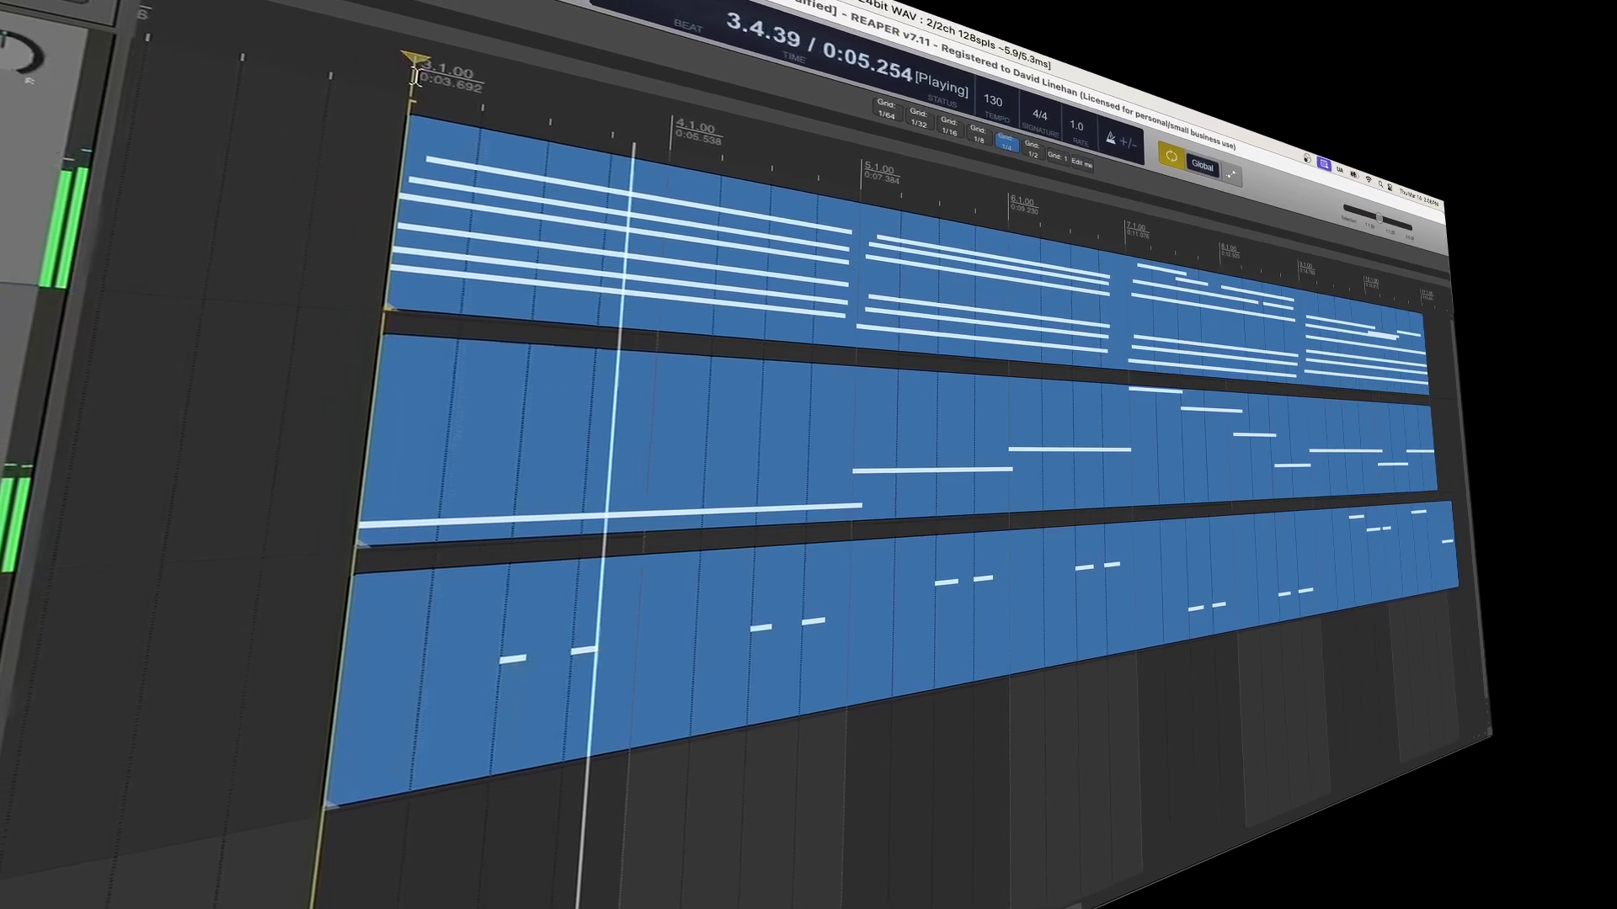